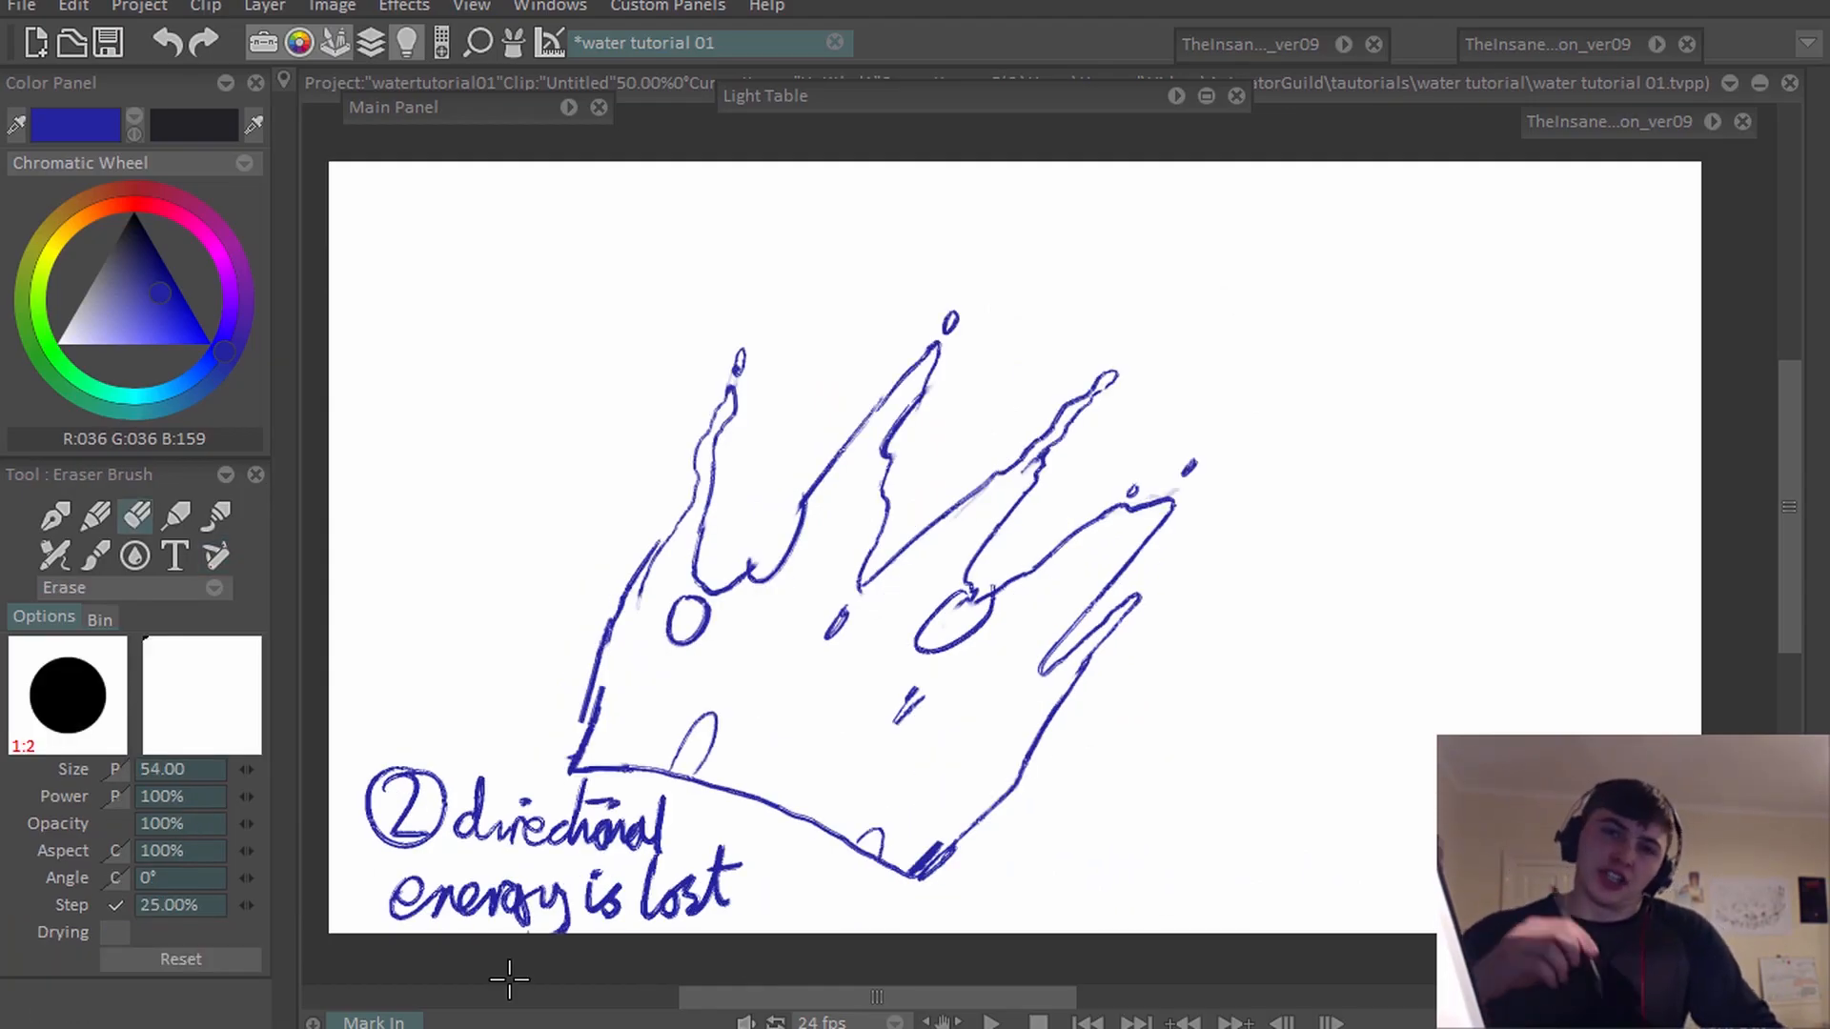
Compare the high-energy sheet in frame 1 with the shape losing directional energy in frame 2, ending on frame 3.
key("Left")
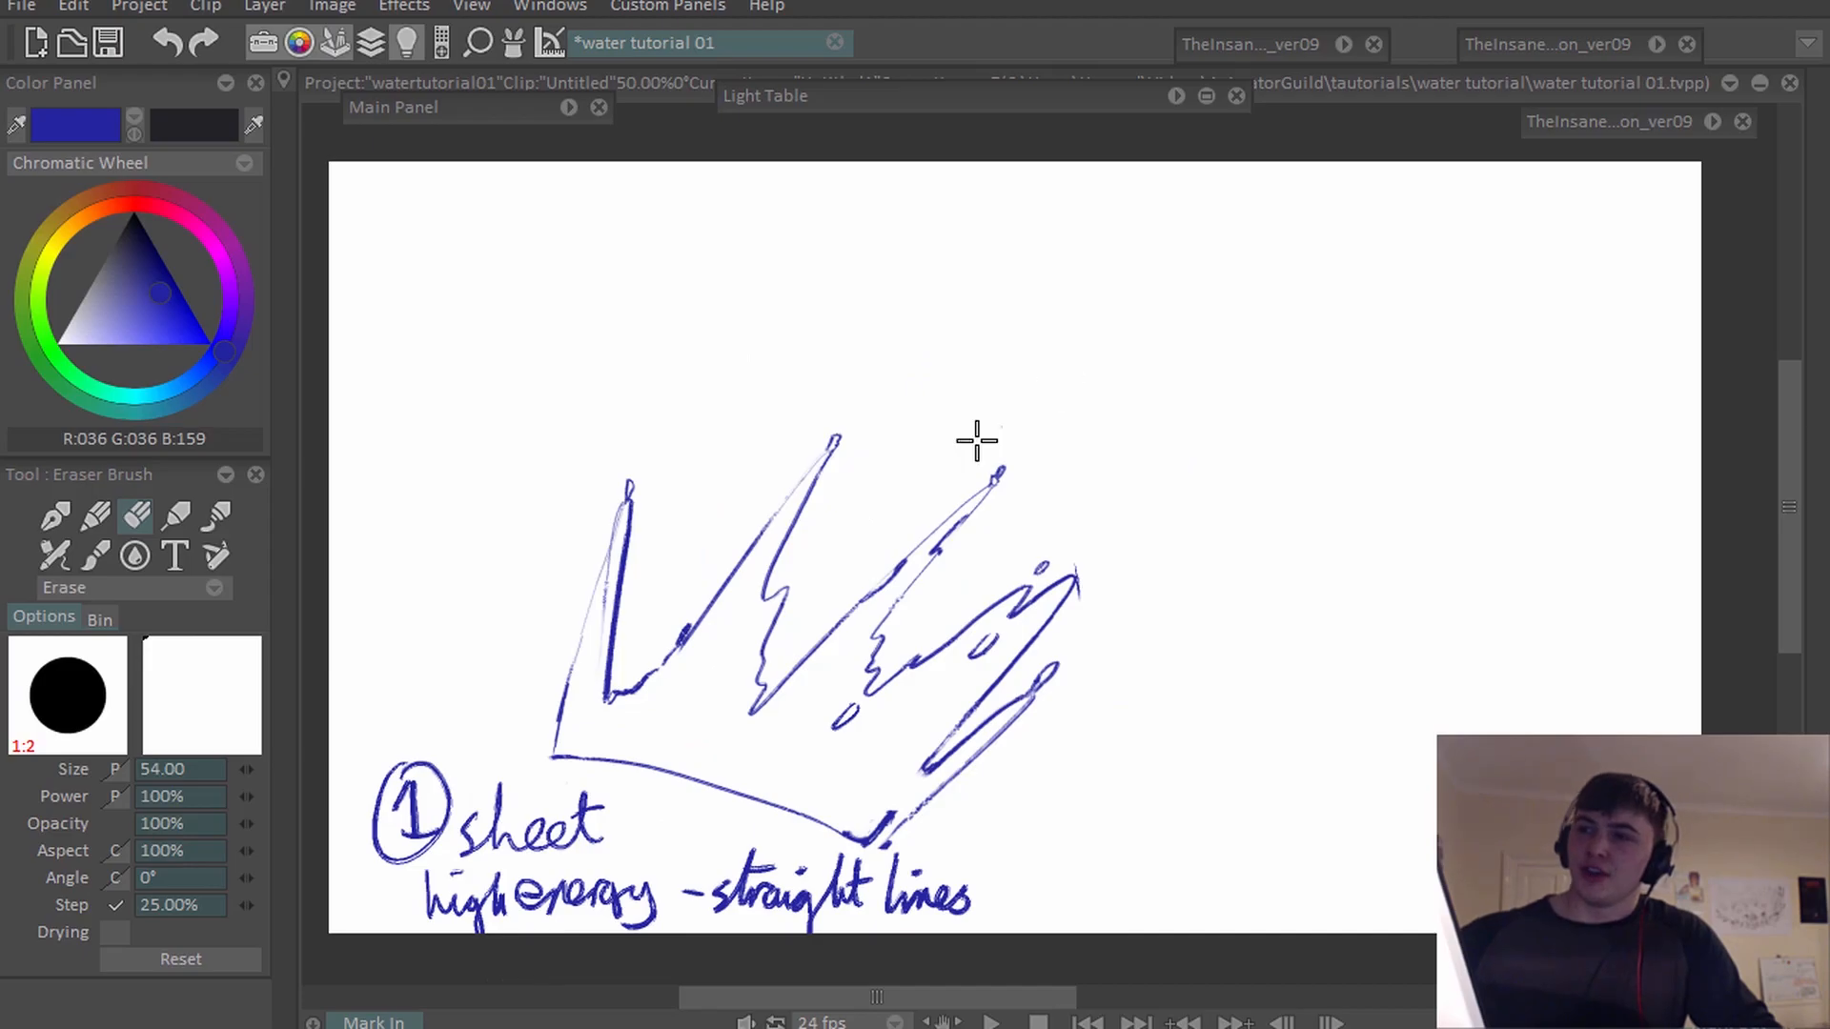
key("Right")
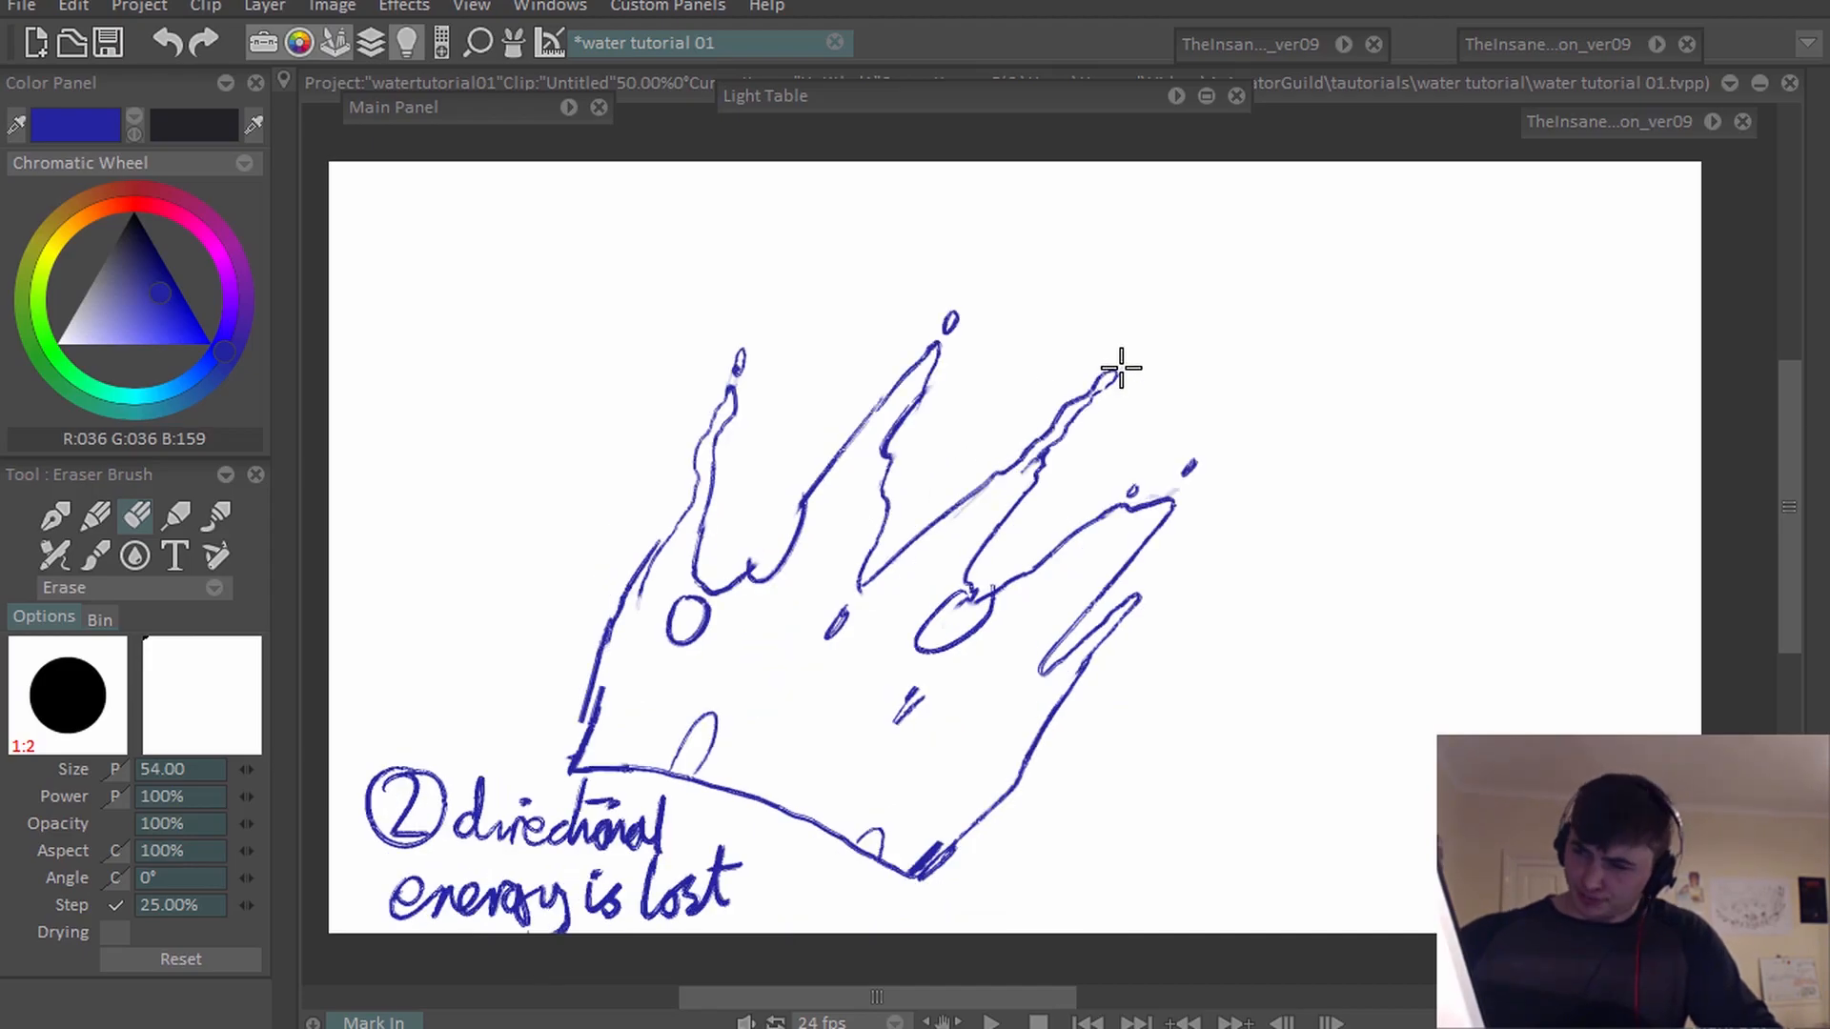
key("Left")
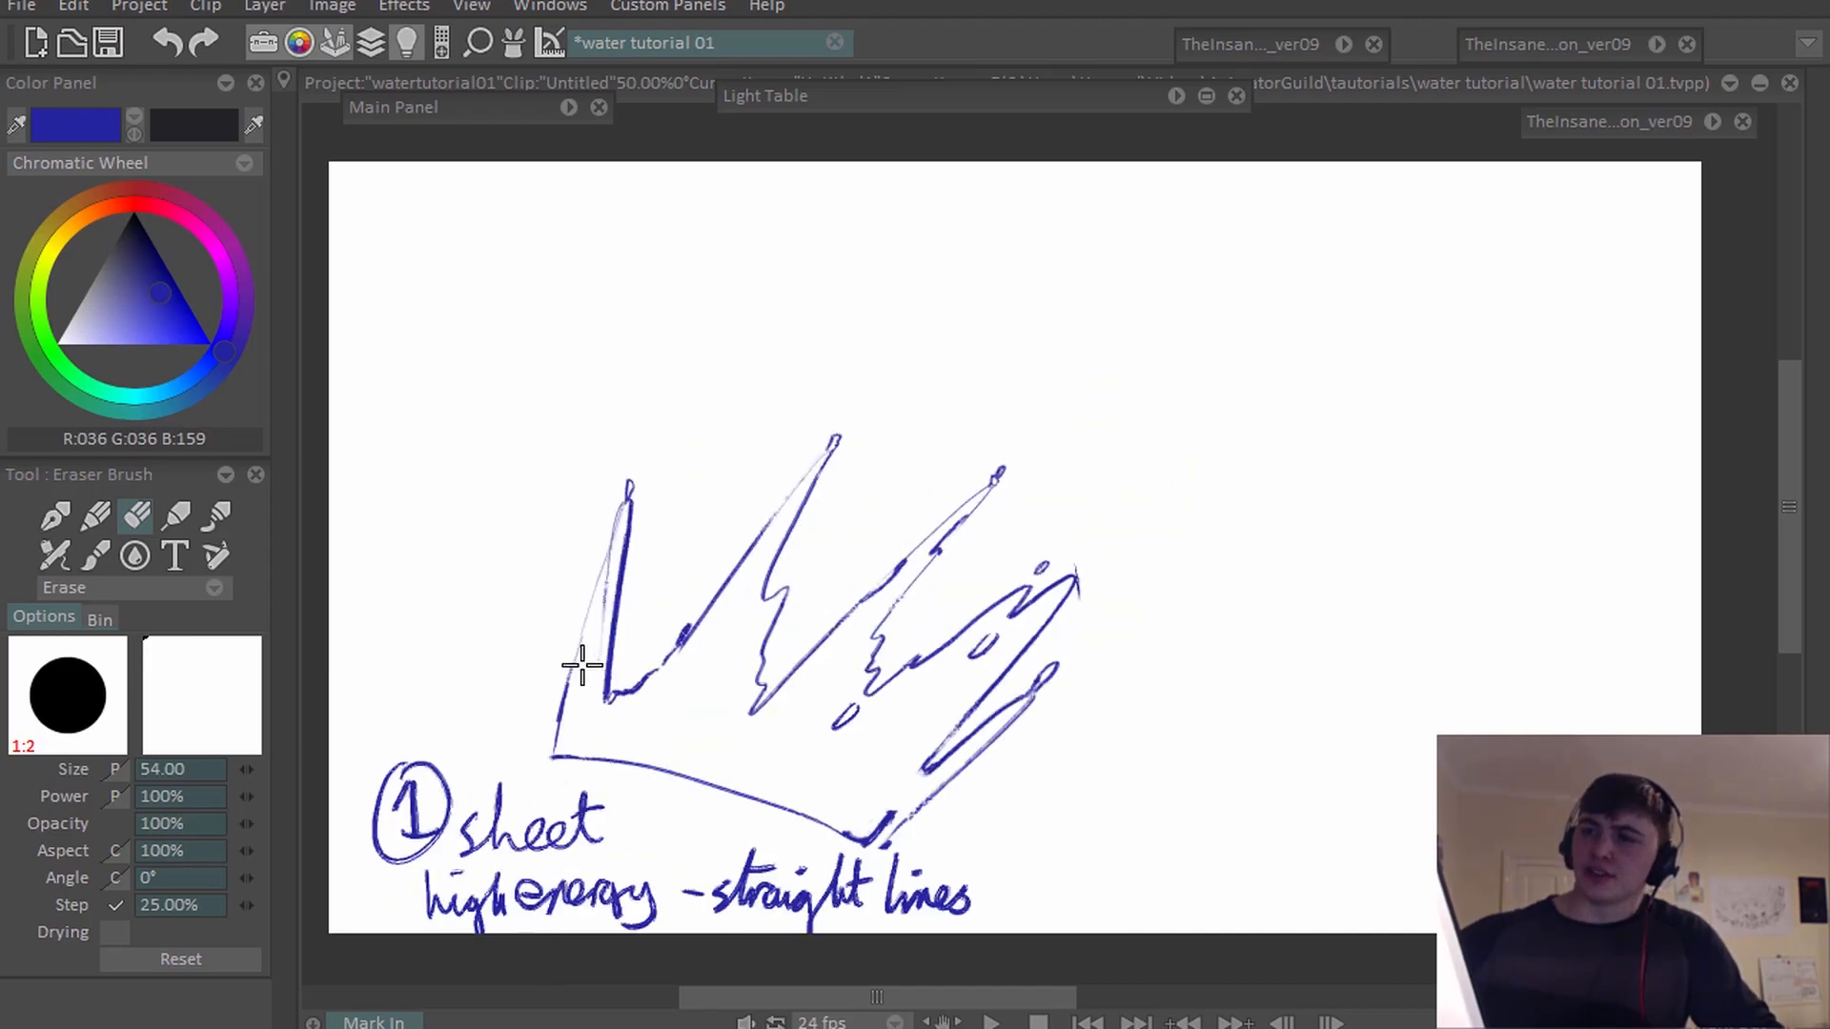
key("Right")
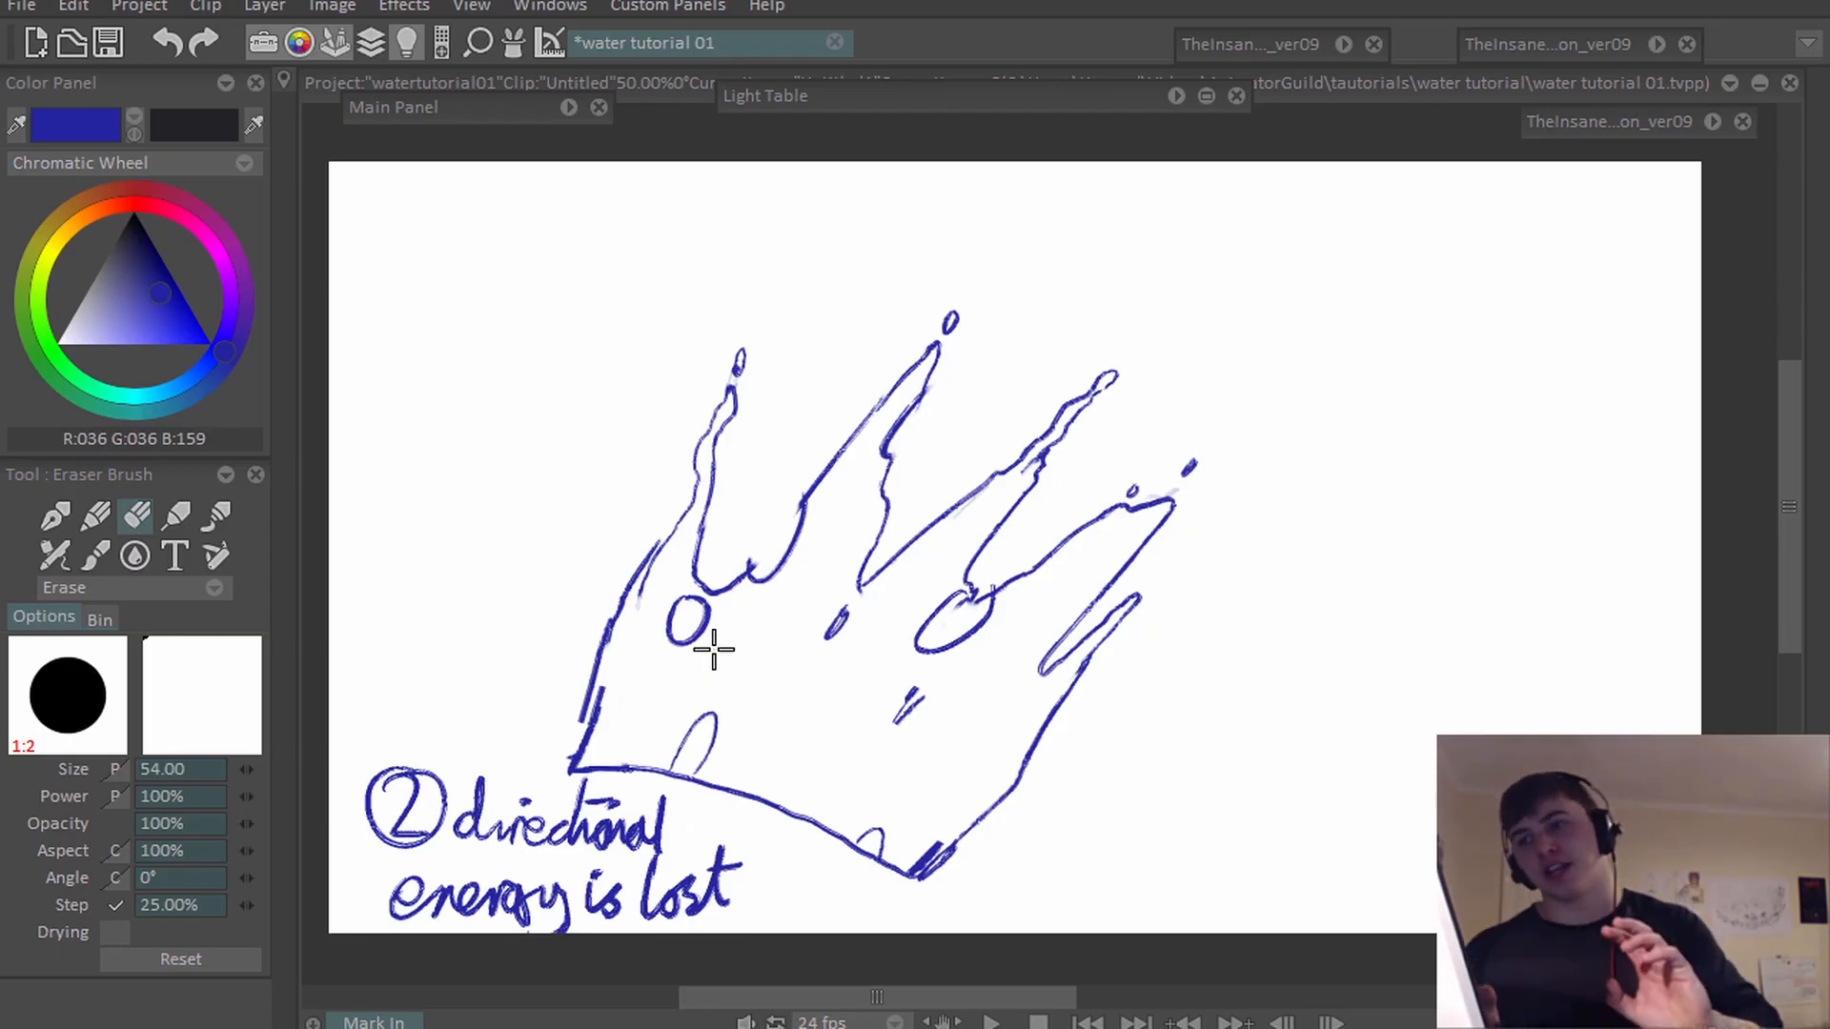
key("Left")
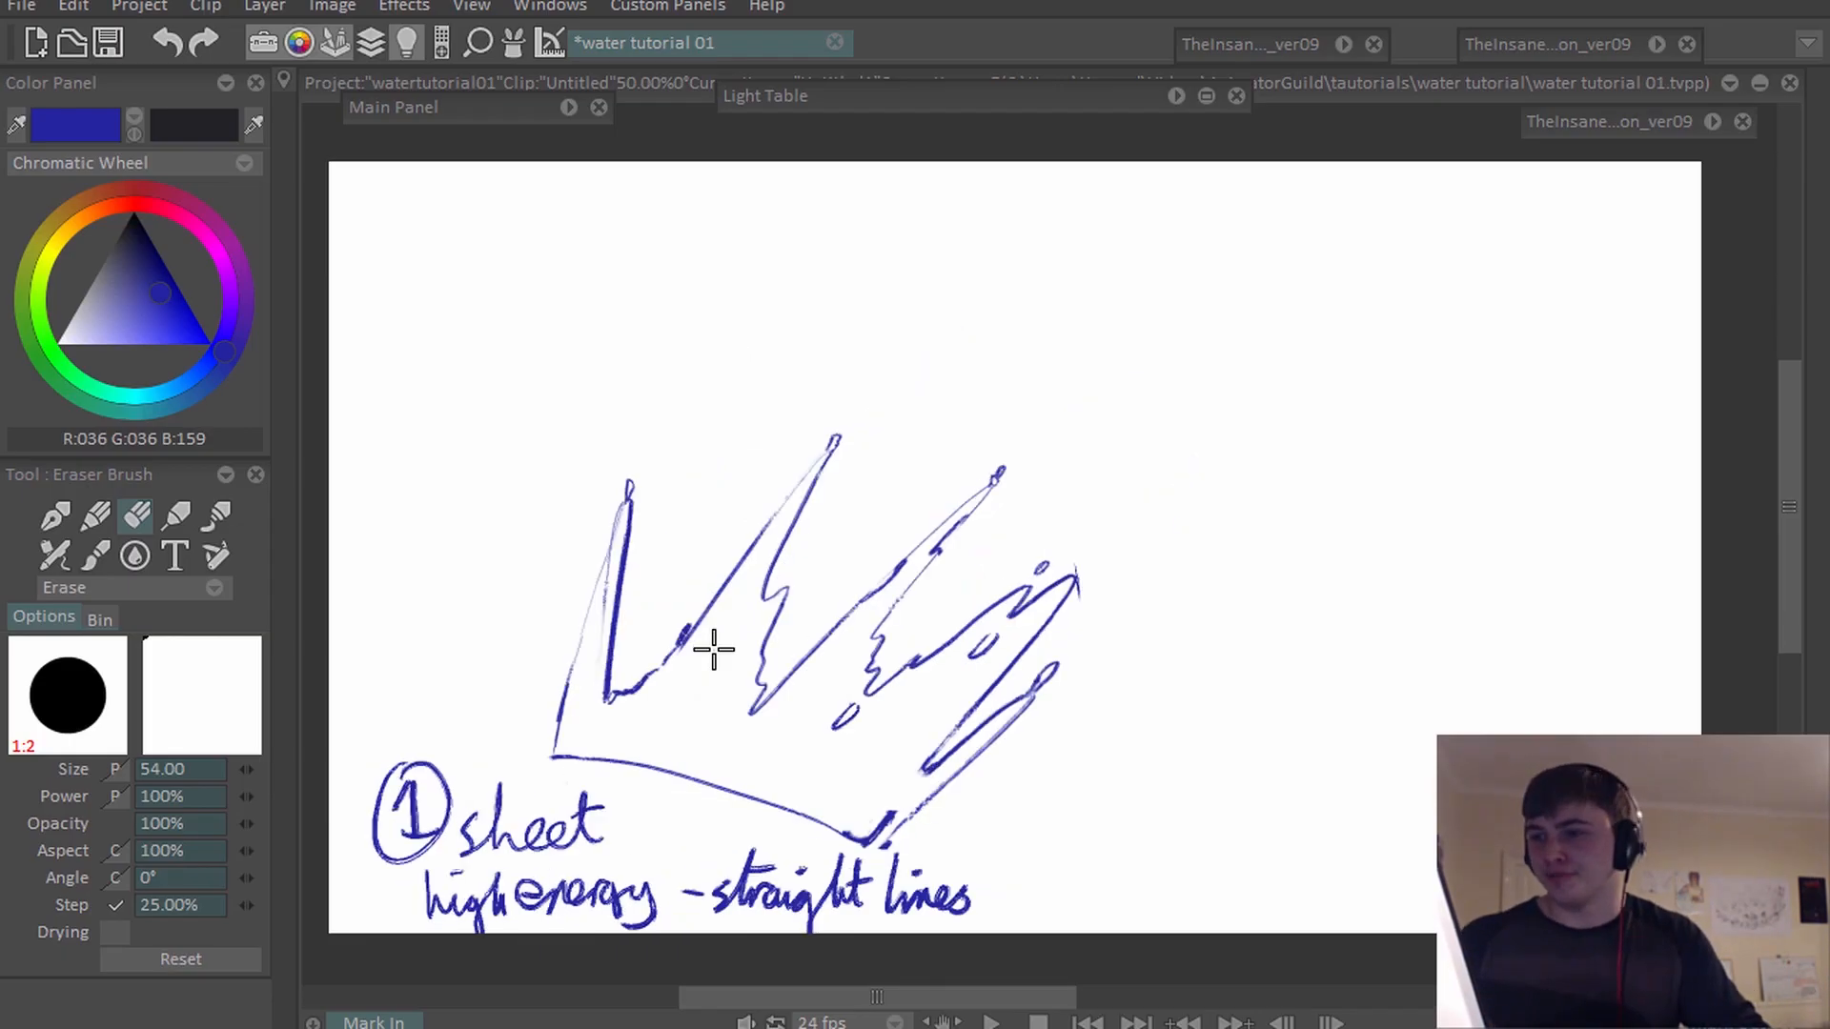
key("Right")
key("Right")
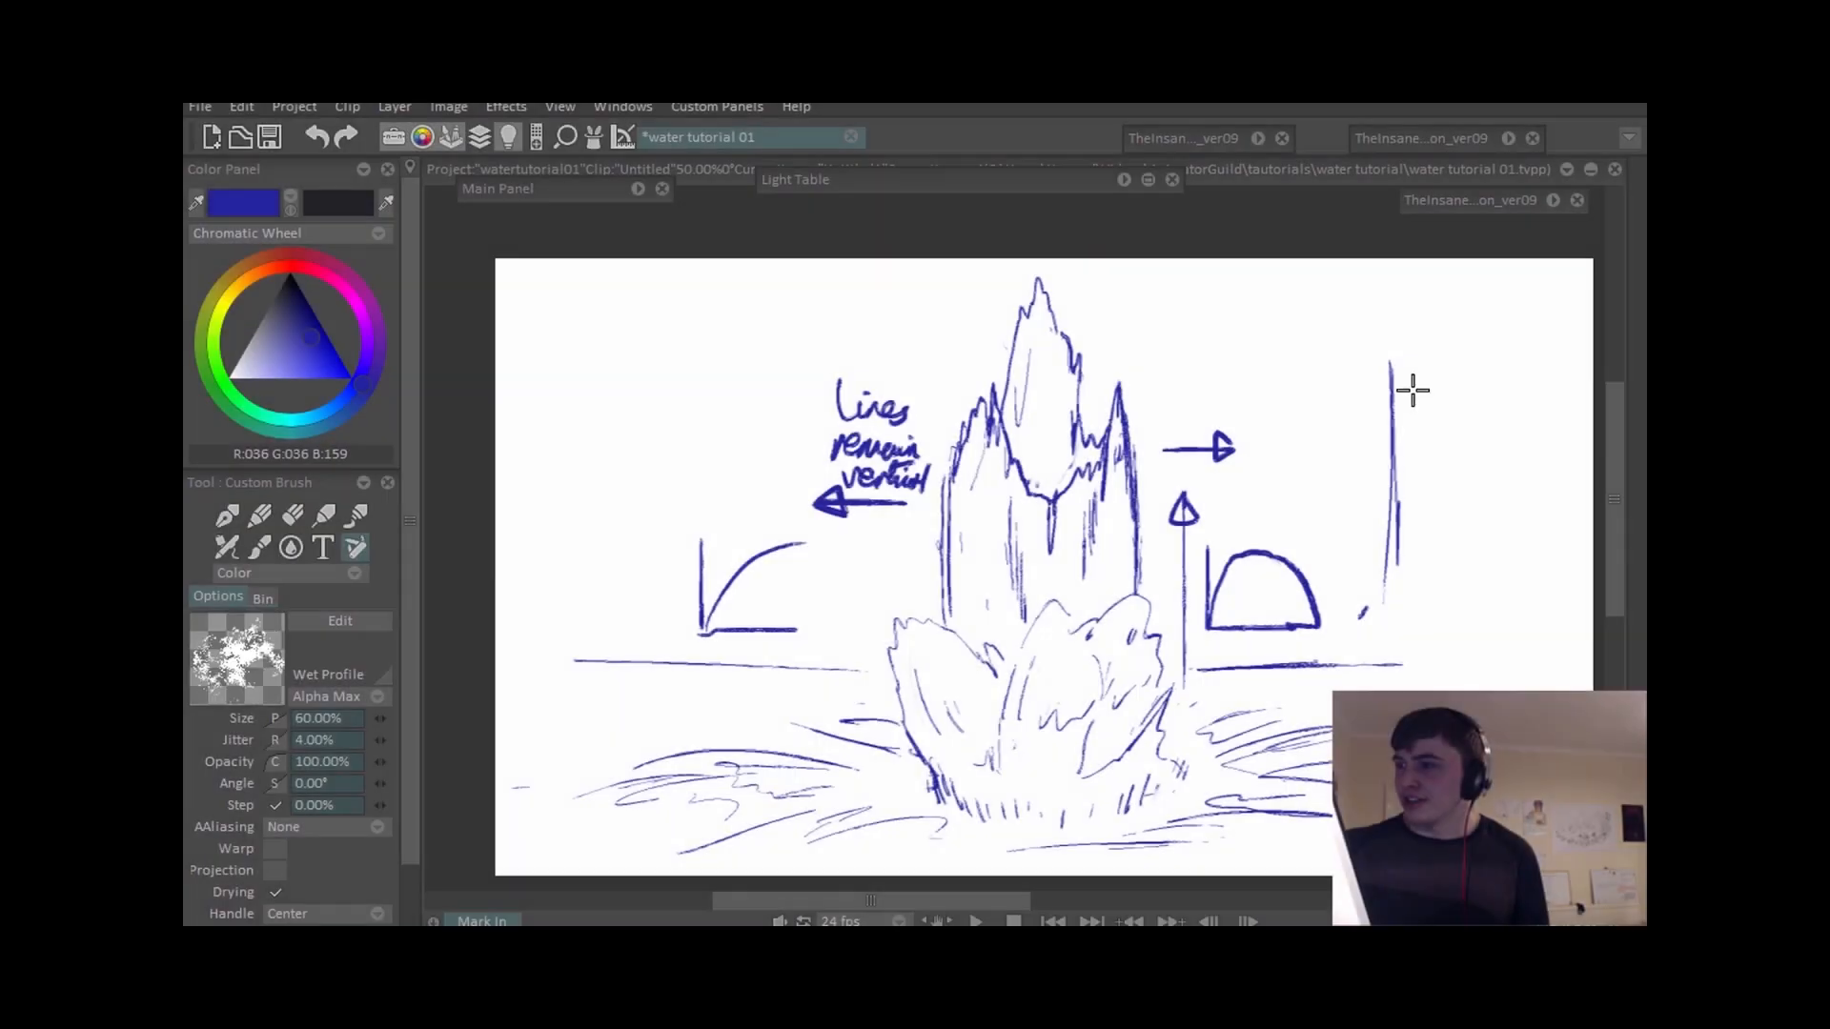
Sketch vertical strokes in the empty area beside the geyser and short outward strokes on both sides of its column.
mouse_move(1413, 379)
left_mouse_down()
mouse_move(1397, 543)
mouse_move(1426, 410)
mouse_move(1424, 476)
left_mouse_up()
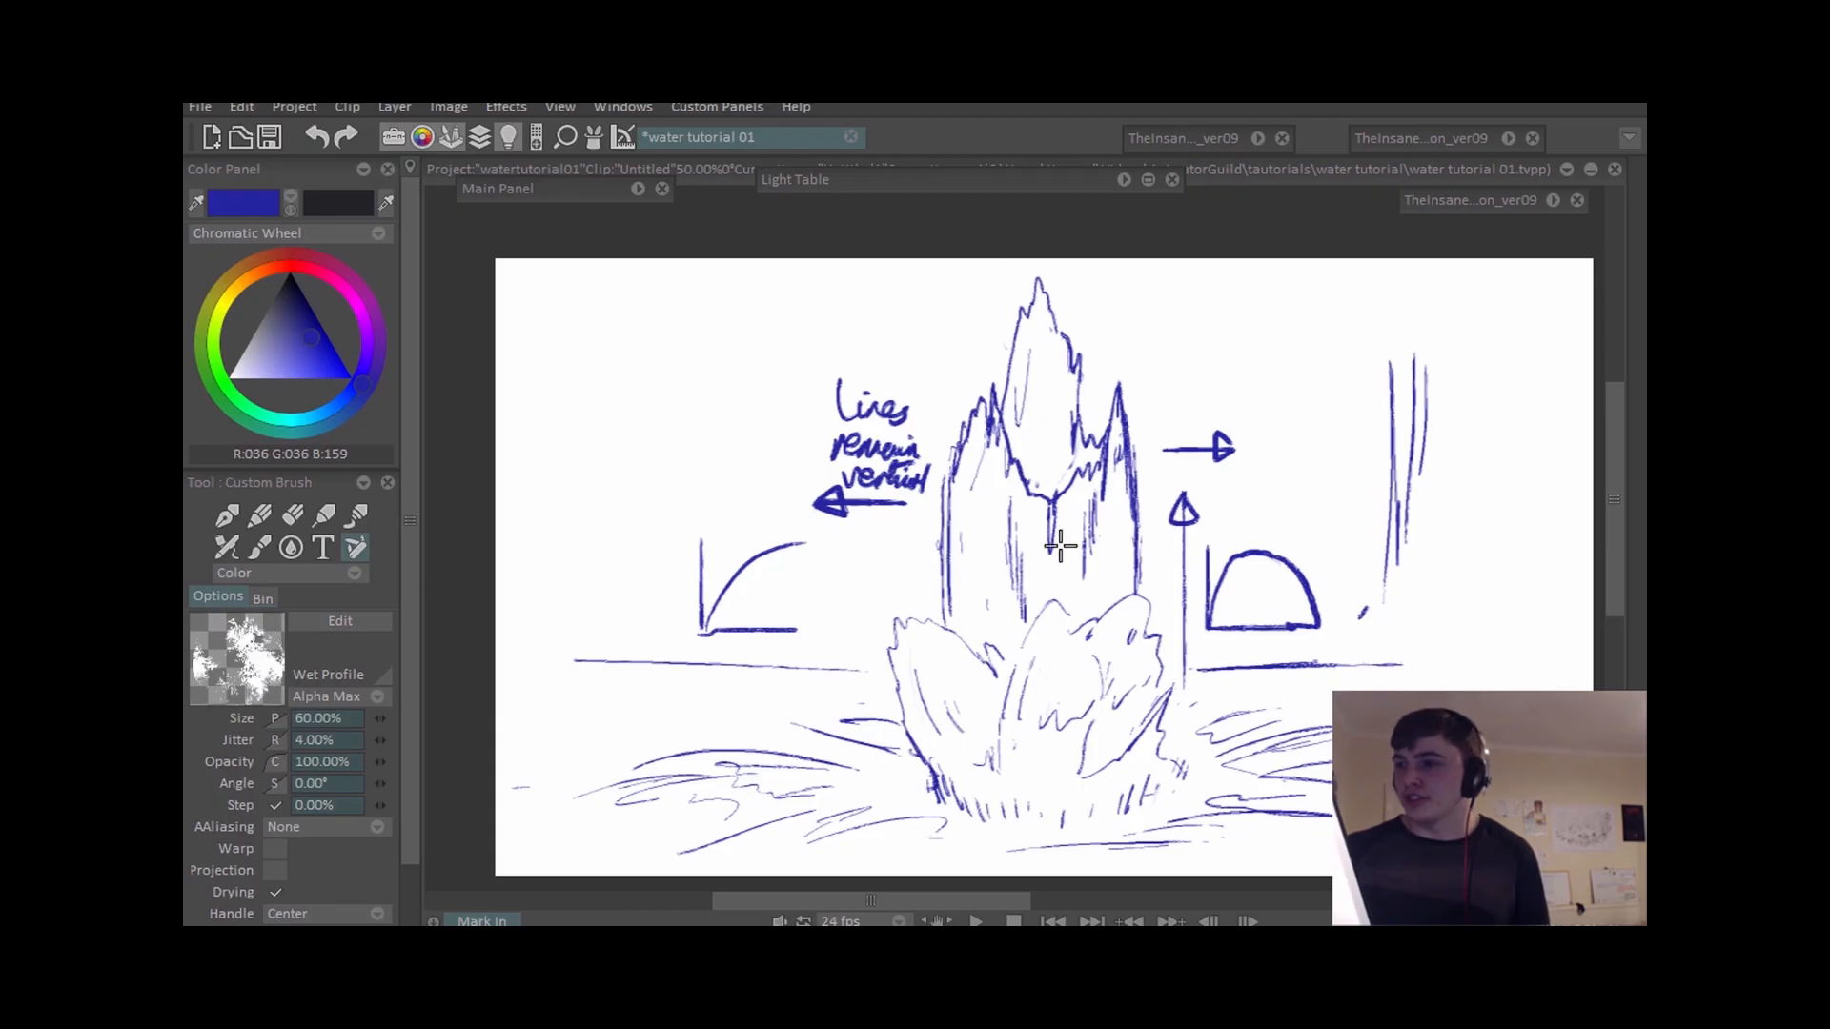
mouse_move(1156, 369)
left_mouse_down()
mouse_move(1224, 348)
mouse_move(1205, 369)
left_mouse_up()
mouse_move(962, 364)
left_mouse_down()
mouse_move(913, 345)
mouse_move(936, 360)
left_mouse_up()
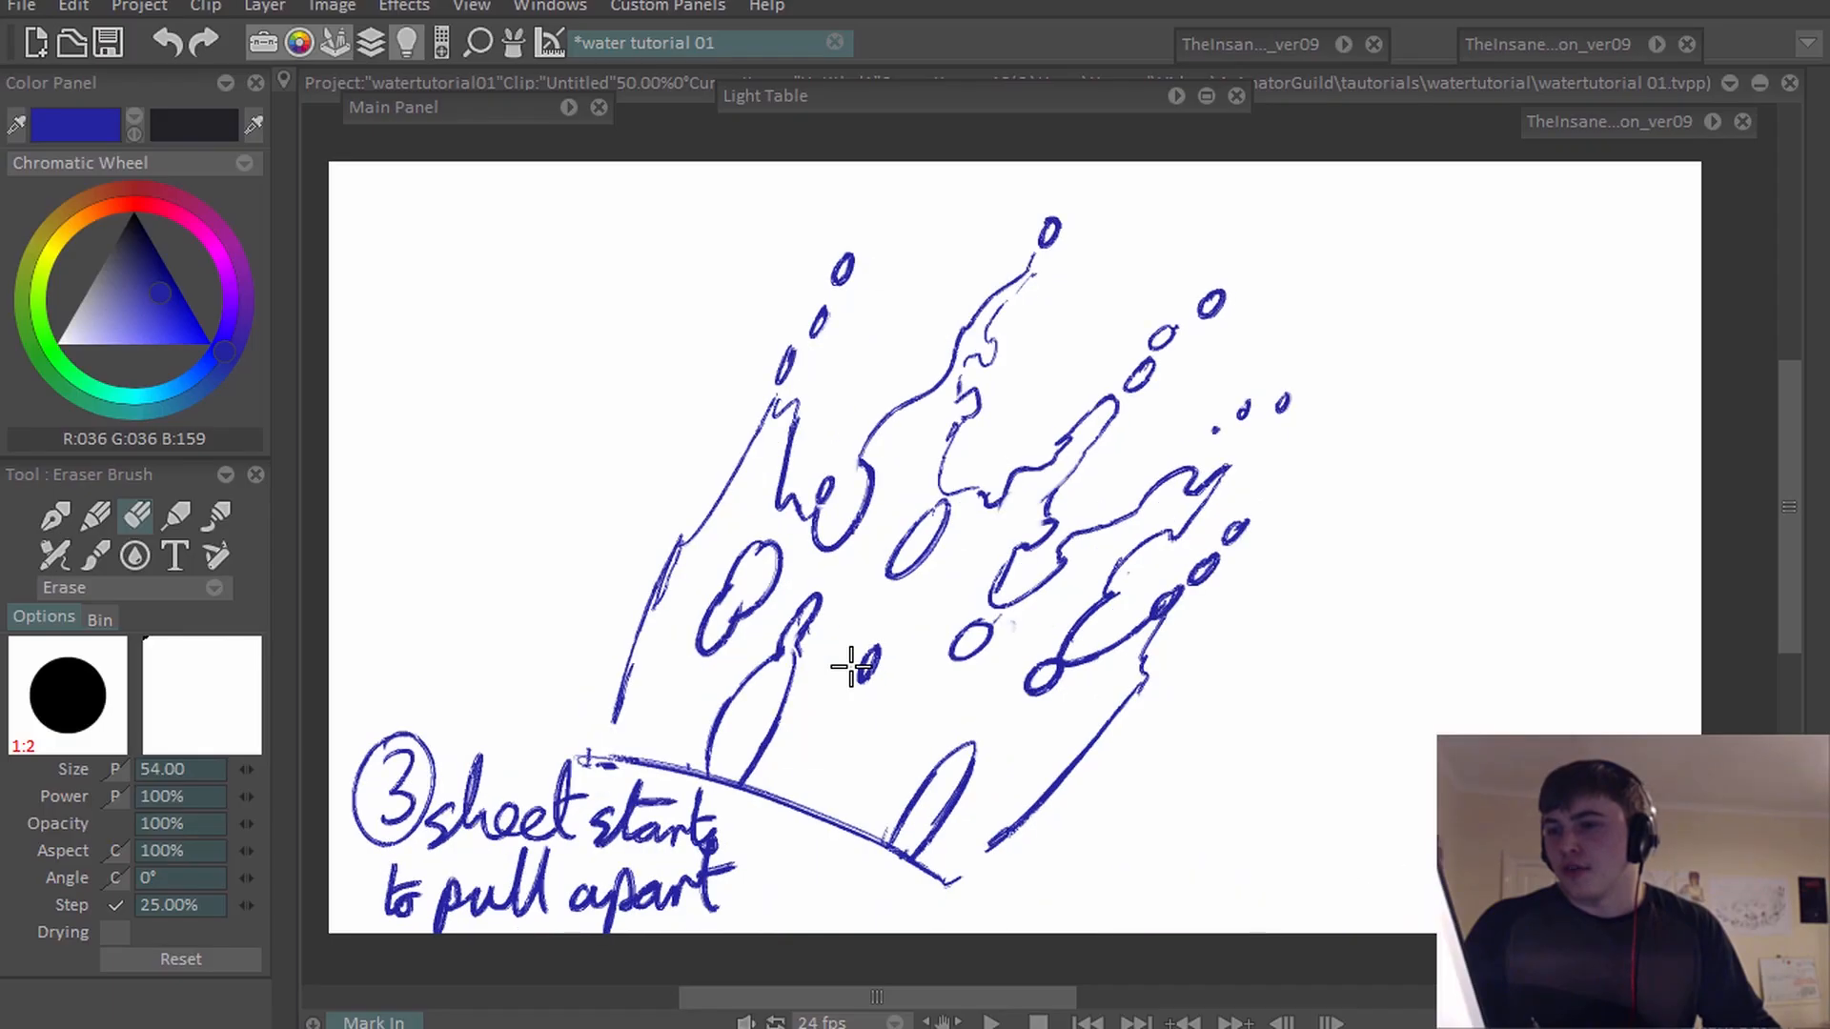
Compare frame 3 with the frame before it and try concentric rings around the sheet's central hole.
key("Left")
key("Right")
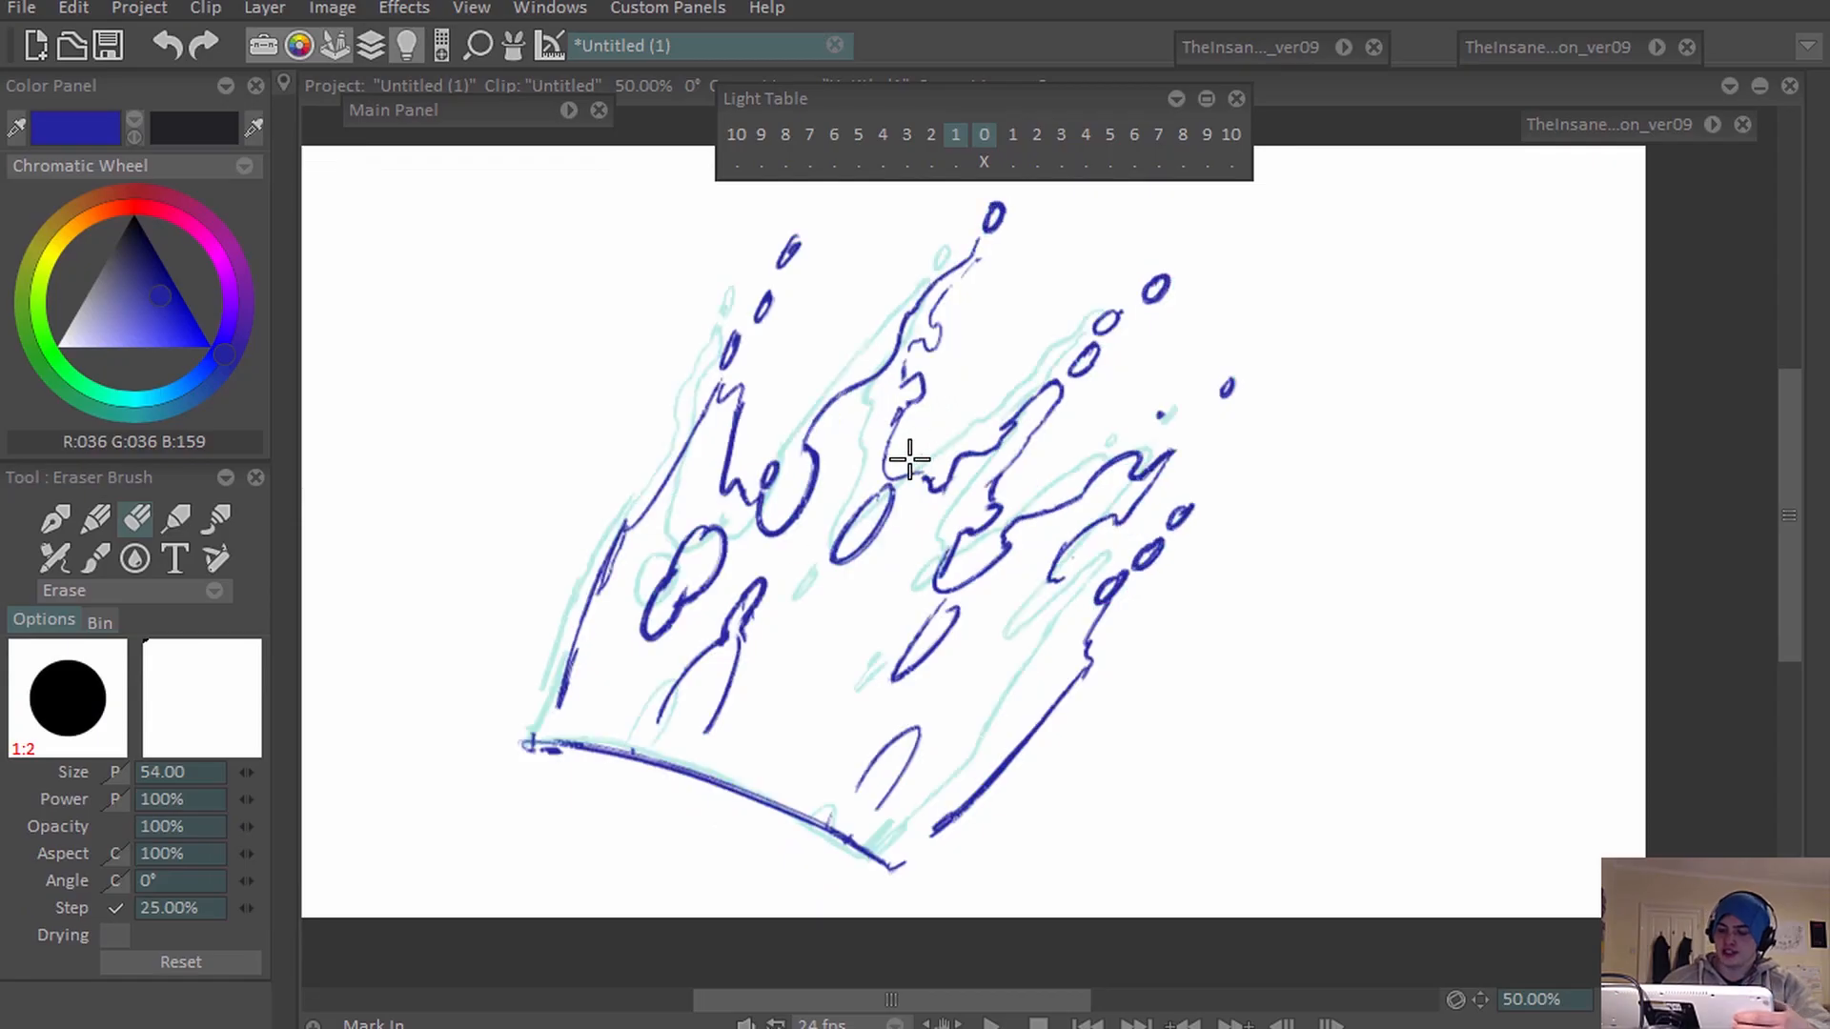
key("n")
mouse_move(894, 488)
left_mouse_down()
mouse_move(923, 494)
mouse_move(865, 585)
left_mouse_up()
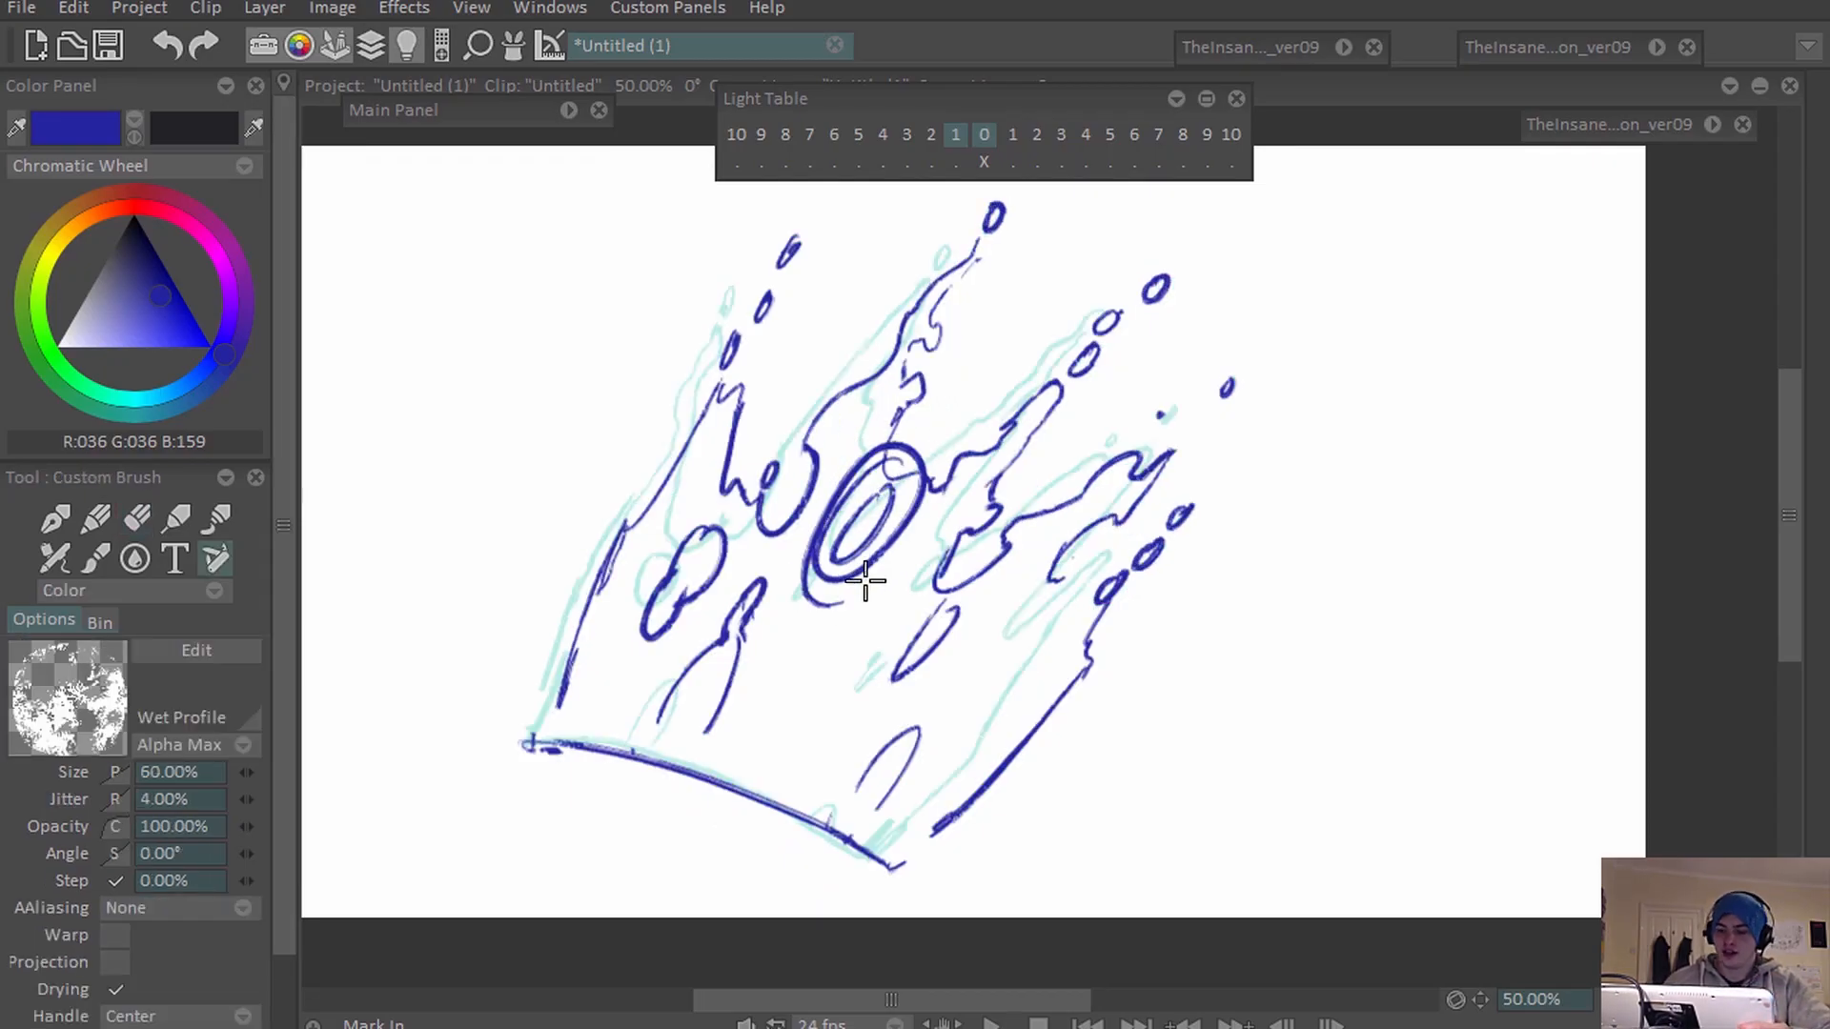
key("ctrl+z")
Draw the central hole as a larger oval over the light-table outline on the following frame.
key("Right")
mouse_move(887, 463)
left_mouse_down()
mouse_move(878, 556)
mouse_move(906, 483)
mouse_move(886, 486)
mouse_move(890, 466)
mouse_move(861, 490)
mouse_move(901, 455)
left_mouse_up()
key("ctrl+z")
key("ctrl+z")
key("ctrl+z")
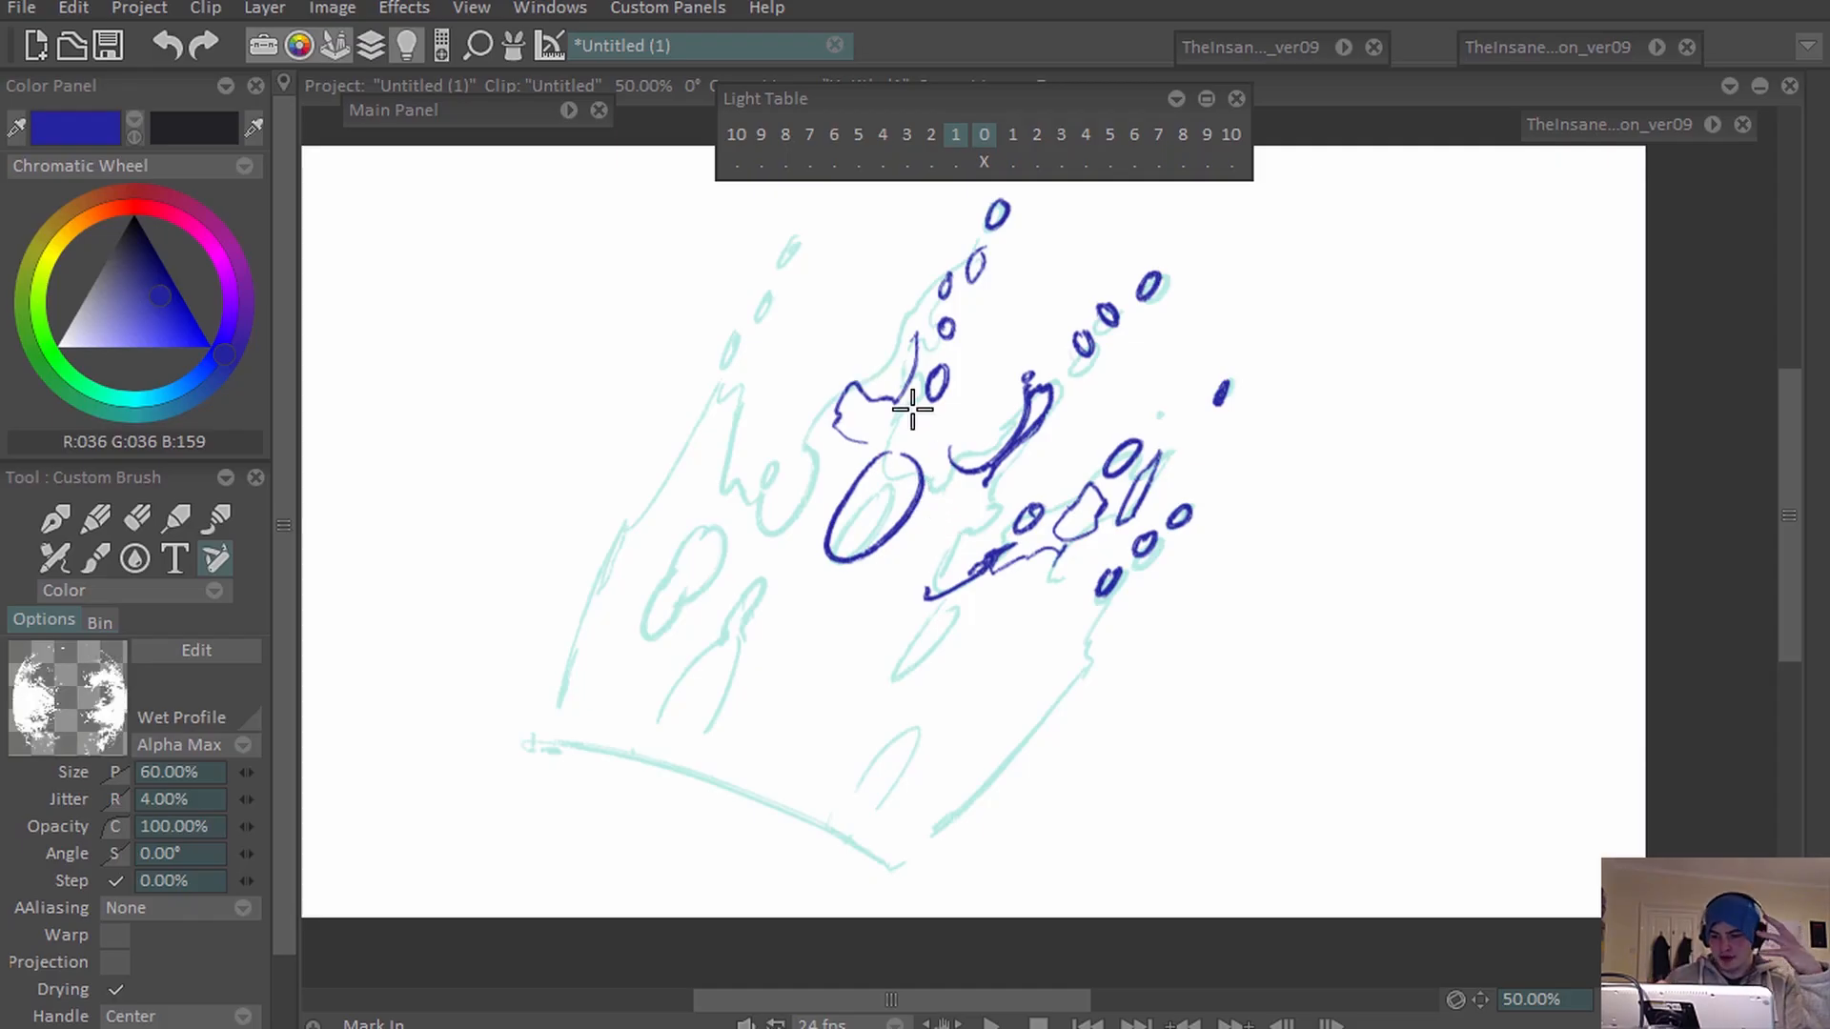
key("space")
left_click_drag(951, 447, 955, 471)
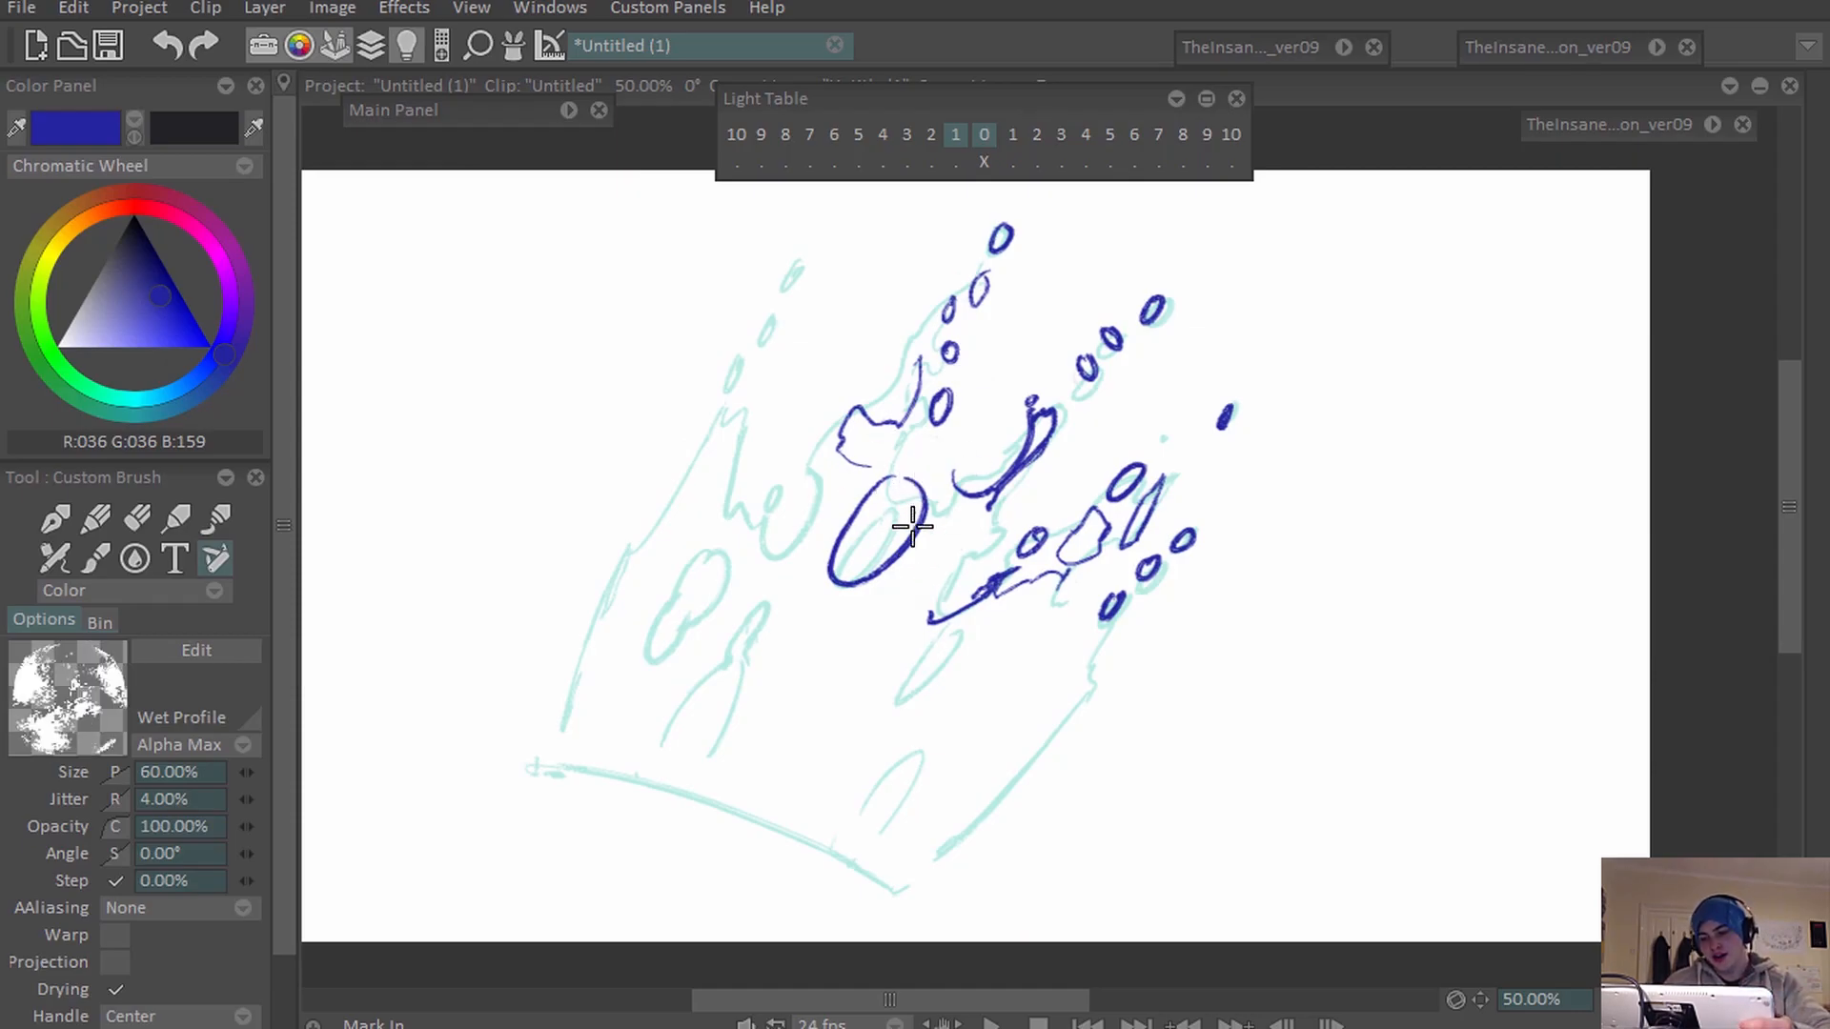
Try a short stroke just above the central hole on the previous frame and undo it.
key("Left")
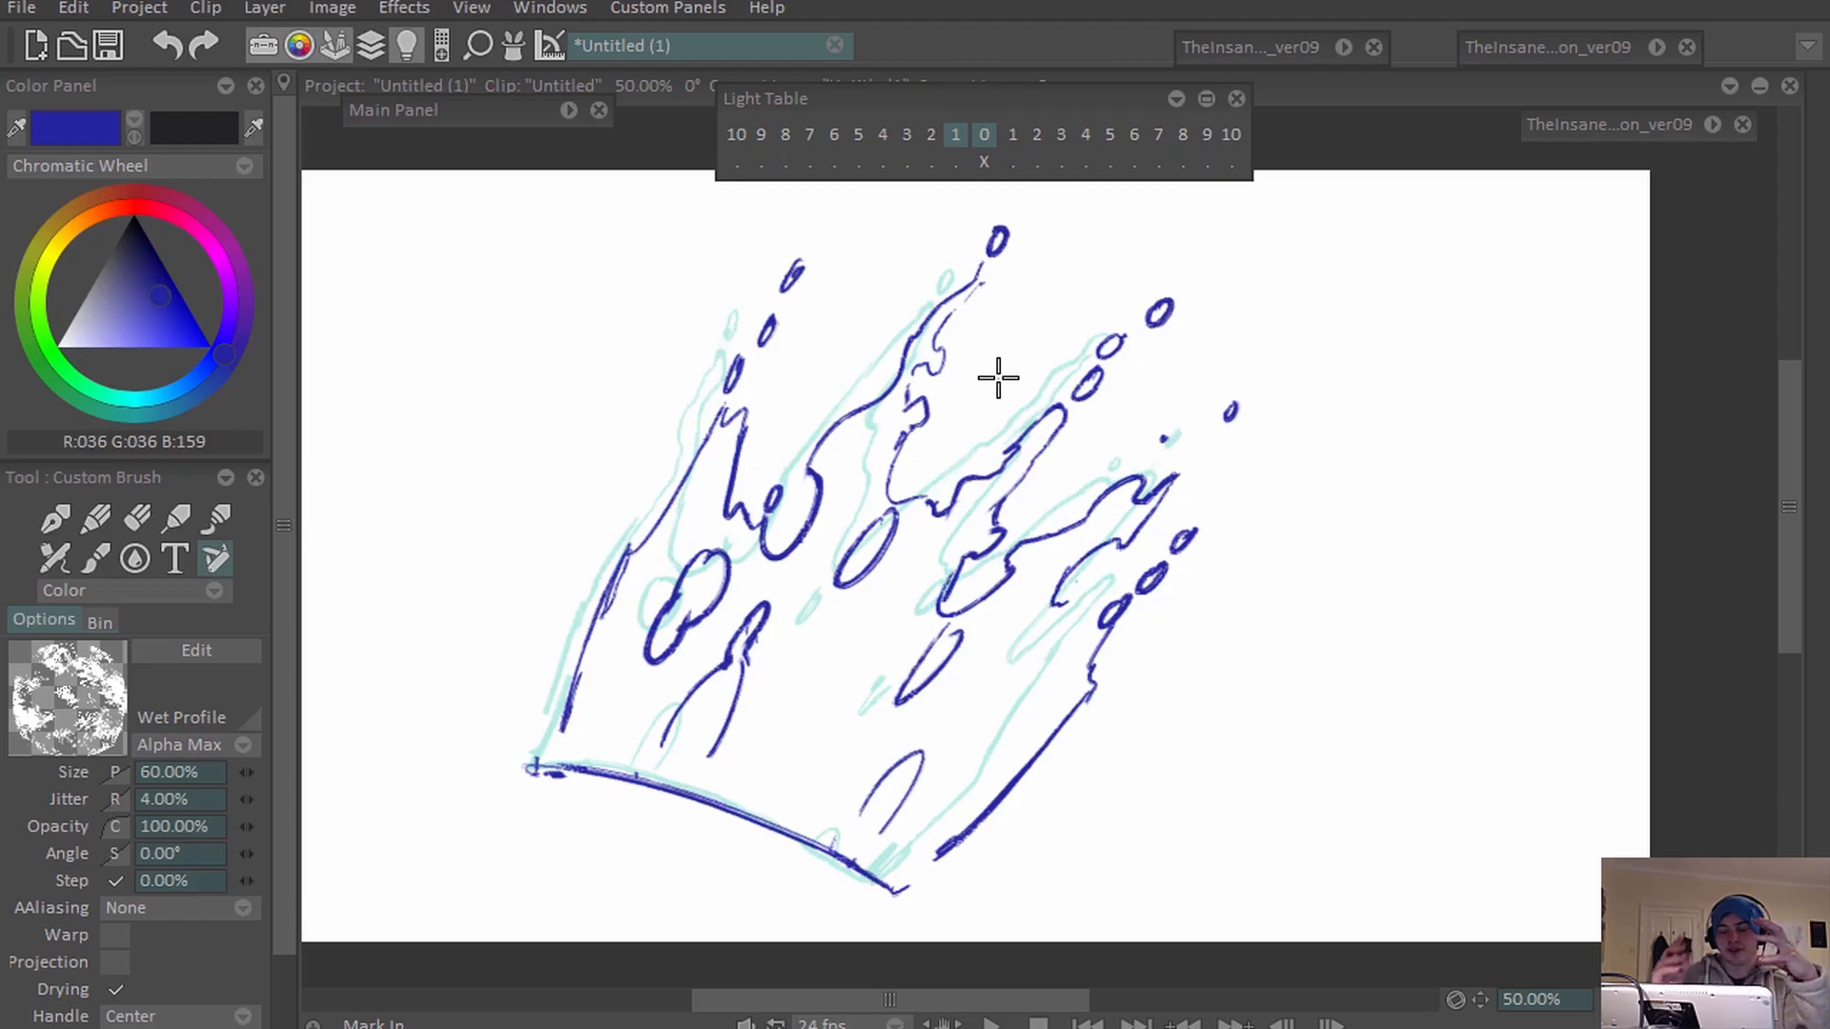
left_click_drag(902, 494, 917, 500)
key("ctrl+z")
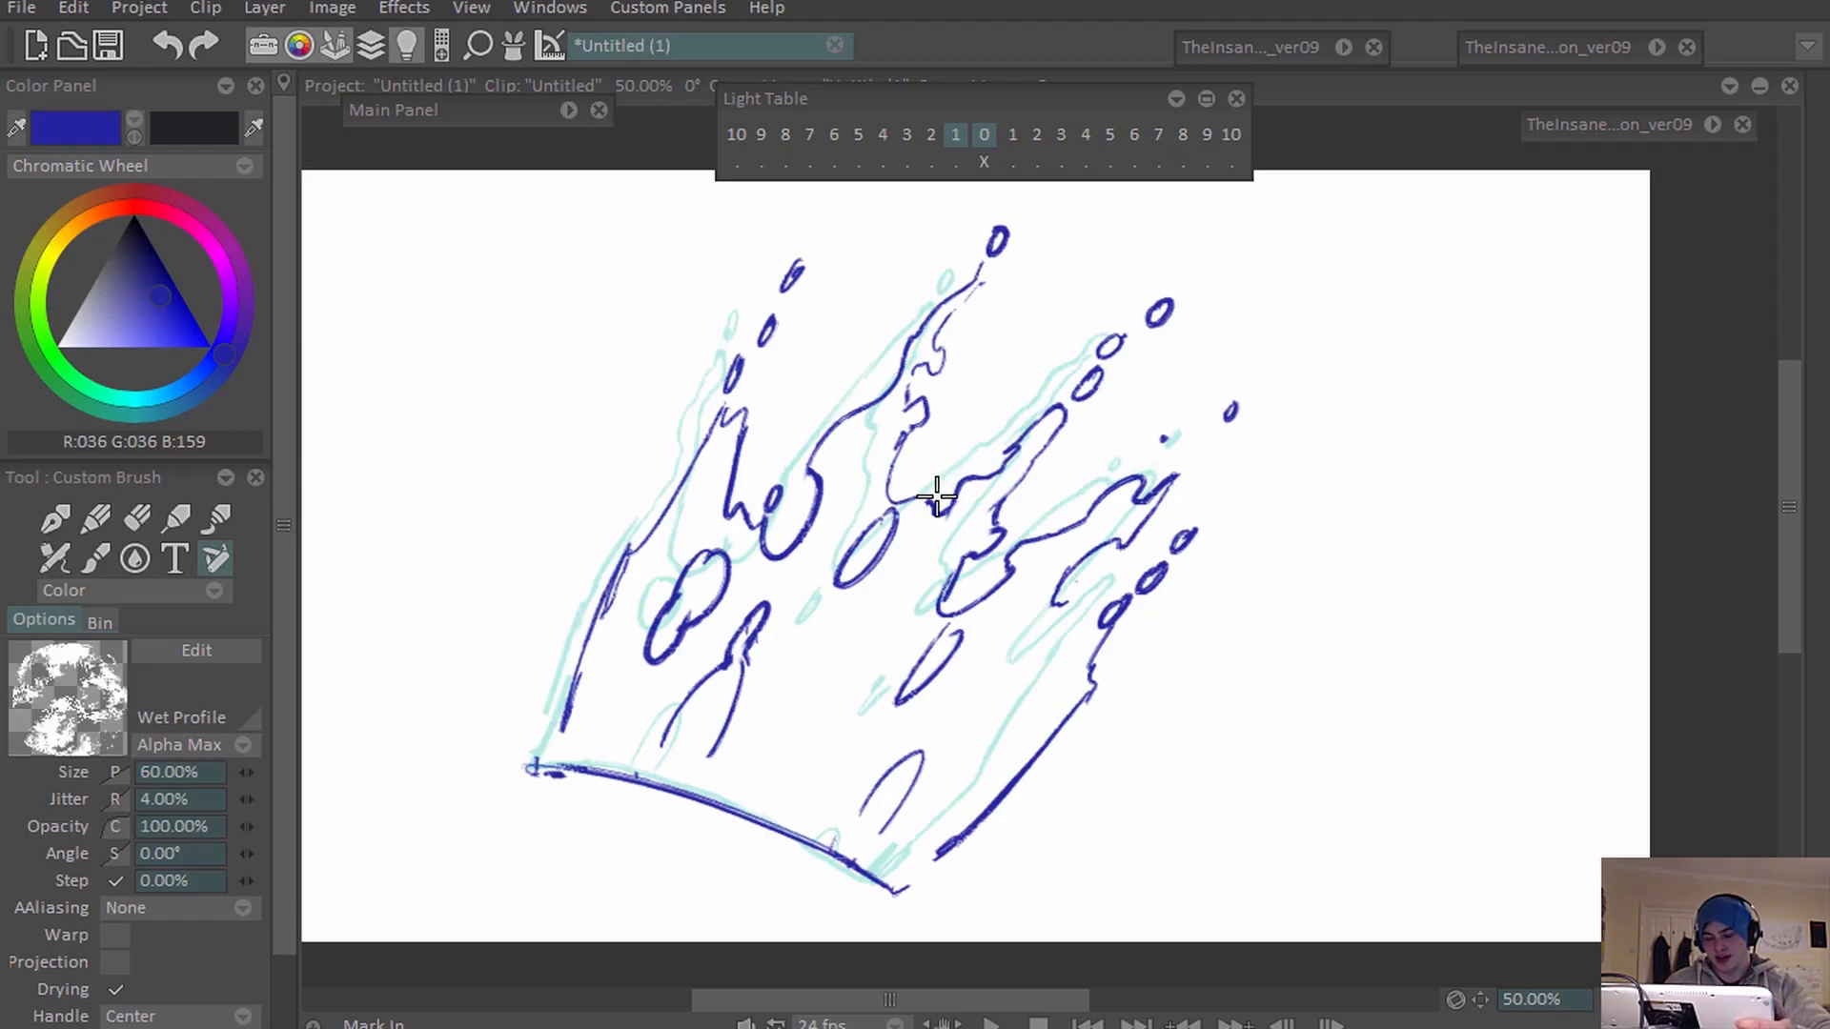
key("Right")
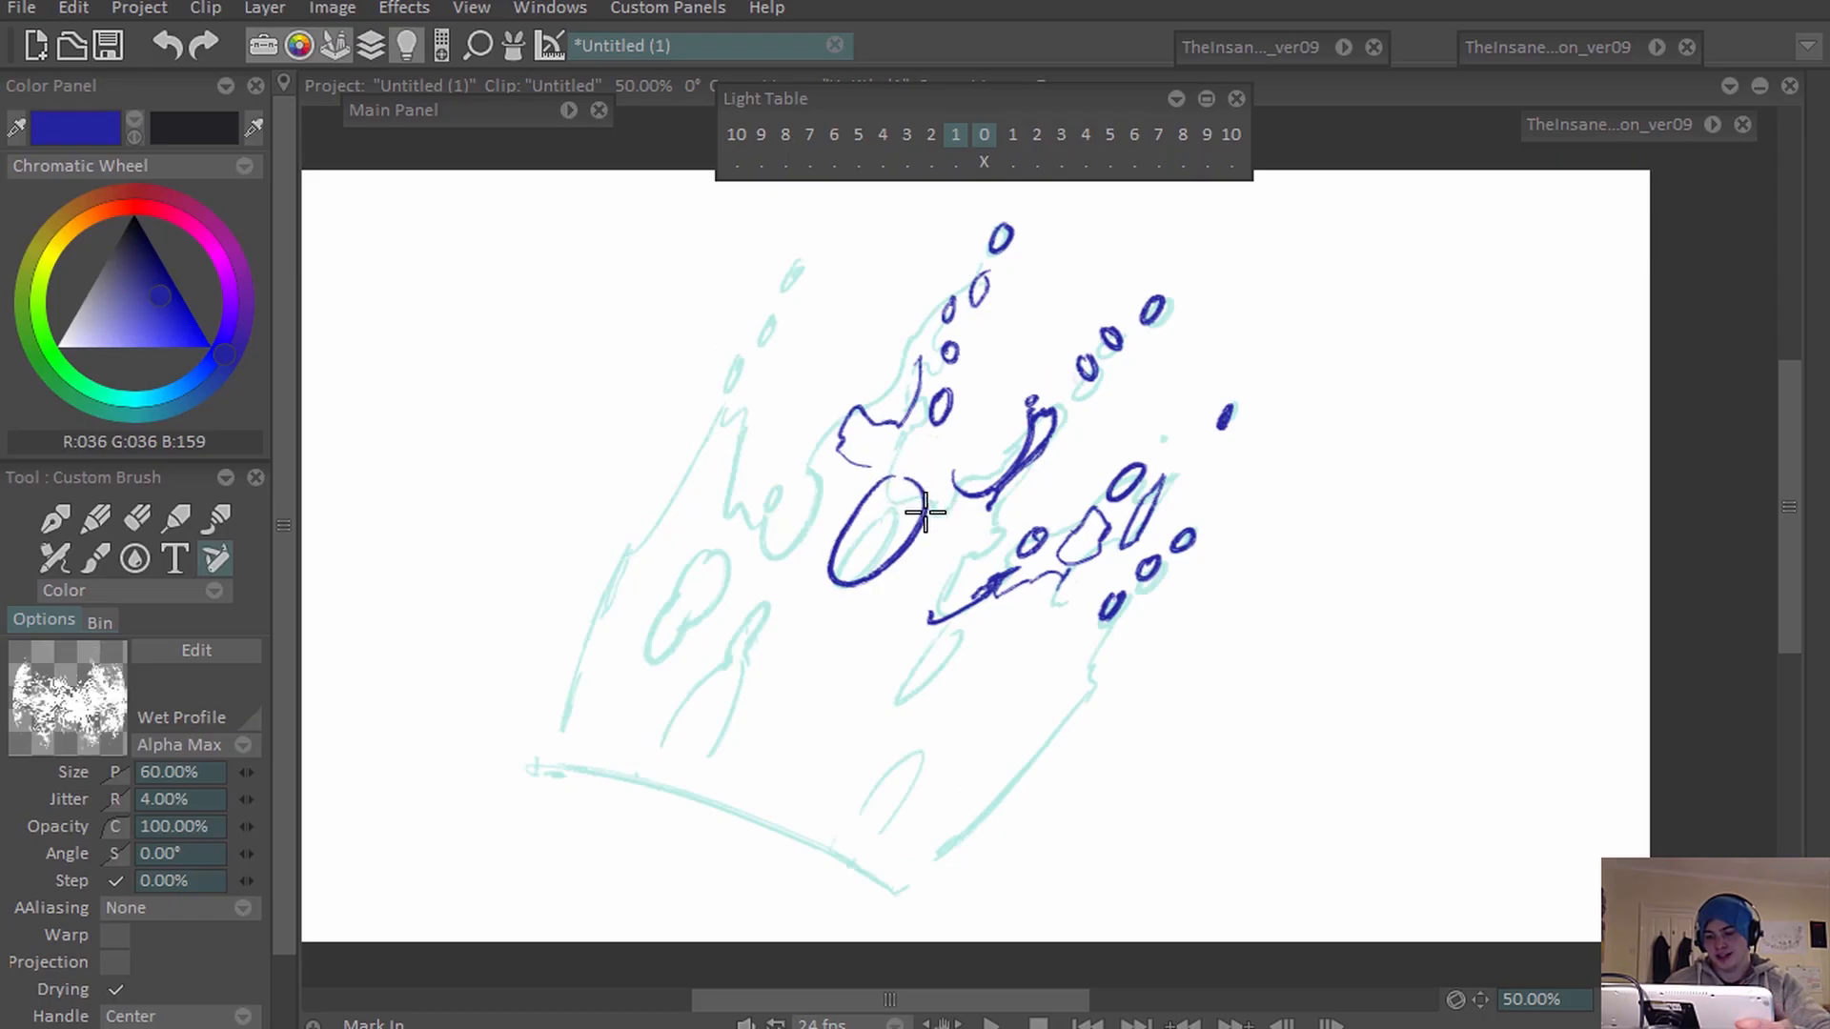
Erase the top of the central oval, extend its open ends with short strokes, and remove the blob outline above it.
key("e")
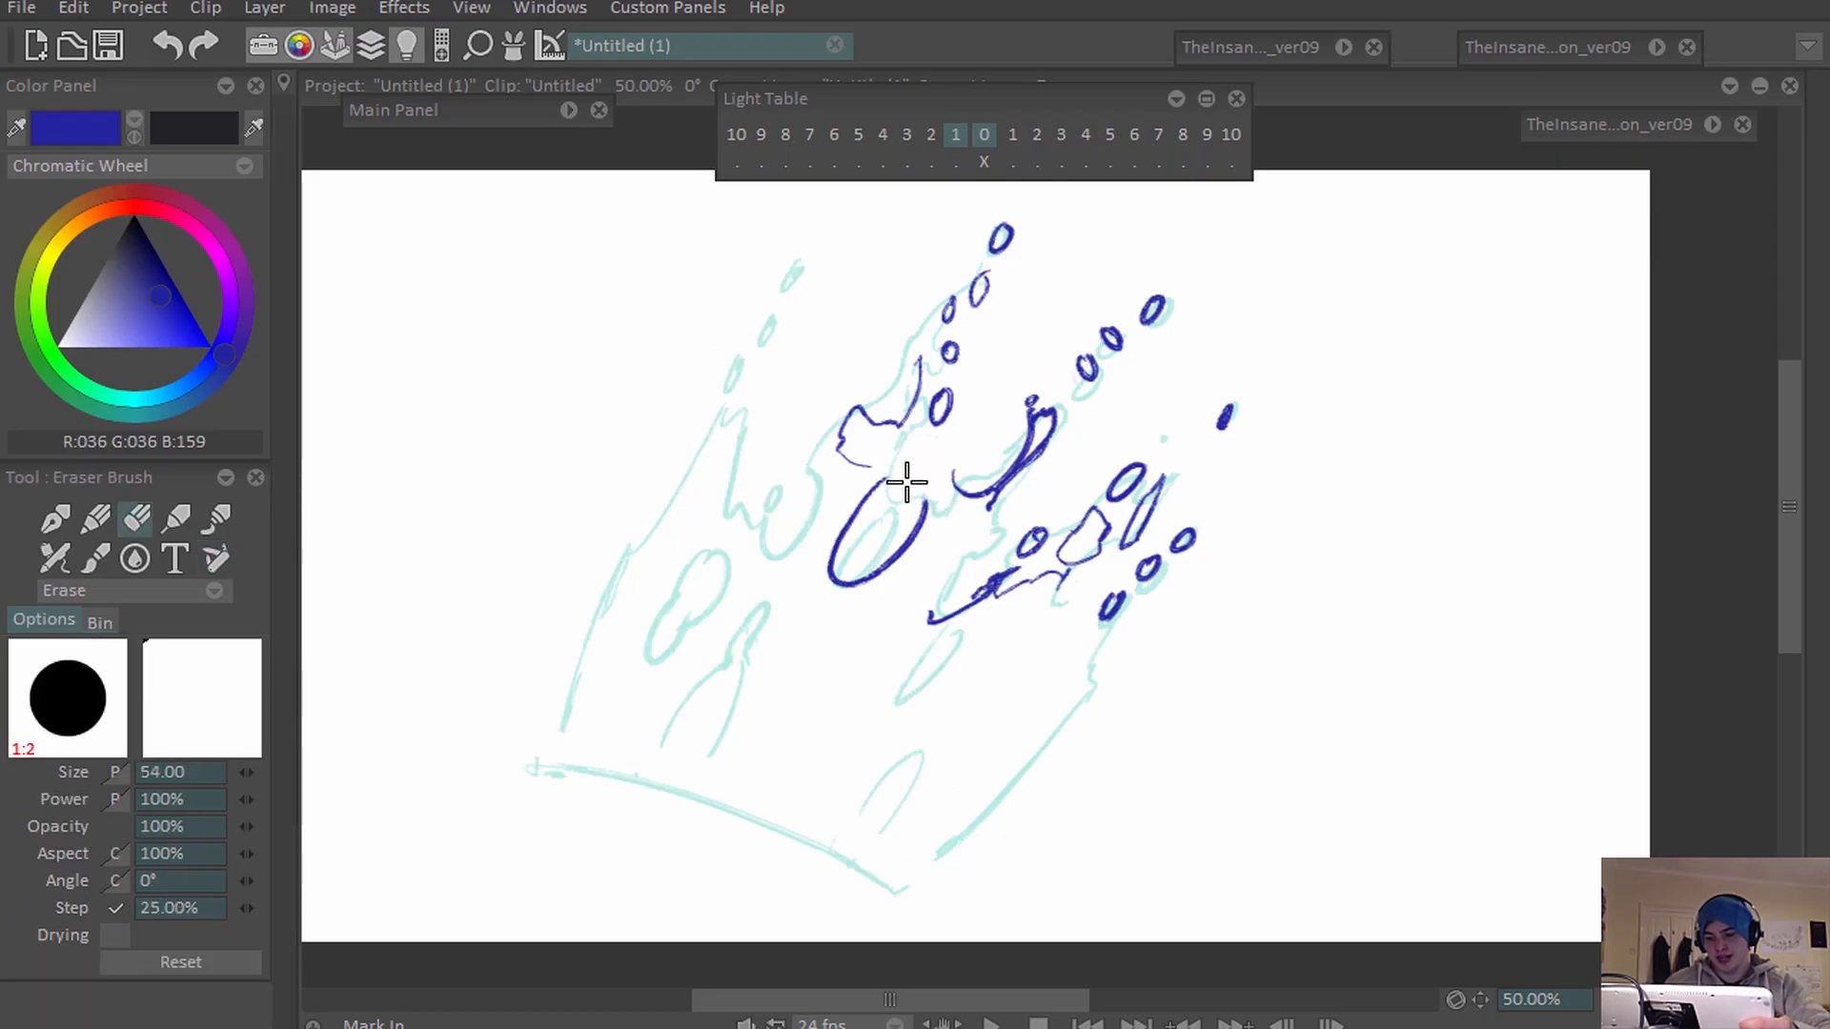
key("e")
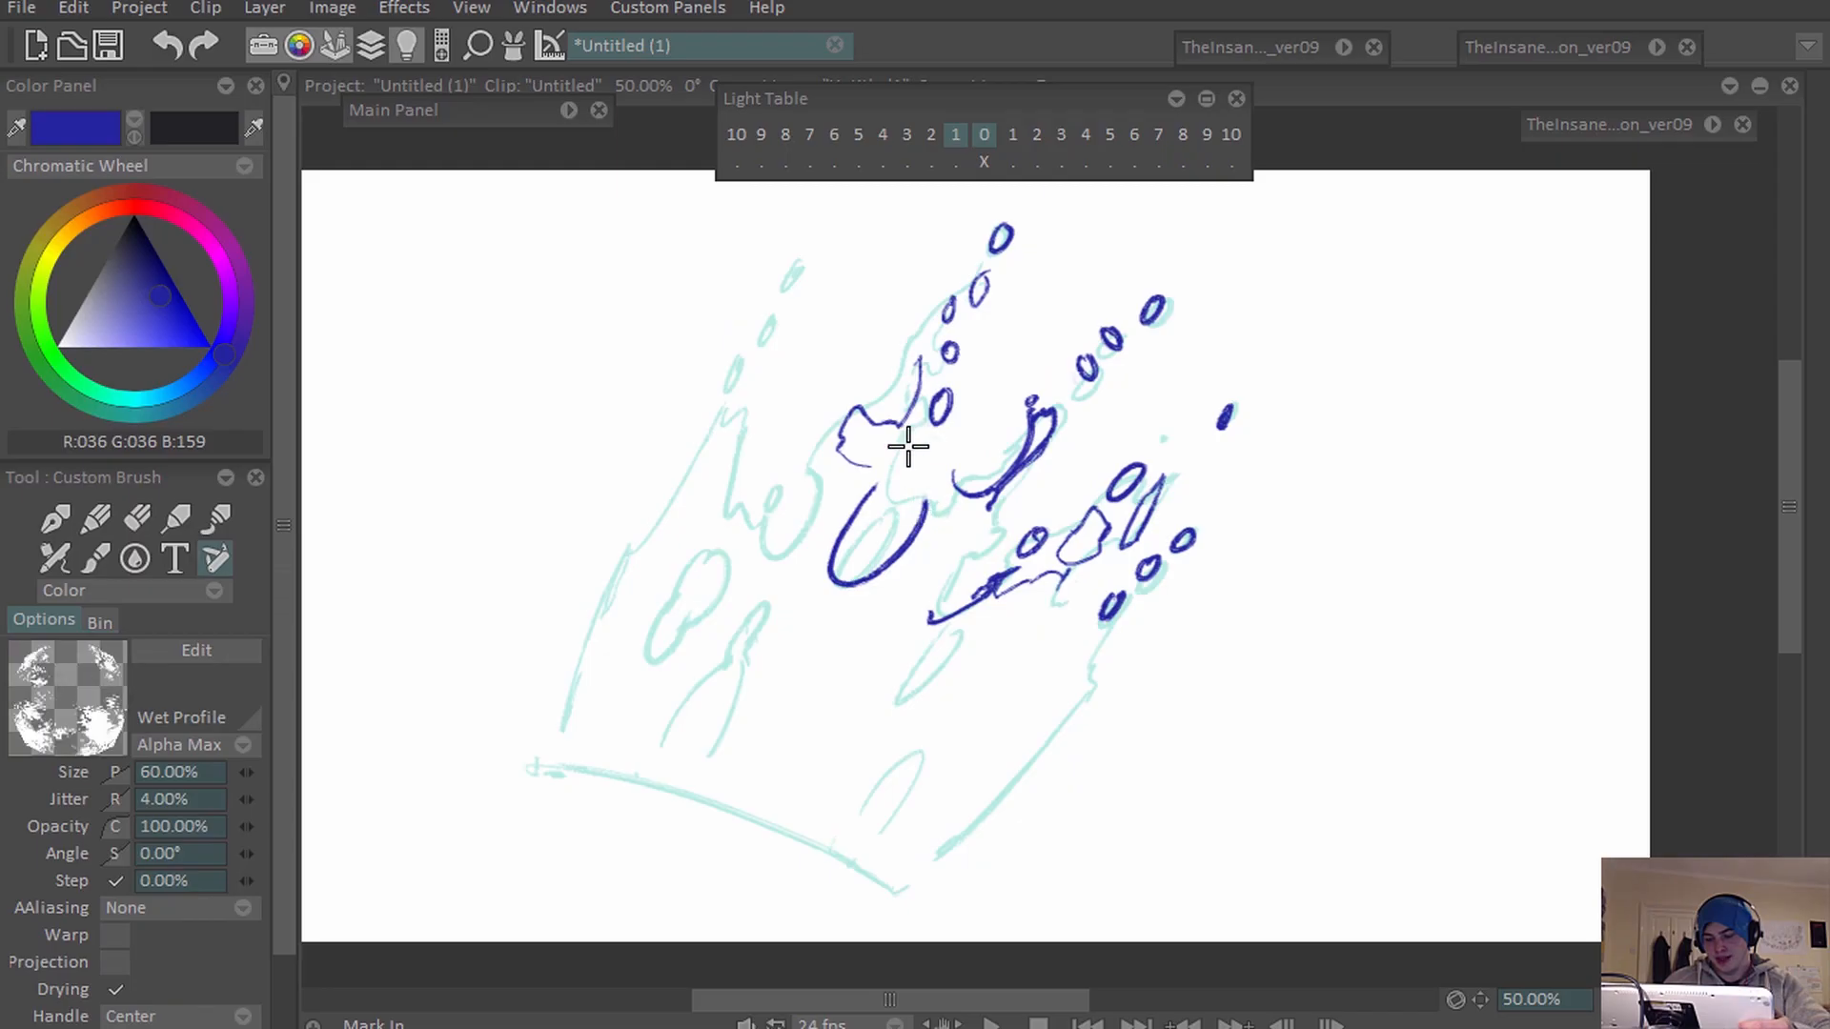
mouse_move(923, 517)
left_mouse_down()
mouse_move(964, 453)
mouse_move(837, 477)
mouse_move(874, 468)
left_mouse_up()
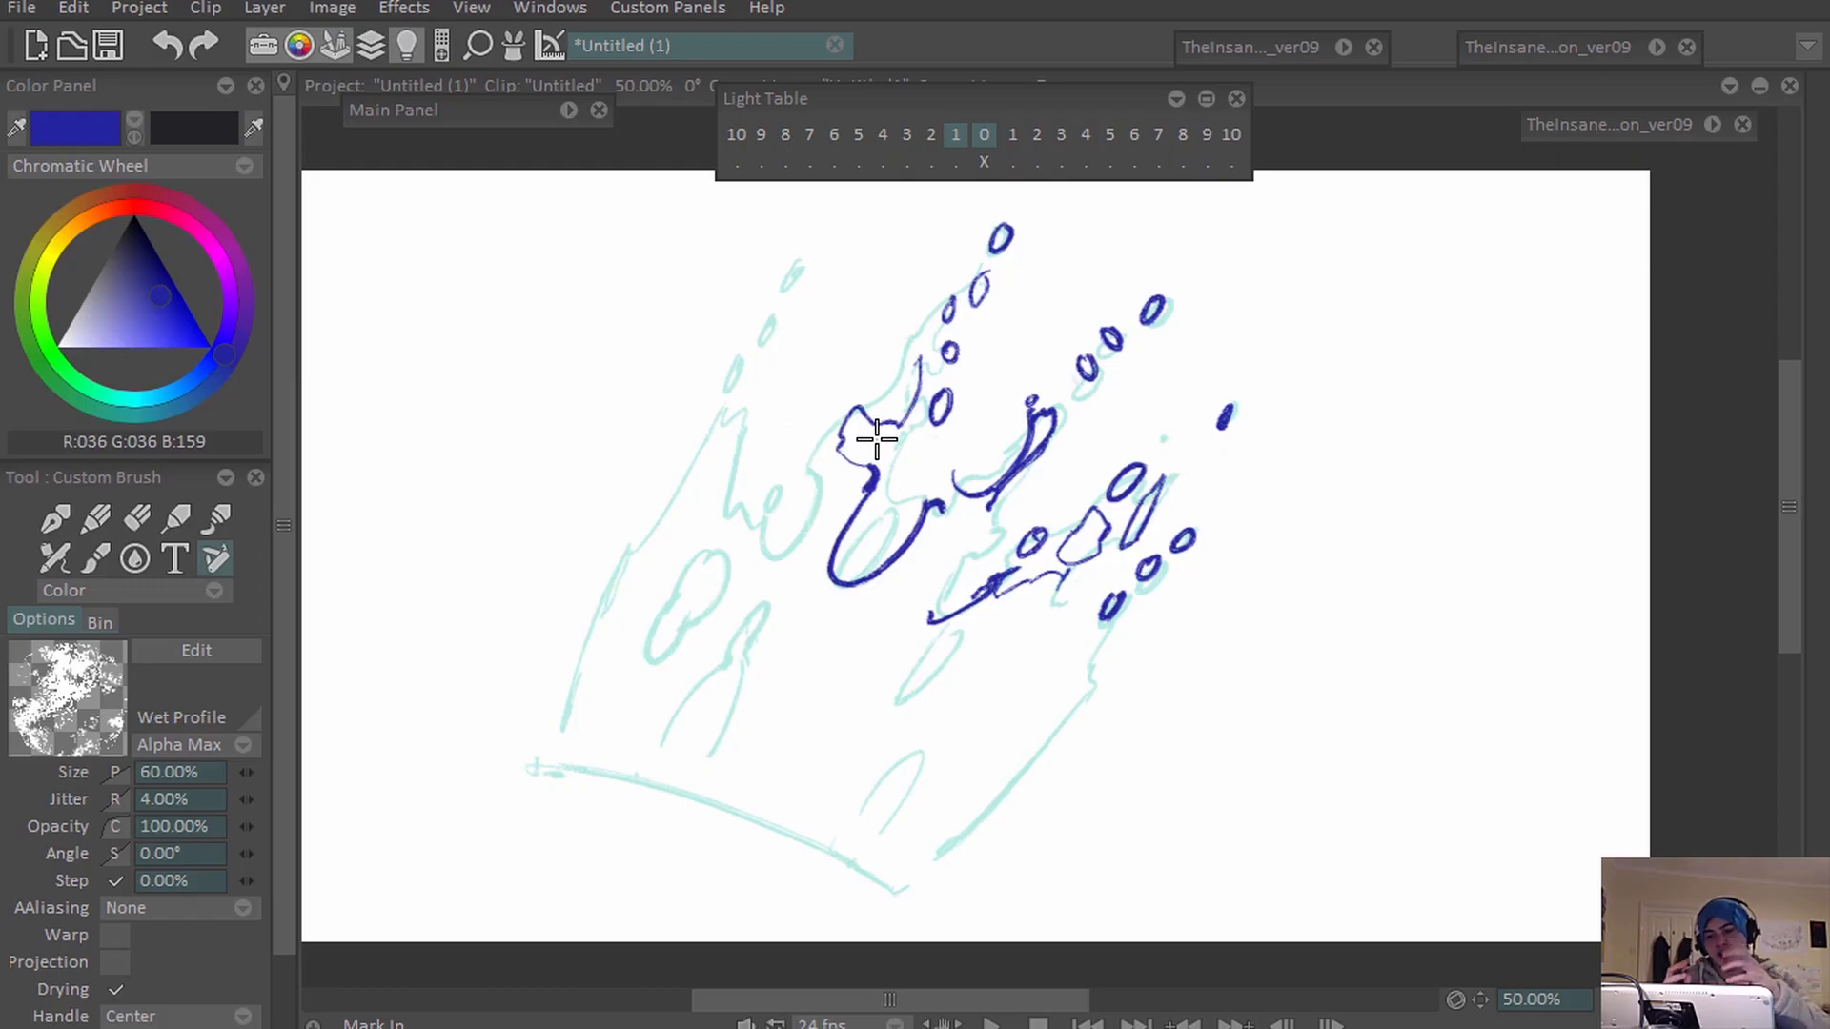
key("ctrl+z")
key("e")
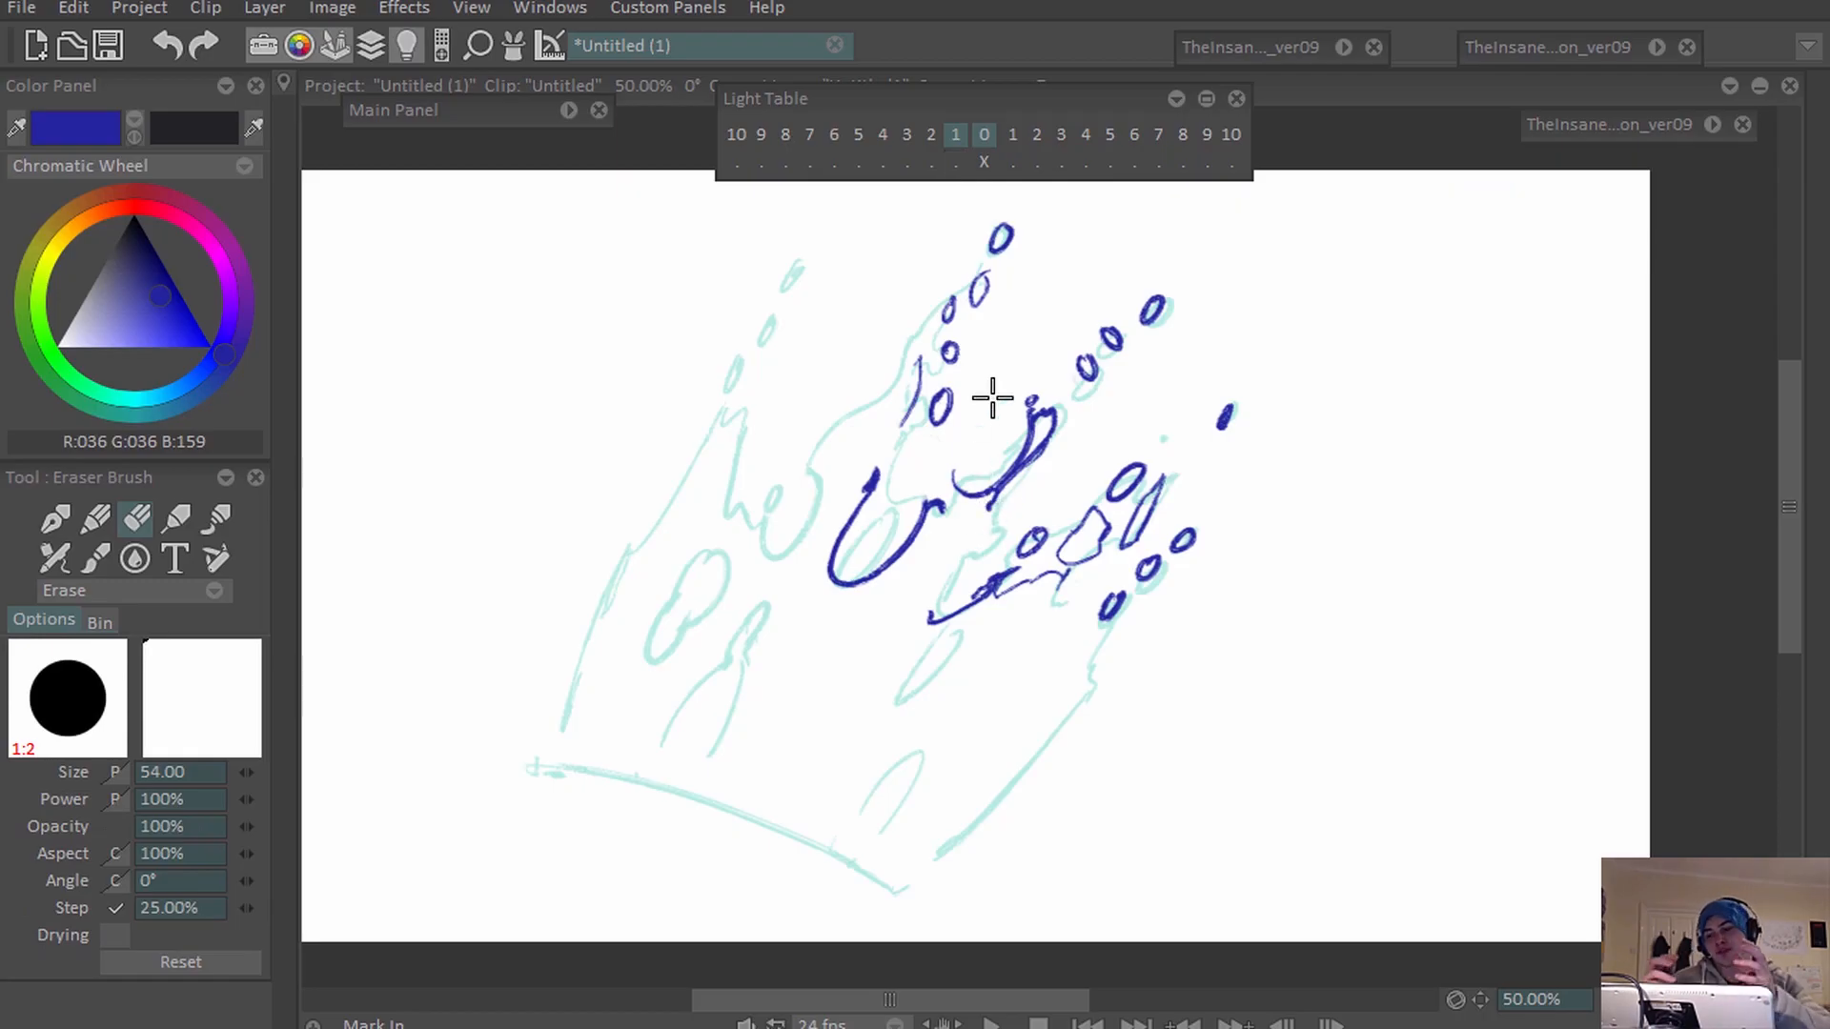
Sketch the openings in the lower part of the sheet as larger shapes over the light-table outlines.
key("b")
left_click_drag(1156, 417, 1099, 388)
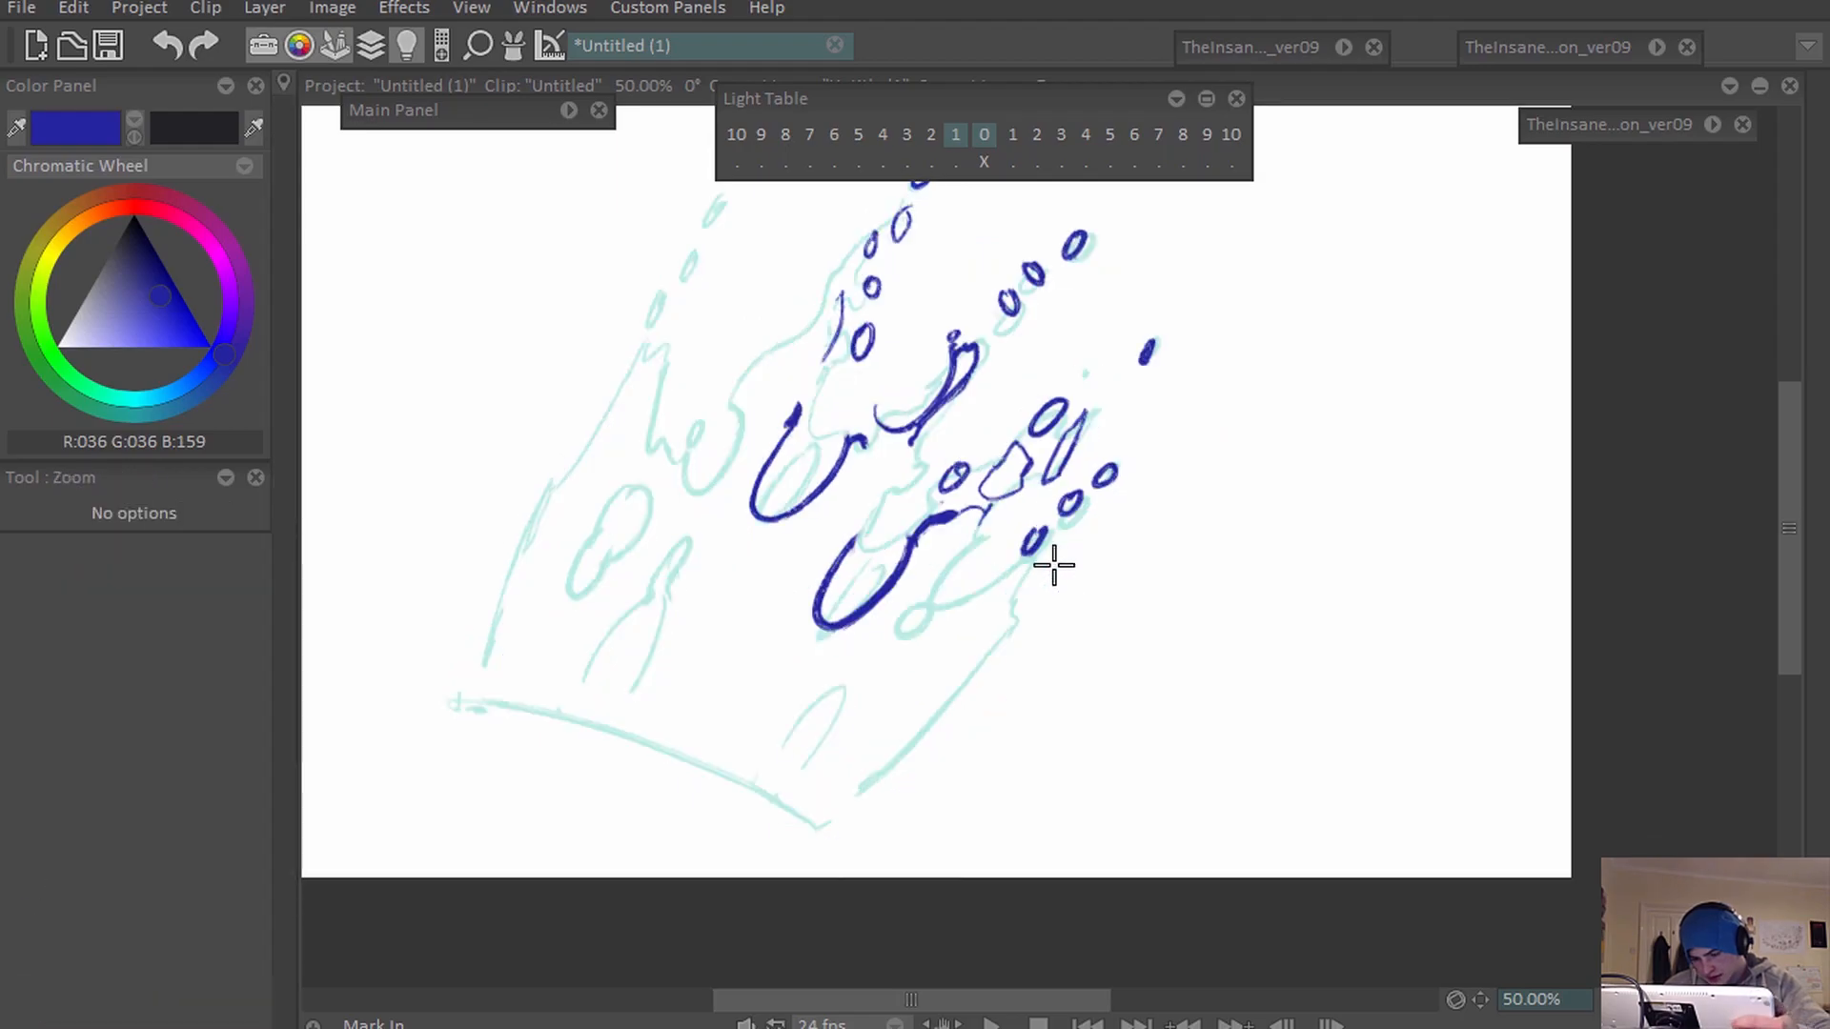
left_click_drag(791, 757, 825, 747)
left_click_drag(872, 662, 811, 813)
left_click_drag(806, 720, 765, 787)
mouse_move(930, 589)
left_mouse_down()
mouse_move(892, 650)
mouse_move(982, 511)
left_mouse_up()
mouse_move(896, 653)
left_mouse_down()
mouse_move(1012, 577)
mouse_move(860, 796)
left_mouse_up()
key("ctrl+z")
Draw the sheet's outer edge and curved base line along the light-table outline.
mouse_move(1003, 624)
left_mouse_down()
mouse_move(907, 766)
mouse_move(828, 832)
left_mouse_up()
left_click_drag(758, 786, 782, 793)
left_click_drag(453, 704, 815, 827)
left_click_drag(712, 765, 797, 827)
left_click_drag(1029, 604, 1023, 616)
Add strokes around the central opening and check the drawing against the previous frame.
left_click_drag(771, 387, 845, 499)
mouse_move(827, 464)
left_mouse_down()
mouse_move(844, 507)
mouse_move(776, 498)
mouse_move(734, 553)
left_mouse_up()
key("Left")
key("Right")
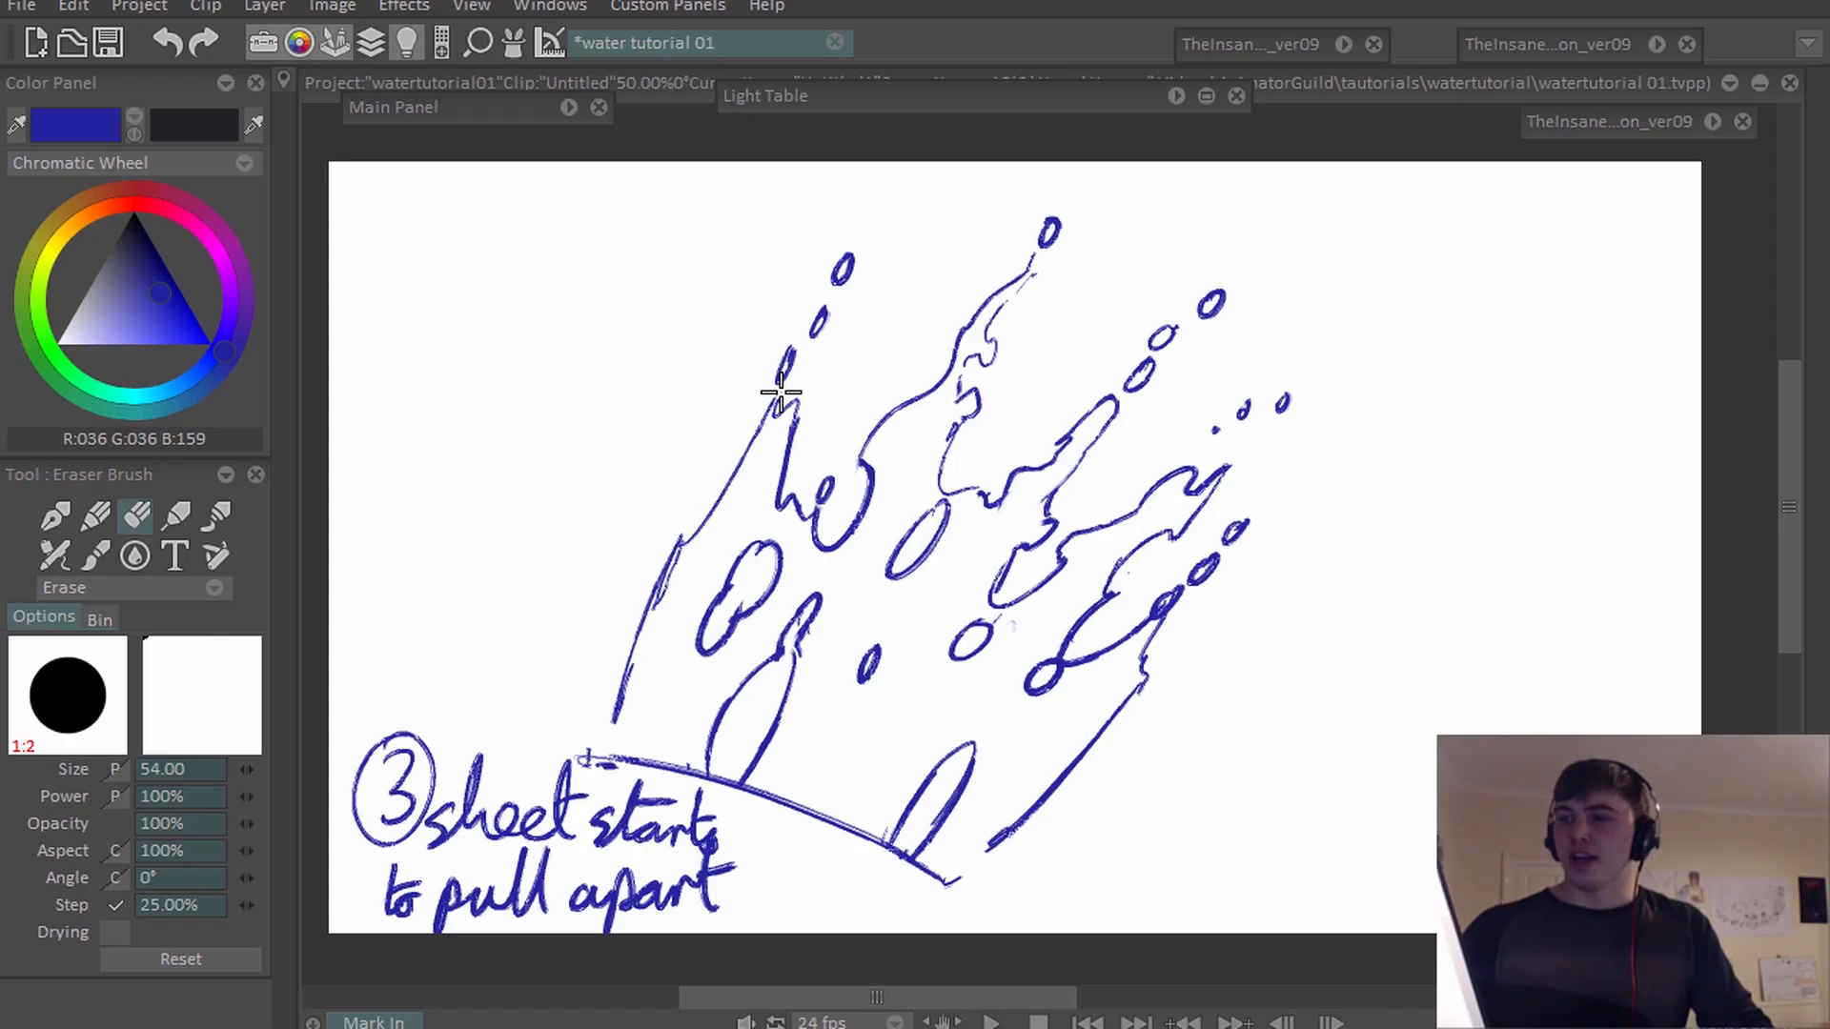
Try brush strokes around the uppermost droplets in frame 3, undoing each one.
key("n")
mouse_move(1203, 261)
left_mouse_down()
mouse_move(1226, 248)
mouse_move(1199, 324)
left_mouse_up()
key("ctrl+z")
left_click_drag(1035, 187, 1052, 171)
key("ctrl+z")
left_click_drag(829, 195, 812, 211)
key("ctrl+z")
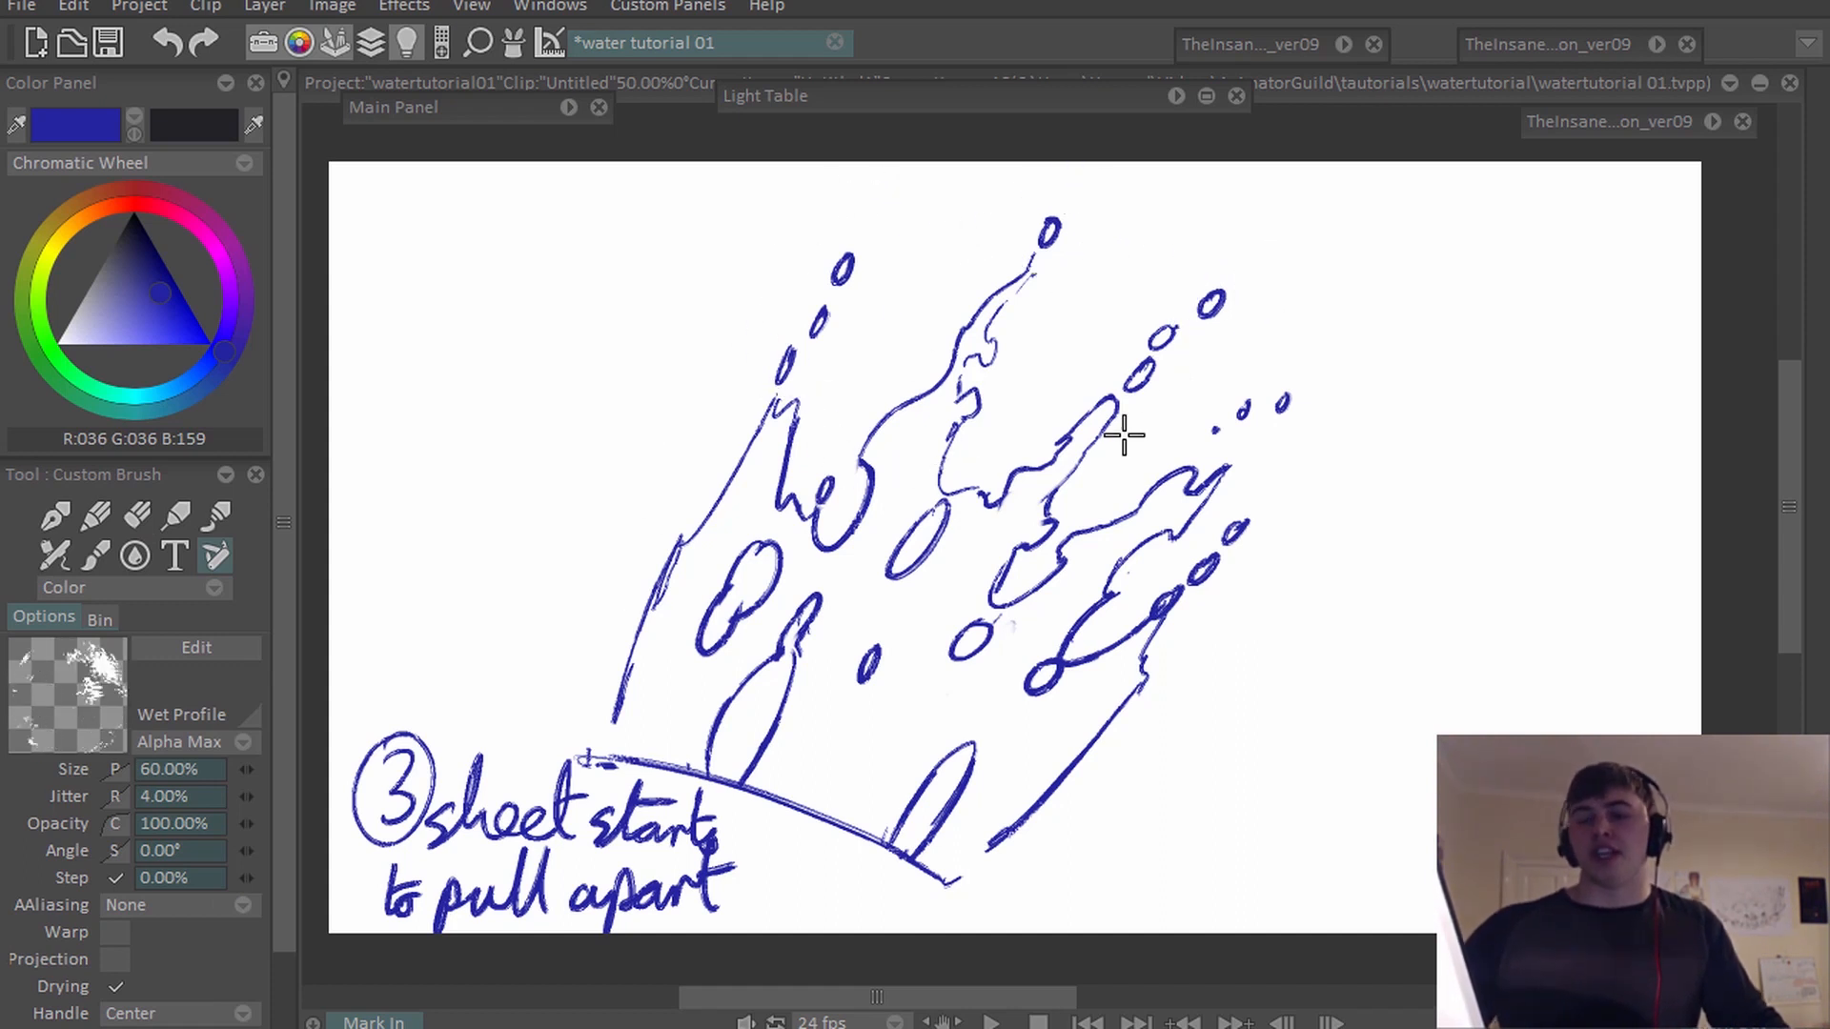
Examine the strings and beads in frame 4 and compare the splash shapes across the preceding frames.
key("Right")
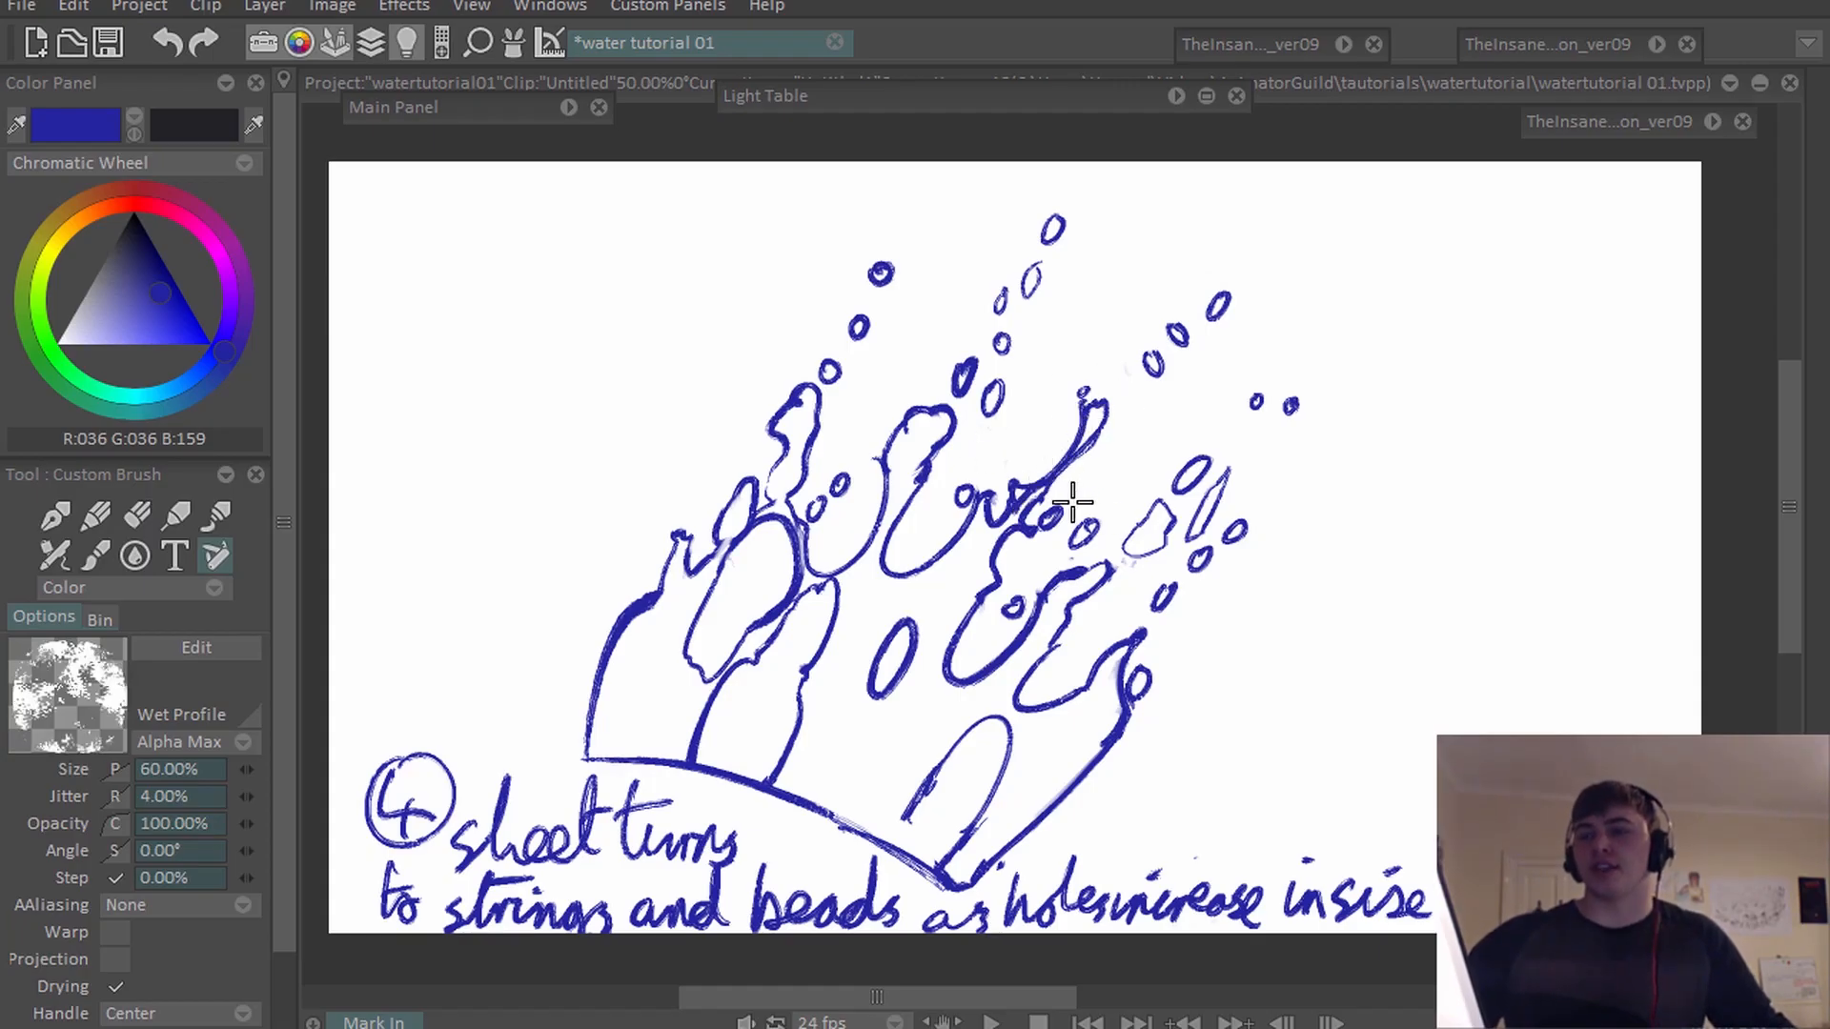
mouse_move(1339, 707)
left_mouse_down()
mouse_move(1368, 631)
mouse_move(1449, 581)
mouse_move(1492, 464)
mouse_move(1552, 406)
mouse_move(1518, 544)
mouse_move(1324, 742)
left_mouse_up()
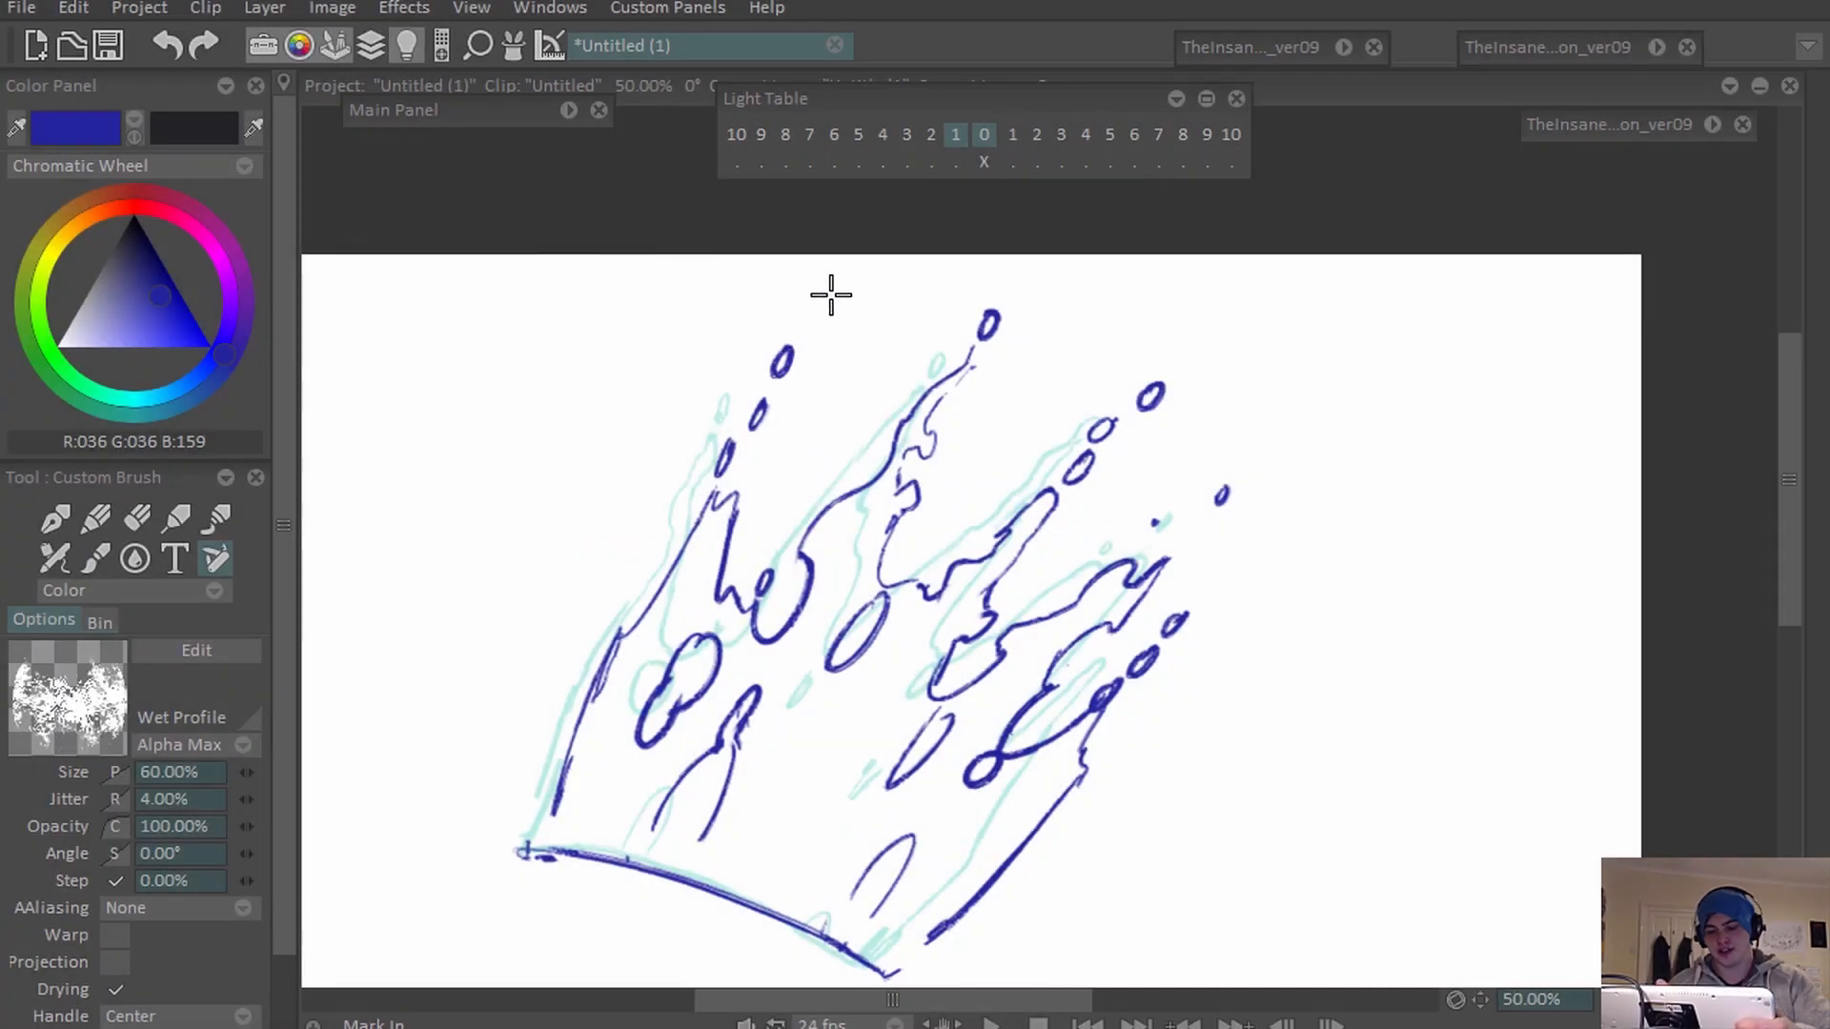
left_click_drag(868, 383, 854, 380)
key("Left")
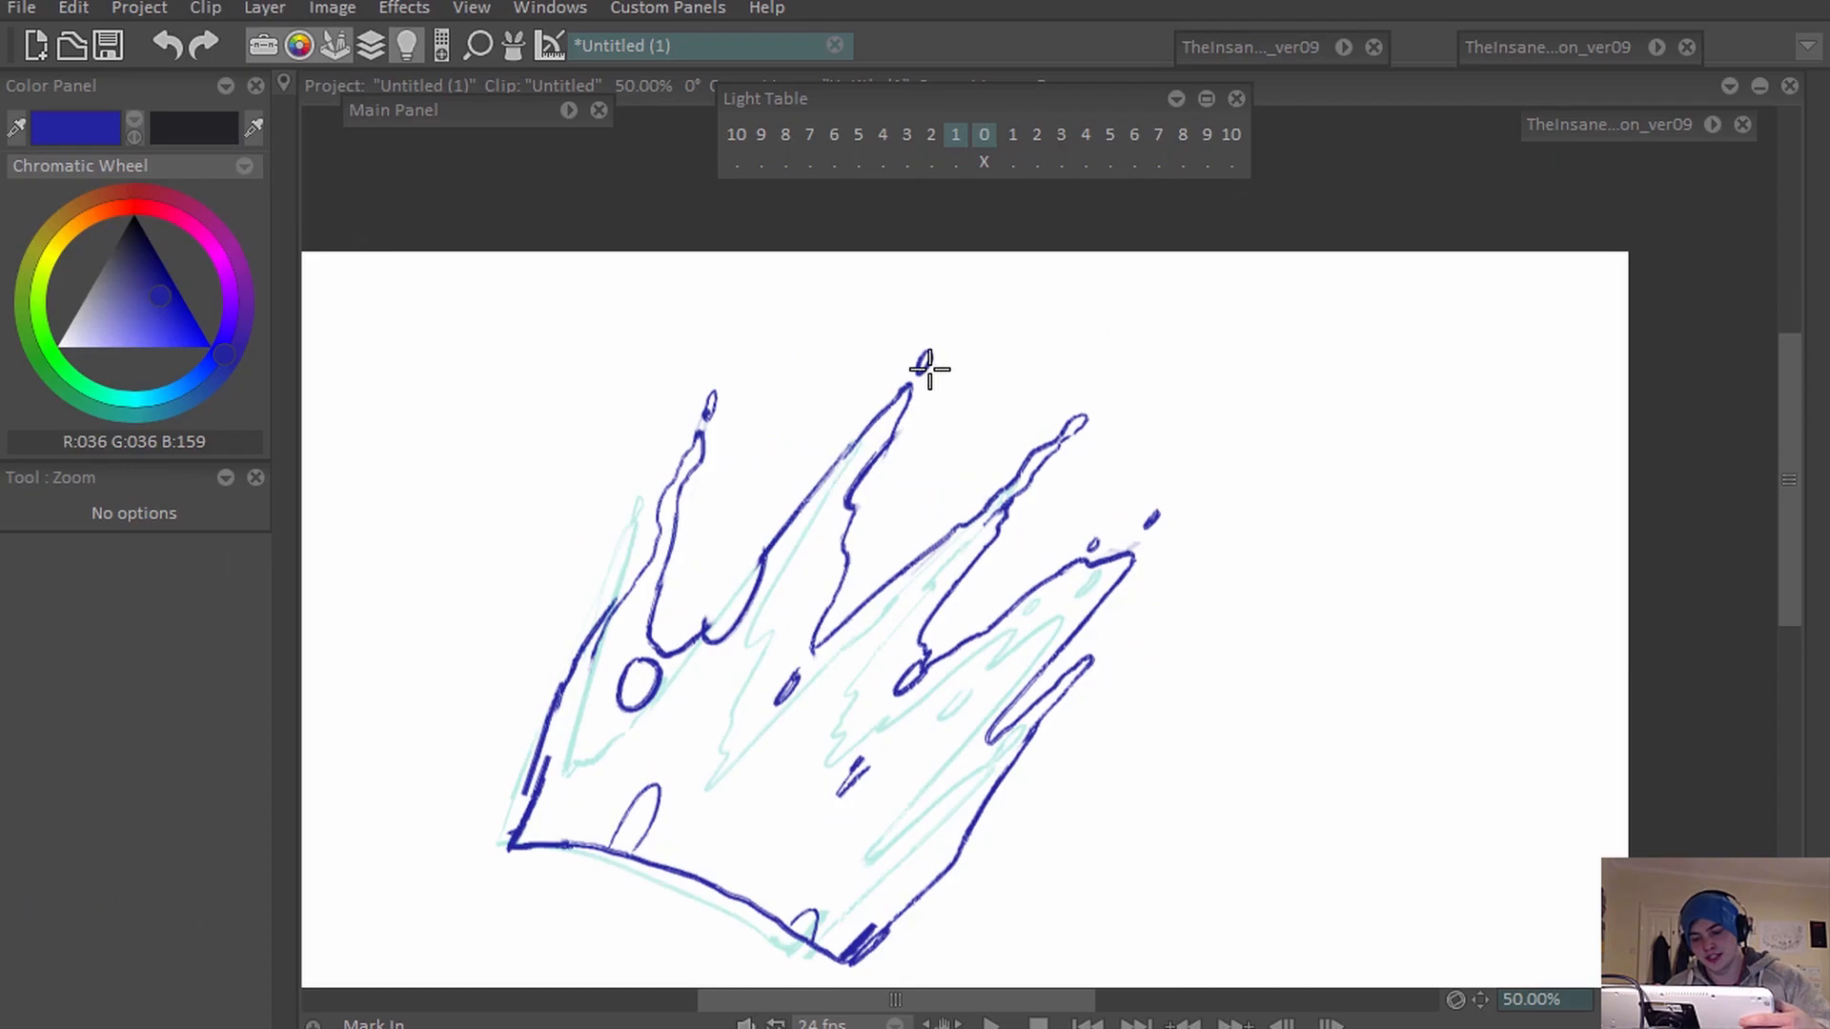
key("Right")
Try a stroke beside the upper droplets at 100% zoom, undo it, and compare the adjacent frames.
left_click(926, 347)
mouse_move(874, 498)
left_mouse_down()
mouse_move(870, 560)
mouse_move(944, 539)
mouse_move(931, 397)
left_mouse_up()
key("ctrl+z")
key("ctrl+z")
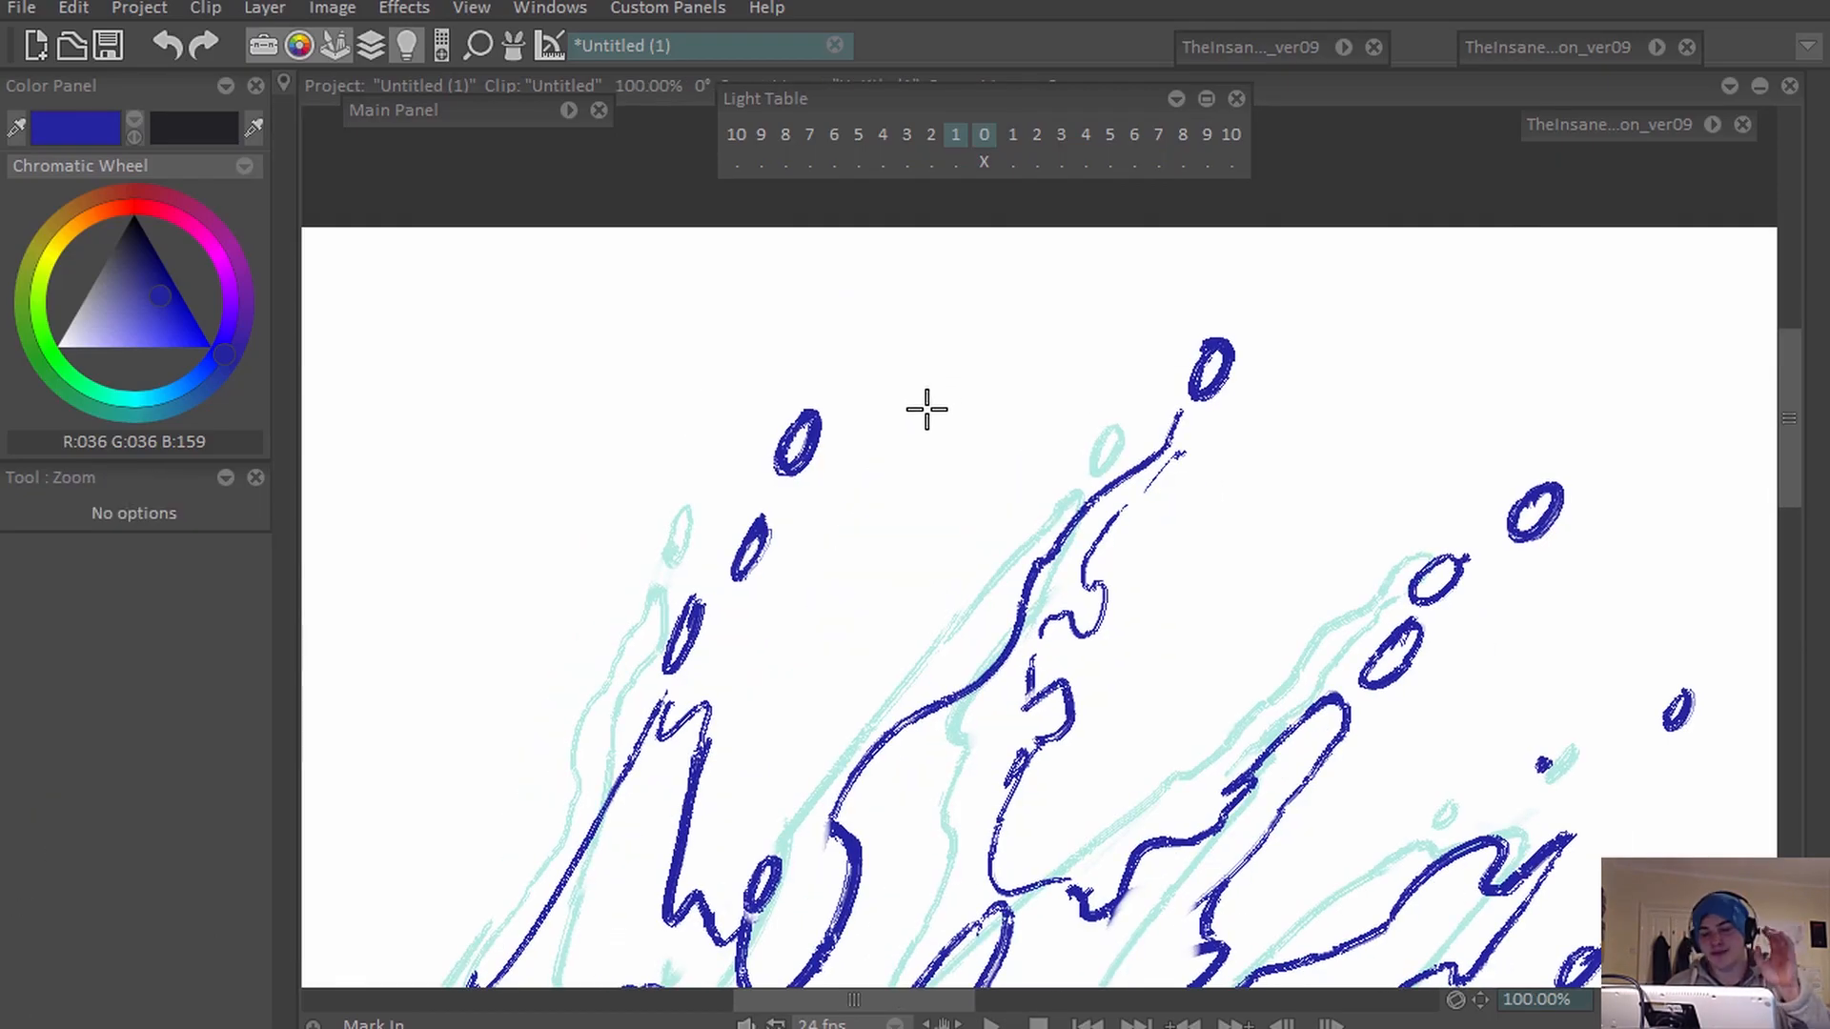
key("Right")
key("Left")
key("Right")
key("Left")
Draw a large tilted oval as a sample droplet in the empty area beside the splash.
left_click_drag(1058, 415, 1553, 382)
left_click_drag(1000, 452, 1164, 457)
left_click_drag(846, 350, 777, 524)
key("ctrl+z")
mouse_move(845, 277)
left_mouse_down()
mouse_move(870, 396)
mouse_move(848, 279)
left_mouse_up()
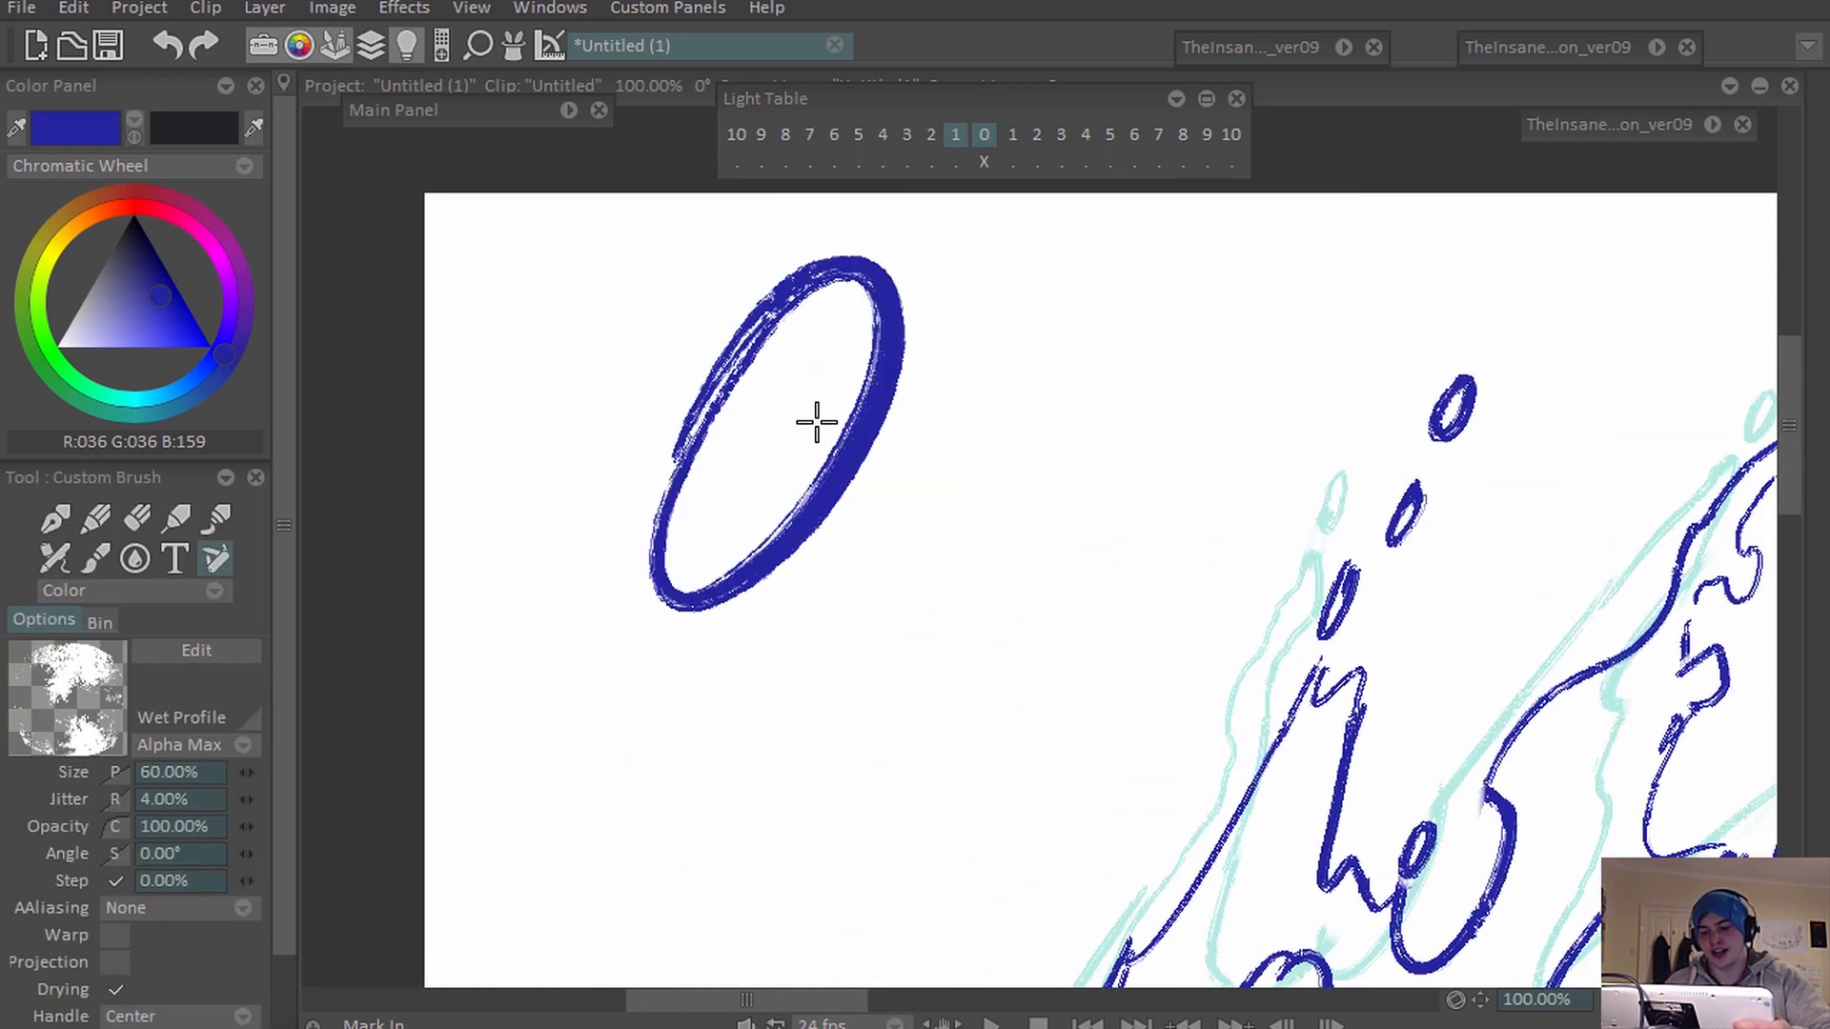
Draw the sample droplet on the next frame as an oval tilted the opposite way, crossing the light-table outline.
key("Right")
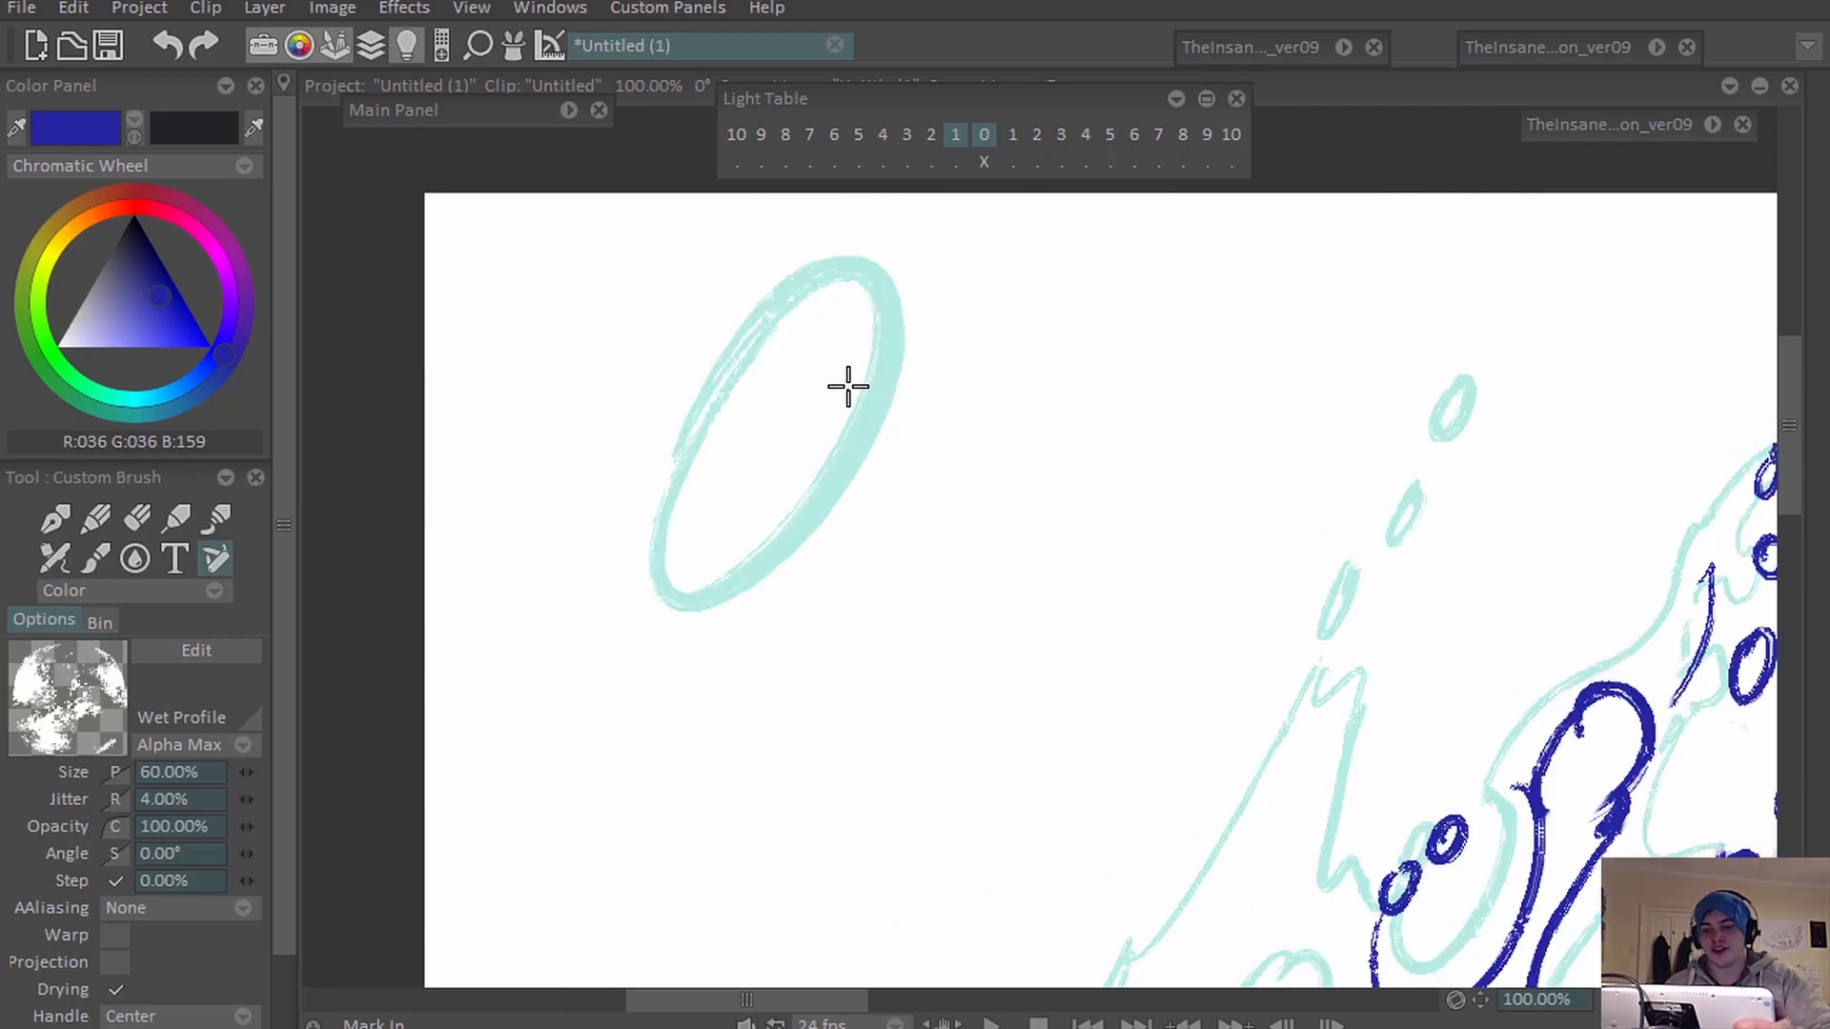
mouse_move(648, 371)
left_mouse_down()
mouse_move(858, 478)
mouse_move(780, 383)
left_mouse_up()
key("ctrl+z")
key("ctrl+z")
left_click_drag(686, 448, 878, 420)
Examine how the sample droplet wobbles between its two opposing tilts across the adjacent frames.
key("Left")
key("Right")
key("Left")
key("Right")
key("Left")
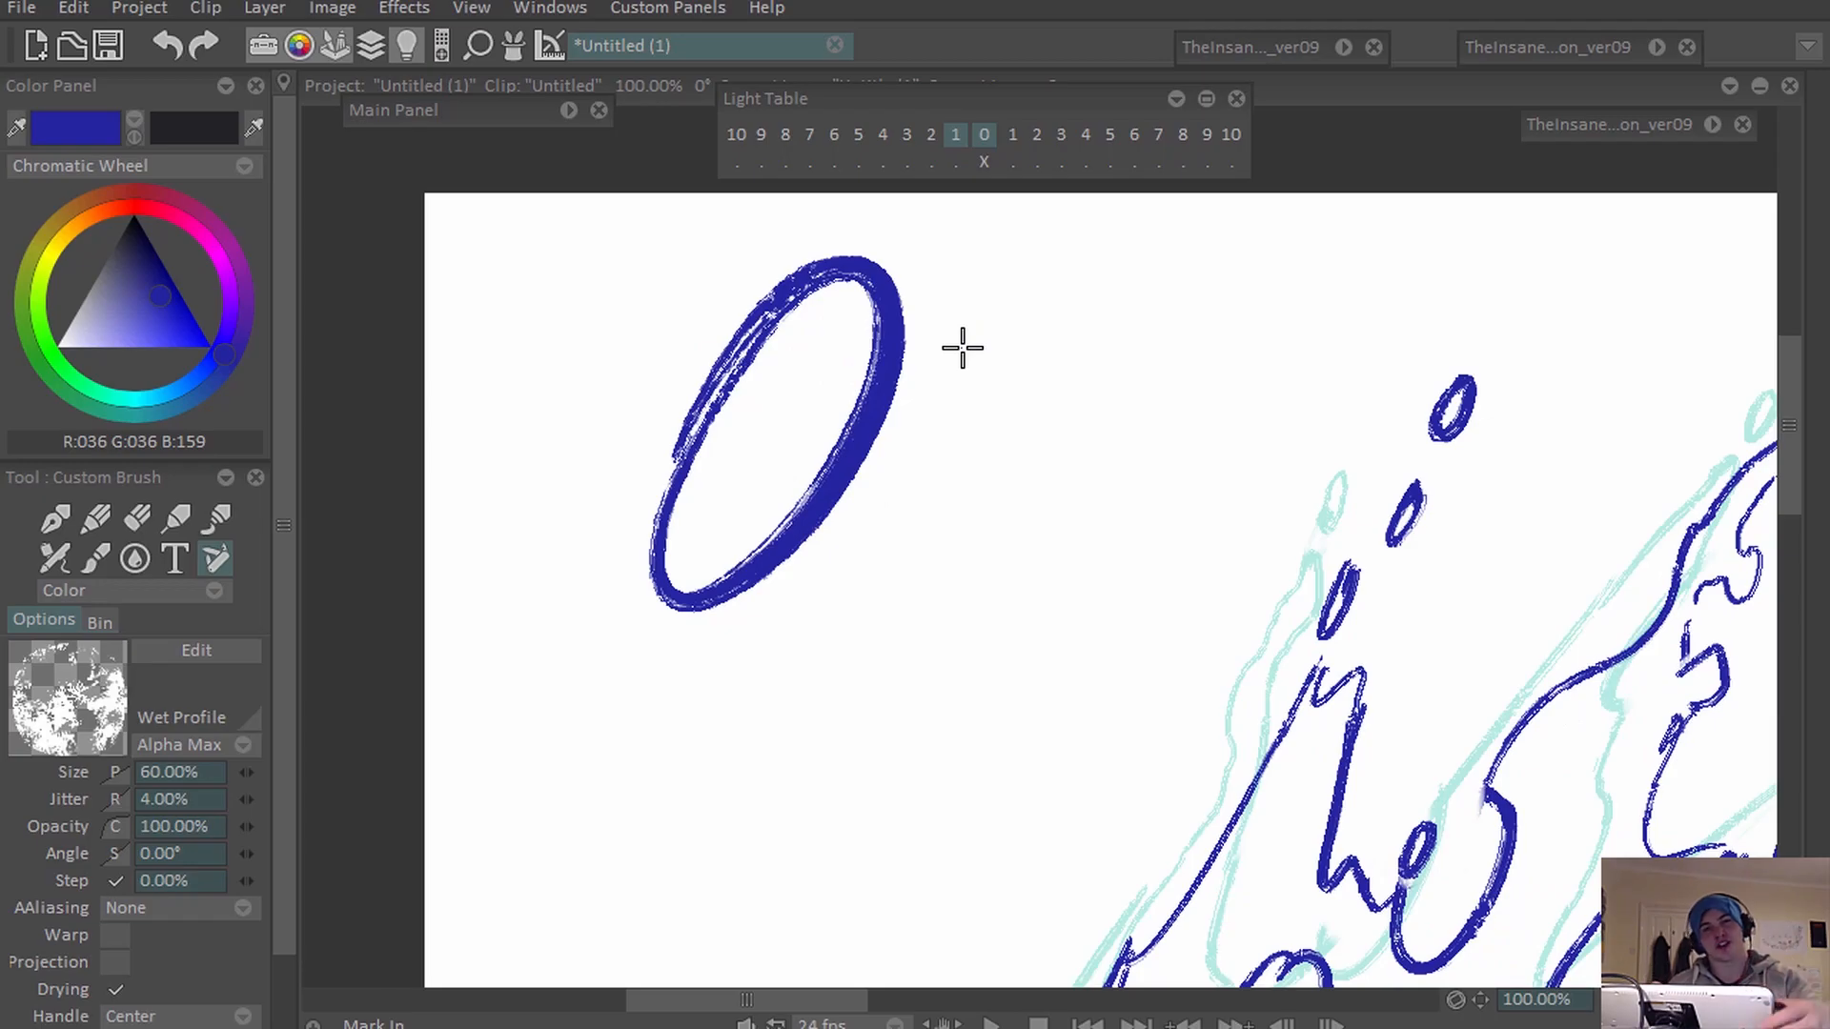
key("Left")
key("Right")
key("Right")
key("Left")
key("Right")
key("Left")
key("Right")
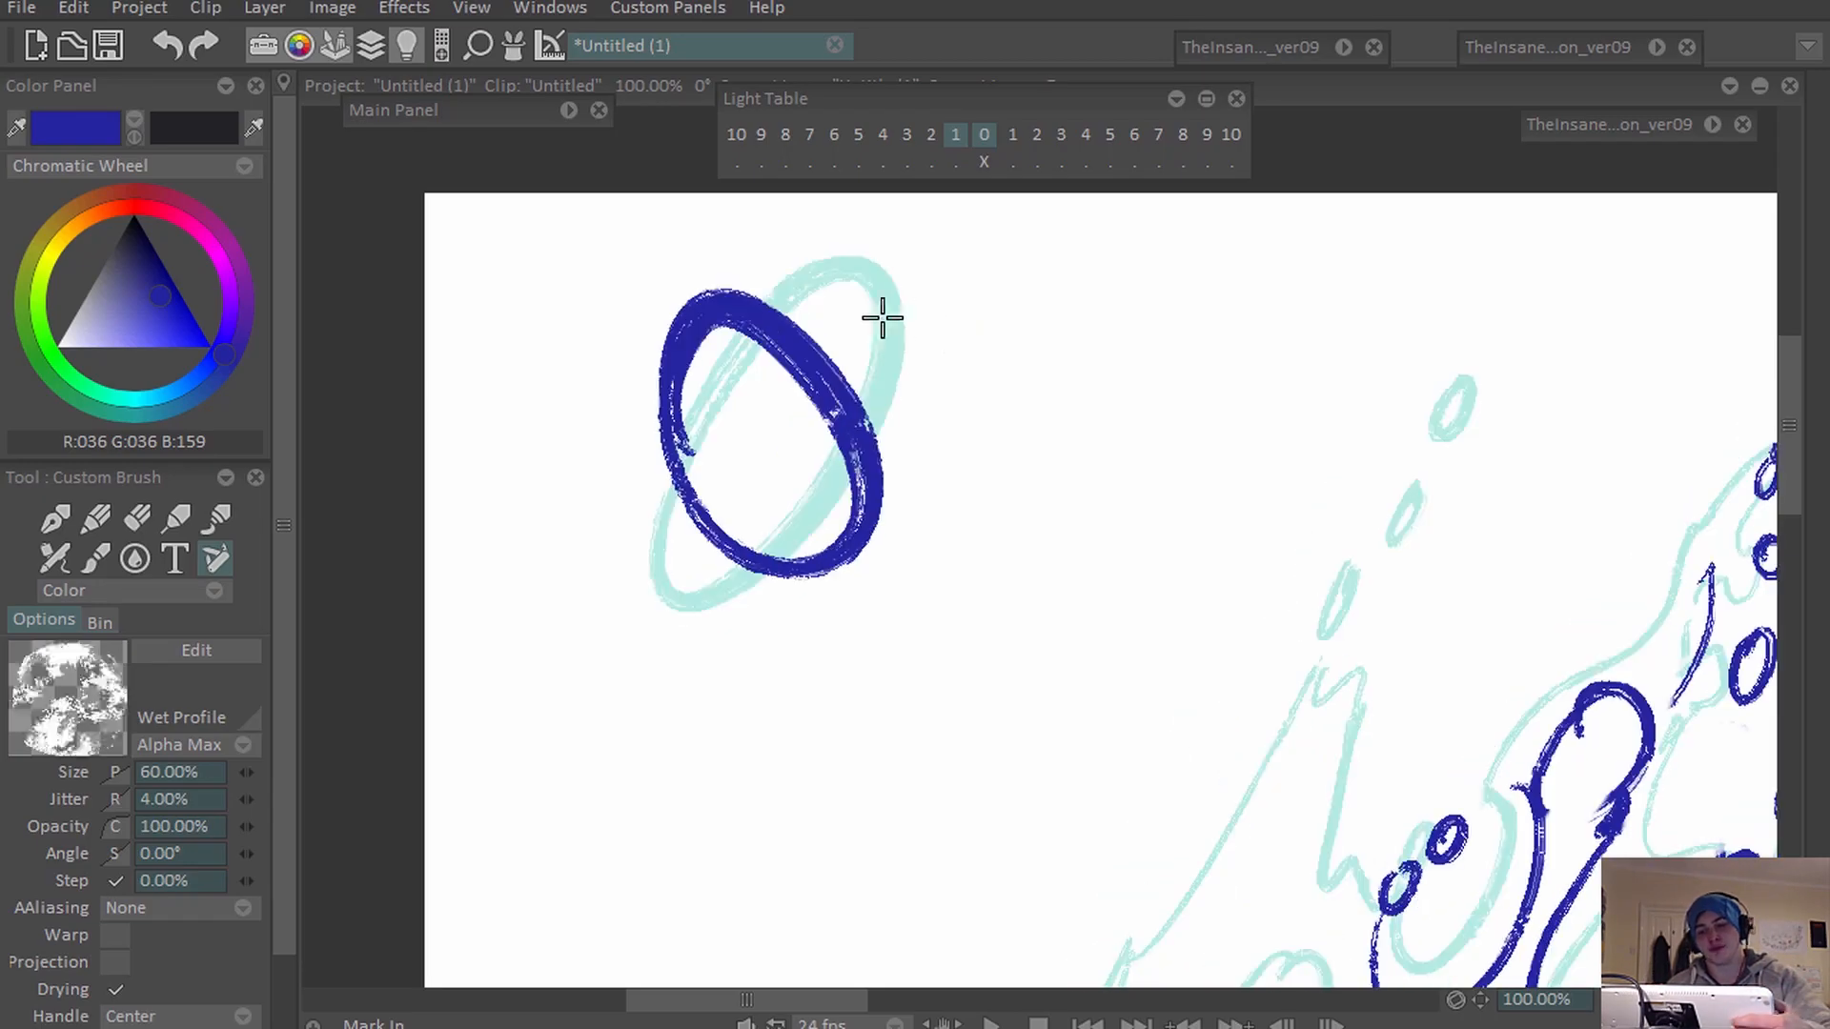
Erase the large sample ovals and compare the adjacent frames.
key("e")
mouse_move(791, 315)
left_mouse_down()
mouse_move(663, 475)
mouse_move(893, 383)
left_mouse_up()
key("Right")
mouse_move(867, 295)
left_mouse_down()
mouse_move(886, 244)
mouse_move(766, 323)
left_mouse_up()
key("space")
left_click_drag(1332, 474, 453, 449)
key("Left")
key("Right")
left_click_drag(1192, 341, 1289, 373)
key("Left")
key("Right")
Try several brush strokes around the splash on the following frame and undo them.
key("b")
key("Right")
left_click_drag(722, 406, 735, 398)
key("ctrl+z")
key("space")
mouse_move(1114, 493)
left_mouse_down()
mouse_move(1350, 368)
mouse_move(1347, 407)
left_mouse_up()
left_click_drag(979, 332, 993, 354)
mouse_move(944, 423)
left_mouse_down()
mouse_move(948, 465)
mouse_move(874, 511)
left_mouse_up()
key("ctrl+z")
key("ctrl+z")
Redraw a water outline stroke on the splash after discarding the first attempt.
key("space")
left_click_drag(1038, 445, 1150, 228)
key("space")
left_click_drag(1077, 389, 1206, 322)
mouse_move(1070, 291)
left_mouse_down()
mouse_move(1020, 352)
mouse_move(1014, 448)
mouse_move(1008, 432)
left_mouse_up()
key("ctrl+z")
left_click_drag(1008, 433, 1080, 383)
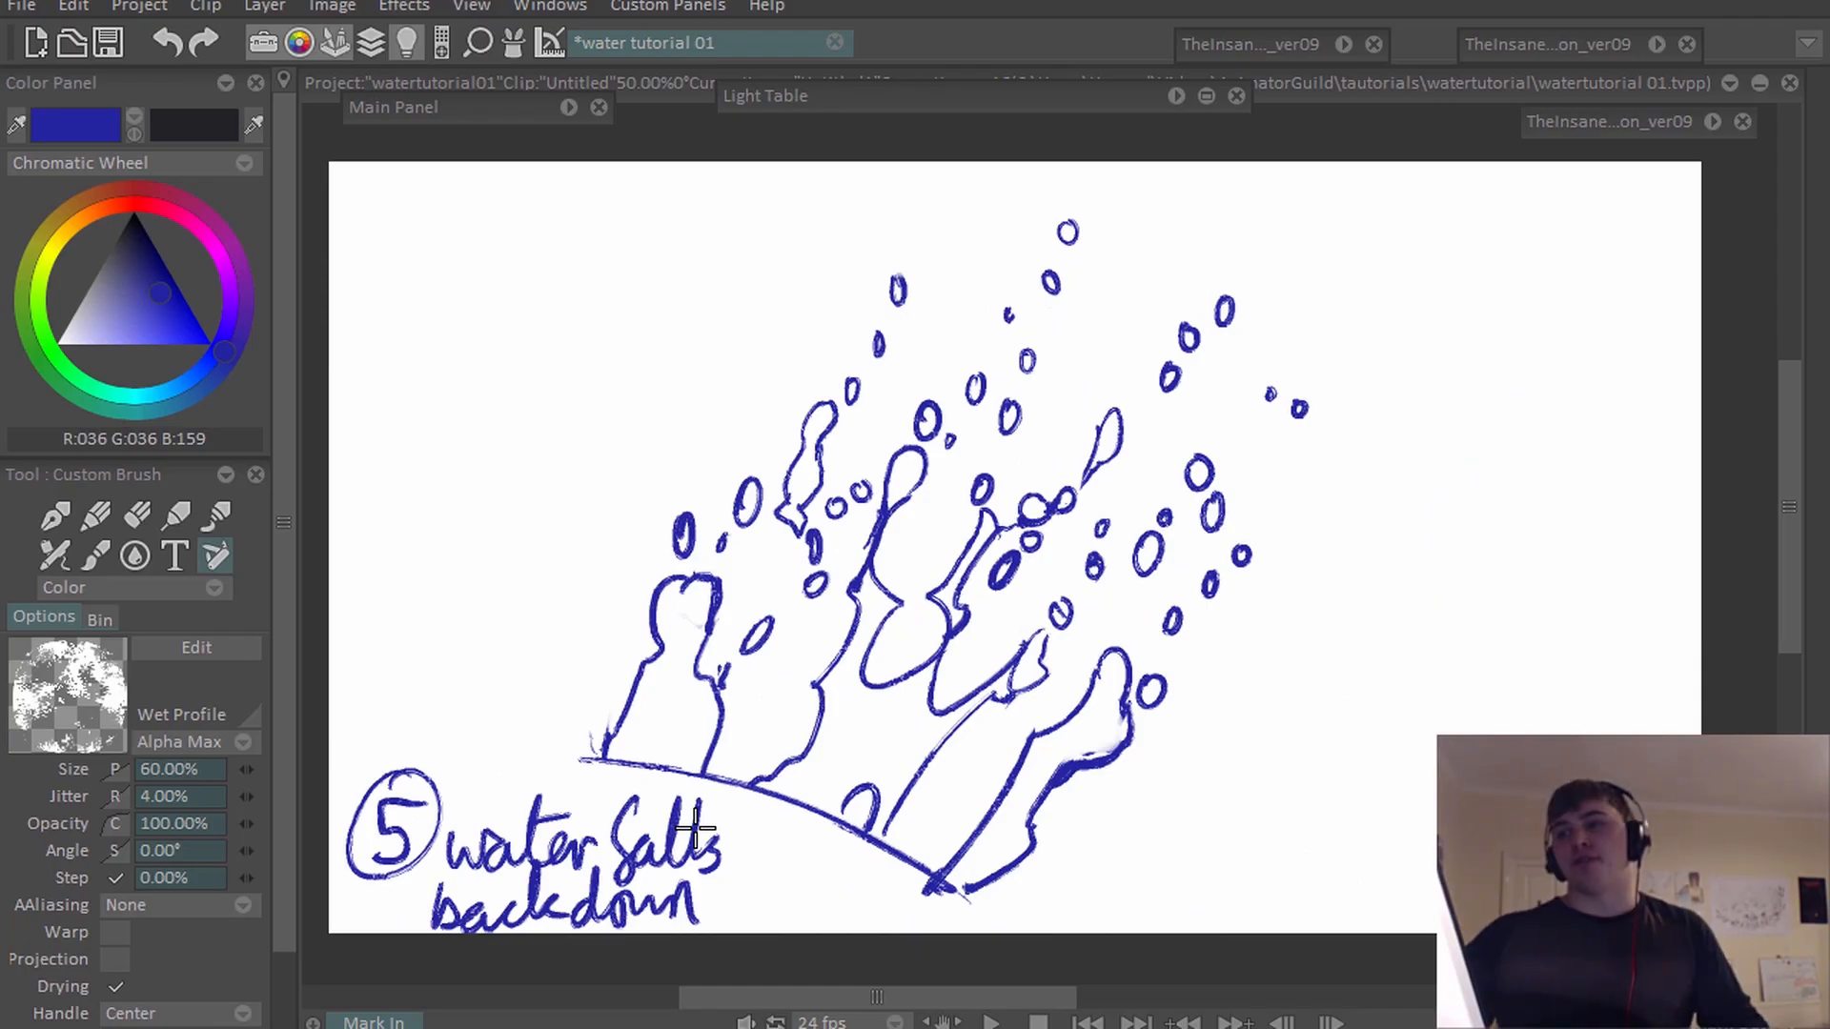
Draw a pair of graph axes with an arching rise-and-fall curve beside the splash in frame 5.
left_click_drag(1320, 551, 1328, 839)
key("ctrl+z")
left_click_drag(1319, 553, 1318, 872)
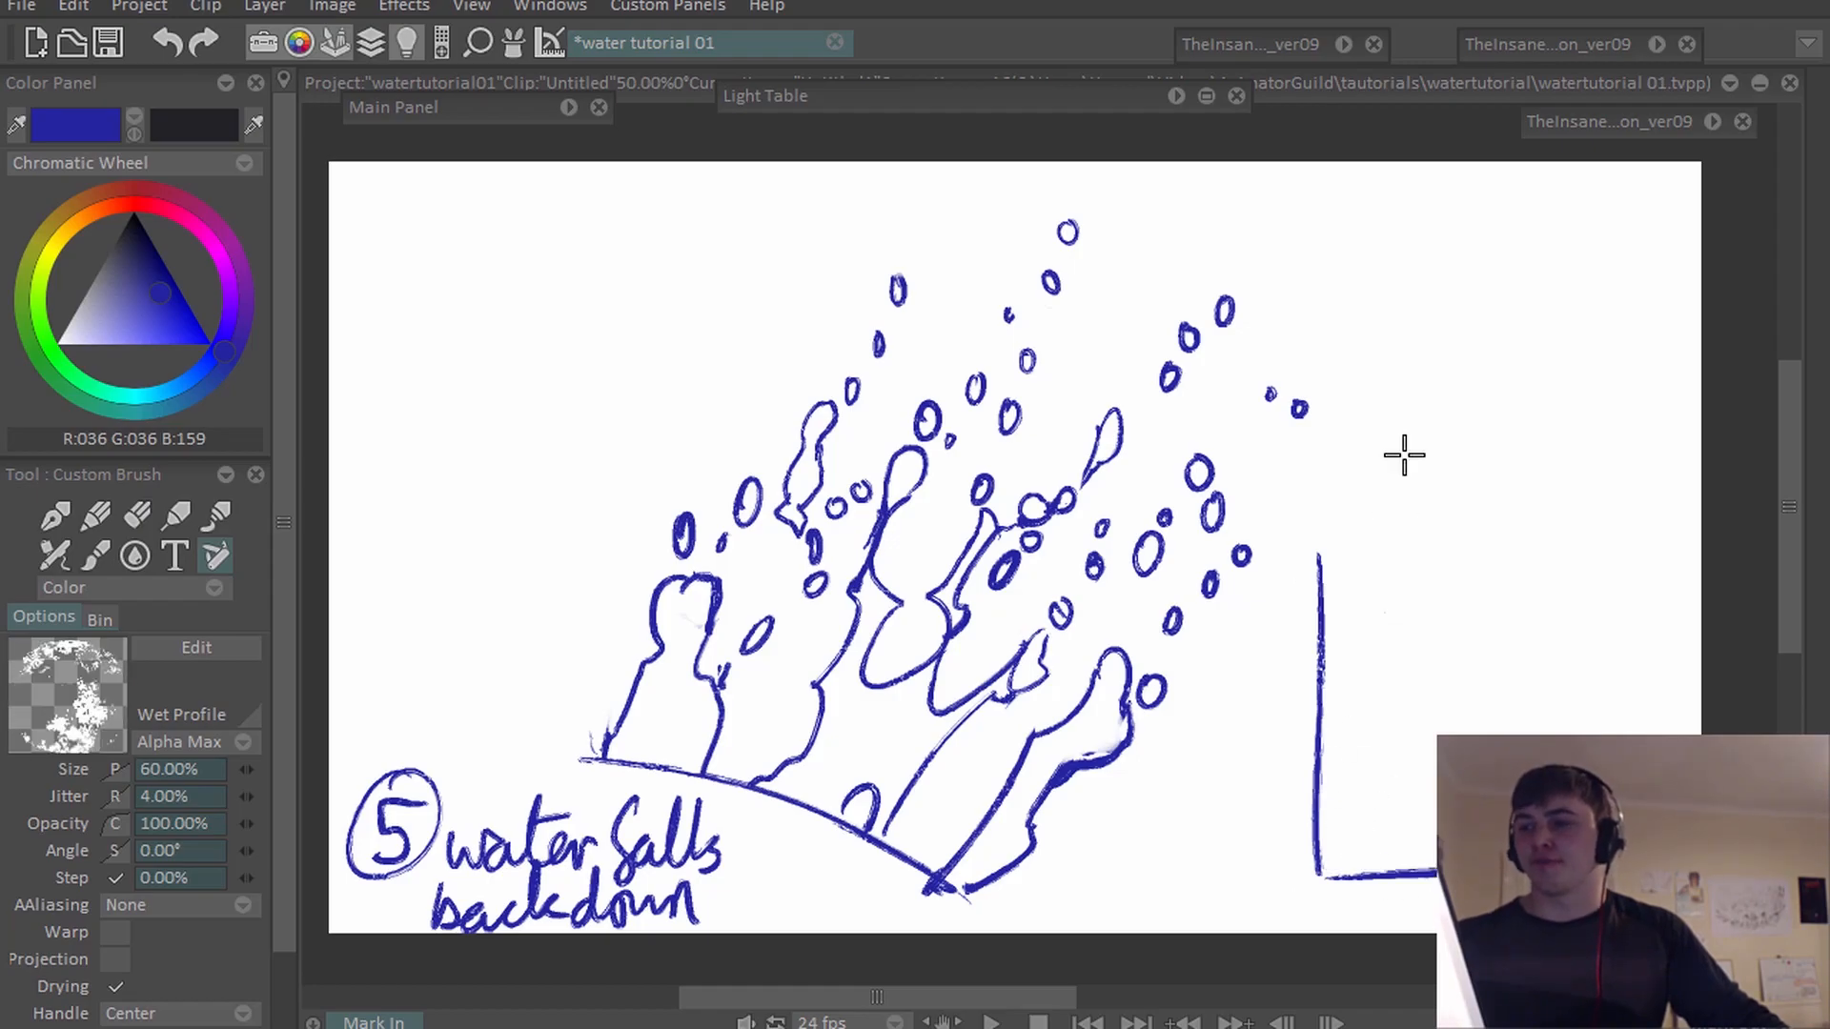
left_click_drag(1337, 856, 1605, 733)
Draw a double-headed vertical arrow beside the graph, label it "alt", and add a mark below the horizontal axis.
left_click_drag(1274, 856, 1274, 605)
left_click_drag(1272, 604, 1295, 620)
left_click_drag(1258, 807, 1272, 866)
left_click_drag(1258, 827, 1274, 867)
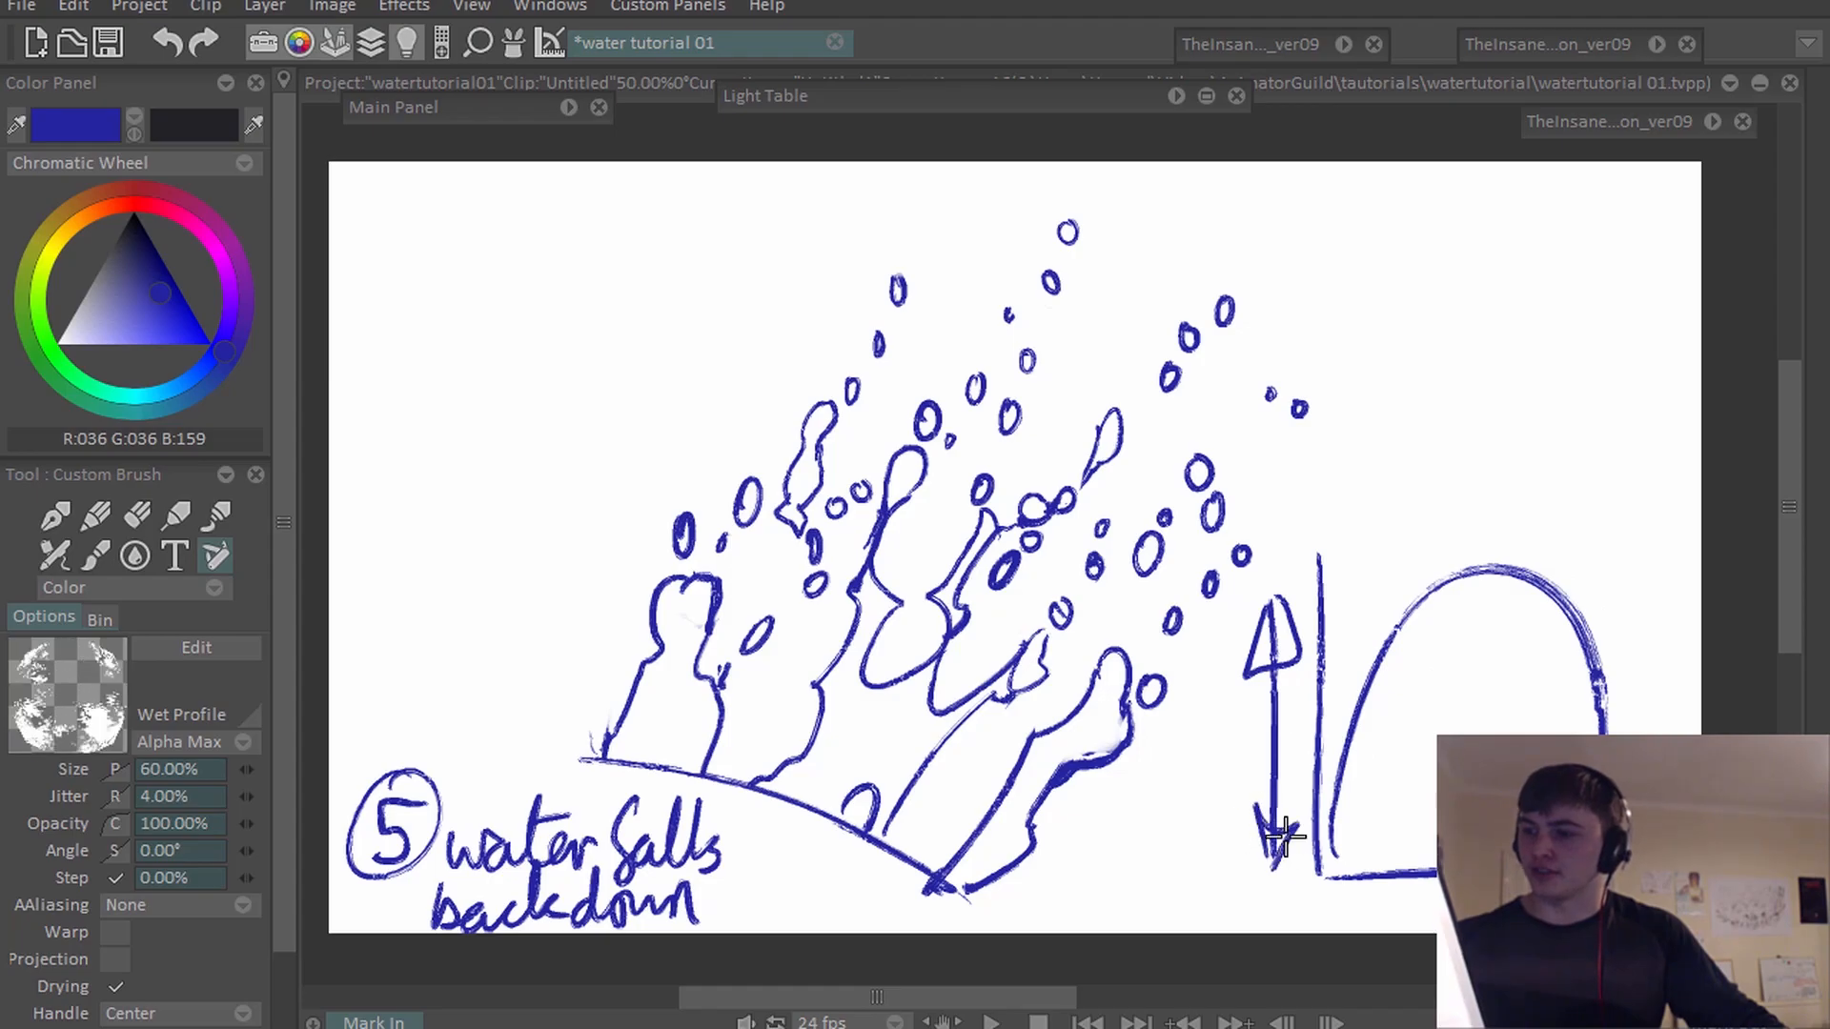
mouse_move(1210, 742)
left_mouse_down()
mouse_move(1233, 698)
mouse_move(1263, 762)
left_mouse_up()
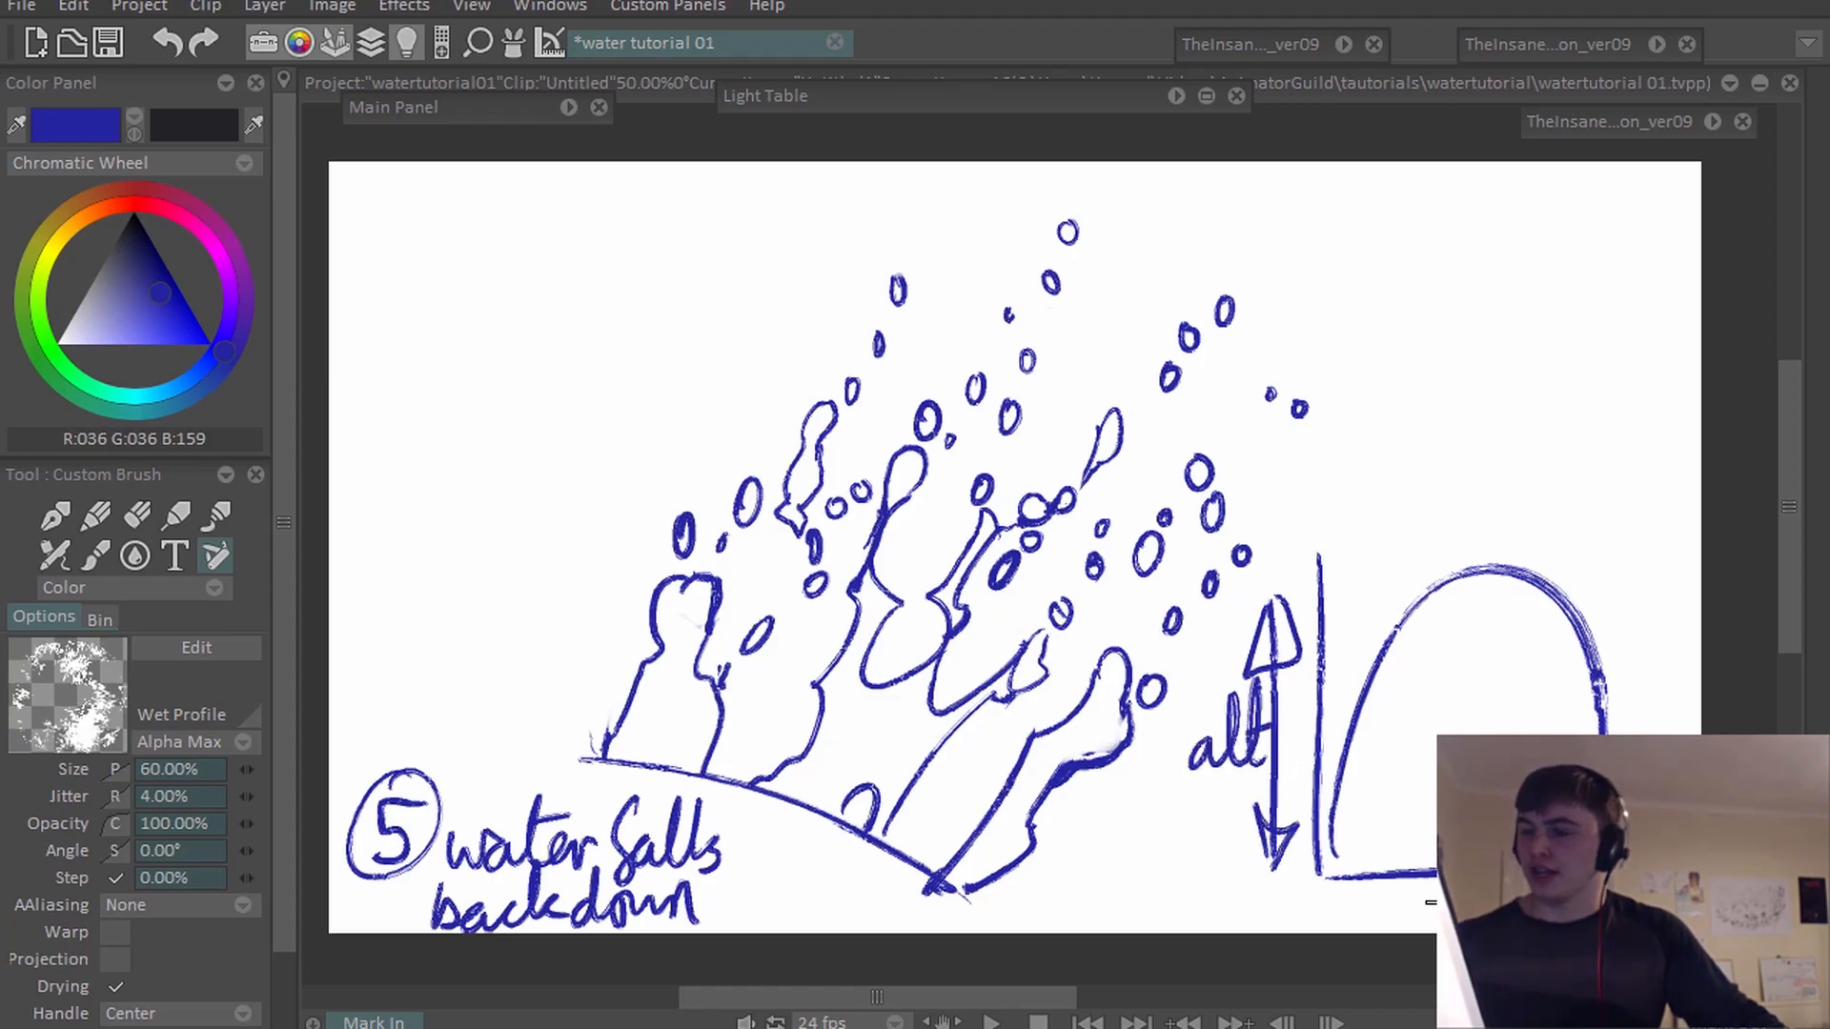
left_click_drag(1399, 896, 1432, 890)
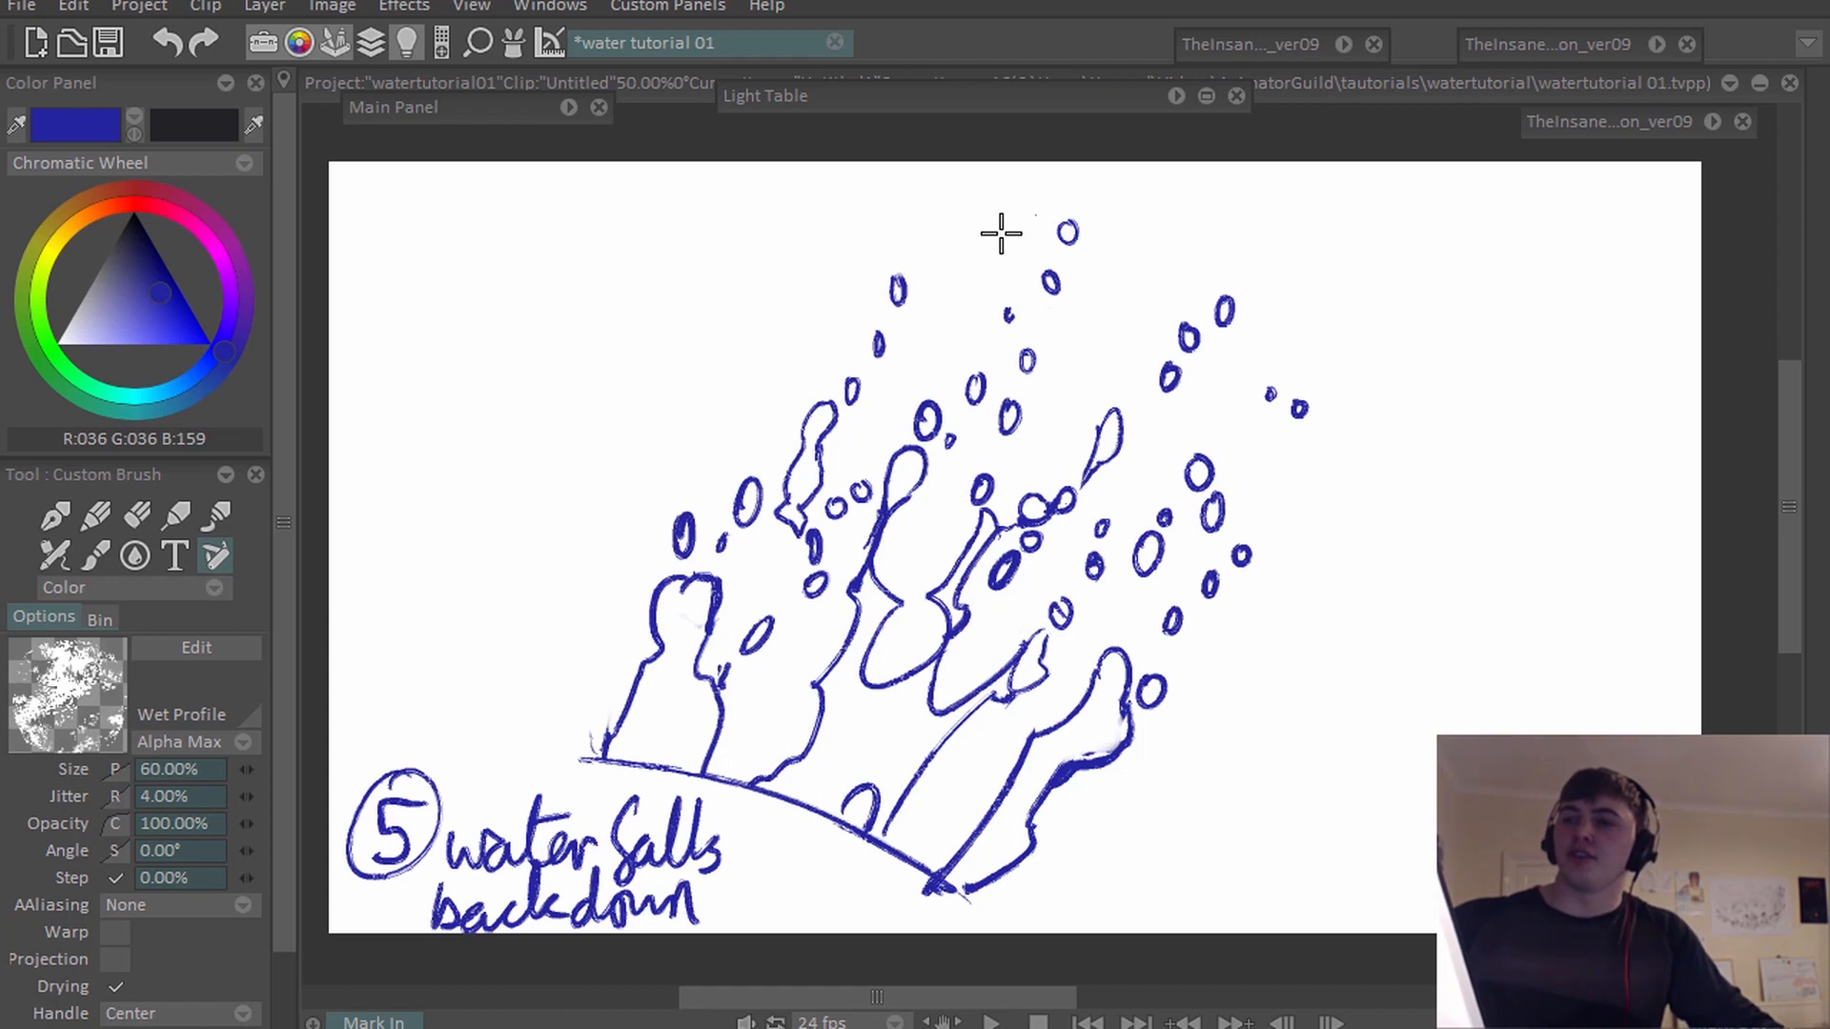
Try sketching a large downward arrow beside the frame 5 splash and undo it.
left_click_drag(1126, 297, 1257, 369)
key("ctrl+z")
mouse_move(1382, 374)
left_mouse_down()
mouse_move(1332, 666)
mouse_move(1369, 862)
left_mouse_up()
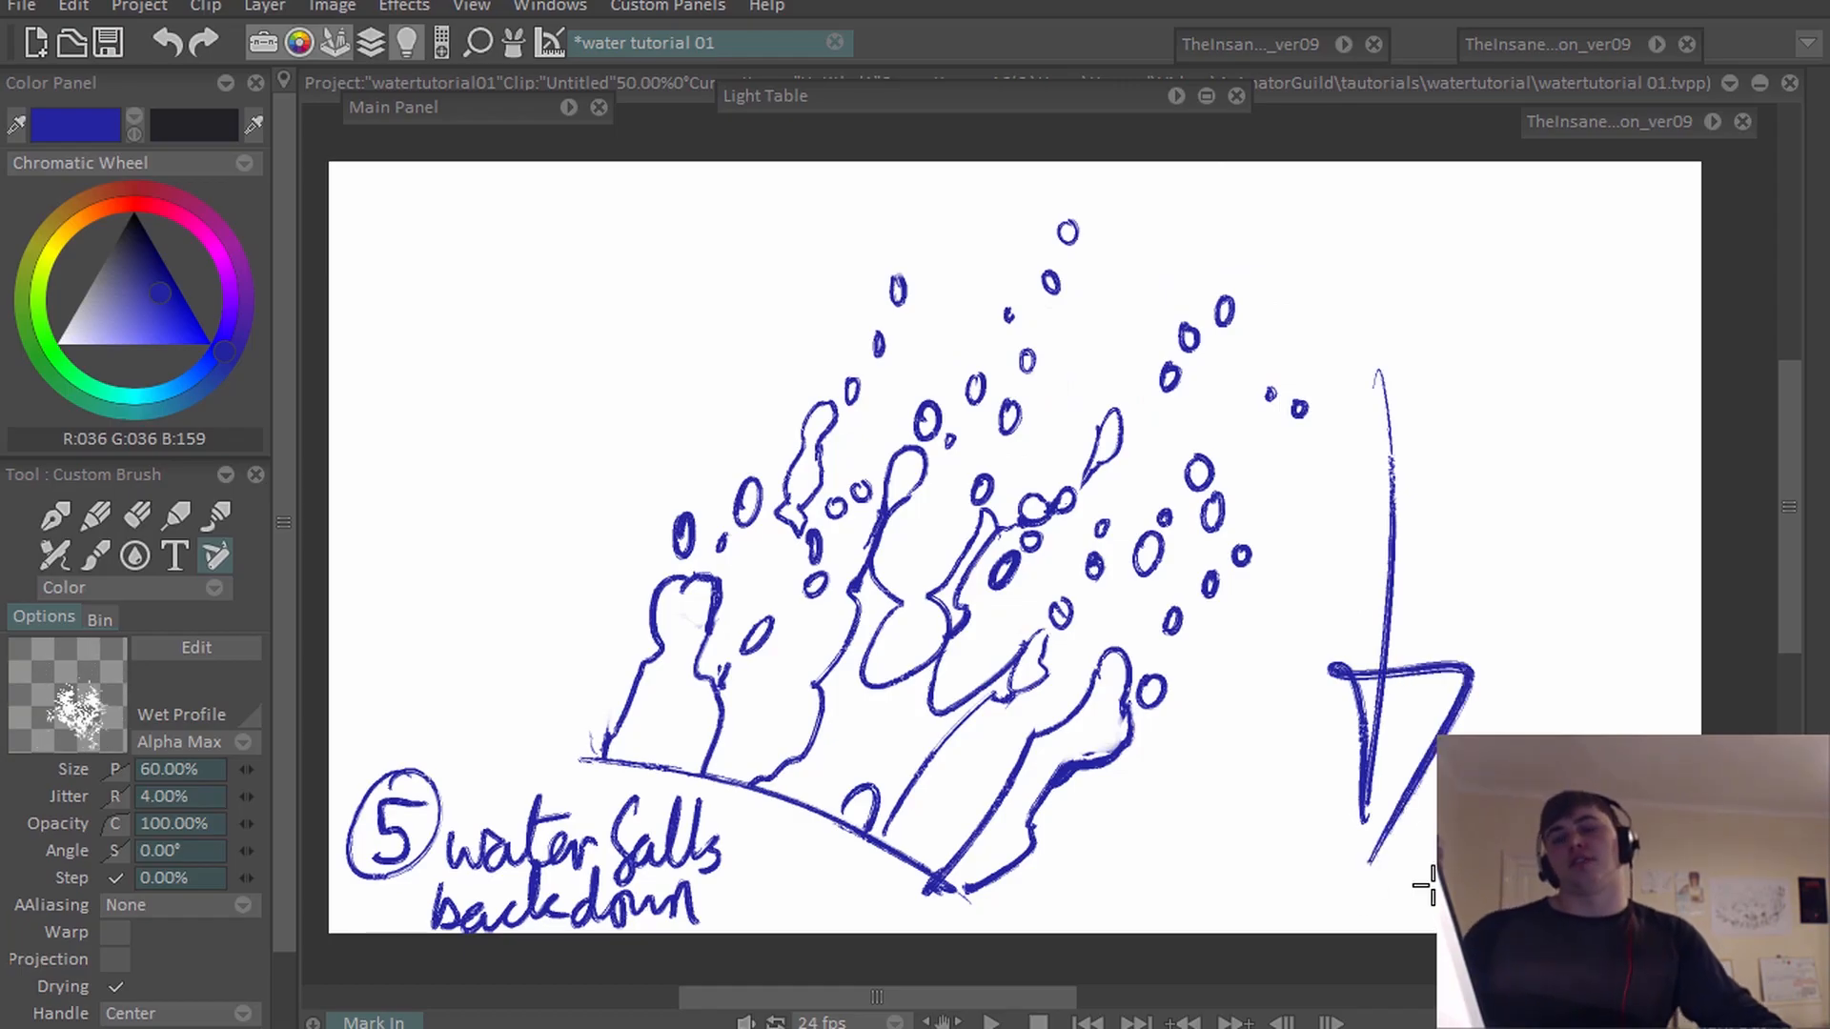
key("ctrl+z")
key("ctrl+z")
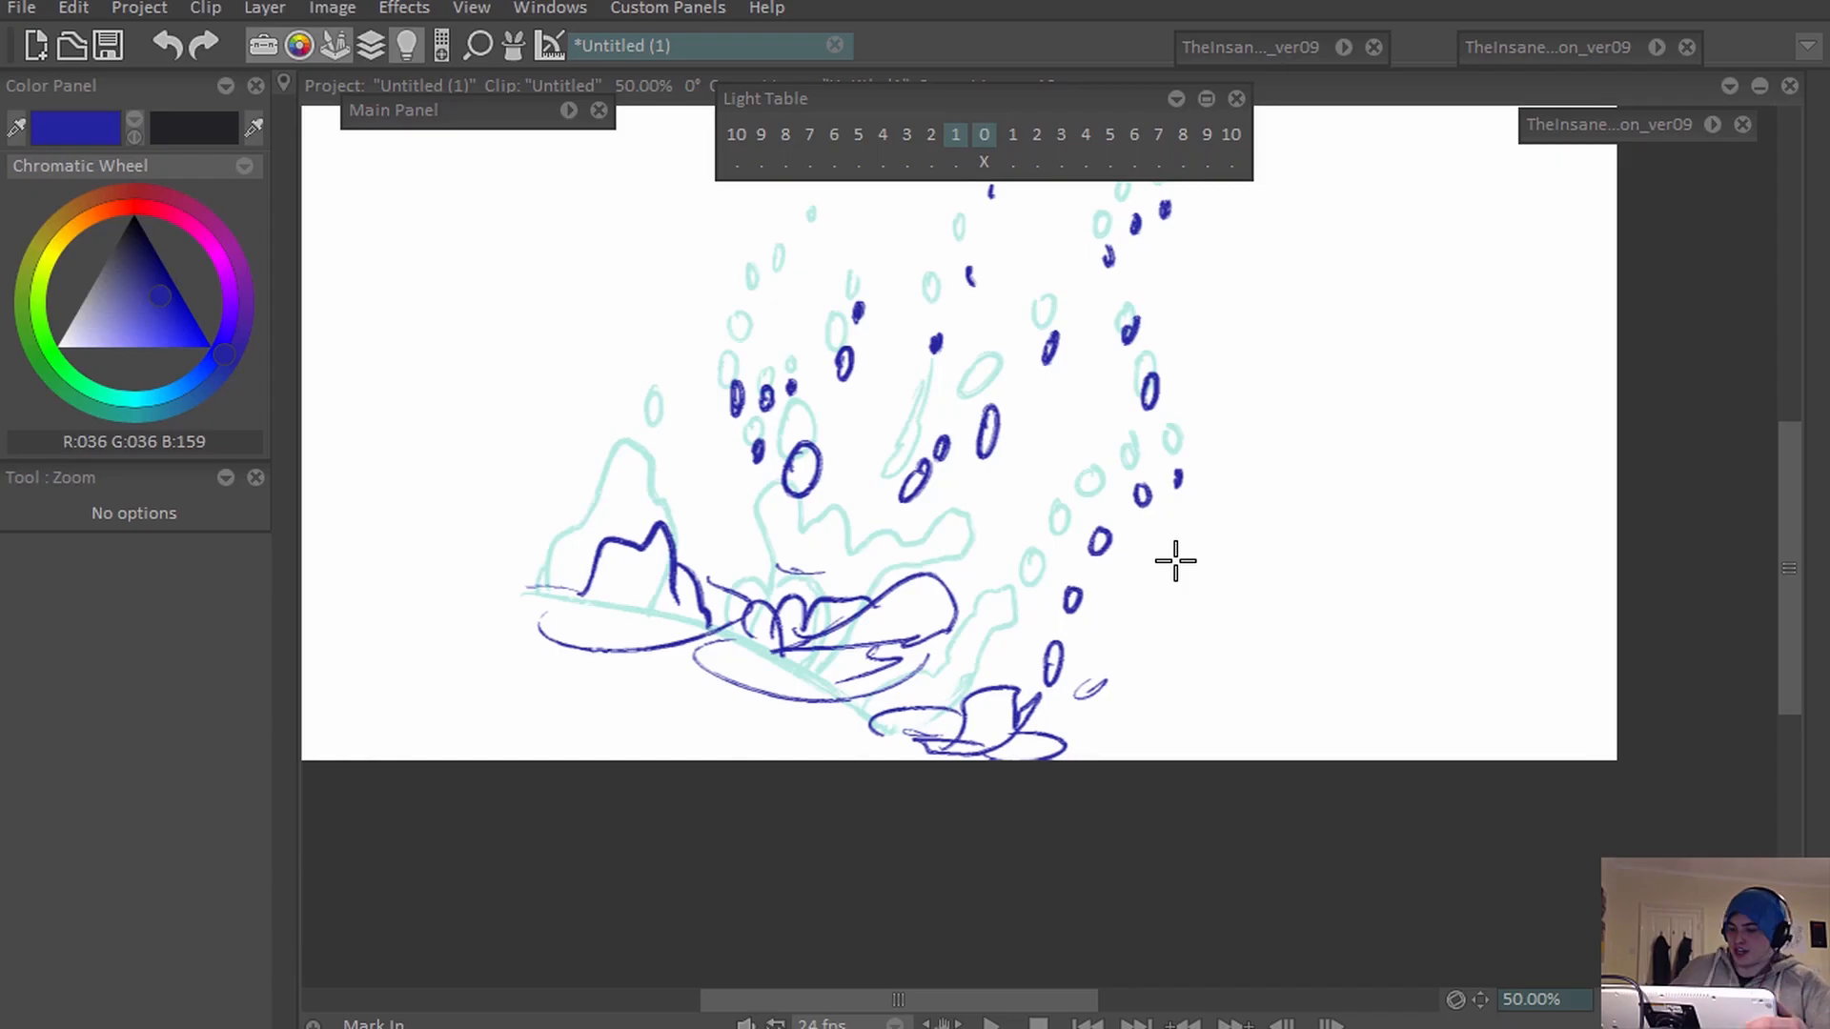
On frame 12, lasso the airborne droplets above the splash and shift them by 102 horizontally and 174 vertically.
scroll(1175, 560, "up", 3)
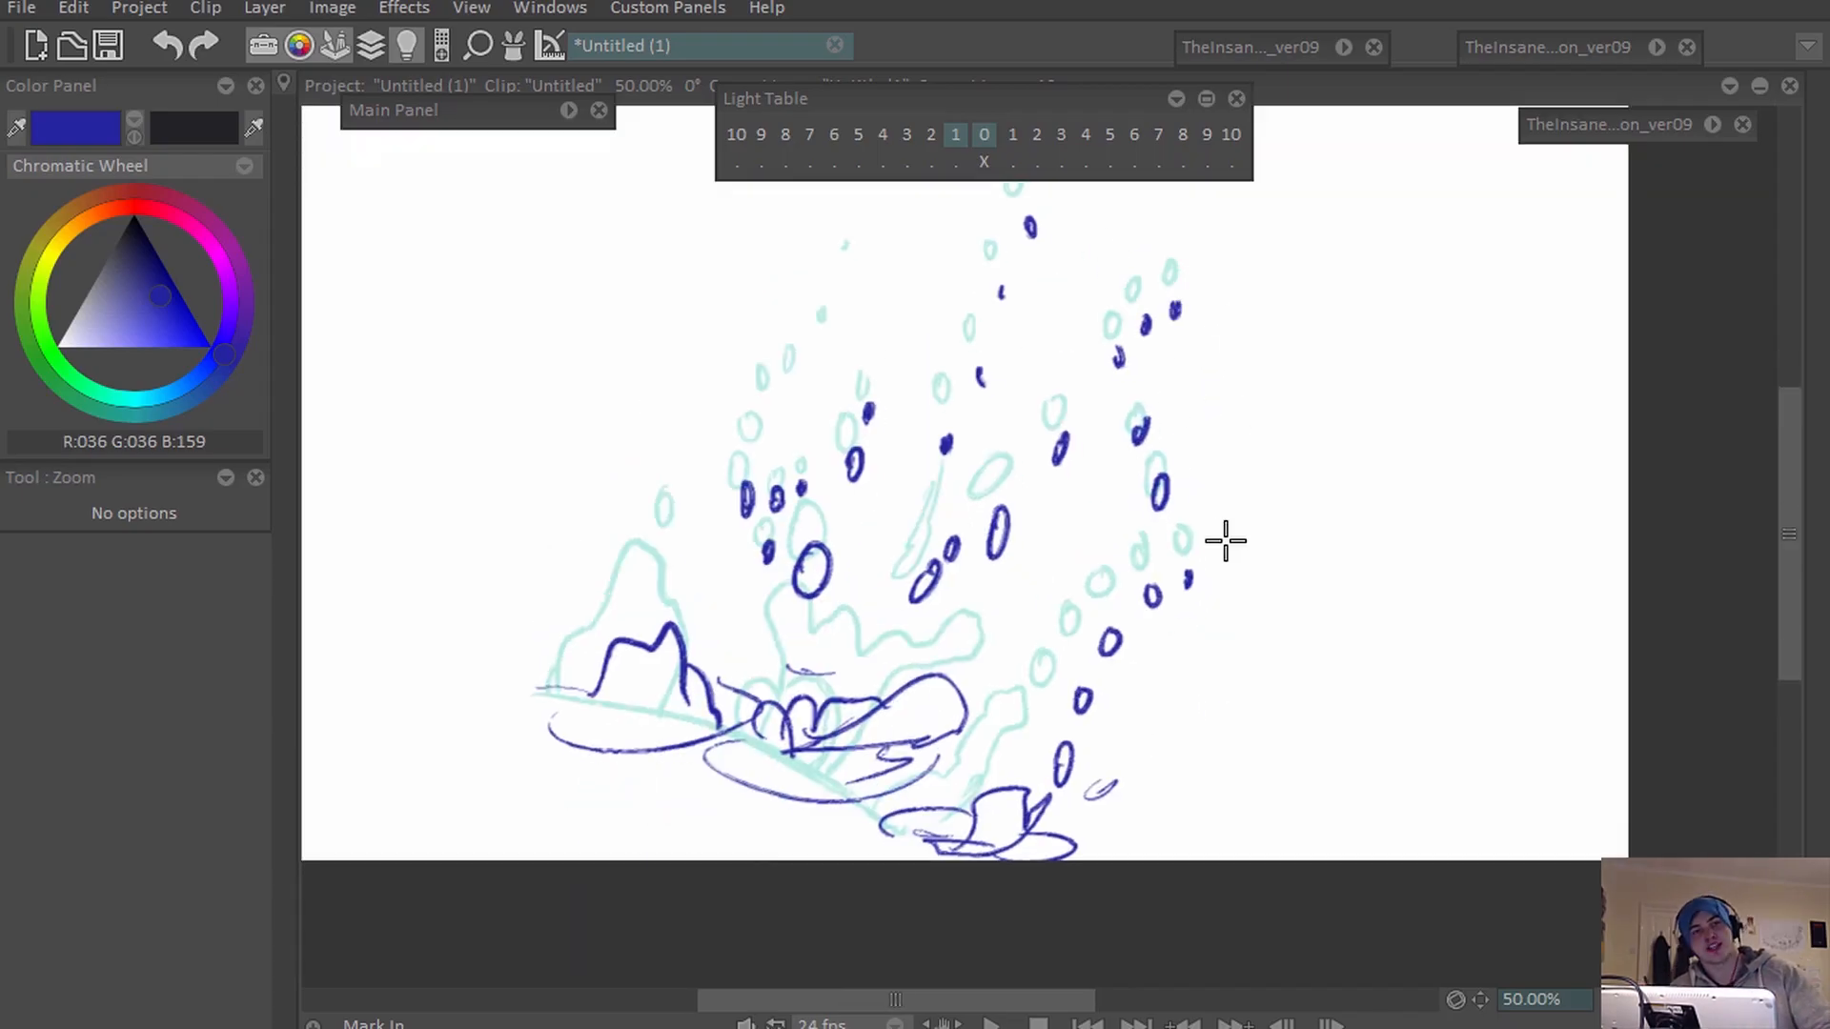
left_click_drag(1226, 541, 1176, 477)
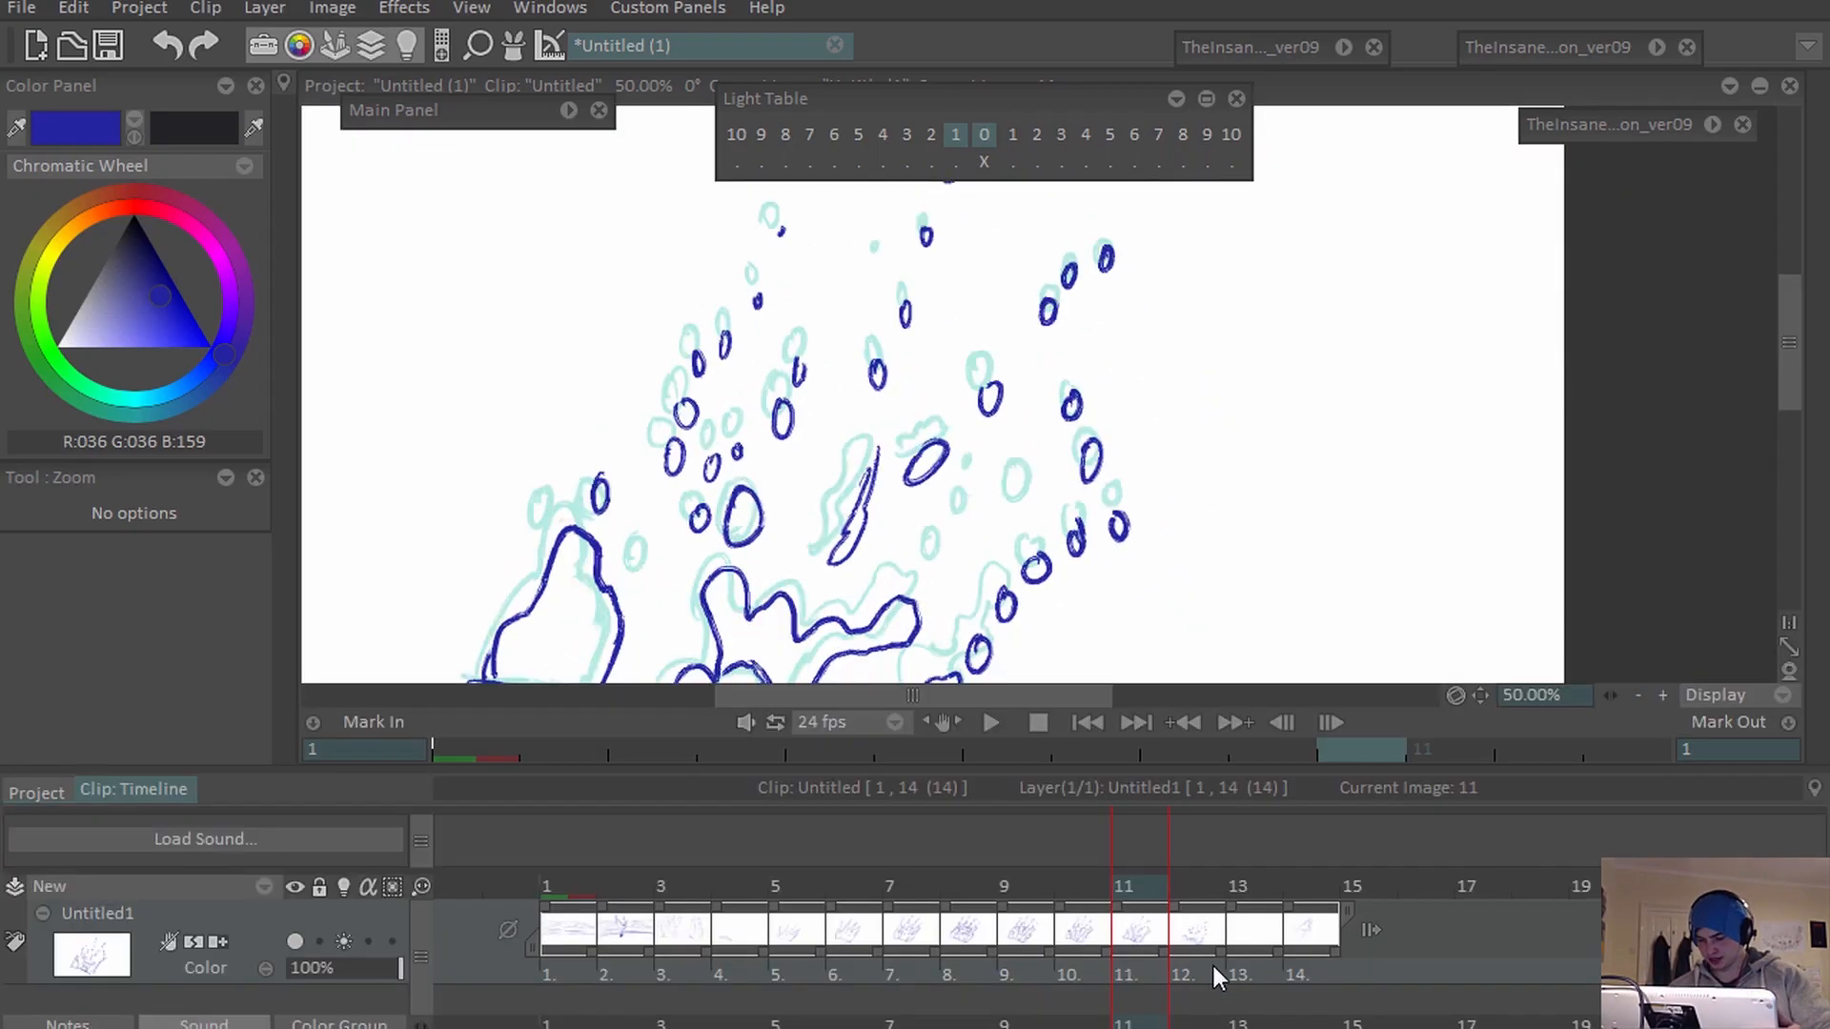
left_click(1216, 974)
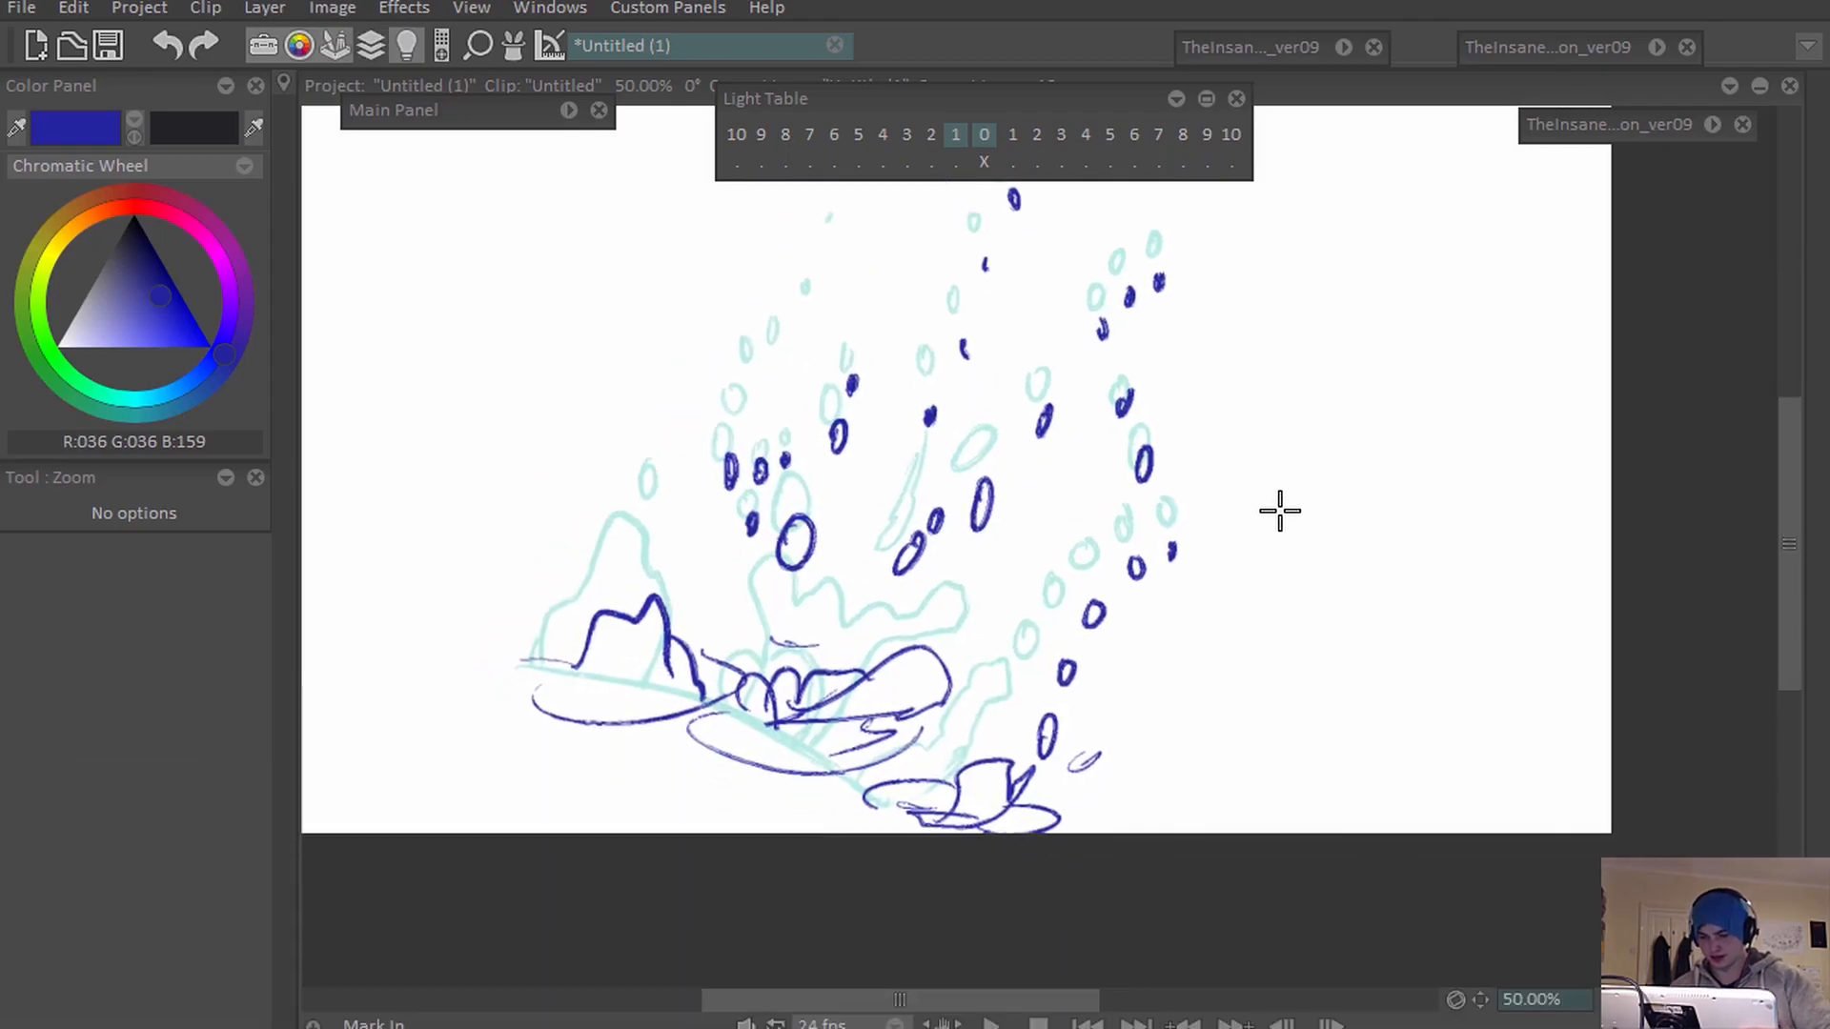
key("s")
mouse_move(1010, 648)
left_mouse_down()
mouse_move(1037, 757)
mouse_move(1291, 228)
mouse_move(672, 360)
mouse_move(890, 612)
mouse_move(997, 604)
mouse_move(1008, 643)
left_mouse_up()
key("t")
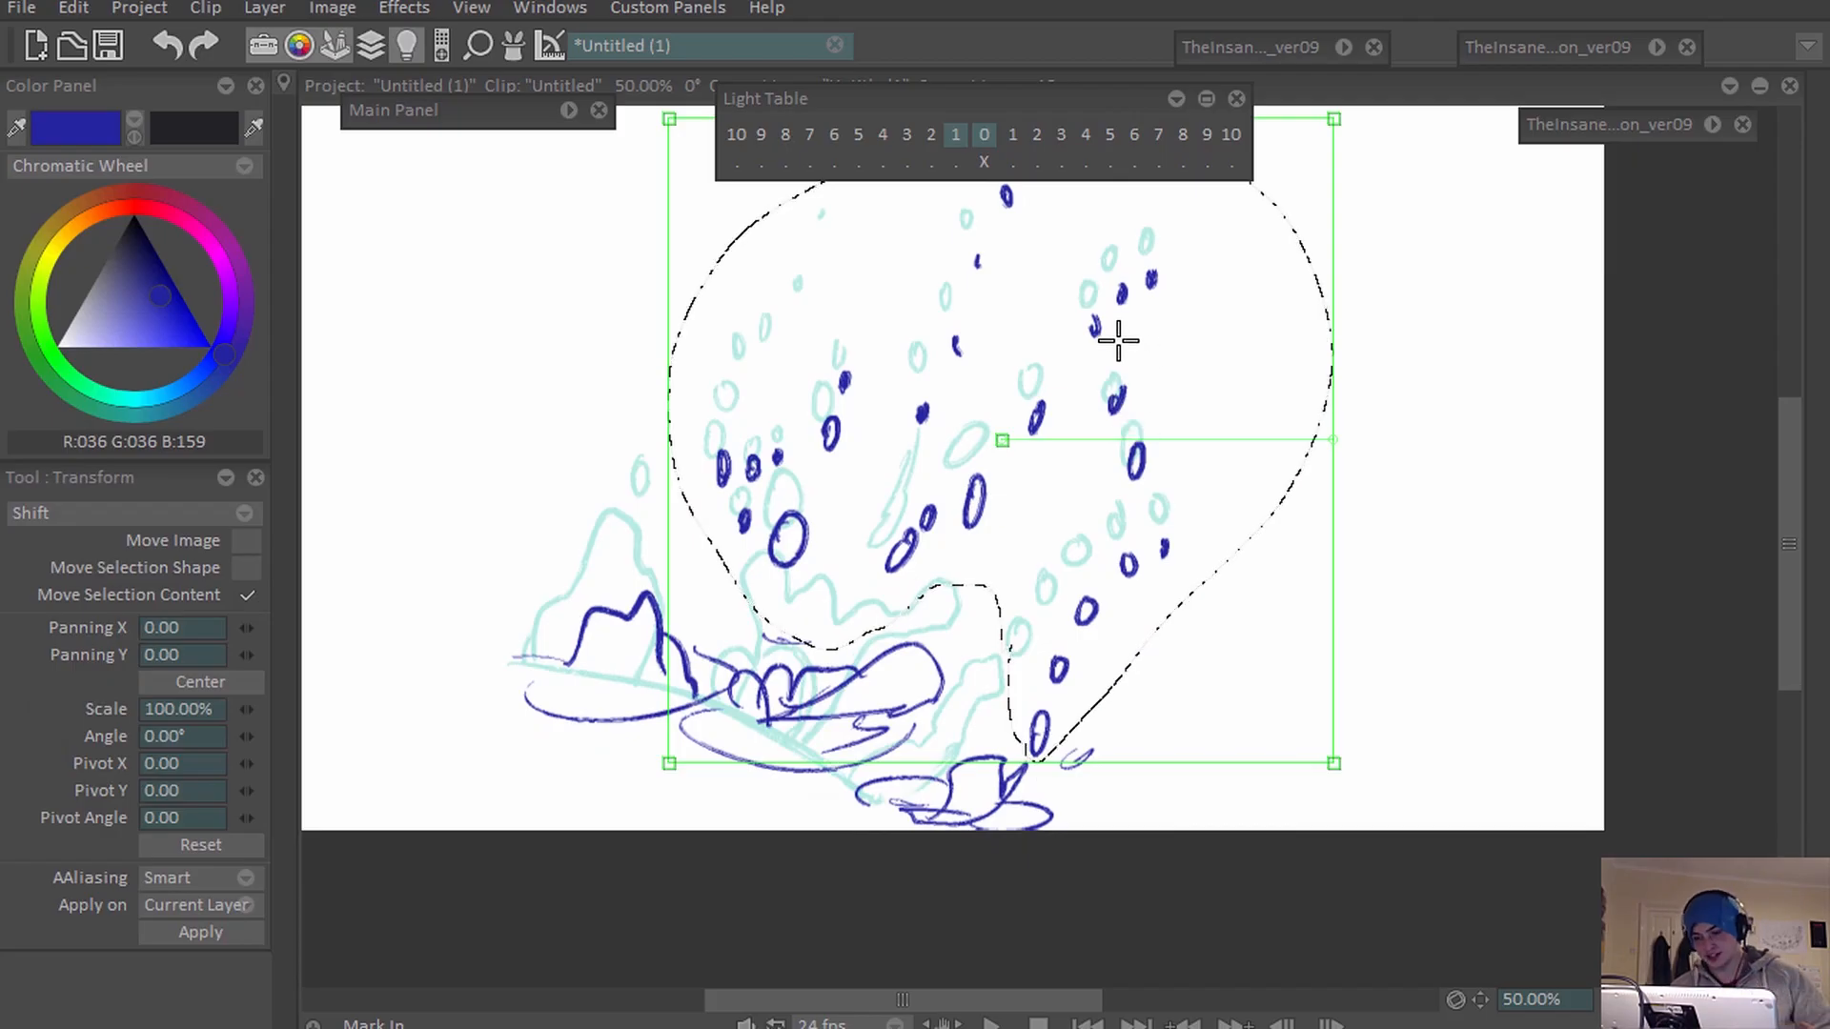
mouse_move(1125, 347)
left_mouse_down()
mouse_move(1188, 459)
mouse_move(1186, 423)
left_mouse_up()
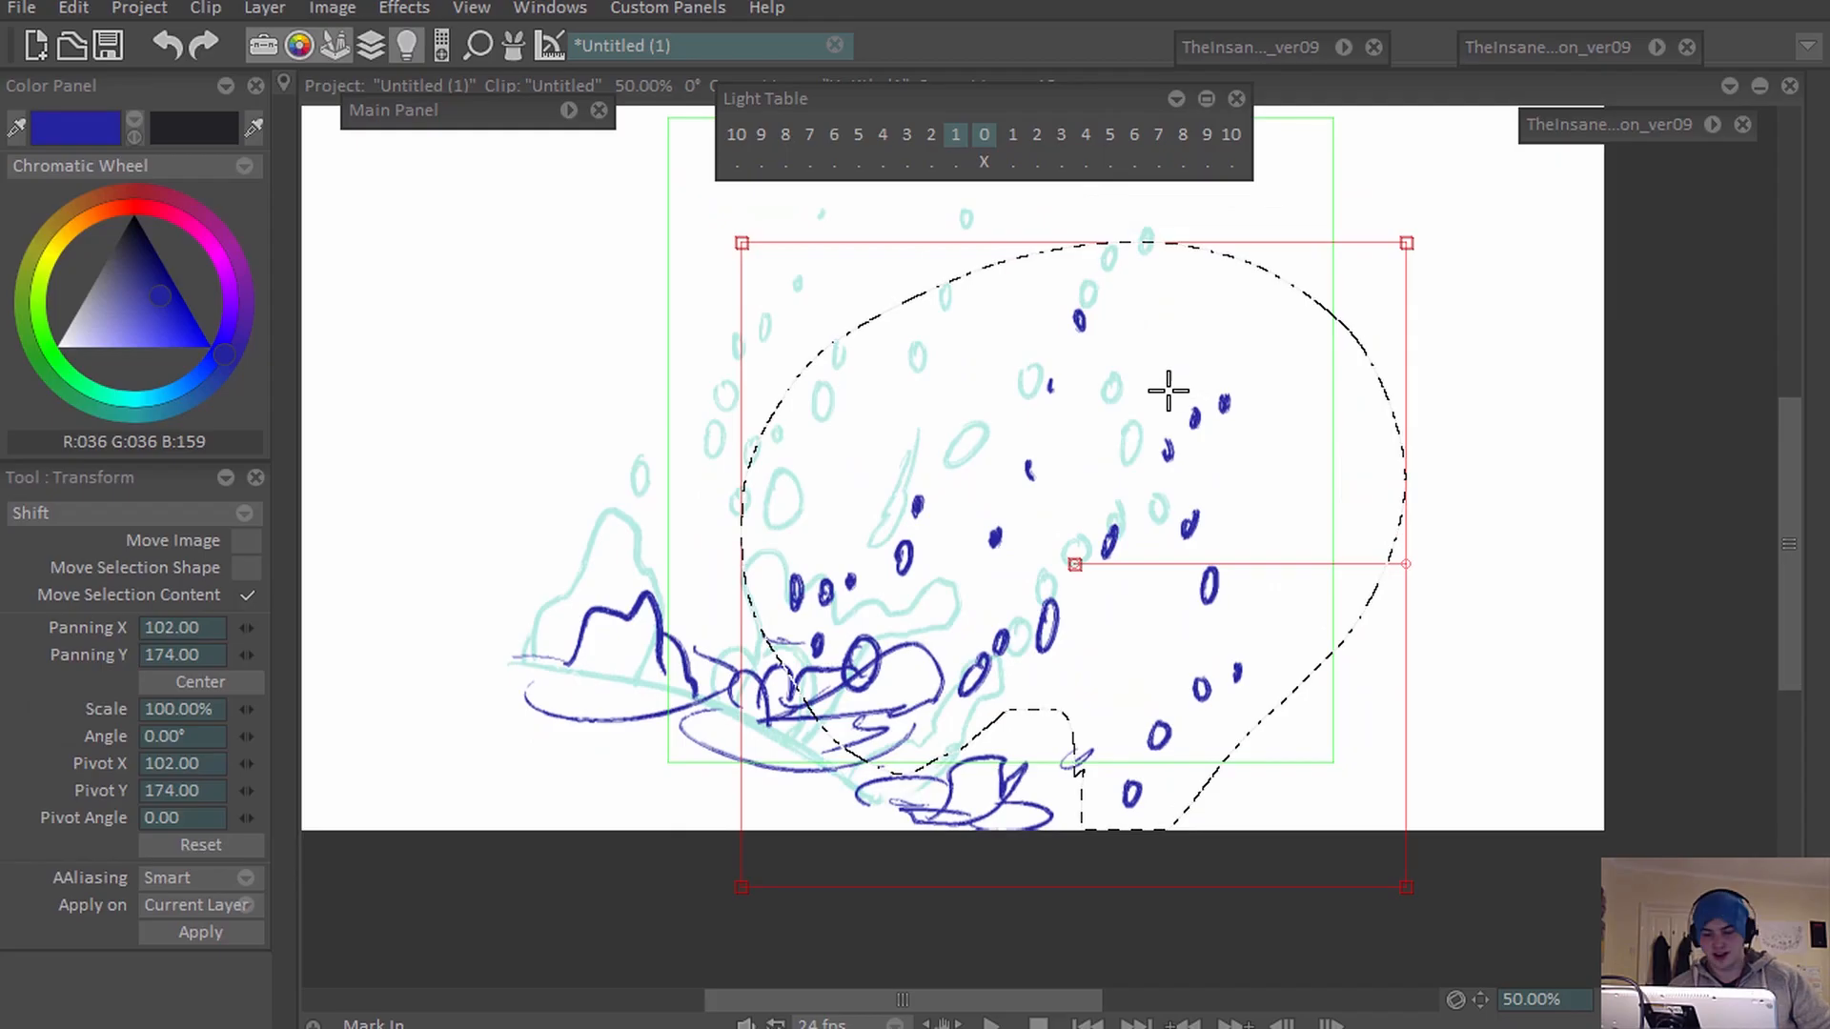
key("Return")
Stretch the selected droplets upward with the Perspective transform.
key("t")
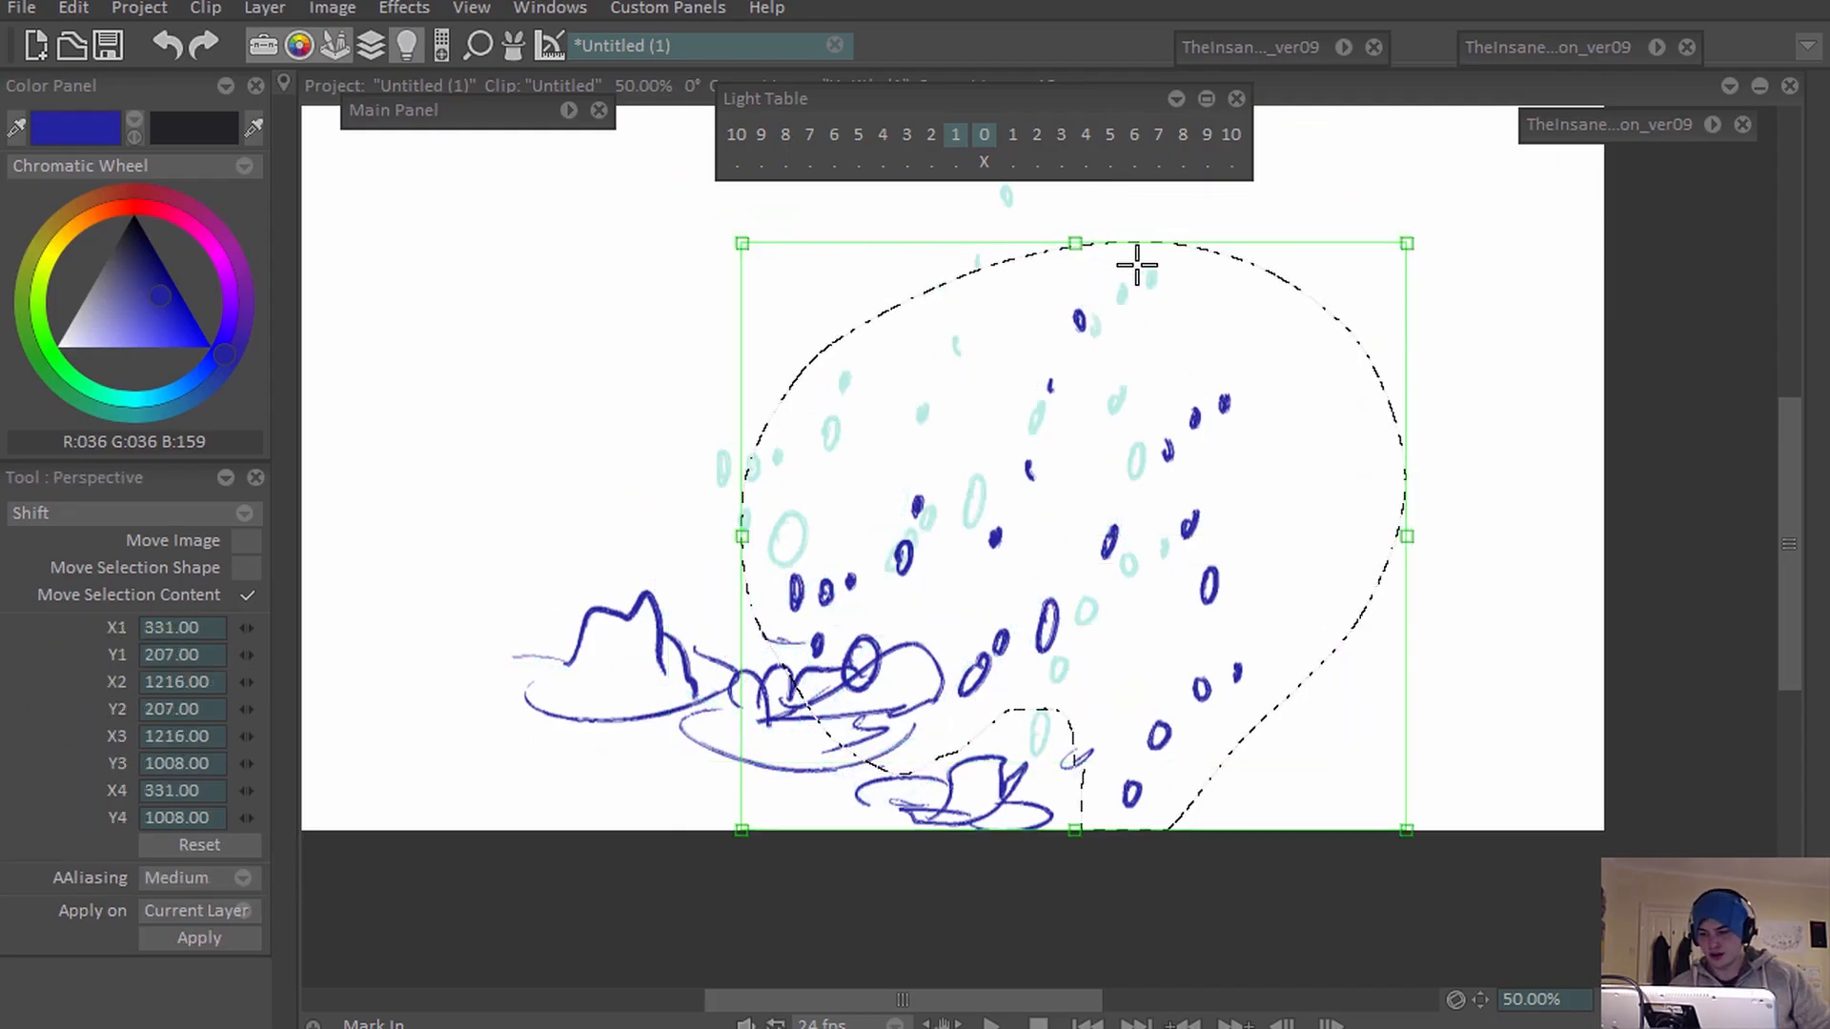
left_click_drag(1081, 244, 1057, 174)
left_click_drag(1183, 322, 1172, 325)
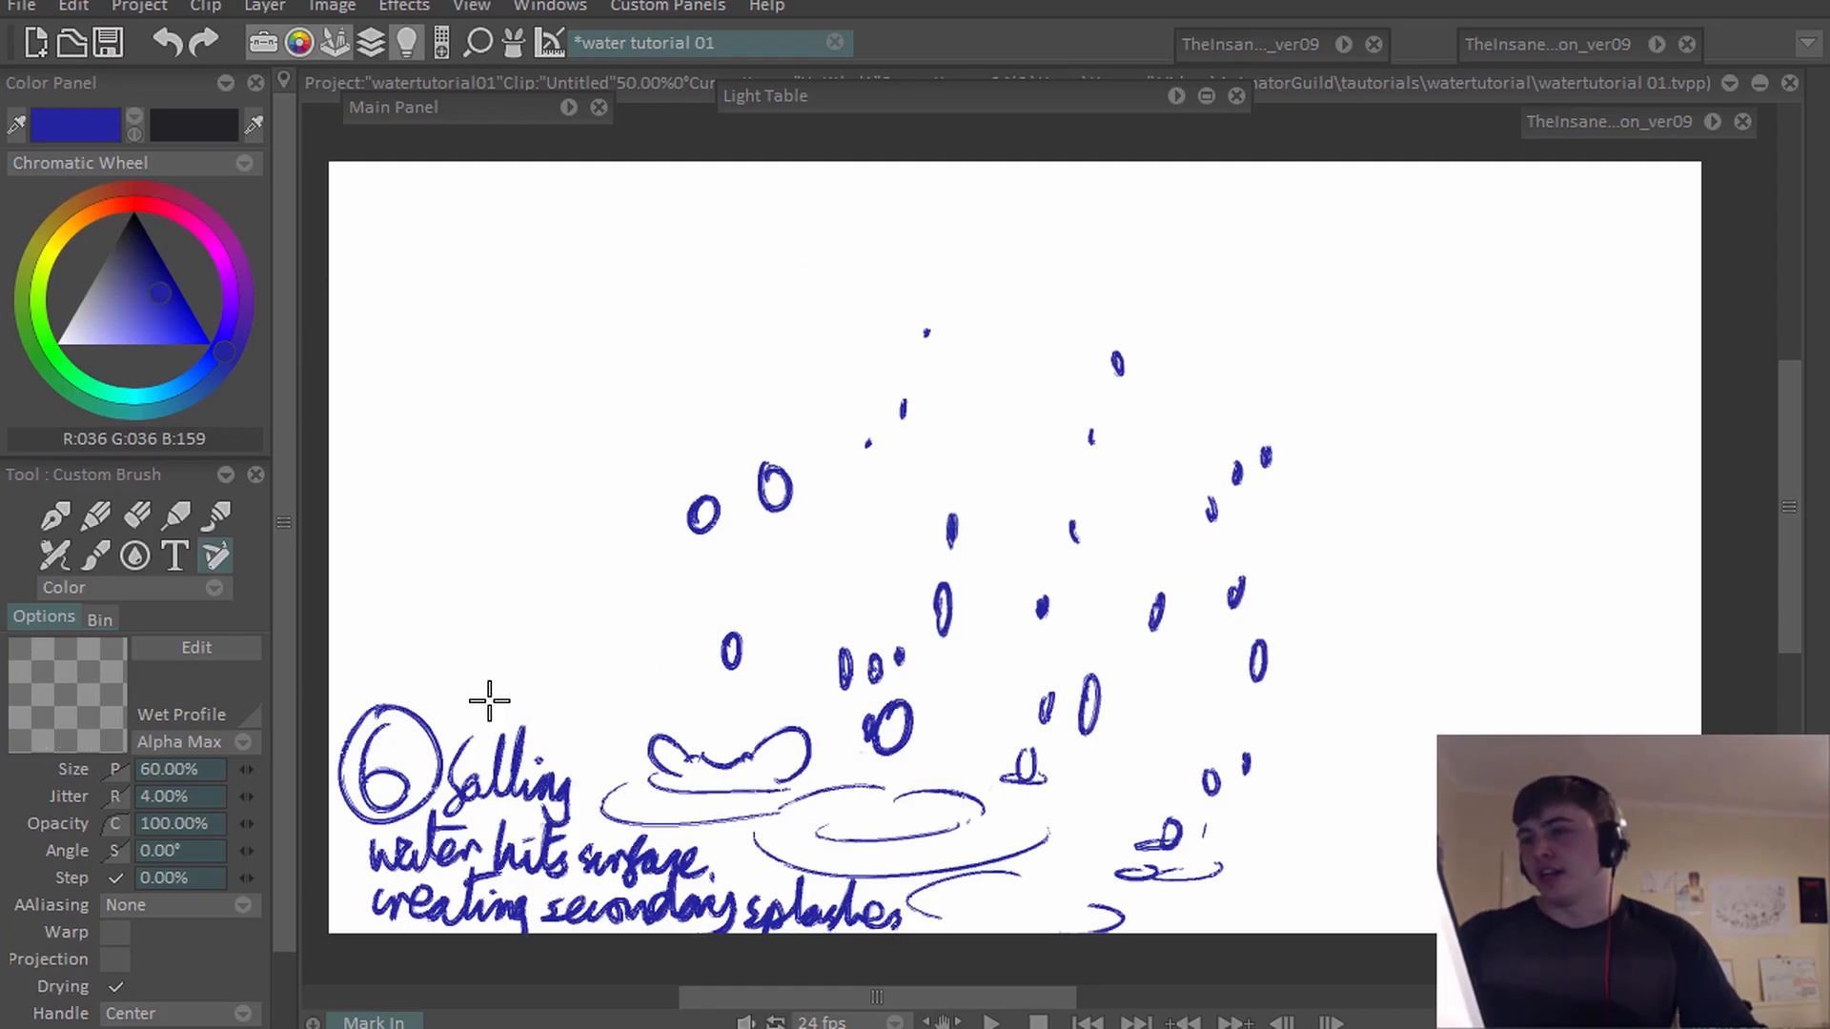
Try a curved horizon line across the frame 6 drawing and undo it.
left_click_drag(379, 591, 810, 548)
left_click_drag(1521, 555, 1458, 543)
key("ctrl+z")
key("ctrl+z")
Sketch a curved water-surface horizon across frame 6 with crossing perspective lines below it, undoing the misplaced strokes.
mouse_move(329, 591)
left_mouse_down()
mouse_move(465, 566)
mouse_move(1611, 614)
mouse_move(1545, 738)
left_mouse_up()
left_click_drag(1430, 589, 991, 890)
key("ctrl+z")
left_click_drag(1449, 603, 1041, 848)
left_click_drag(1263, 599, 569, 789)
key("ctrl+z")
left_click_drag(1143, 567, 751, 679)
left_click_drag(980, 559, 347, 628)
left_click_drag(649, 596, 1403, 696)
key("ctrl+z")
left_click_drag(460, 613, 889, 638)
left_click_drag(380, 627, 995, 711)
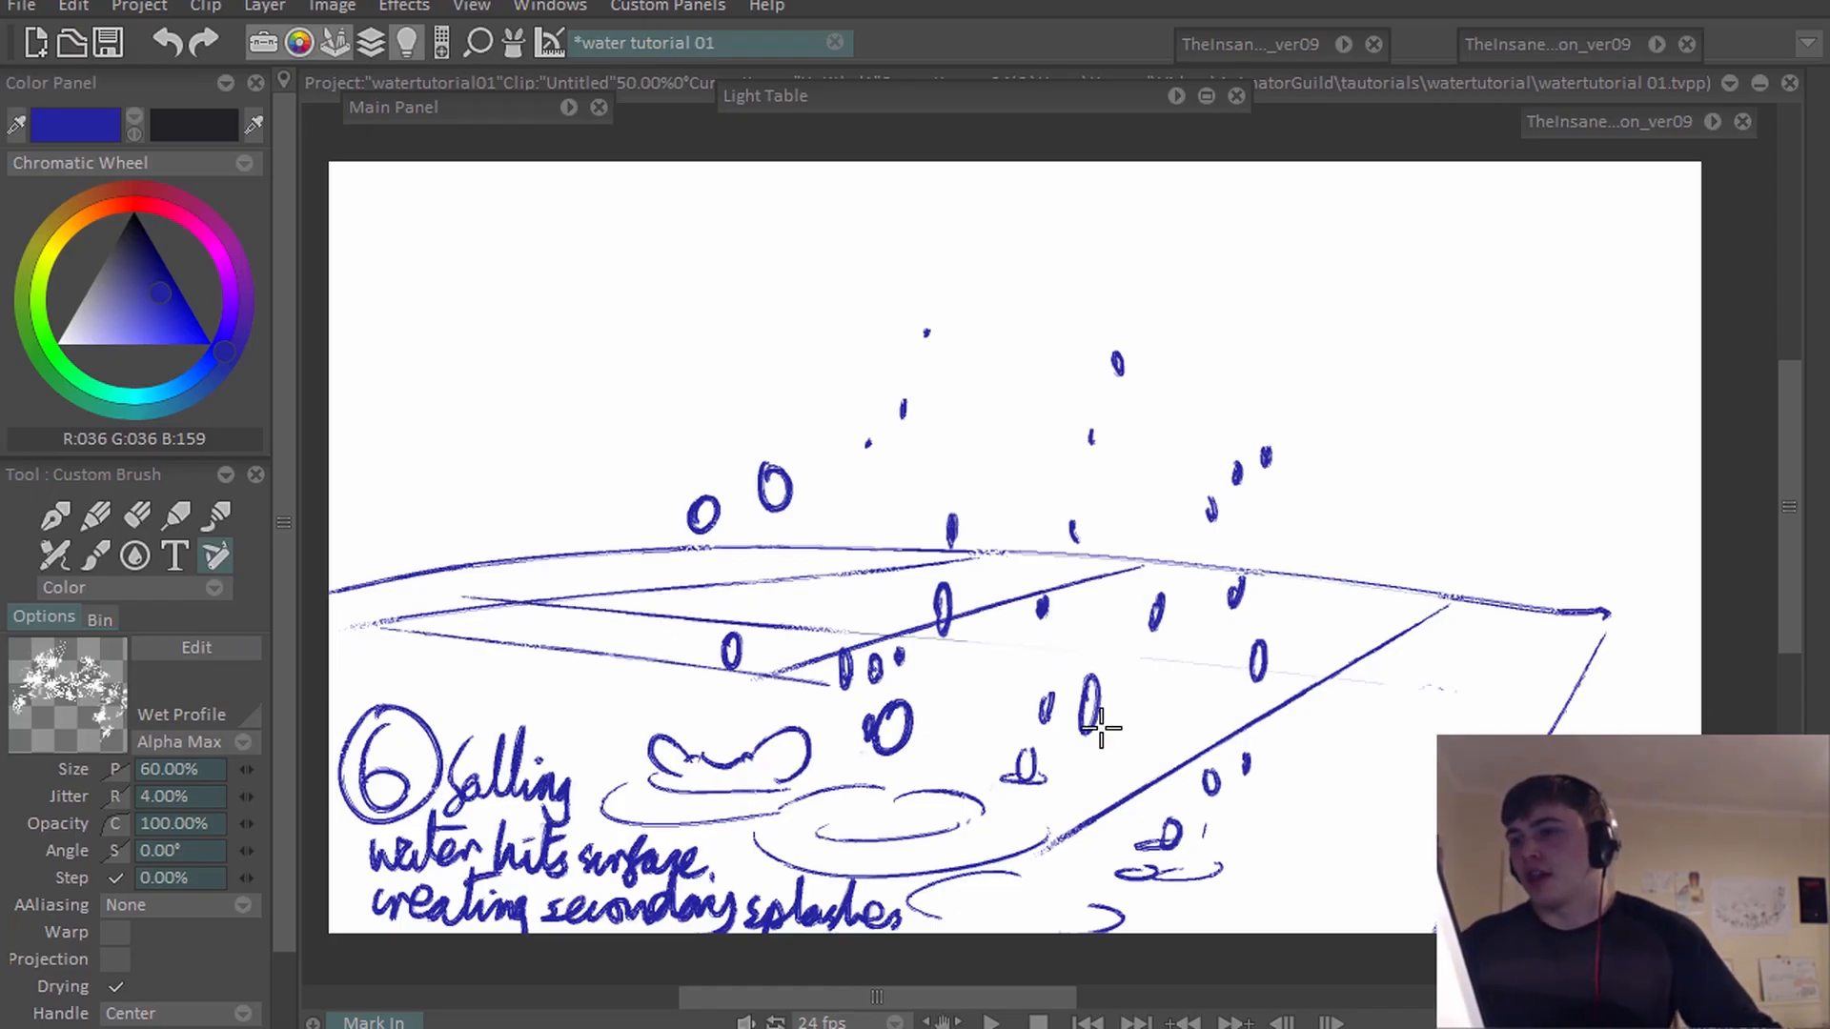
Undo all the horizon and perspective lines on frame 6.
key("ctrl+z")
key("ctrl+z")
key("ctrl+z")
key("ctrl+z")
key("ctrl+z")
key("ctrl+z")
key("ctrl+z")
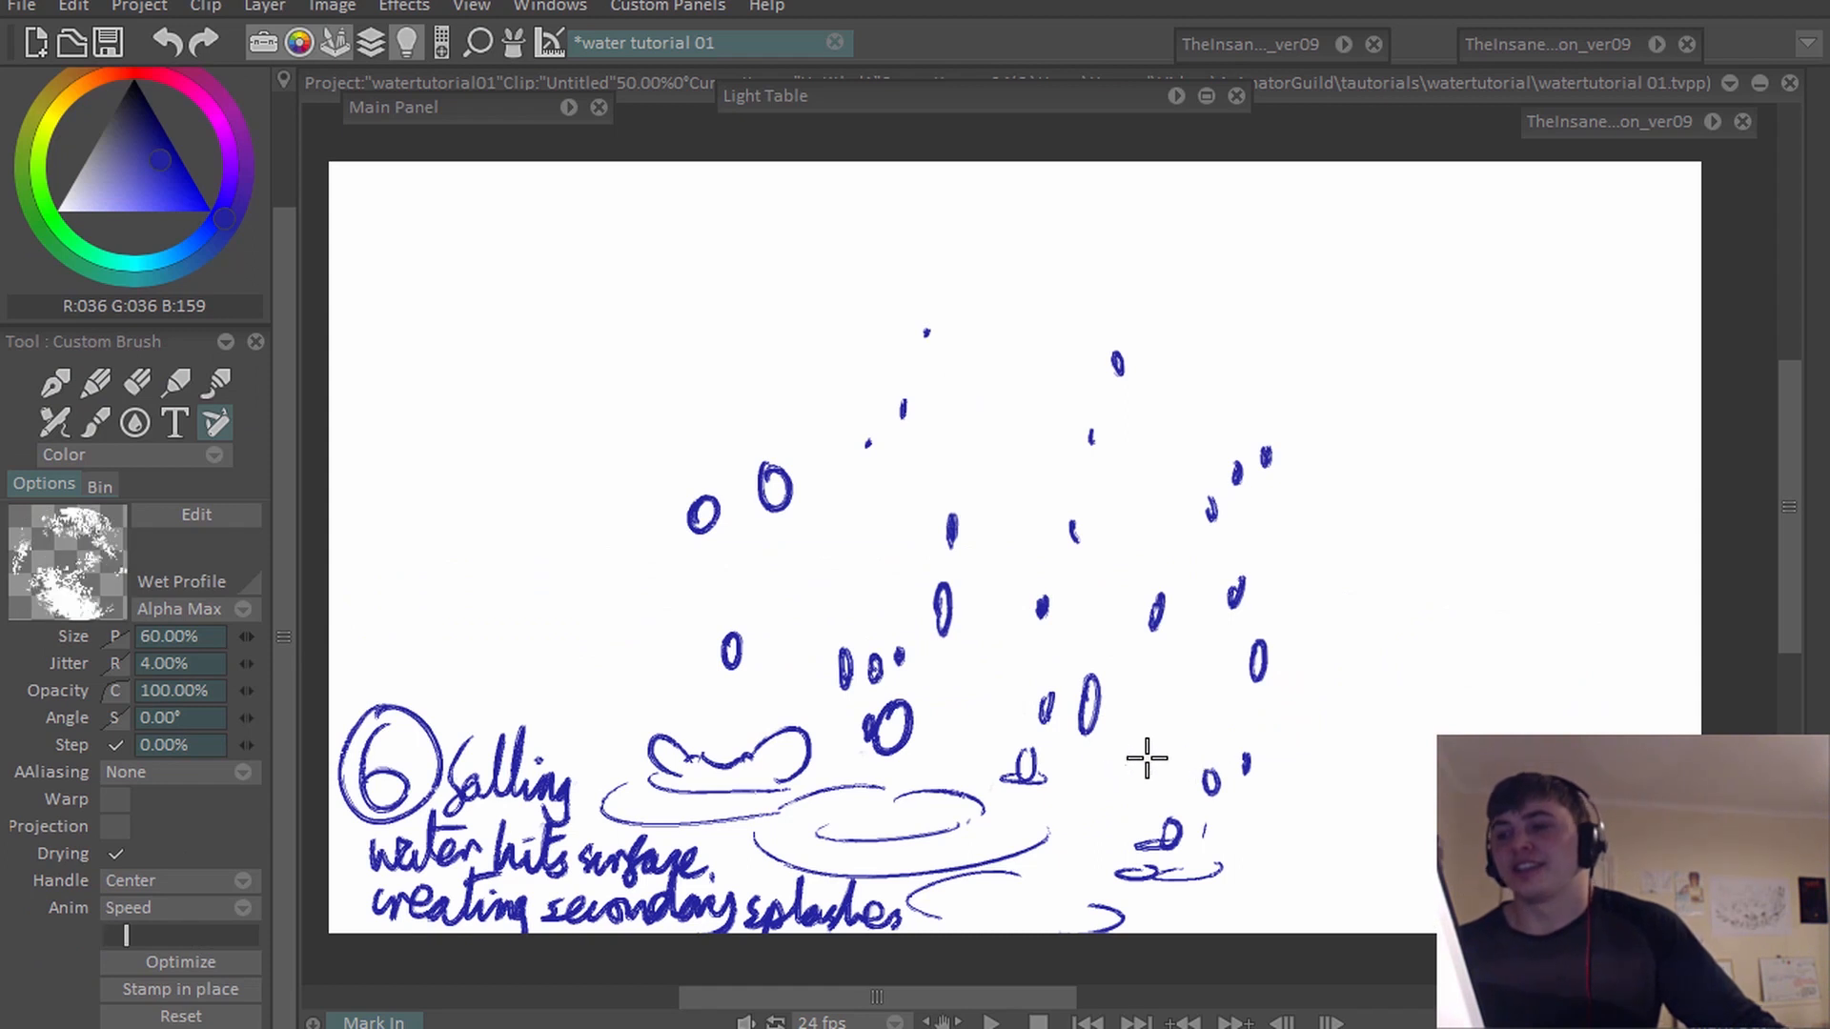
Step back and forth through the last frames to examine how the secondary splashes settle into expanding ripples.
left_click(1136, 1022)
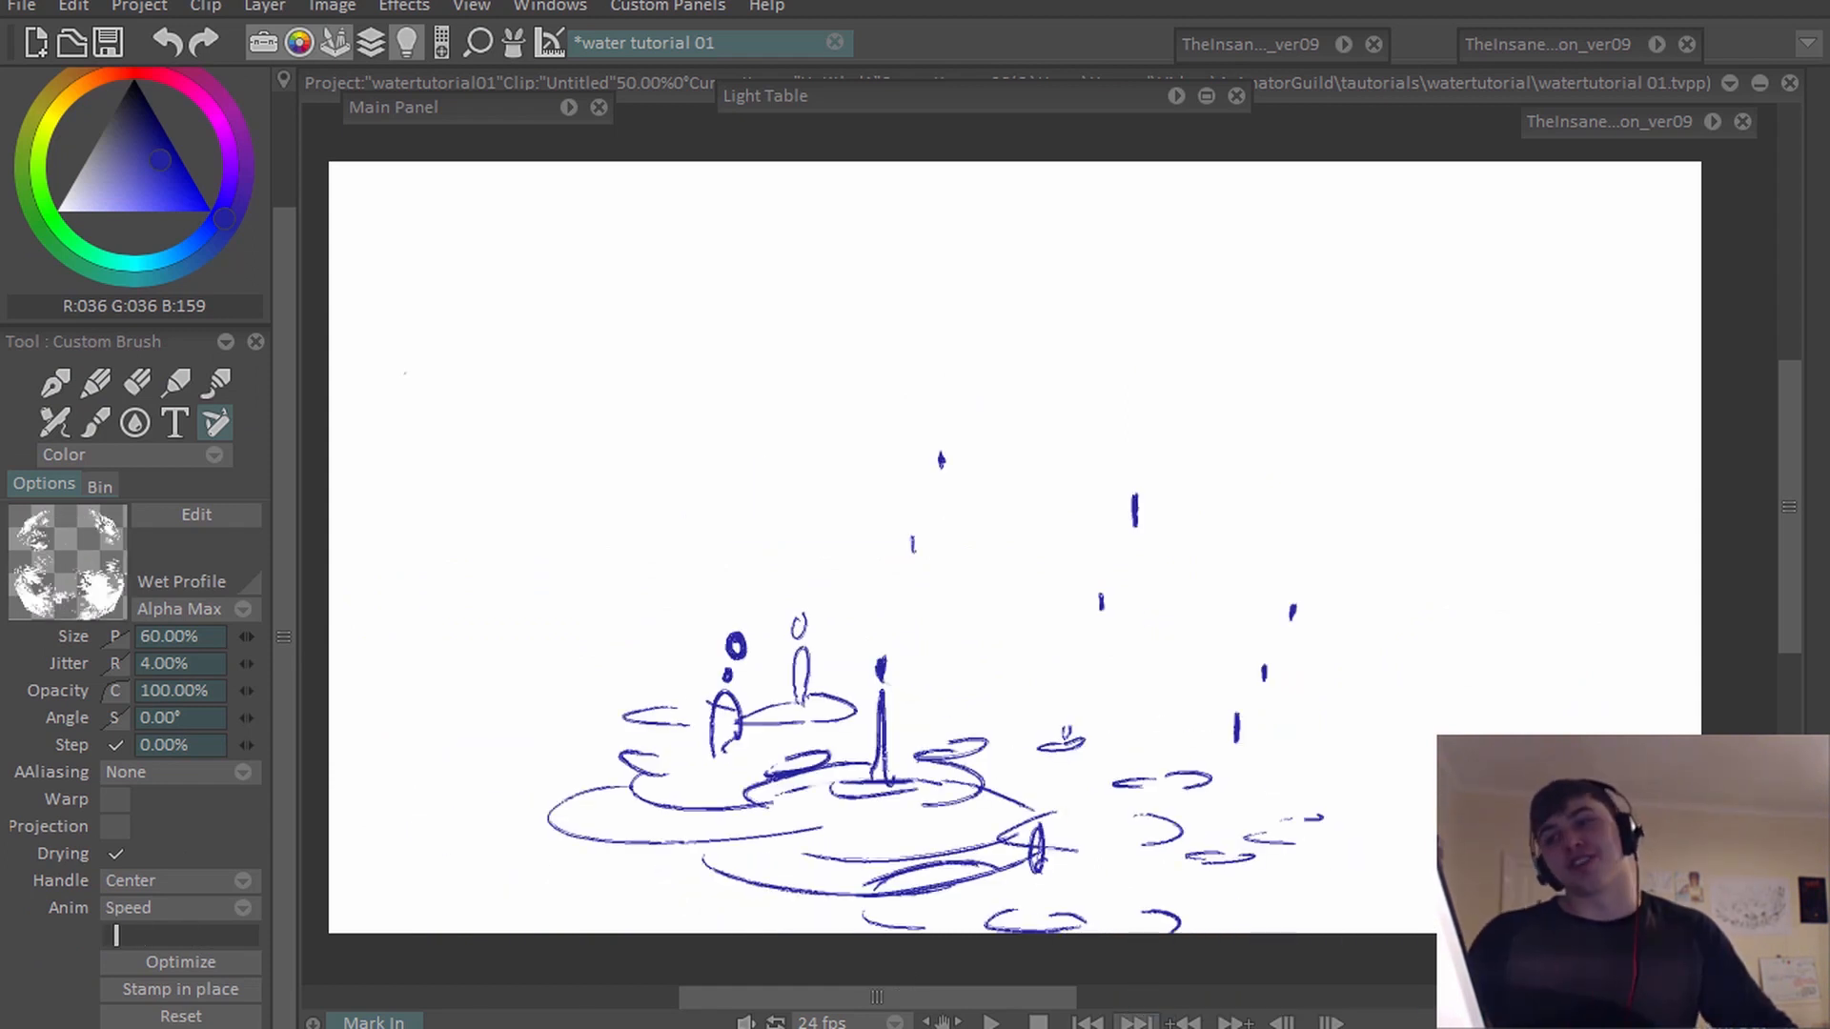
left_click(1136, 1021)
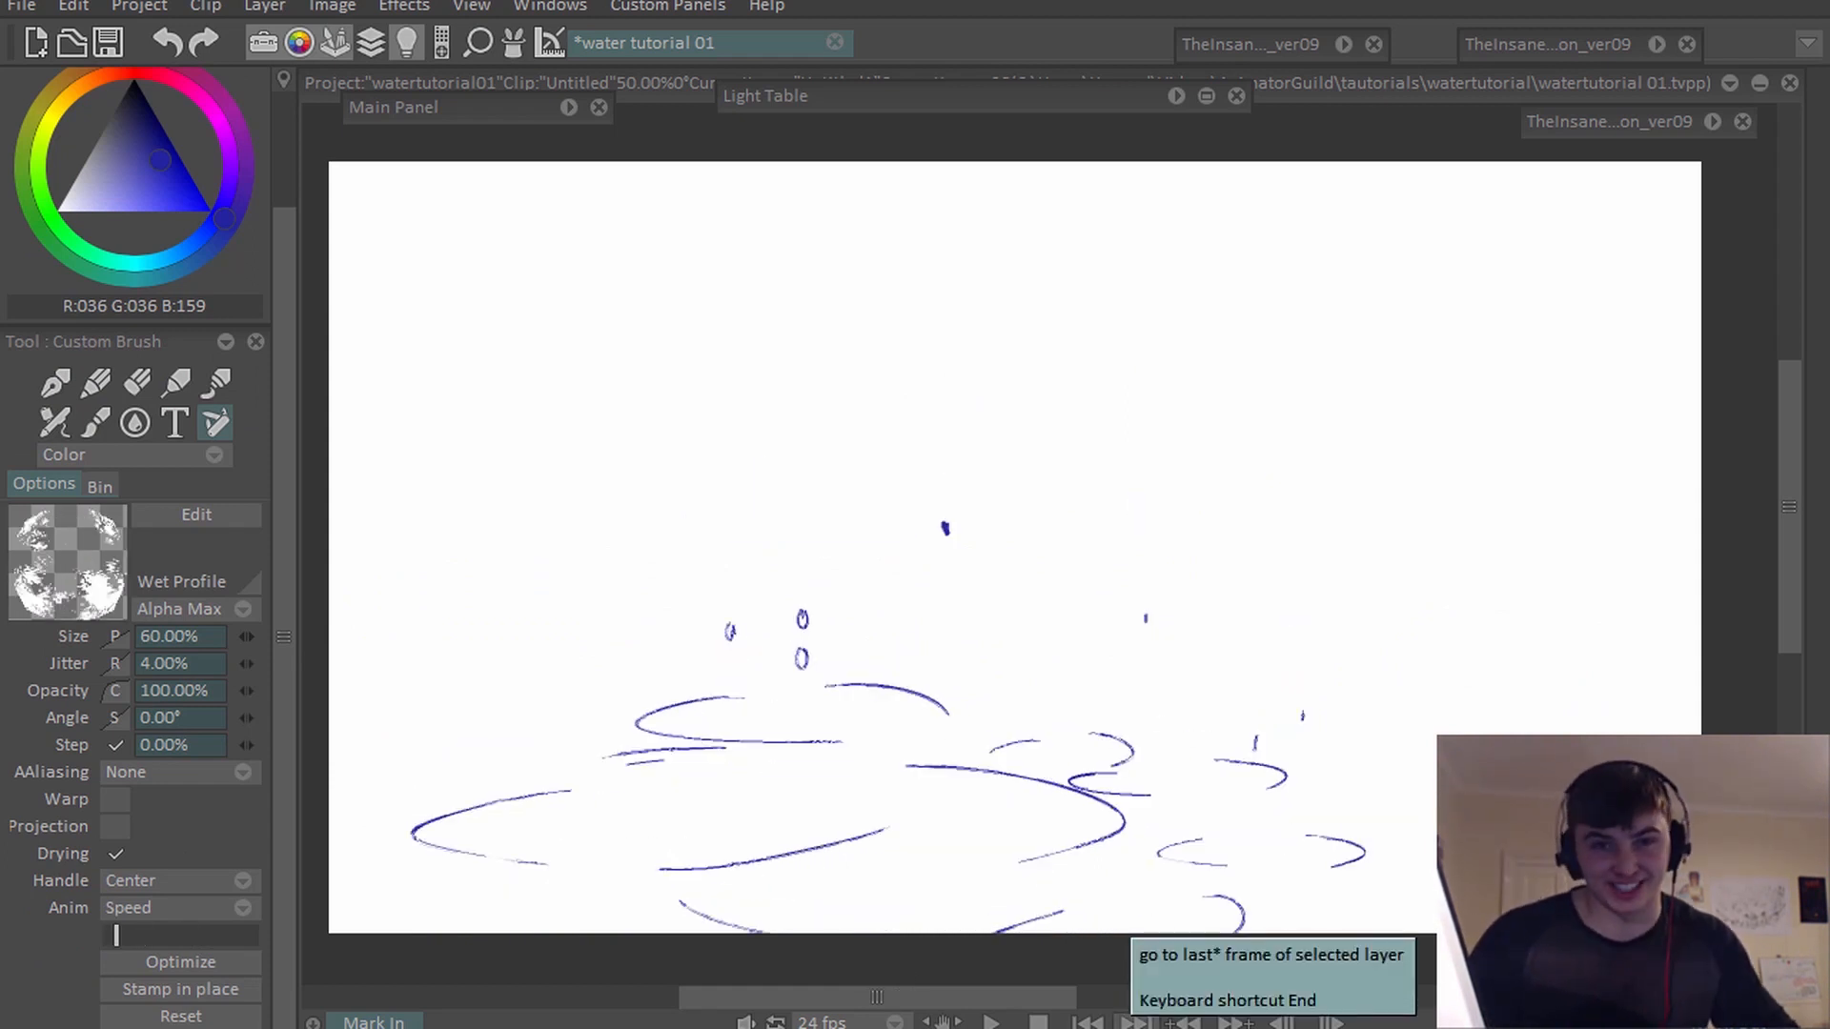
left_click(1136, 1022)
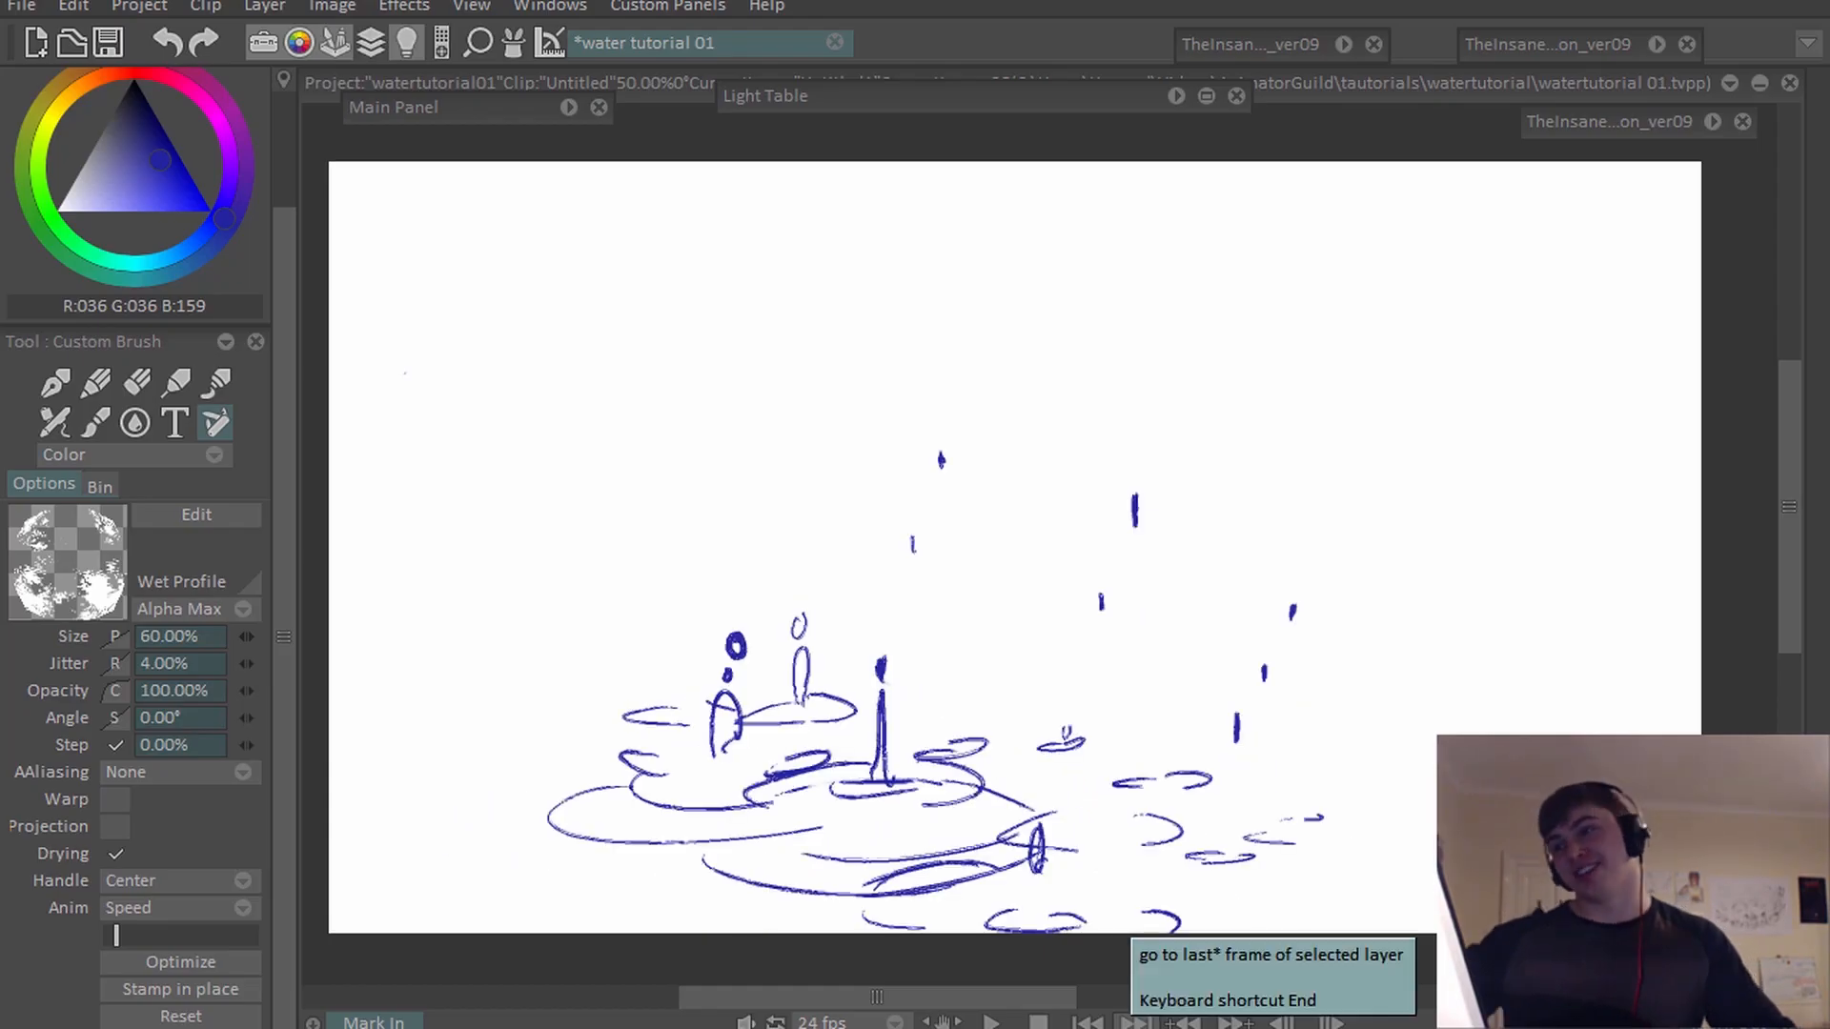
key("Left")
key("Left")
key("Right")
key("Right")
key("Right")
key("Left")
key("Left")
key("Right")
key("Right")
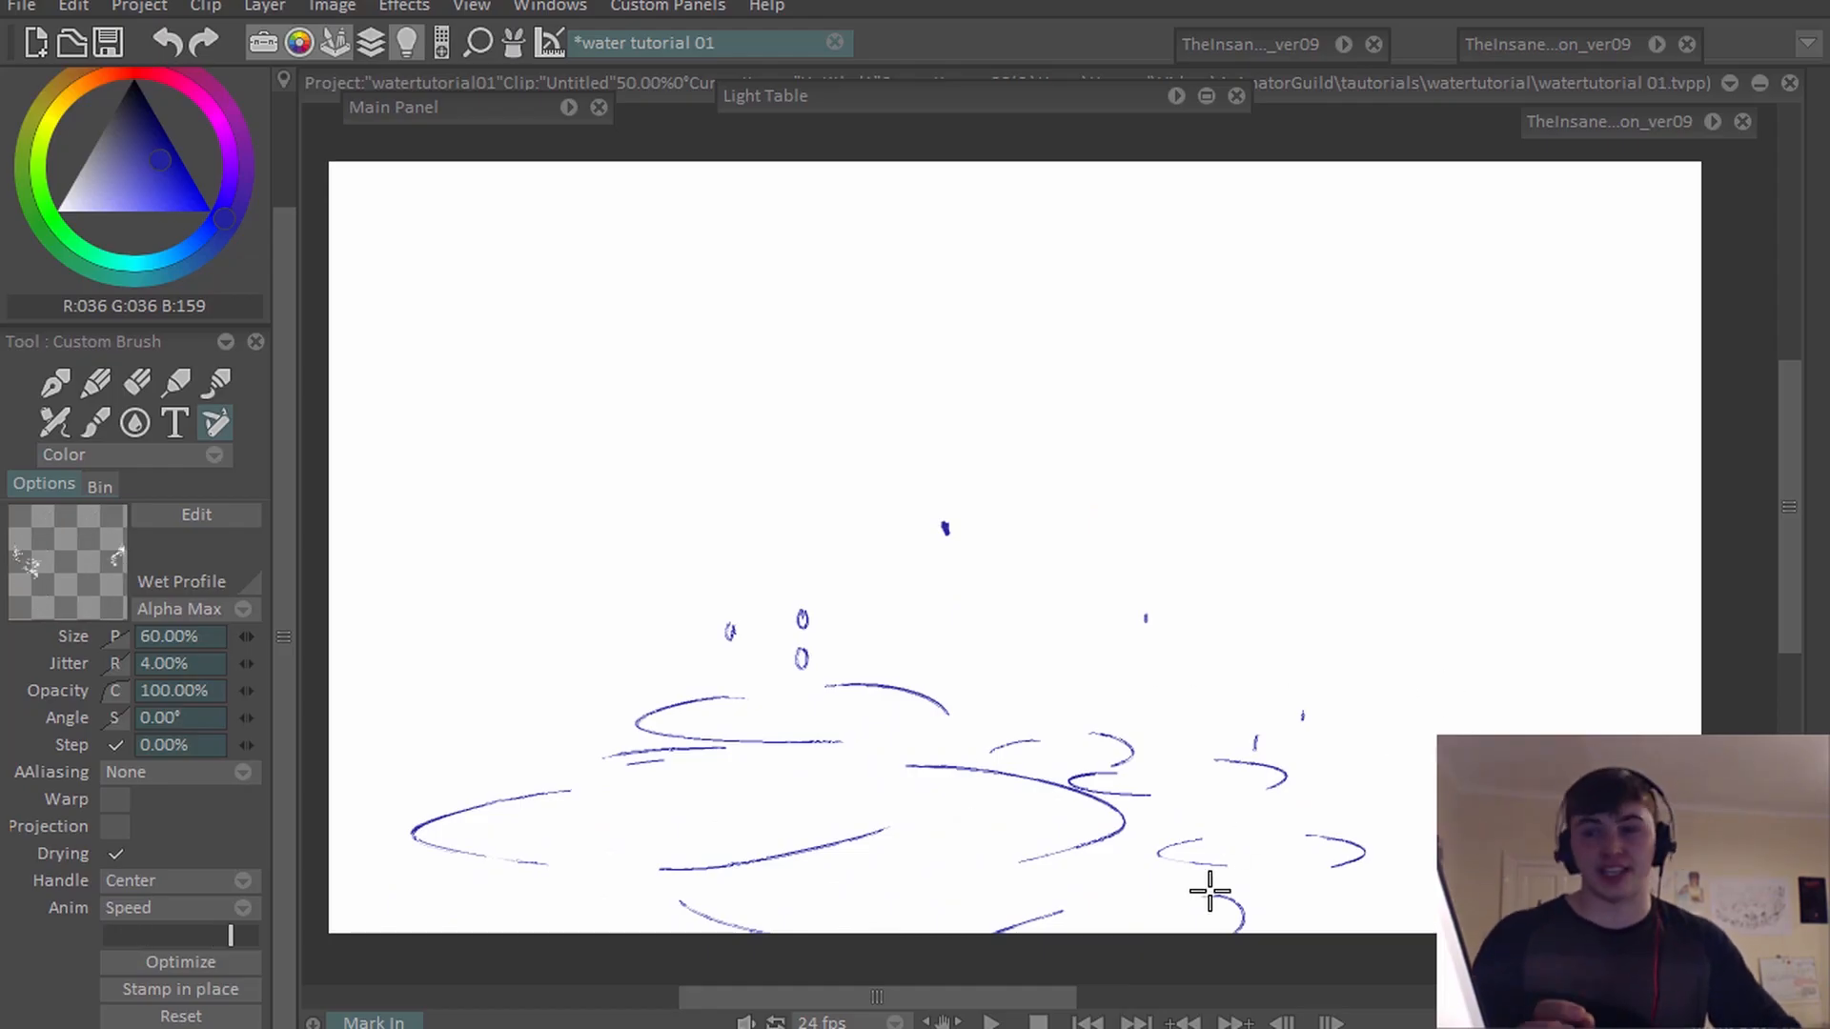
Play the splash animation from its first frame and stop the playback.
key("Right")
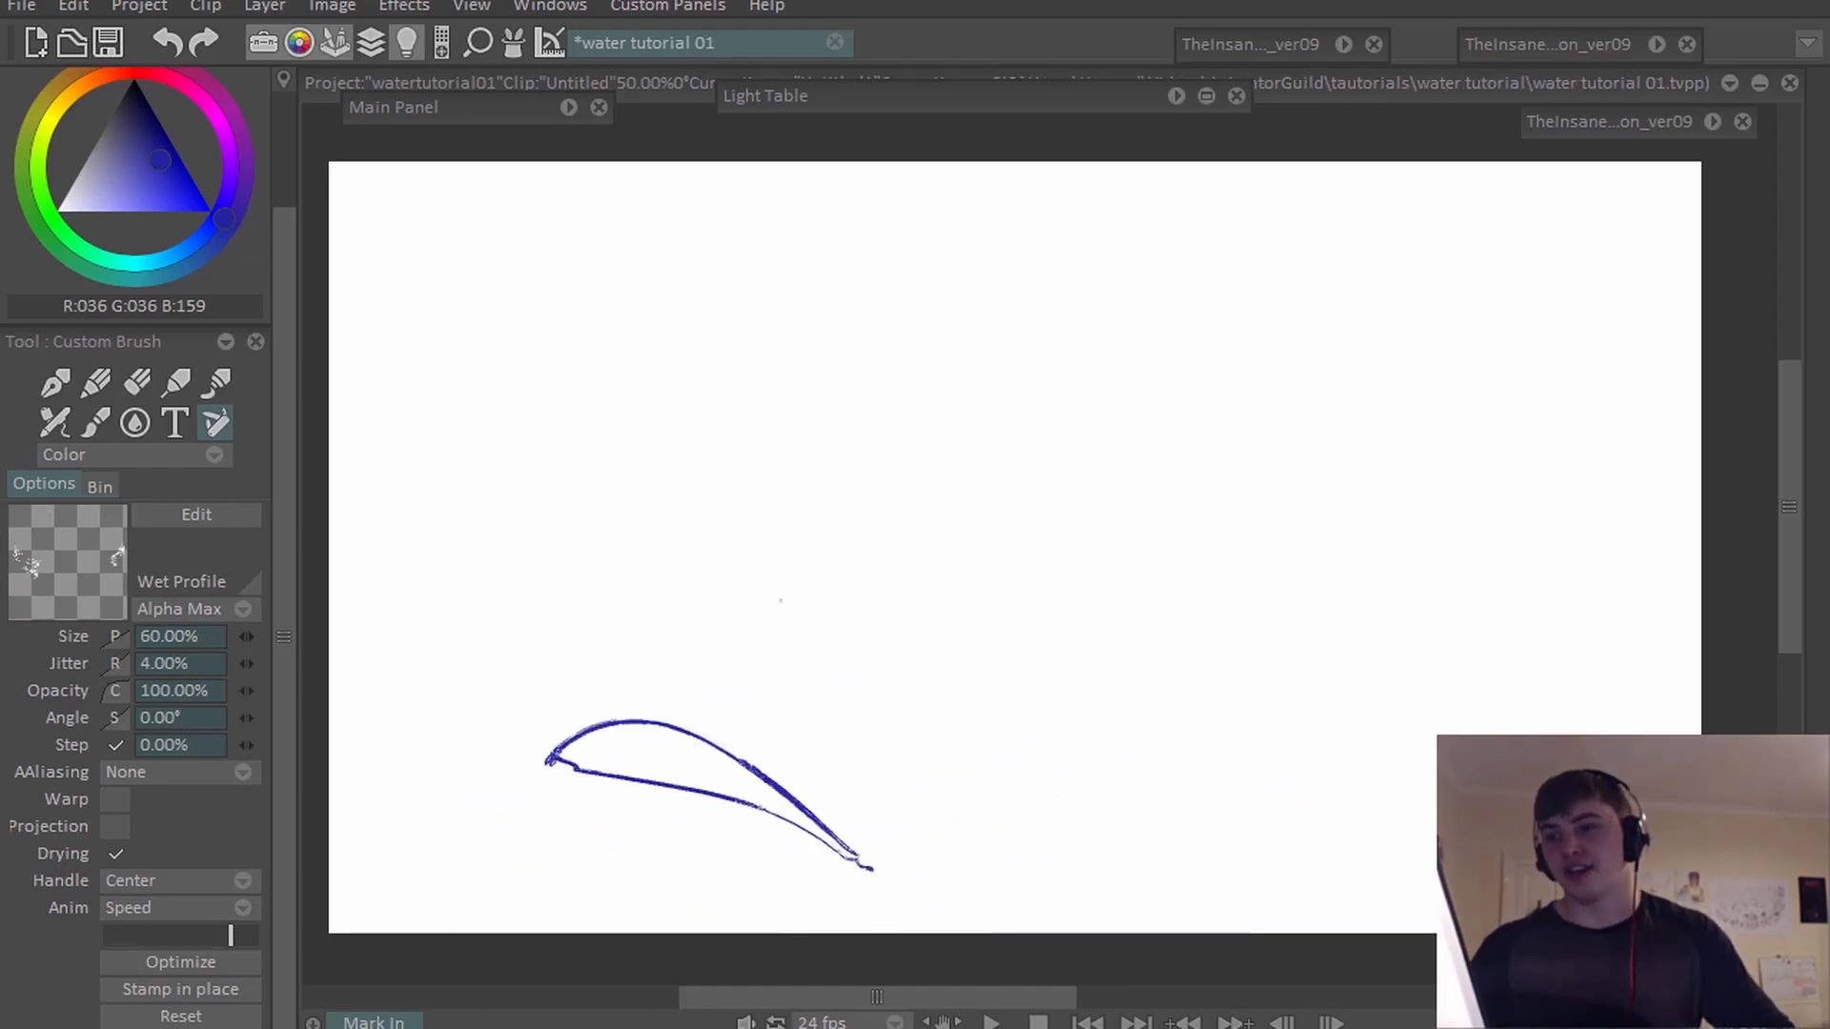
key("Return")
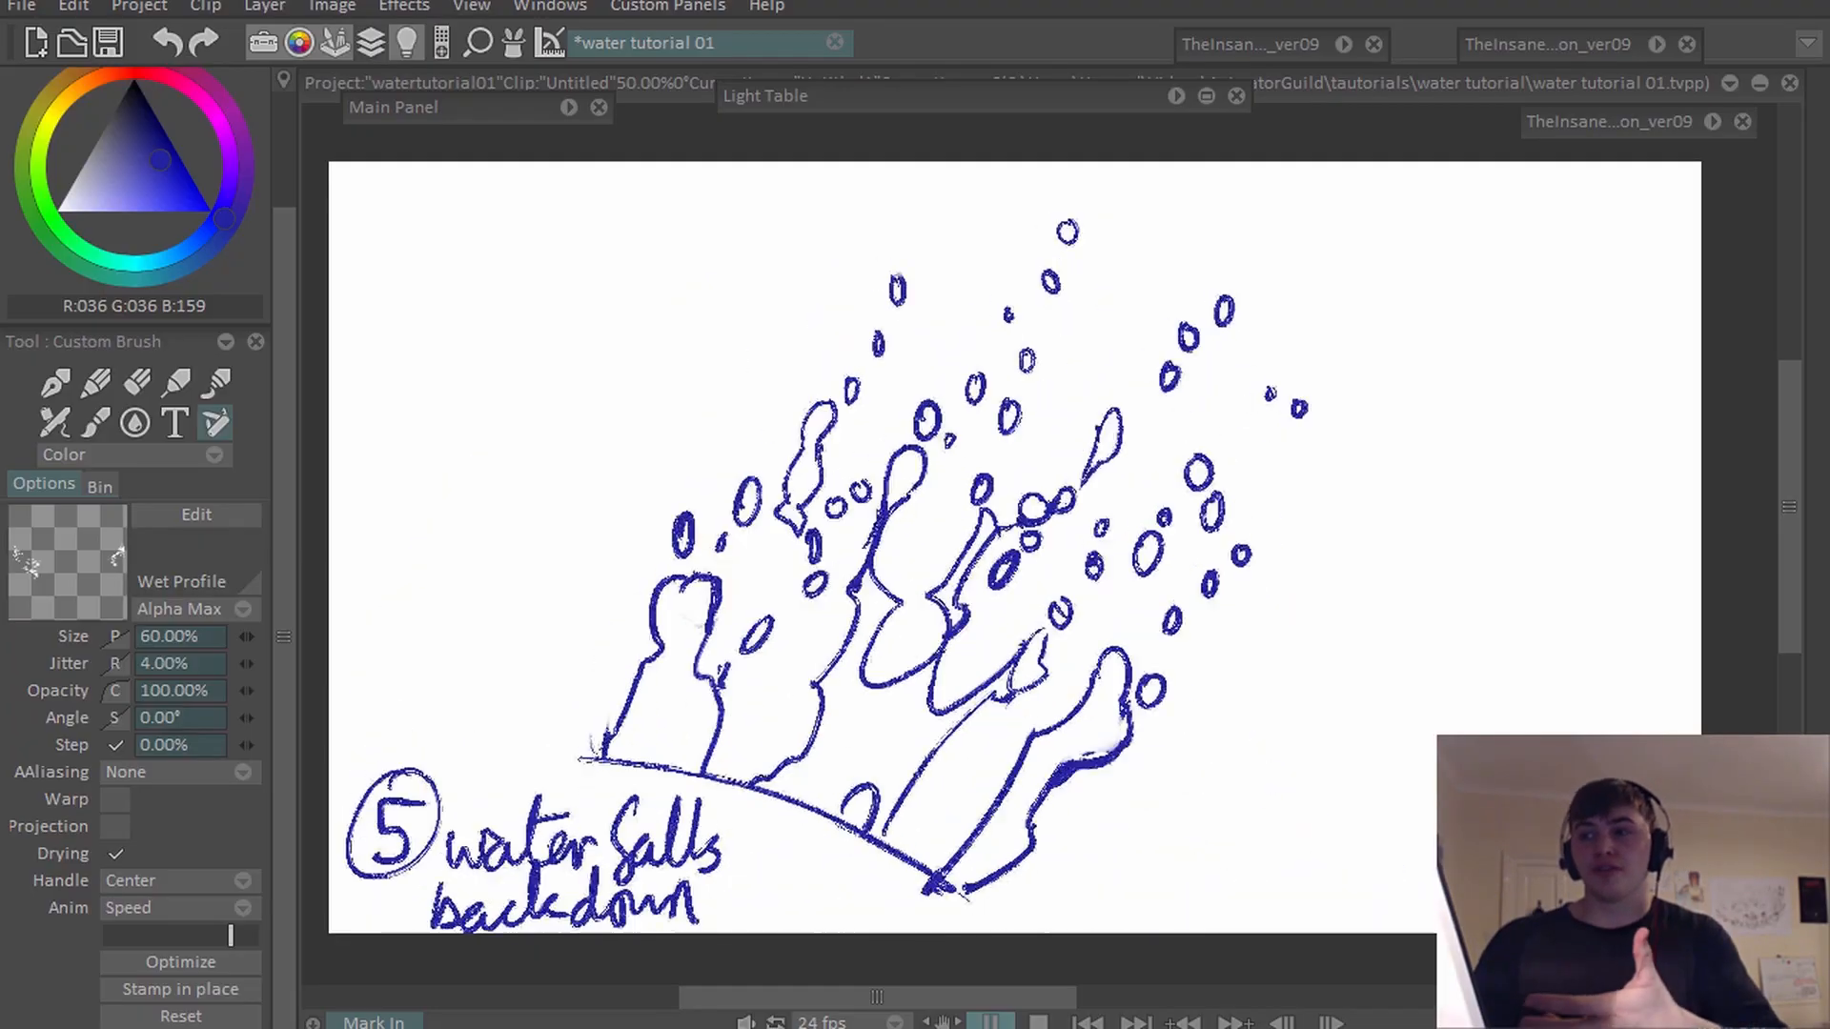
key("space")
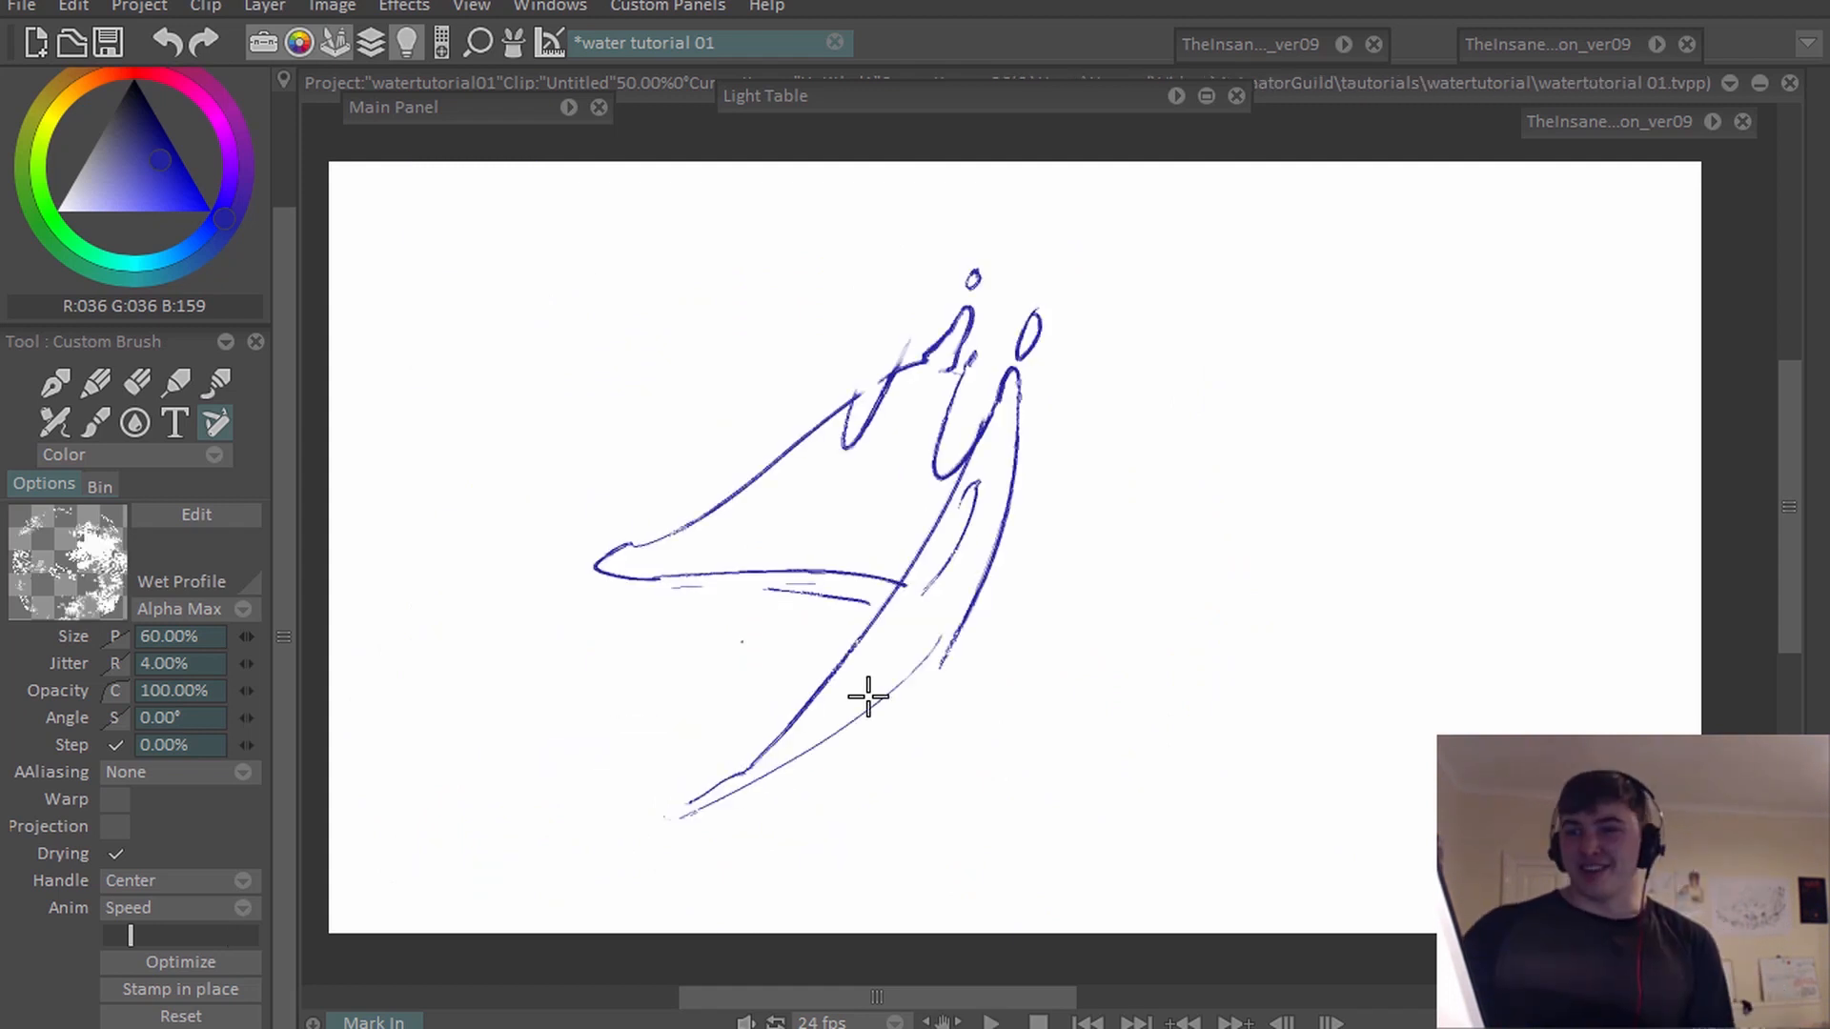
Sketch a wide ellipse with a rough splash outline around it beside the existing splash drawing.
mouse_move(1432, 525)
left_mouse_down()
mouse_move(1314, 531)
mouse_move(1429, 527)
left_mouse_up()
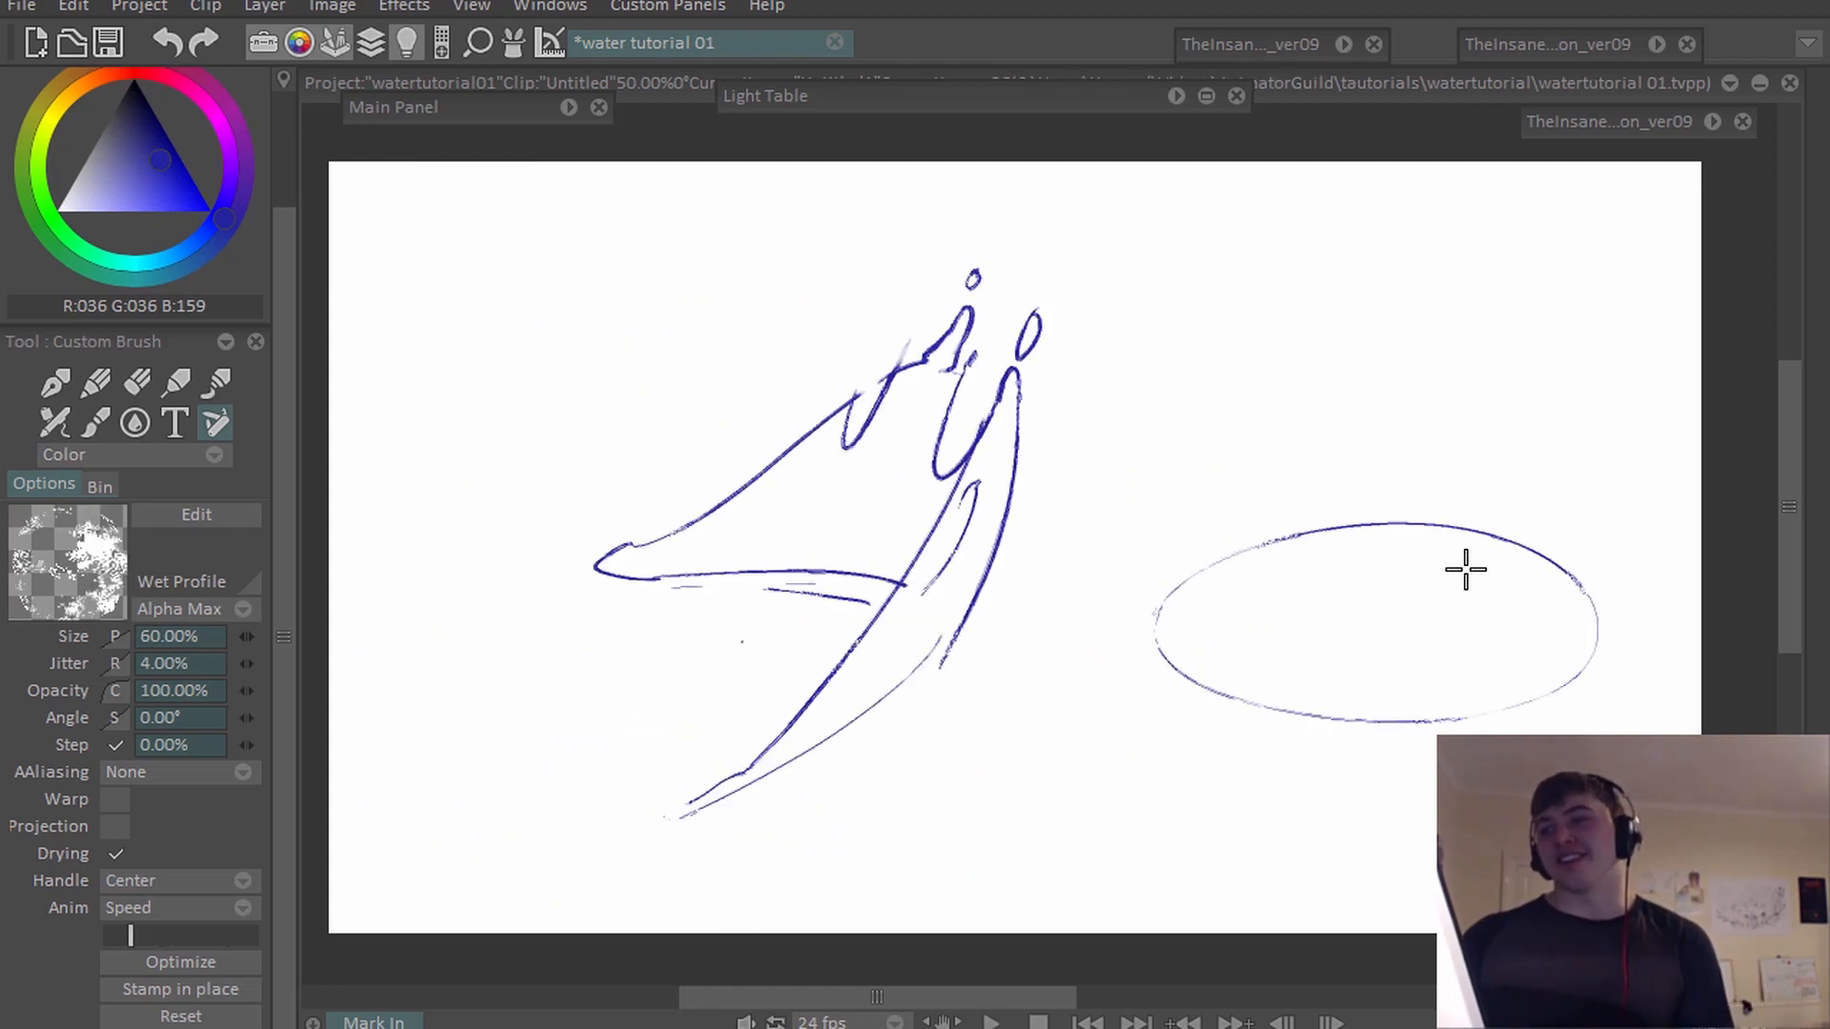
mouse_move(1343, 423)
left_mouse_down()
mouse_move(1581, 356)
mouse_move(1659, 583)
mouse_move(1185, 701)
left_mouse_up()
mouse_move(1065, 488)
left_mouse_down()
mouse_move(1238, 699)
mouse_move(1563, 633)
left_mouse_up()
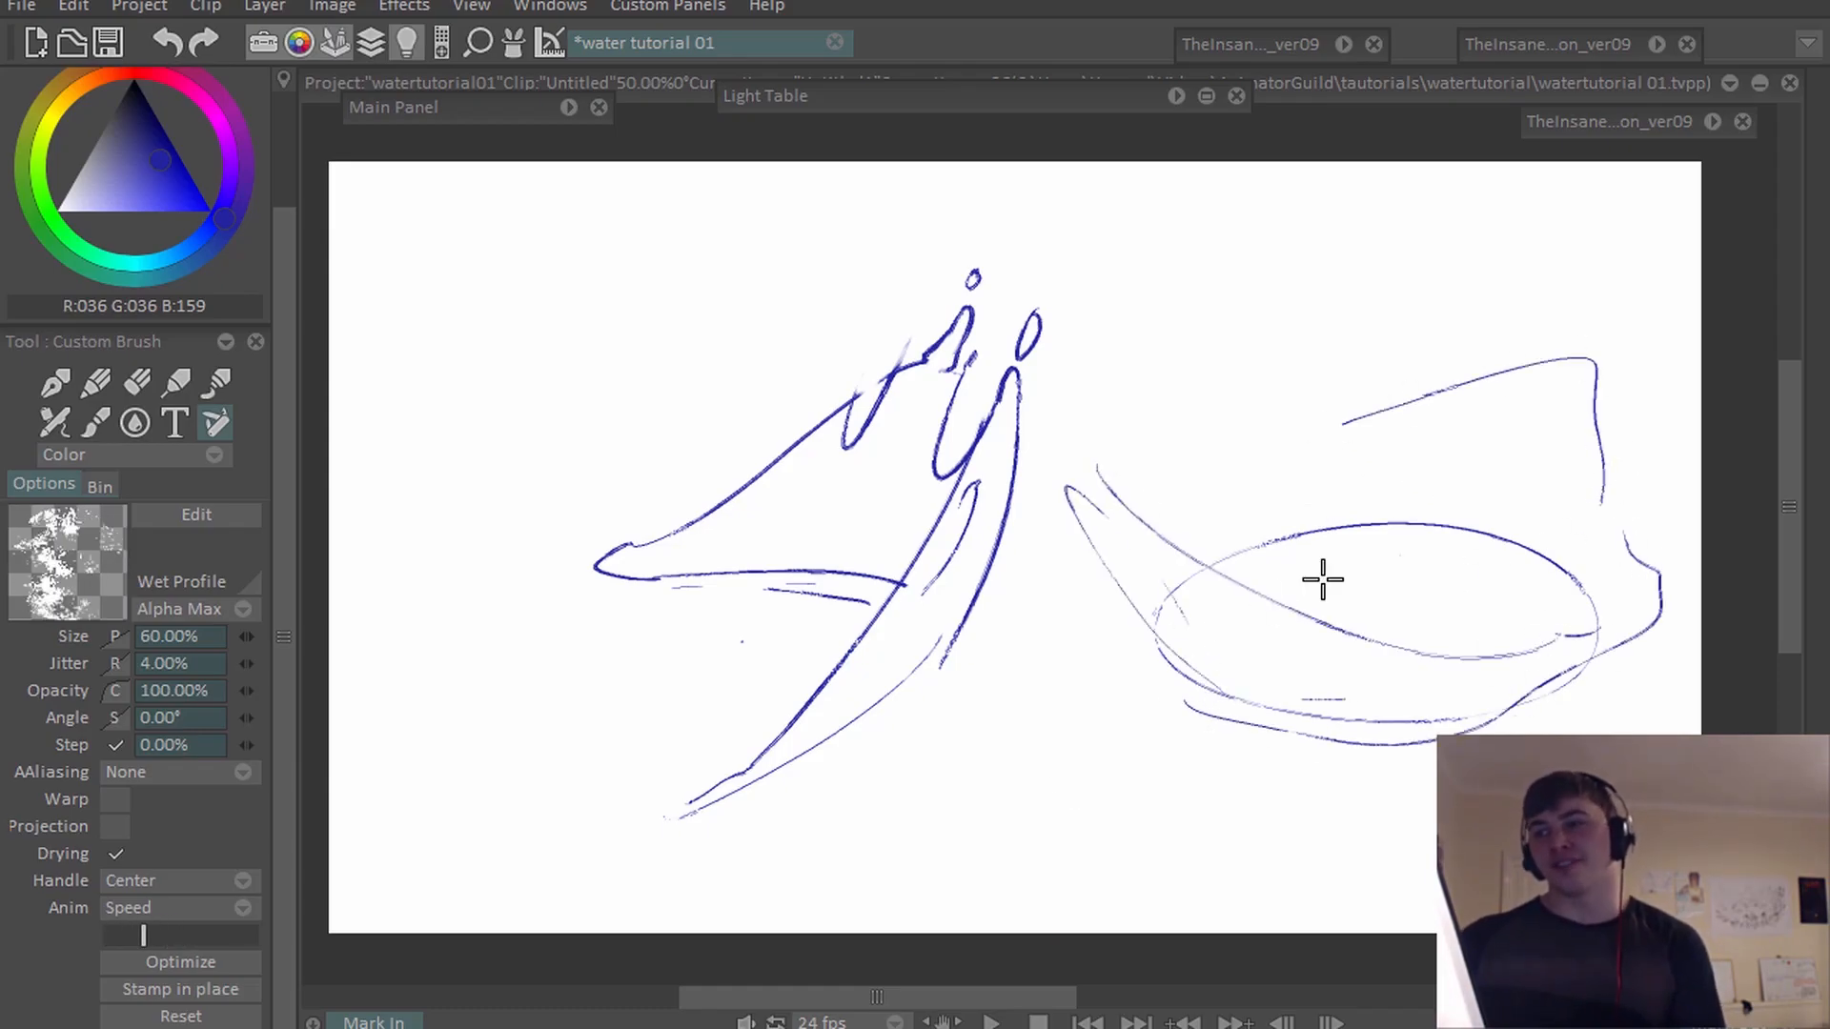
Lasso the rough ellipse sketch, erase everything inside the selection, and clear the selection.
key("s")
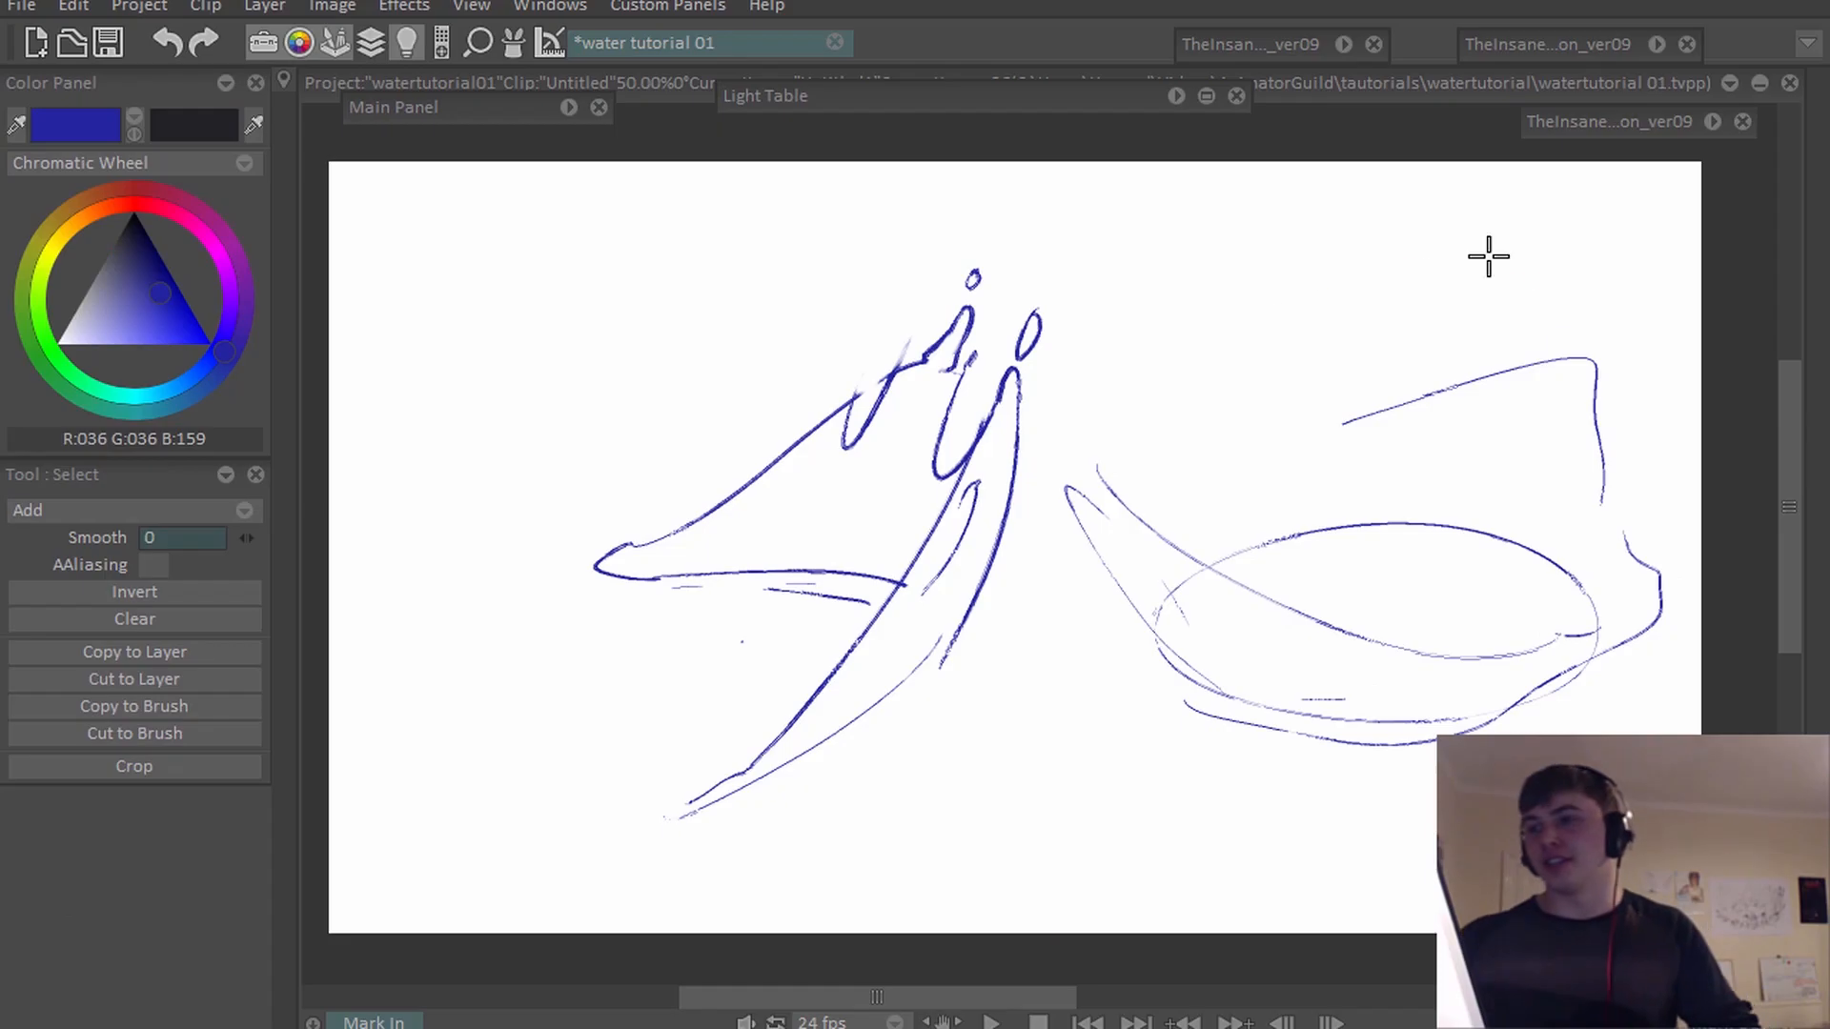
mouse_move(1487, 253)
left_mouse_down()
mouse_move(1065, 458)
mouse_move(1043, 596)
mouse_move(1409, 181)
left_mouse_up()
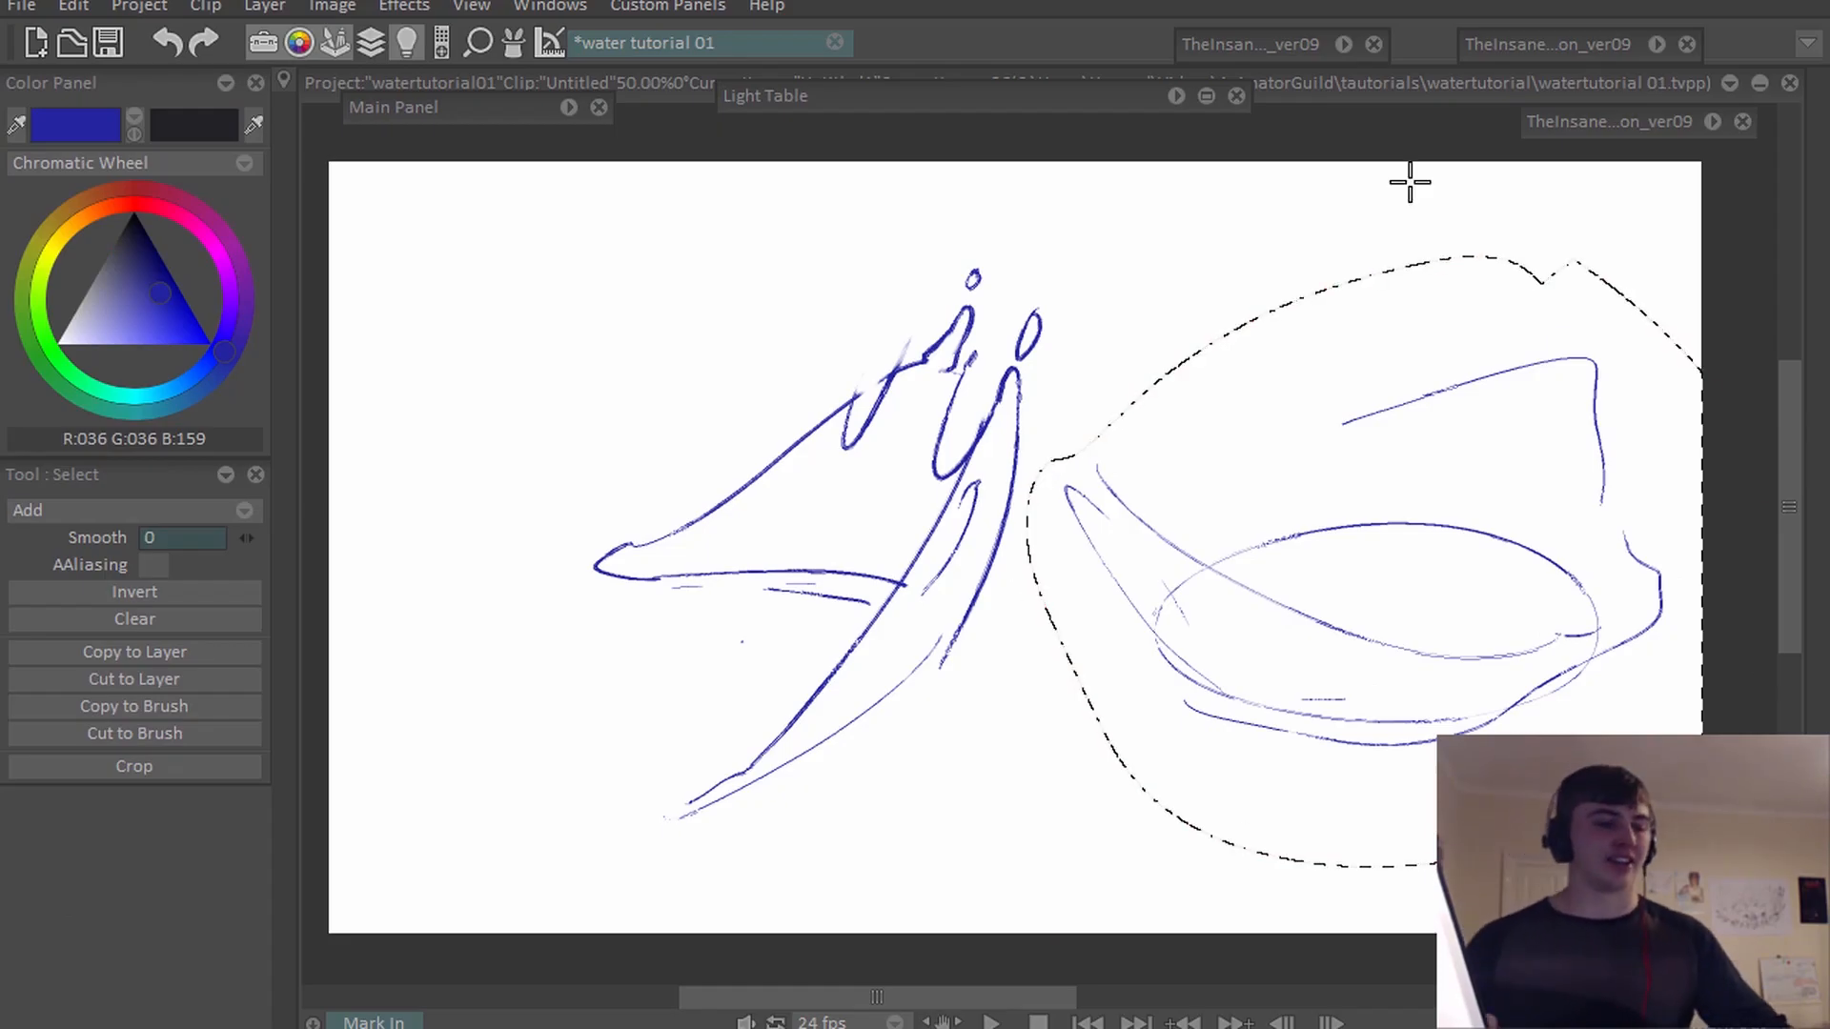
key("e")
mouse_move(1095, 473)
left_mouse_down()
mouse_move(1143, 784)
mouse_move(1549, 316)
mouse_move(1384, 760)
mouse_move(1467, 588)
left_mouse_up()
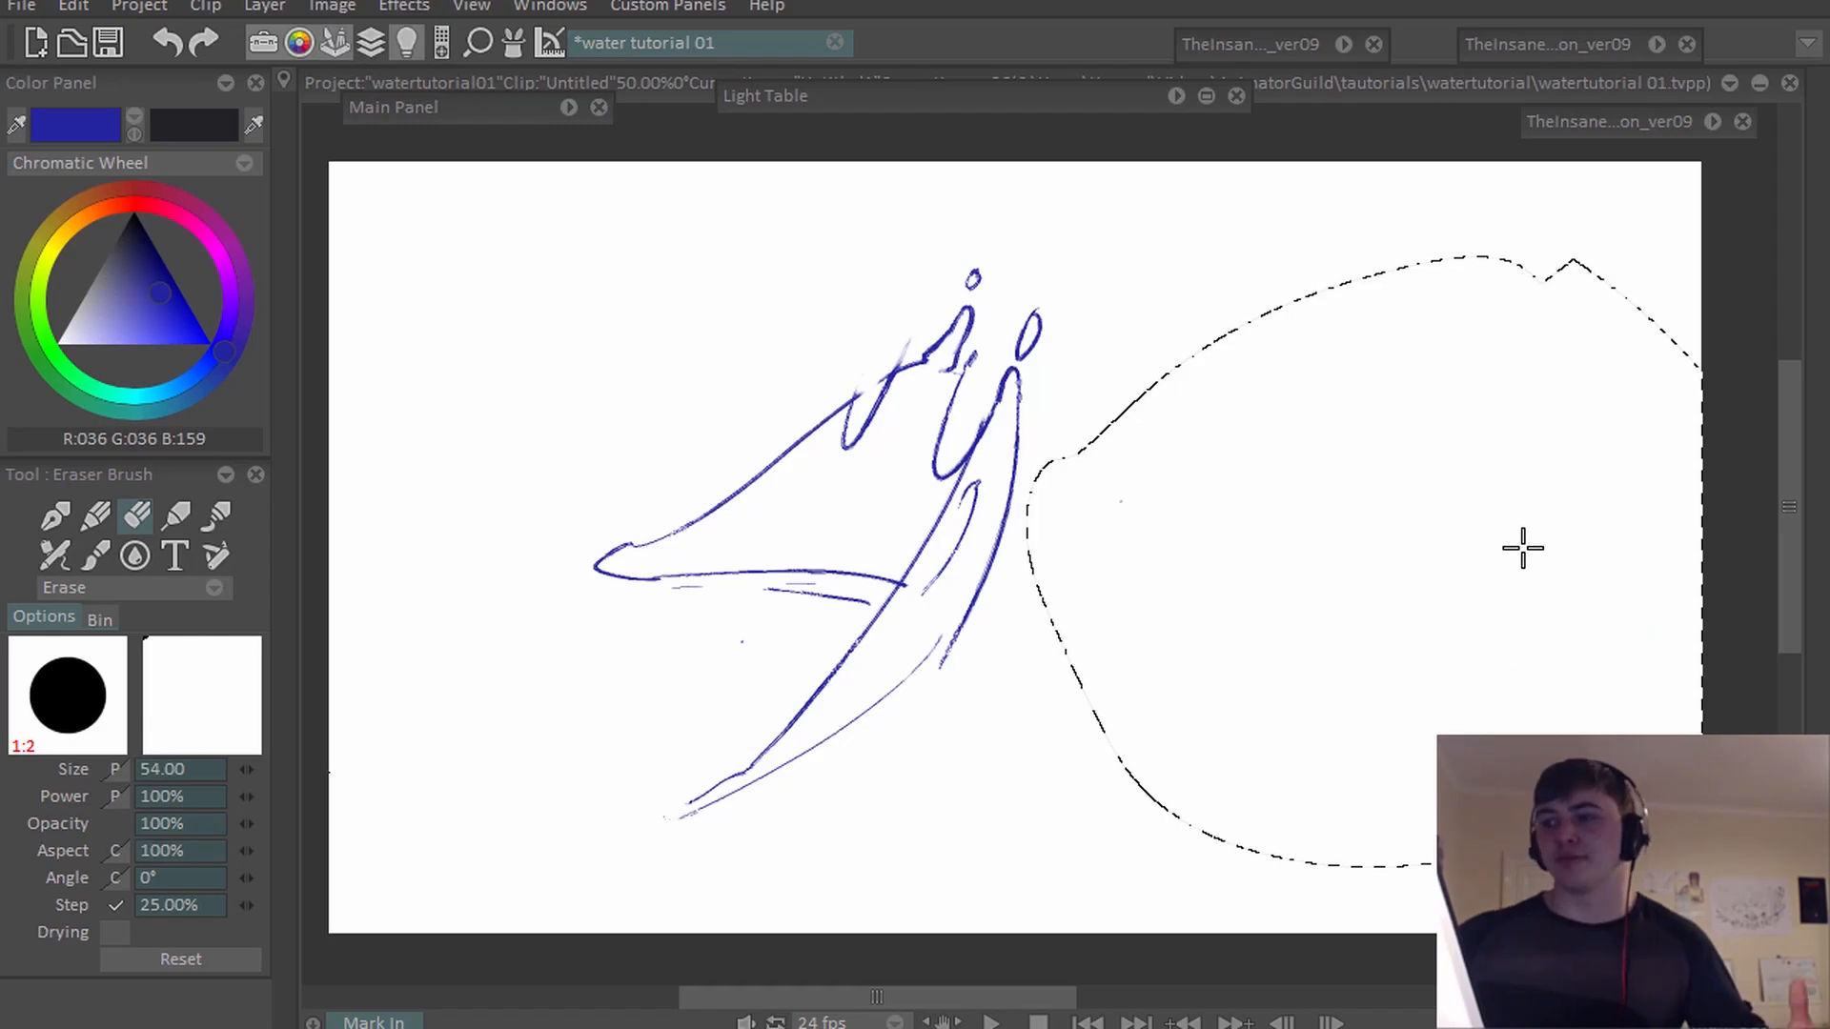
key("ctrl+d")
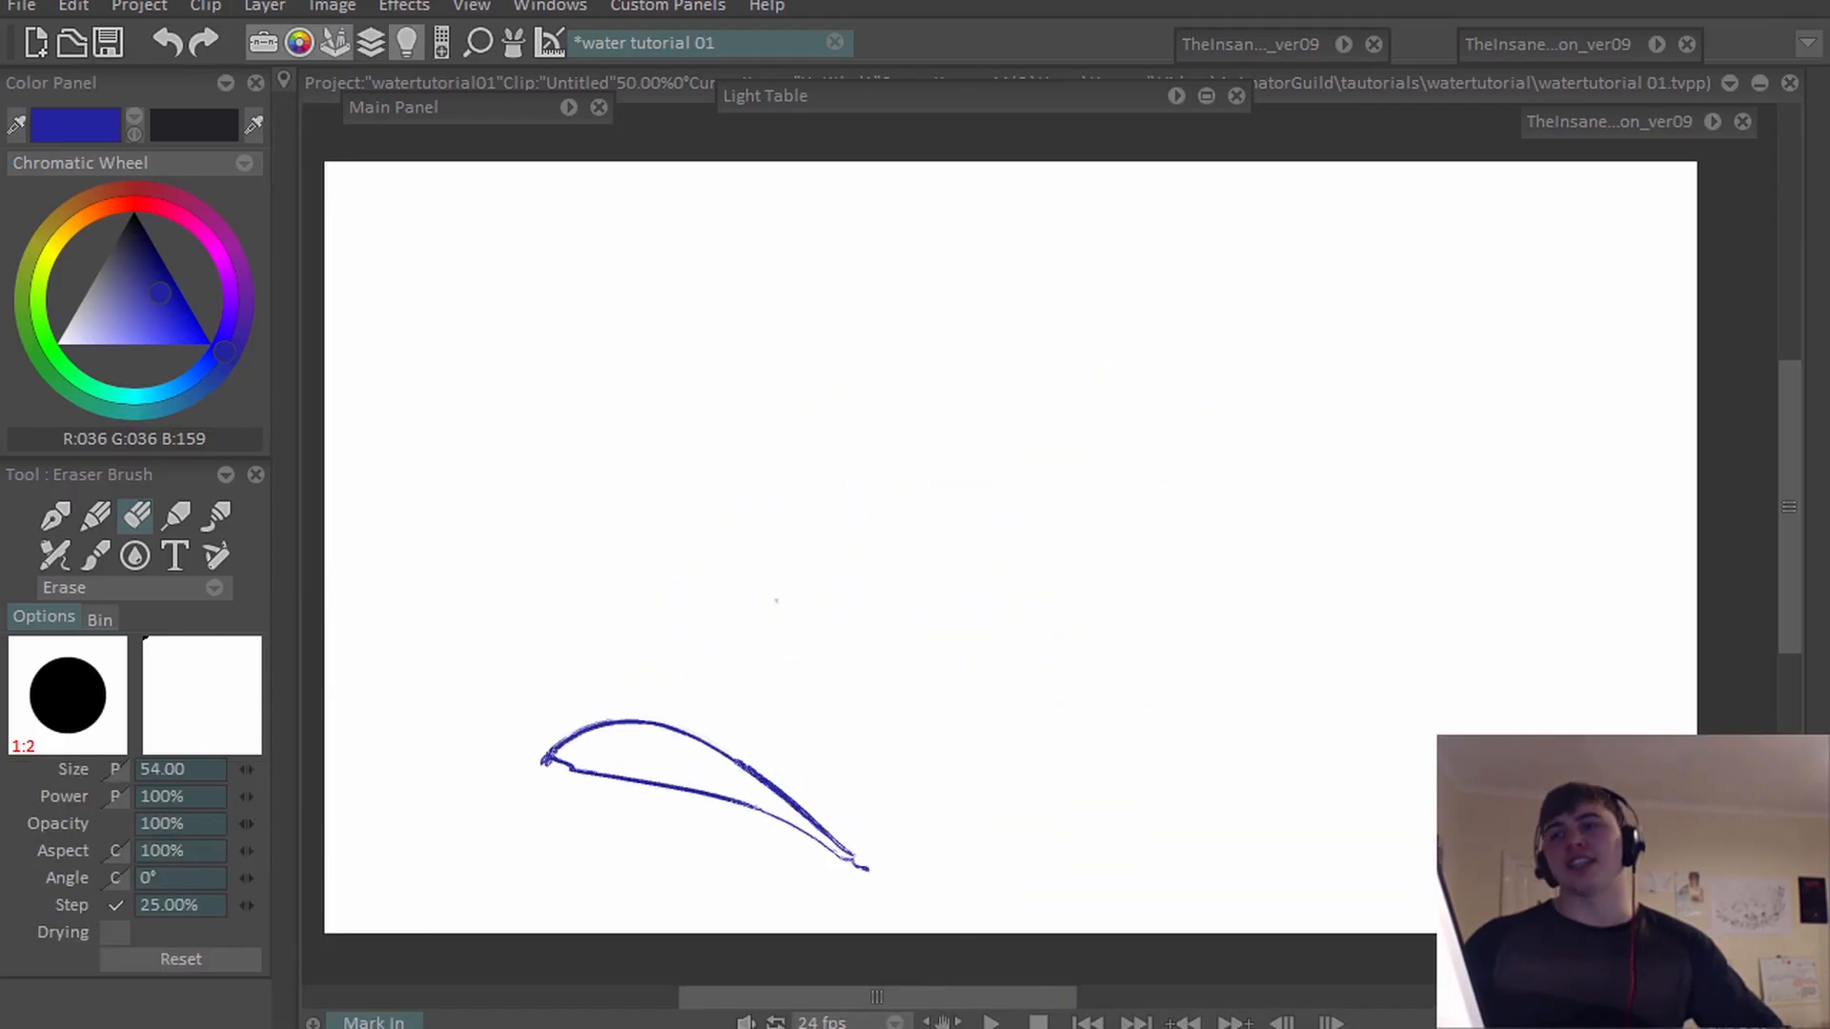
Scrub through the splash animation and compare neighbouring frames to examine how the water strings break into droplets.
mouse_move(848, 993)
left_mouse_down()
mouse_move(663, 994)
mouse_move(924, 938)
mouse_move(926, 963)
mouse_move(1015, 924)
mouse_move(1197, 976)
mouse_move(1439, 1001)
mouse_move(1084, 953)
left_mouse_up()
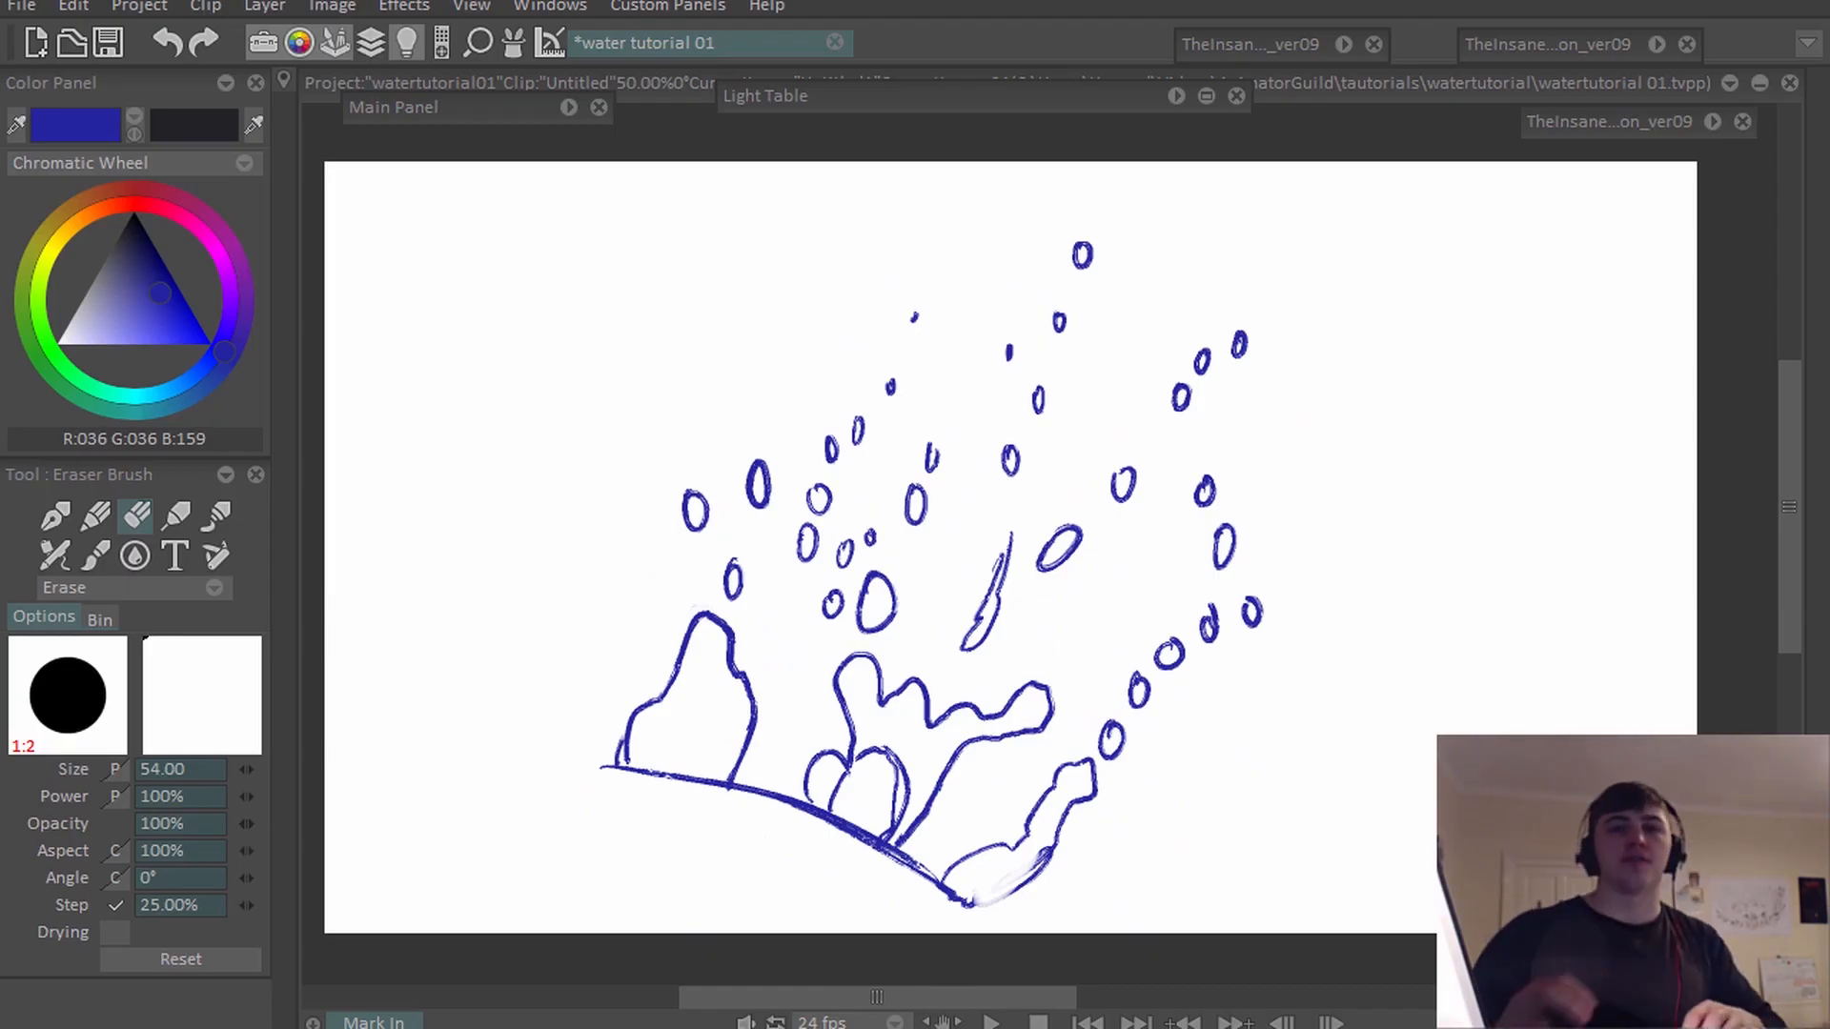
mouse_move(1000, 1028)
left_mouse_down()
mouse_move(586, 1025)
mouse_move(1201, 1028)
mouse_move(886, 1027)
left_mouse_up()
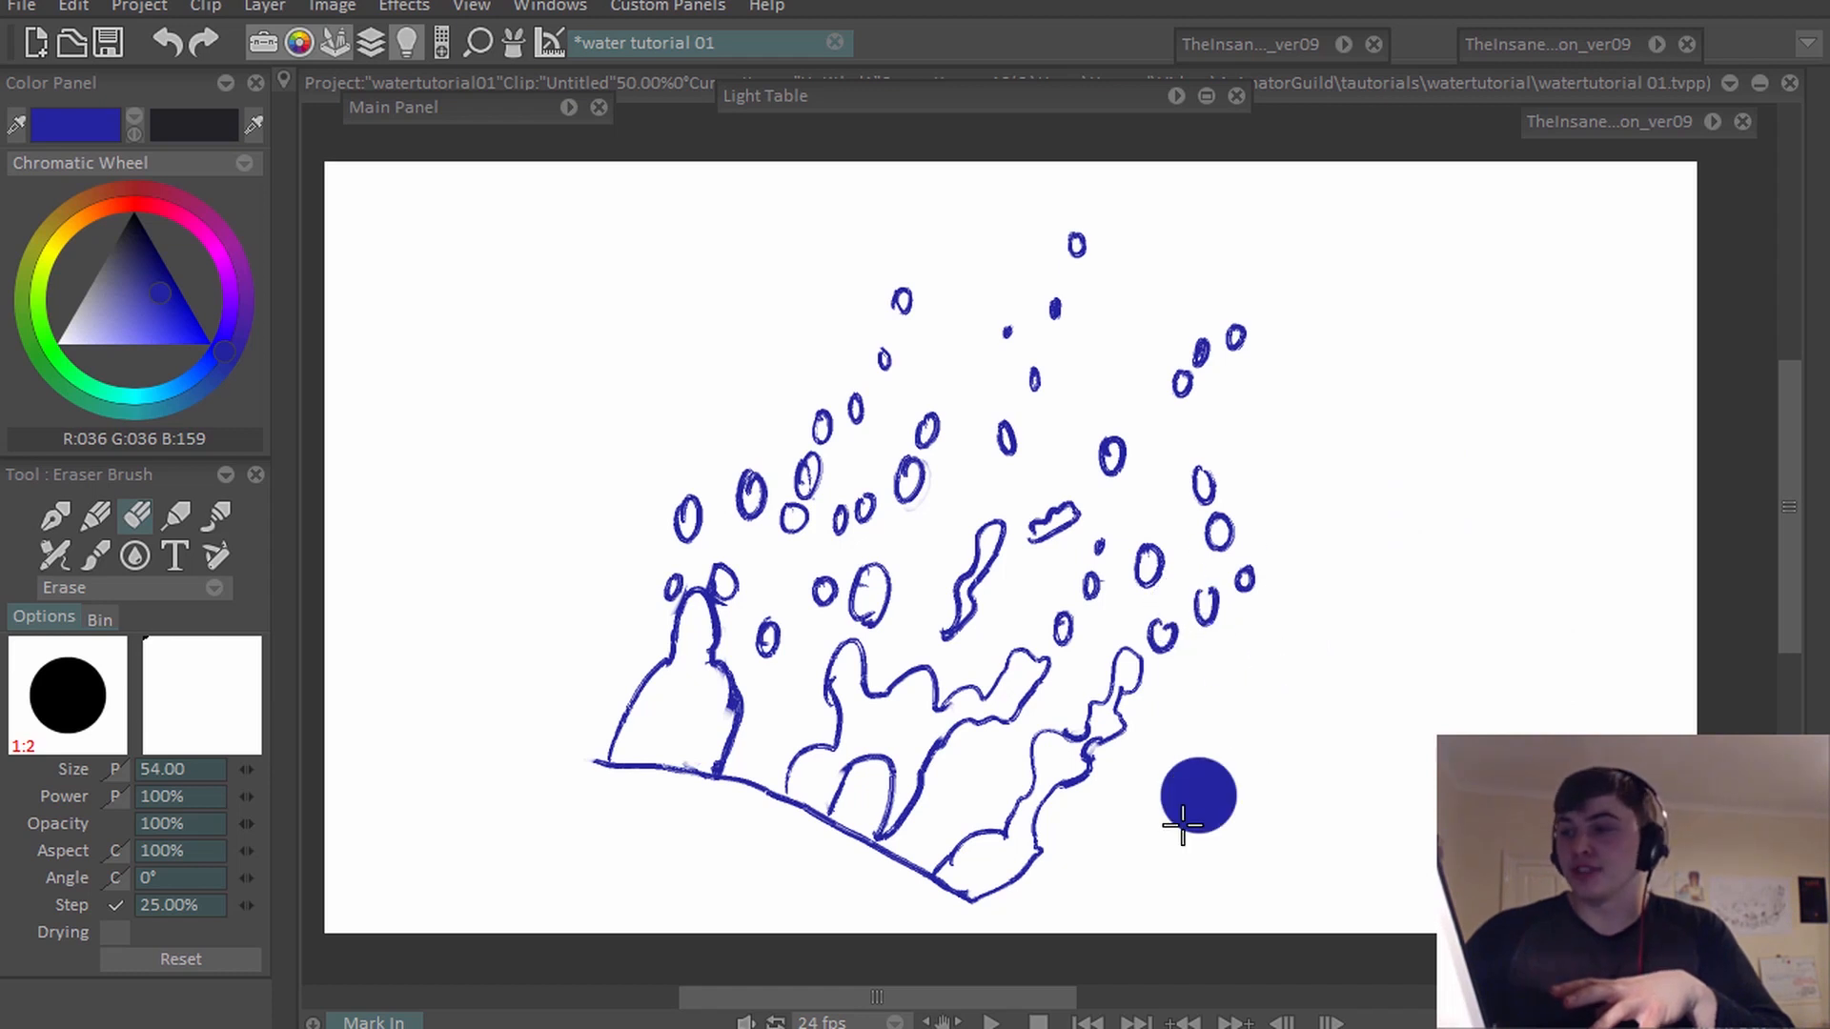
left_click(941, 1024)
key("Left")
key("Left")
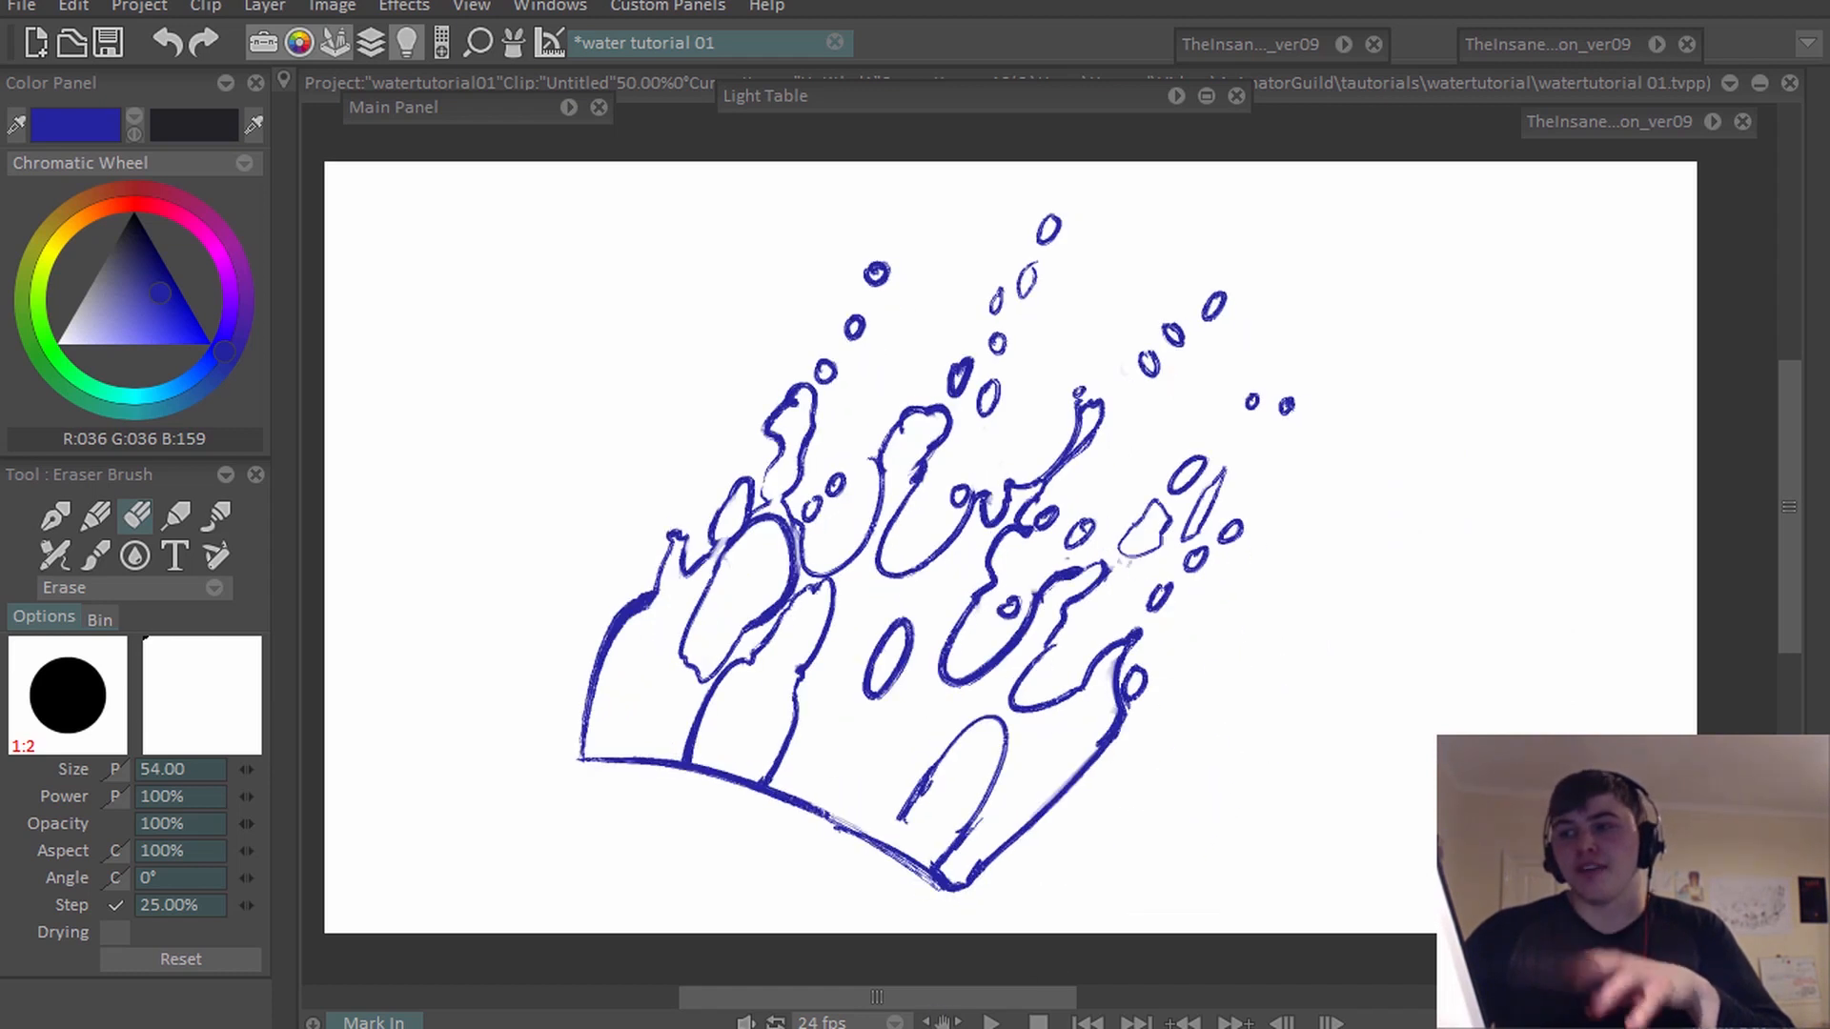
key("Right")
key("Right")
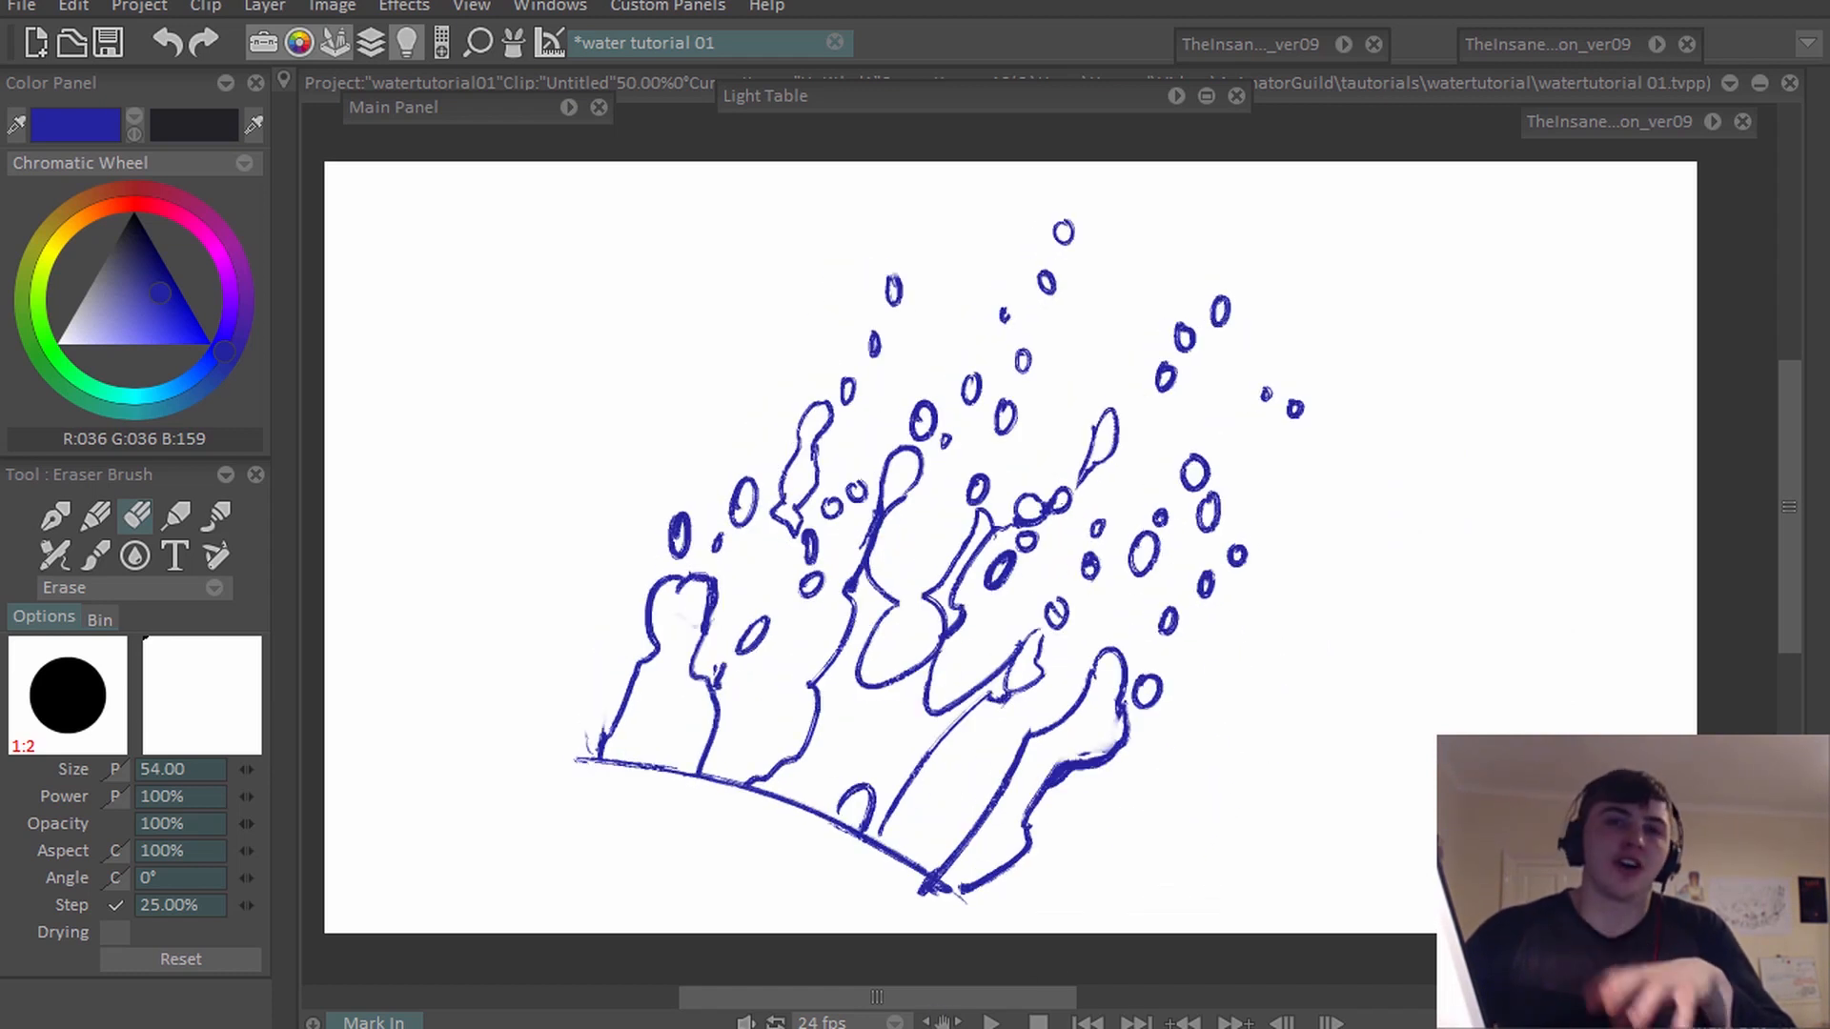
key("Left")
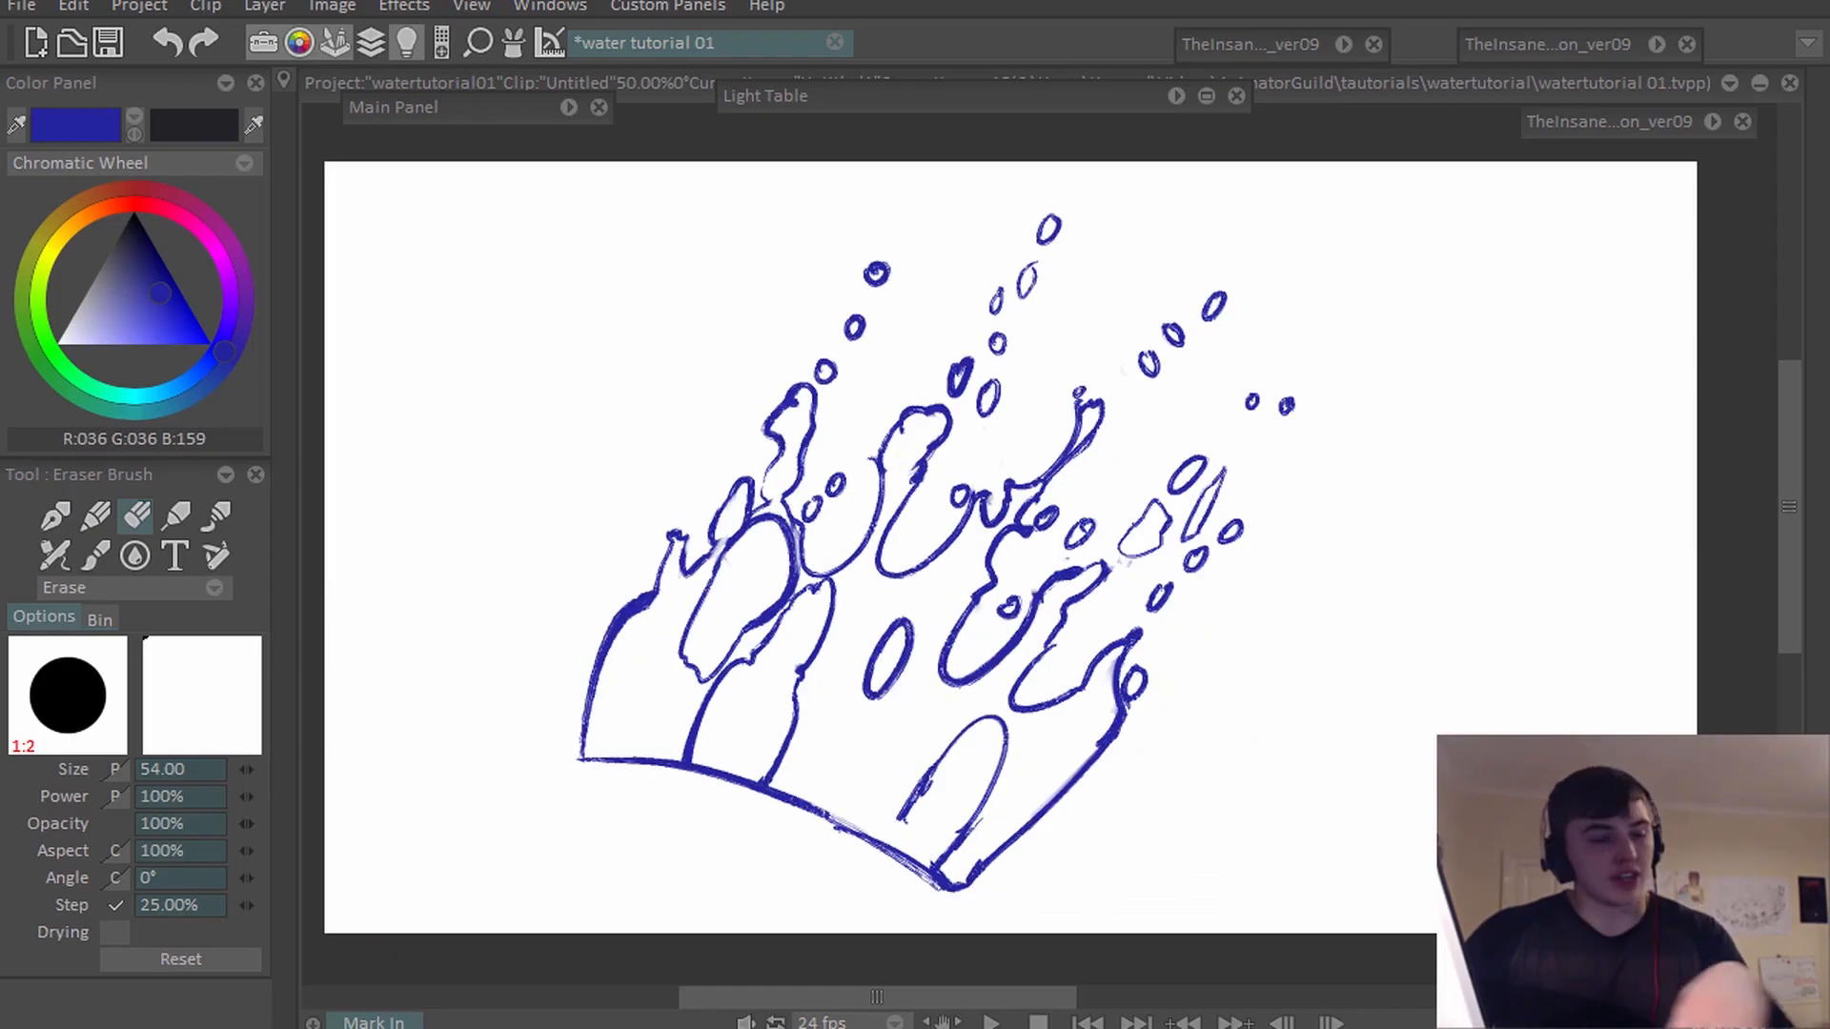
left_click(995, 1026)
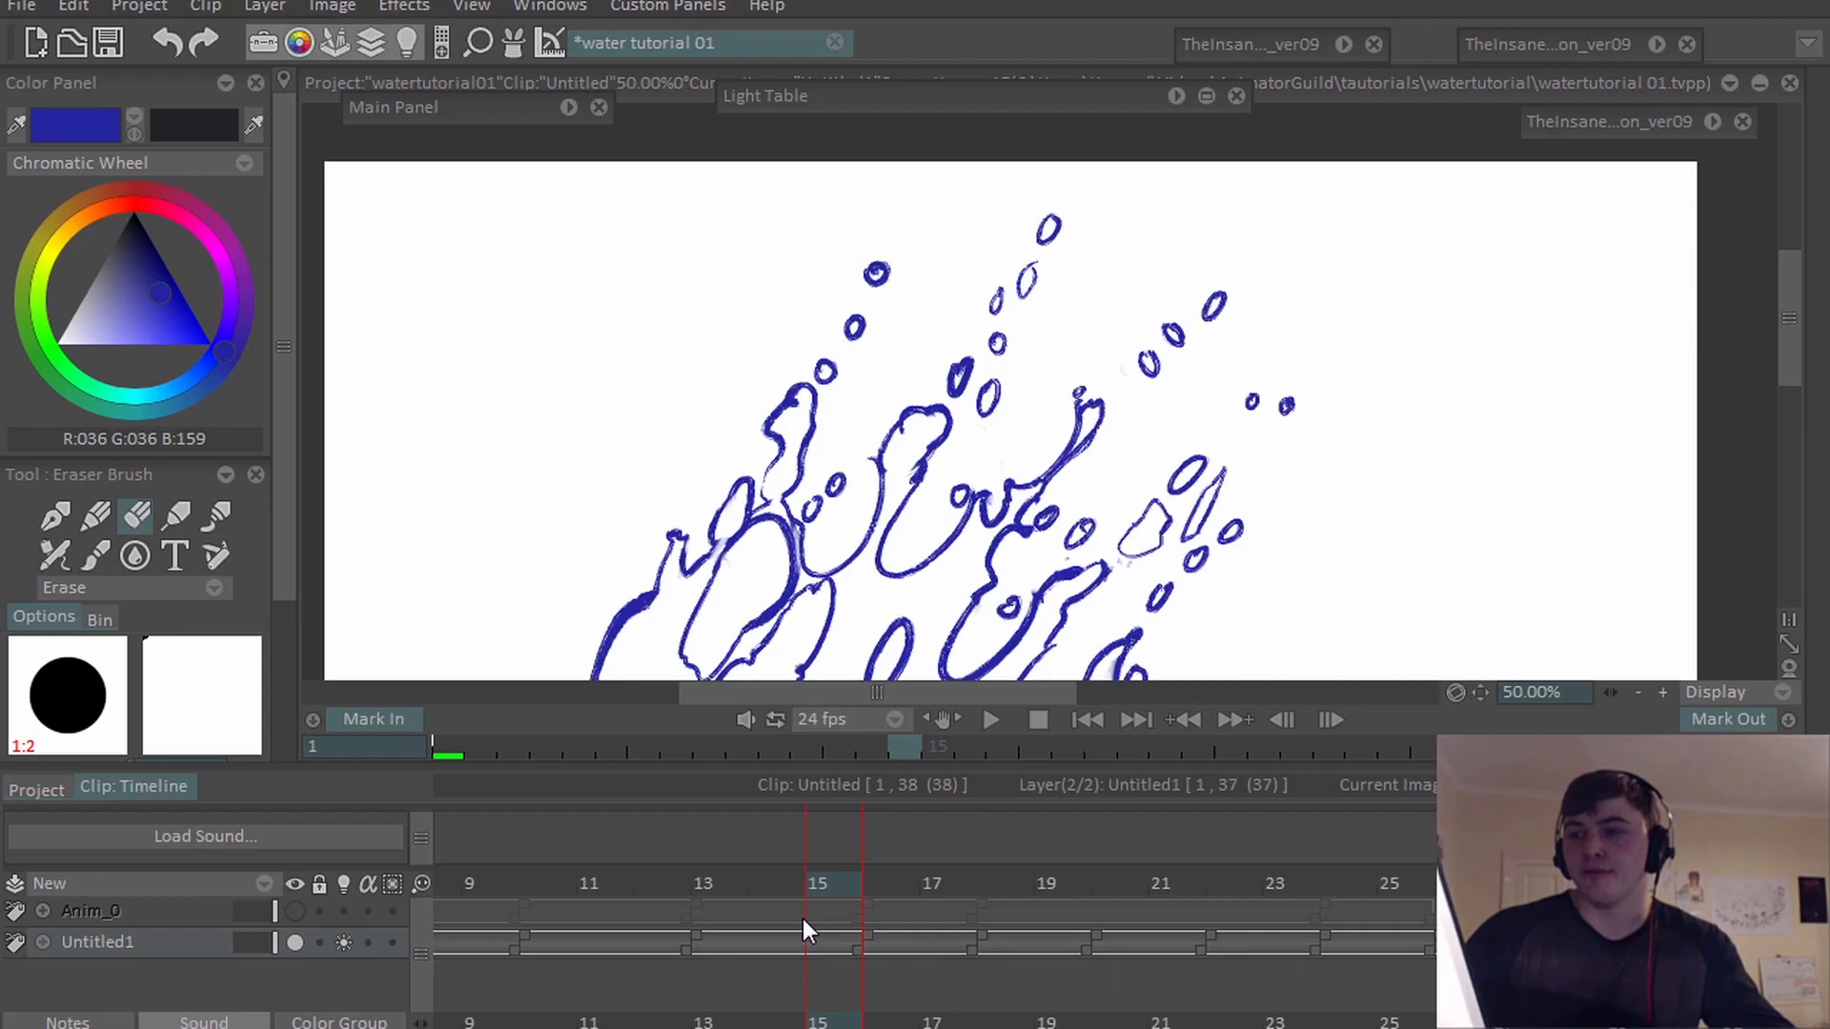
key("Tab")
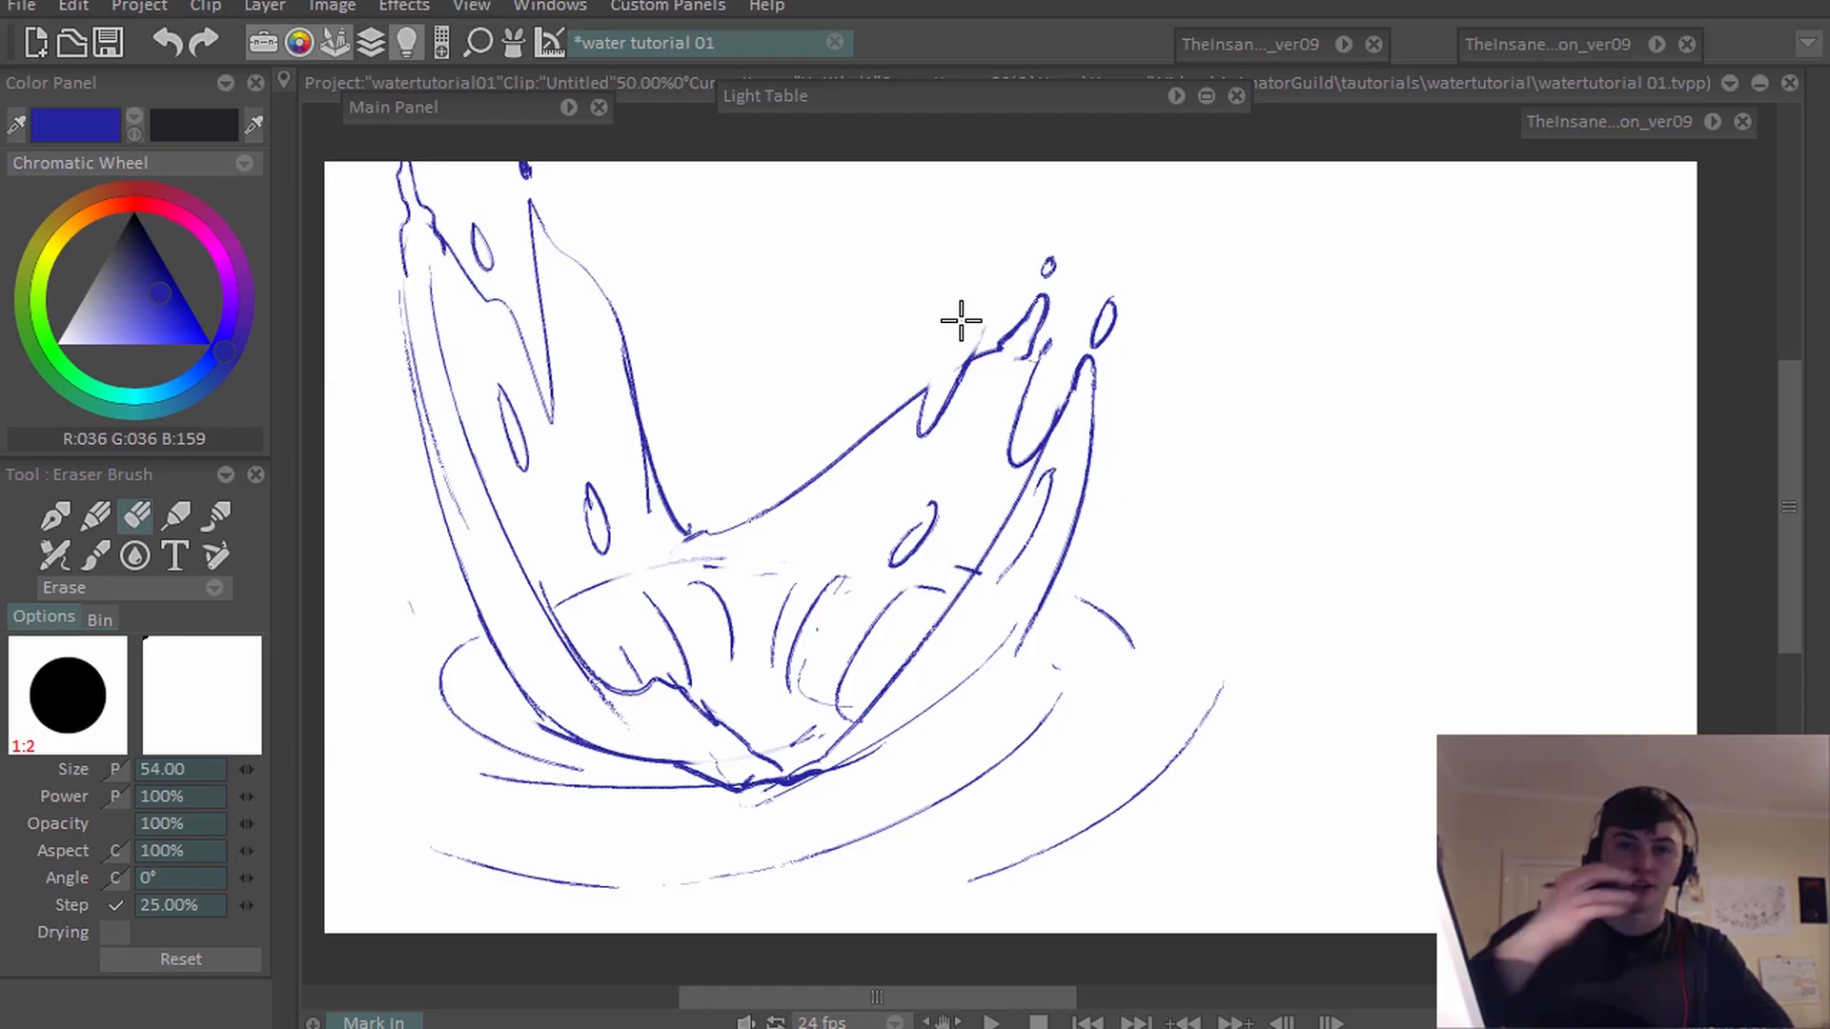
Handwrite a frame-order note beside the splash: 1 with an arrow to 25, "2 3 4..." above it, and a circled 5 below.
key("b")
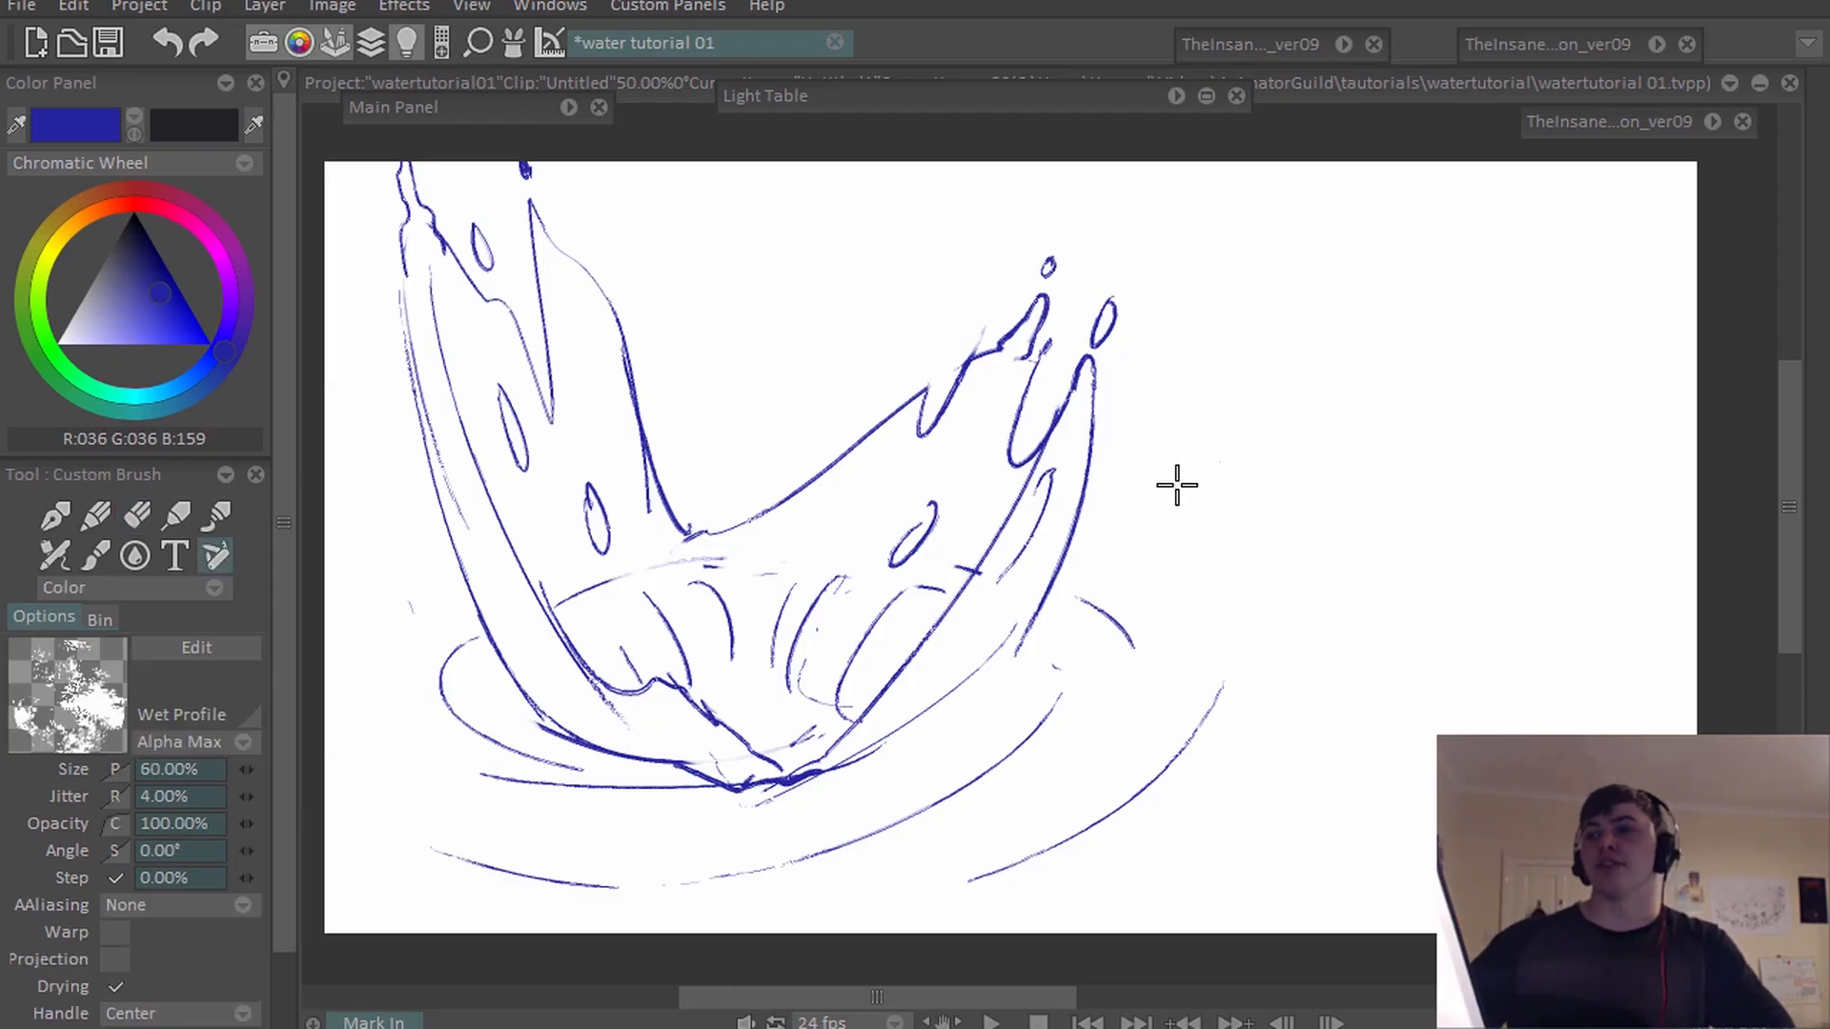
mouse_move(1193, 290)
left_mouse_down()
mouse_move(1208, 364)
mouse_move(1533, 369)
mouse_move(1513, 365)
mouse_move(1503, 403)
mouse_move(1544, 380)
mouse_move(1590, 385)
mouse_move(1642, 359)
left_mouse_up()
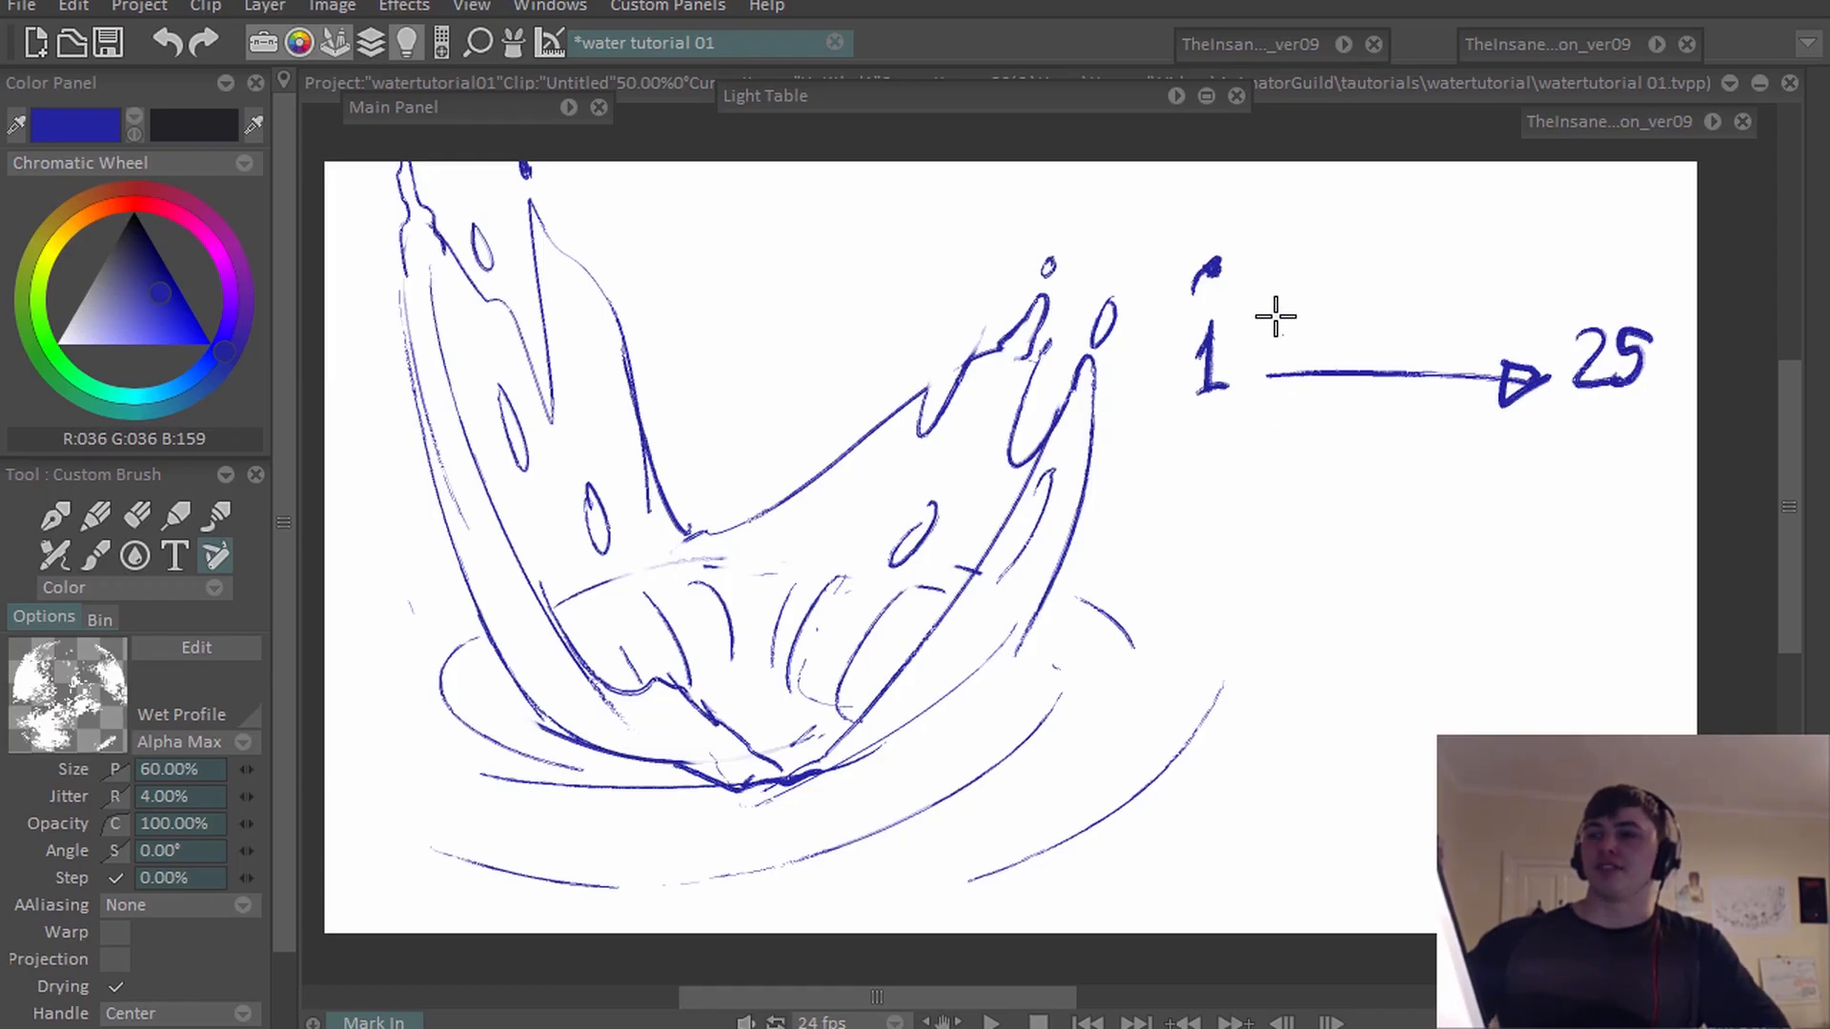
mouse_move(1282, 303)
left_mouse_down()
mouse_move(1314, 336)
mouse_move(1425, 319)
mouse_move(1415, 340)
left_mouse_up()
left_click(1443, 330)
left_click(1484, 327)
left_click(1506, 329)
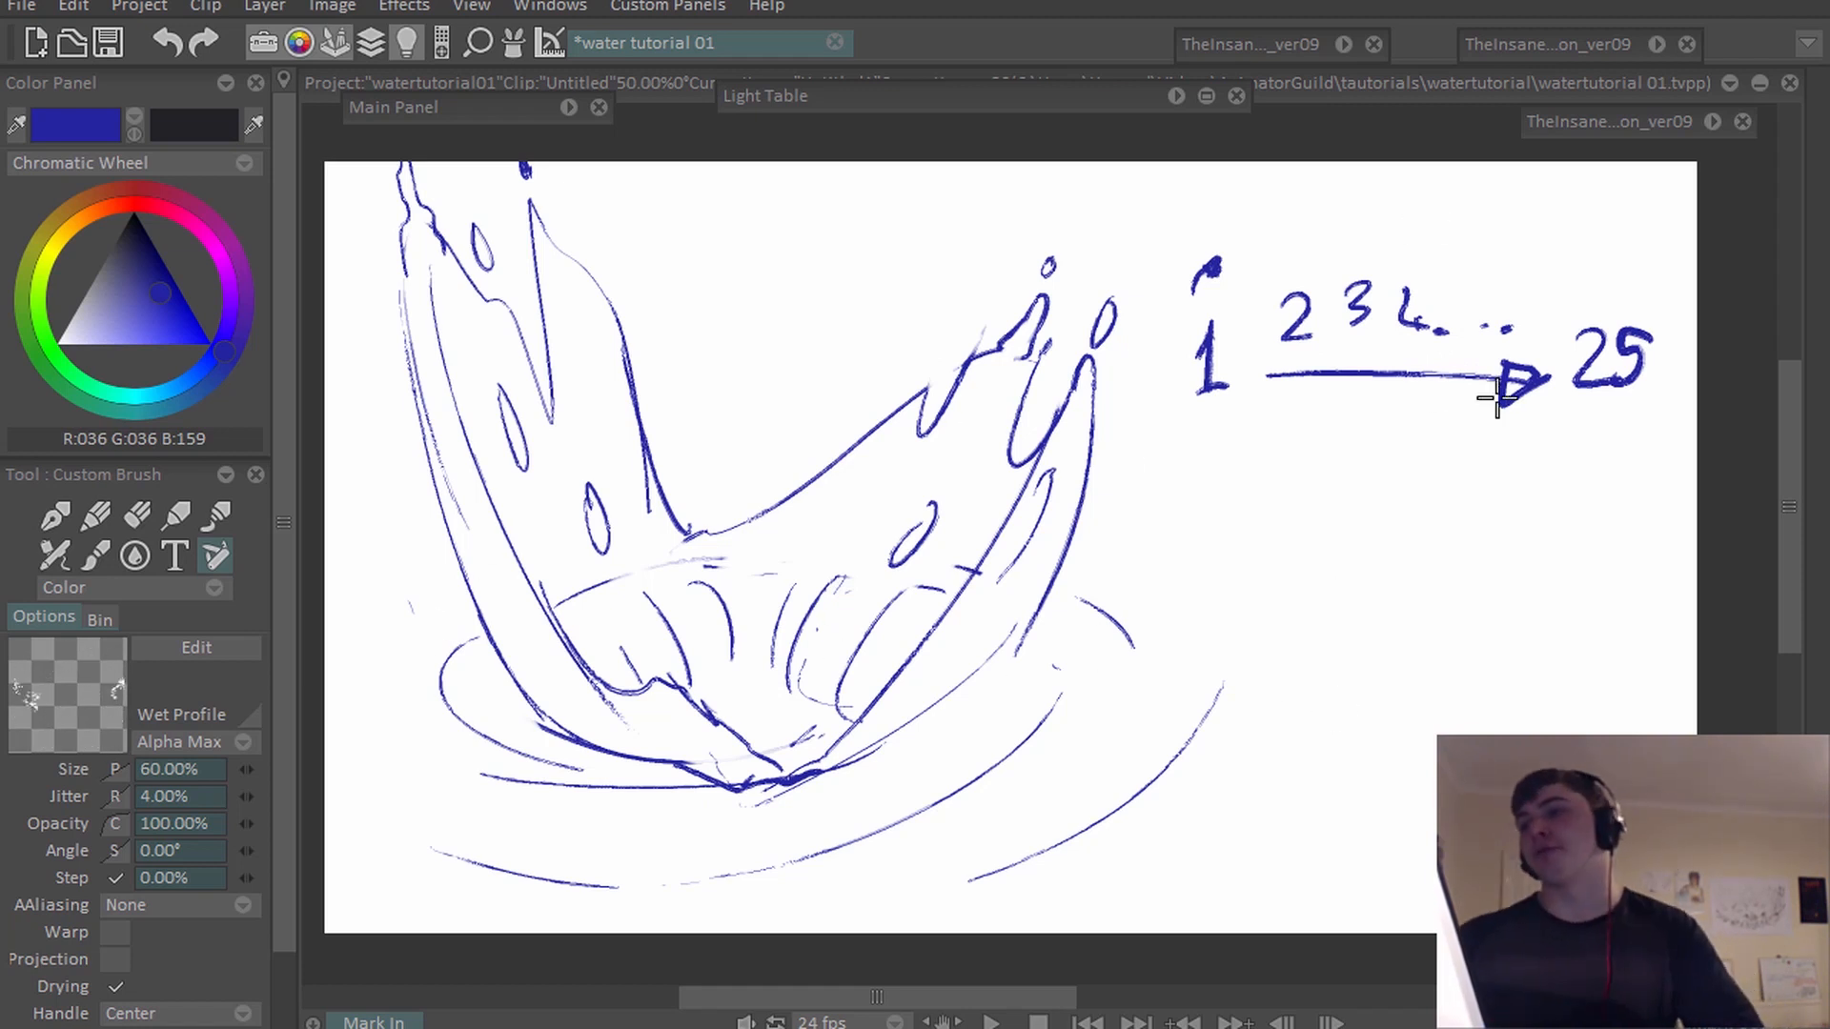
mouse_move(1458, 399)
left_mouse_down()
mouse_move(1436, 436)
mouse_move(1450, 368)
mouse_move(1420, 383)
left_mouse_up()
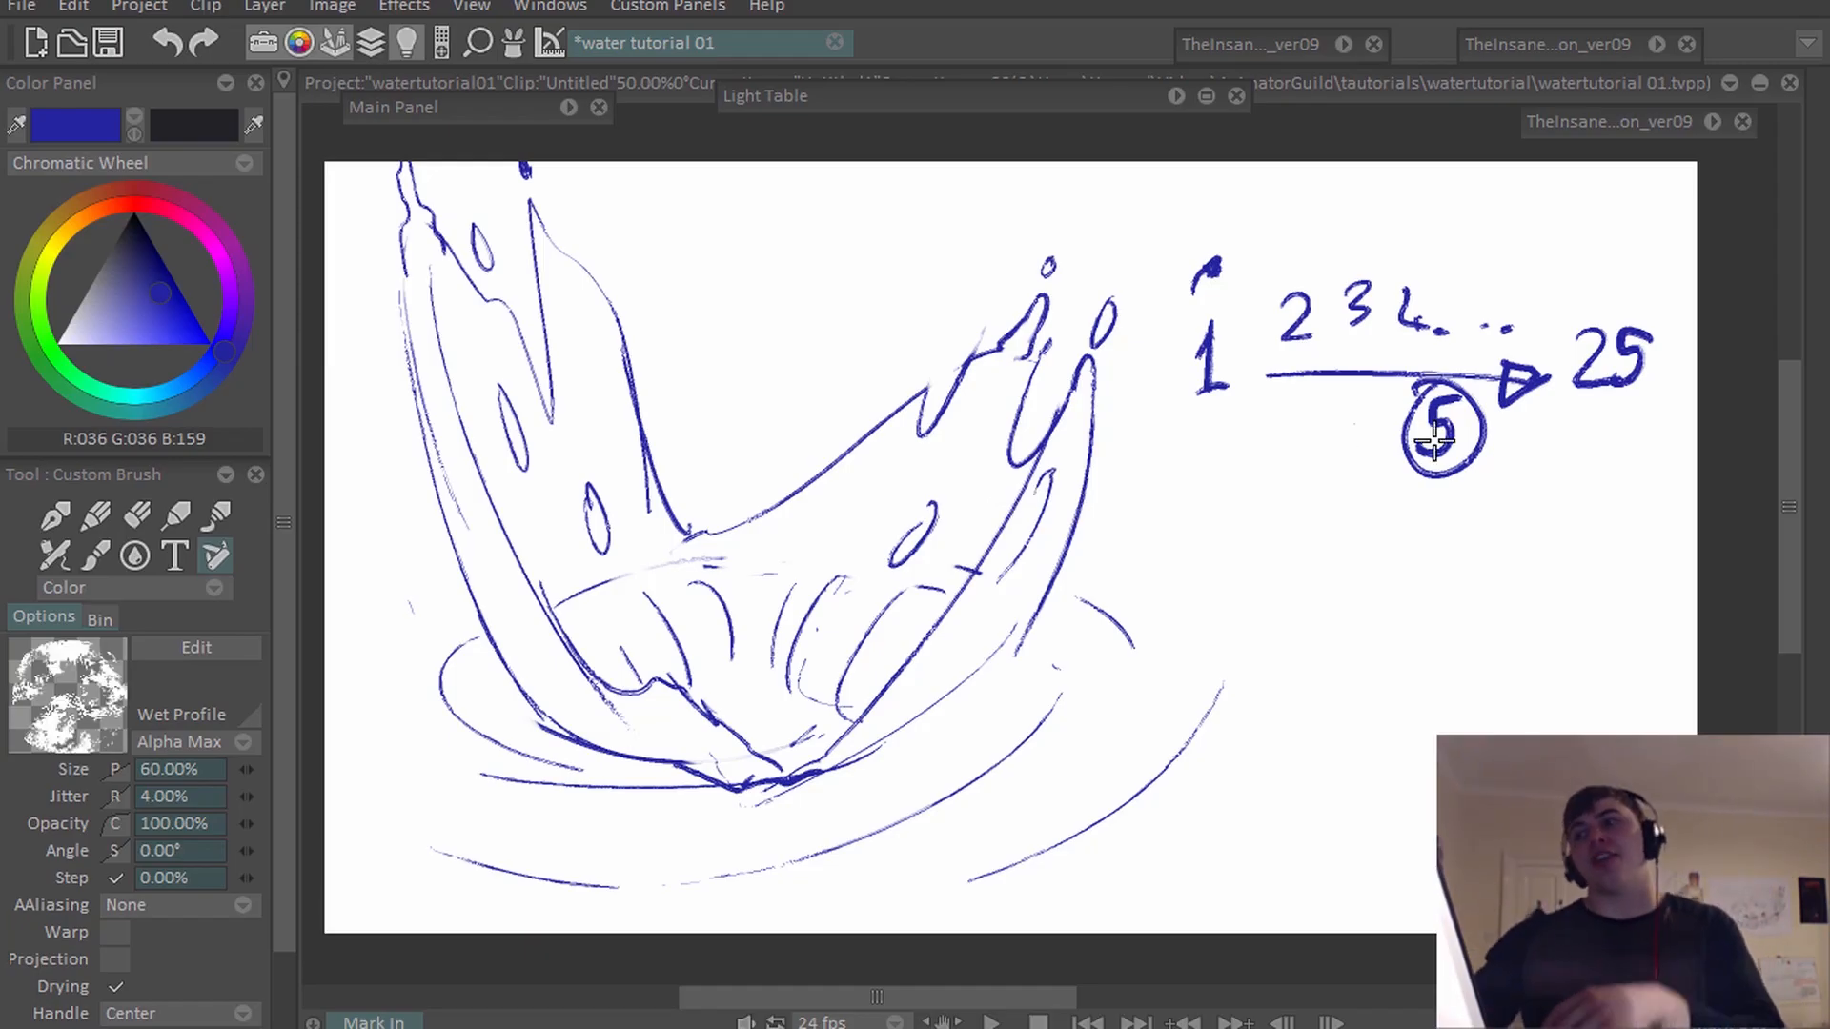
Draw an arrow running back from below the circled 5 towards frame 1, and a line running forward towards 25.
mouse_move(1434, 493)
left_mouse_down()
mouse_move(1351, 485)
mouse_move(1386, 470)
mouse_move(1401, 503)
mouse_move(1346, 484)
left_mouse_up()
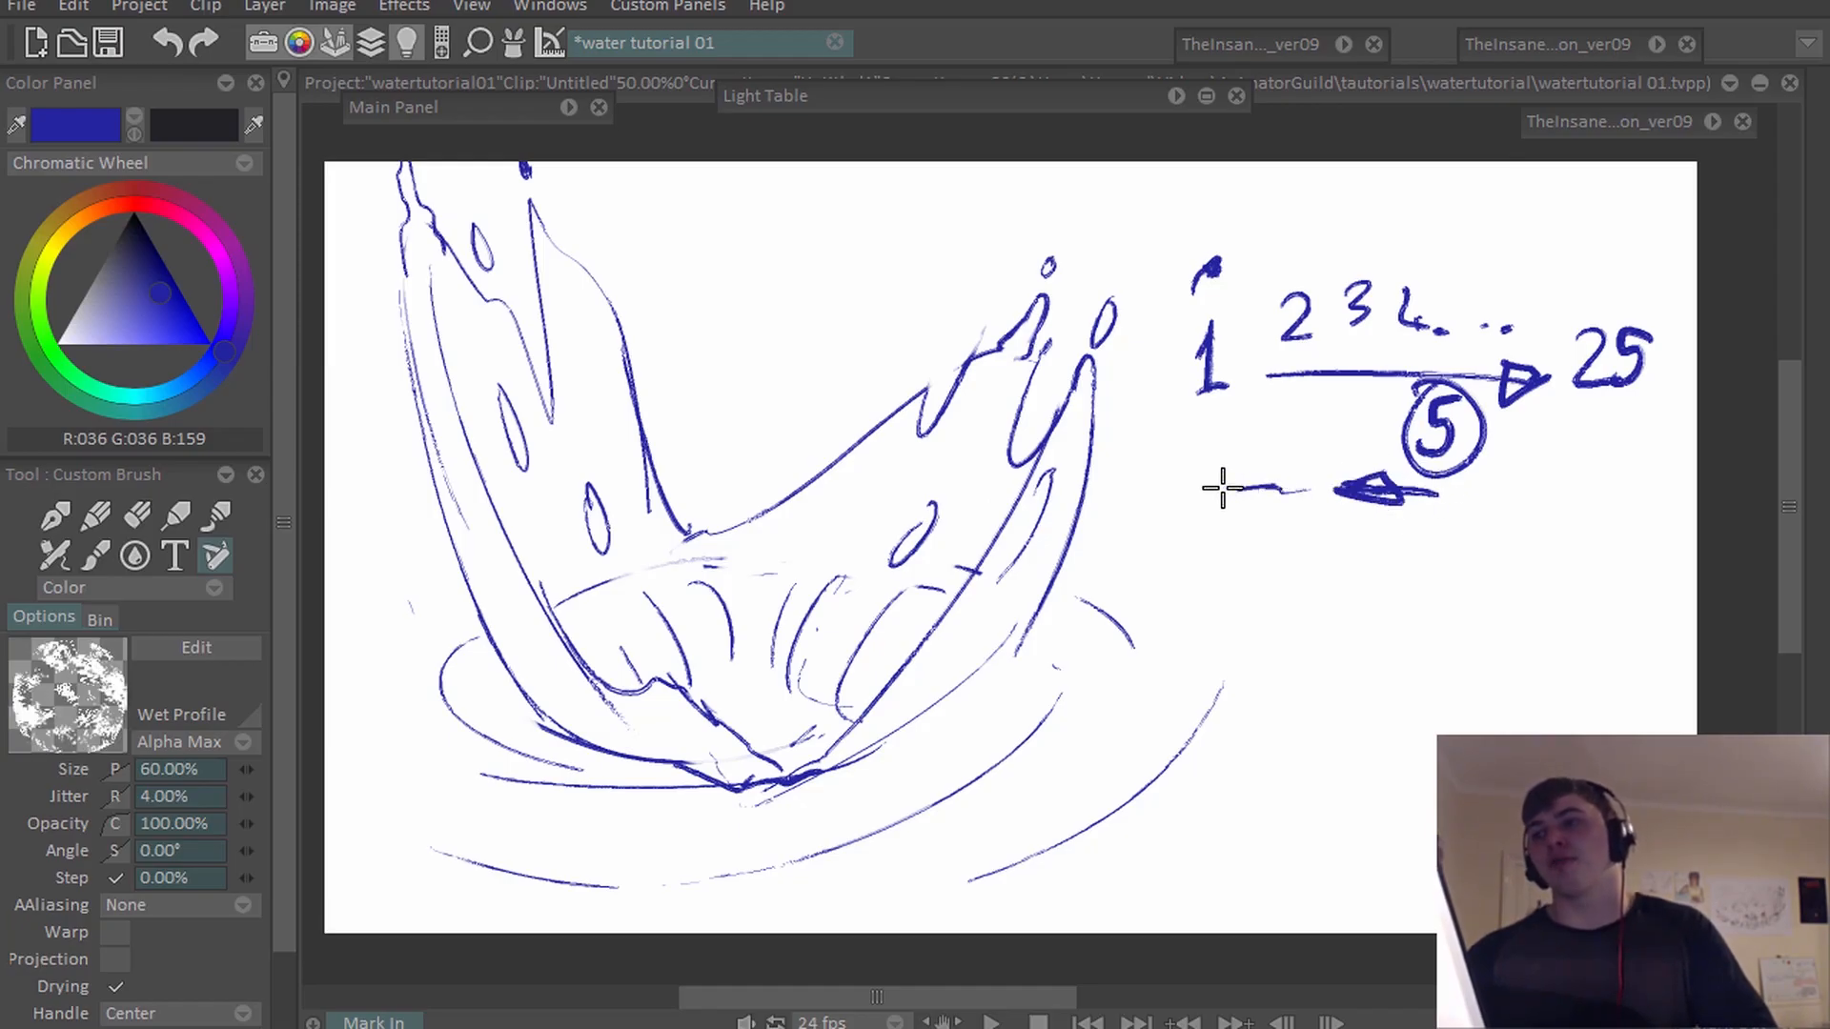
mouse_move(1214, 492)
left_mouse_down()
mouse_move(1225, 428)
mouse_move(1213, 485)
mouse_move(1461, 496)
mouse_move(1431, 500)
mouse_move(1601, 483)
mouse_move(1576, 468)
mouse_move(1569, 491)
mouse_move(1618, 484)
left_mouse_up()
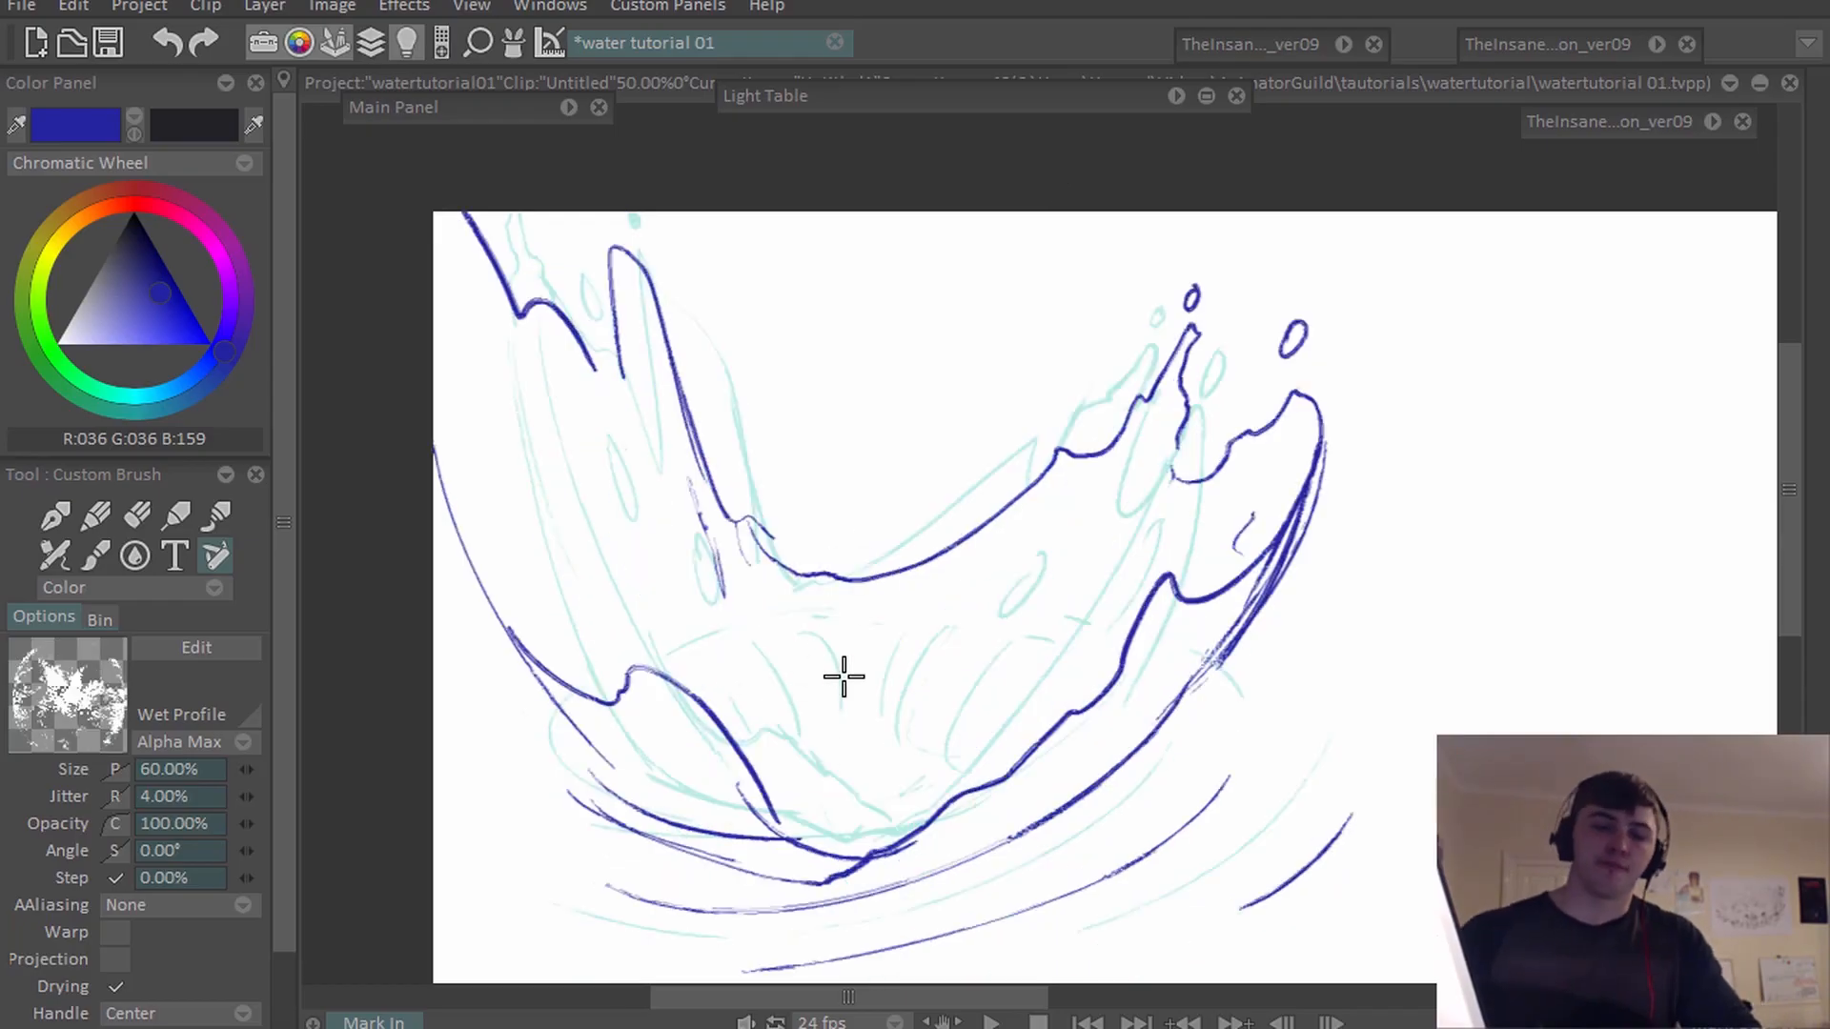
Beside the splash, sketch a horizontal water surface line with a solid oval object sinking below it, then redraw the object slightly lower.
mouse_move(1426, 468)
left_mouse_down()
mouse_move(1633, 472)
mouse_move(1363, 494)
left_mouse_up()
left_click_drag(1501, 640, 1516, 567)
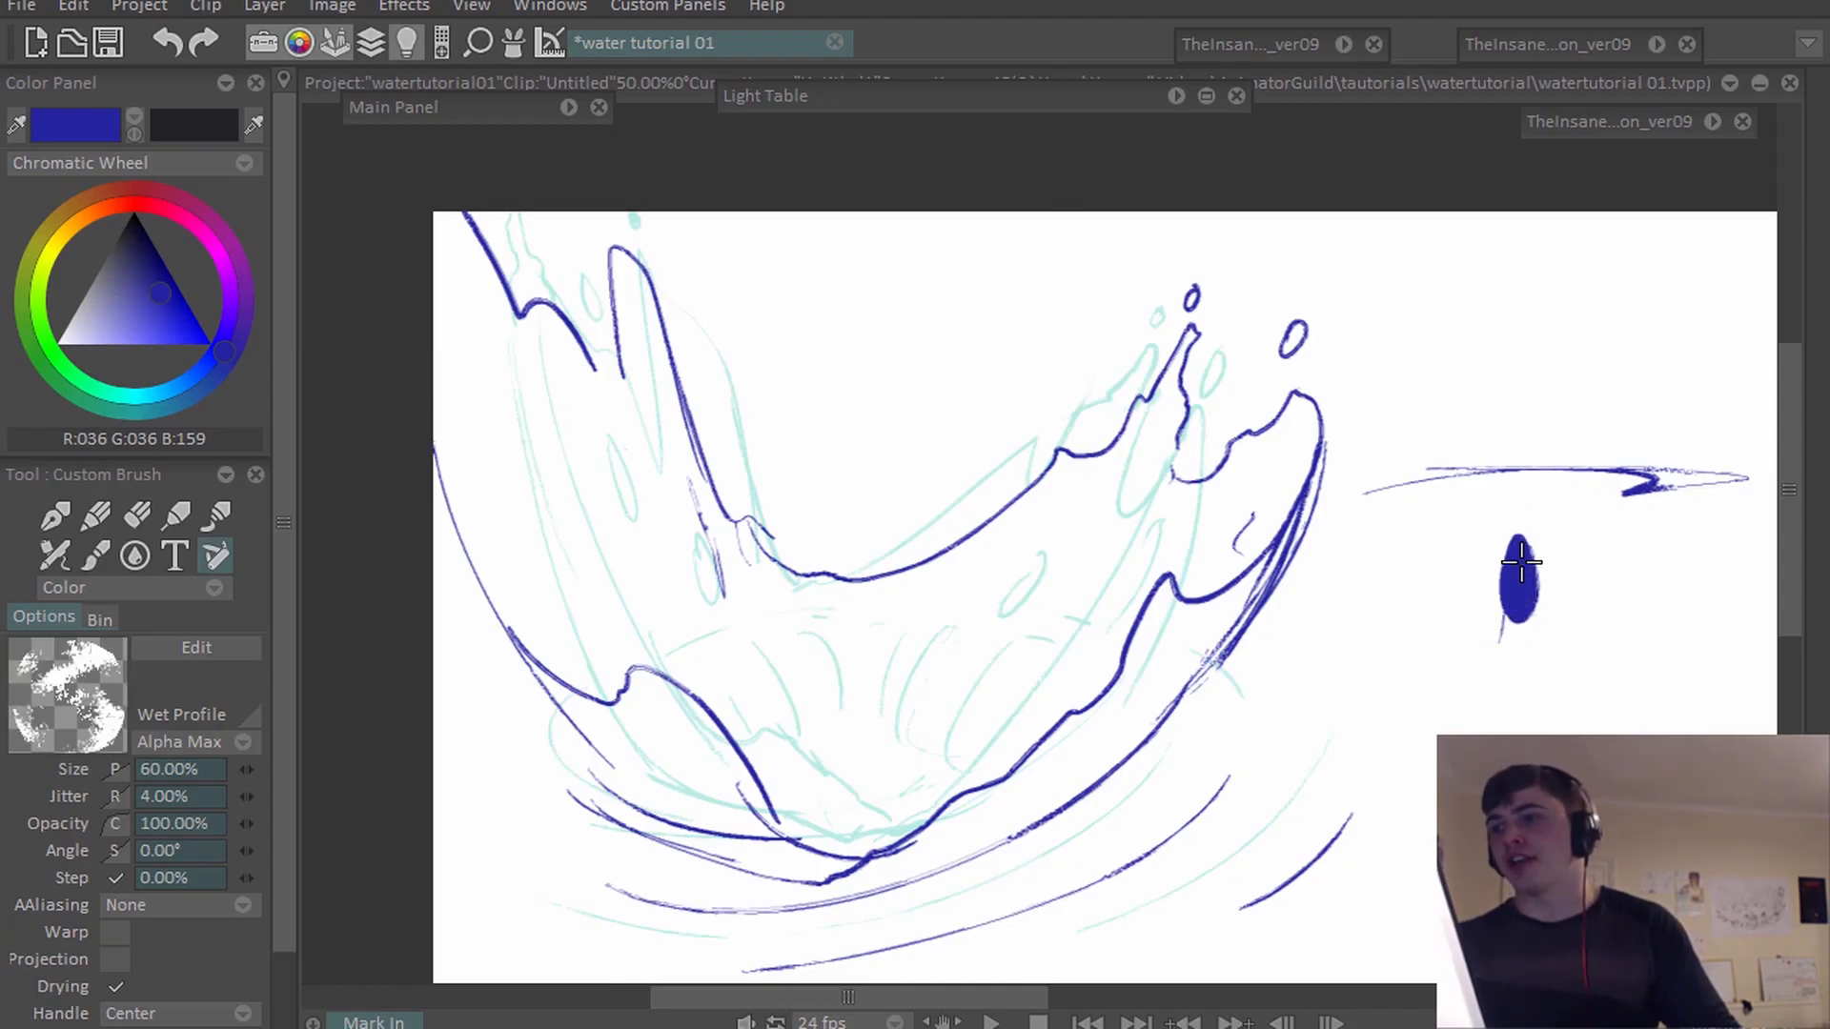
key("e")
left_click_drag(1506, 633, 1519, 540)
key("b")
left_click_drag(1510, 612, 1516, 651)
Sketch cavity walls narrowing from the water surface to the sinking object, with one arrow pointing down and two pointing inward.
mouse_move(1556, 255)
left_mouse_down()
mouse_move(1523, 406)
mouse_move(1556, 354)
left_mouse_up()
mouse_move(1475, 476)
left_mouse_down()
mouse_move(1504, 499)
mouse_move(1502, 598)
left_mouse_up()
key("ctrl+z")
left_click_drag(1475, 477, 1504, 598)
key("ctrl+z")
left_click_drag(1475, 472, 1502, 598)
mouse_move(1580, 473)
left_mouse_down()
mouse_move(1512, 626)
mouse_move(1503, 583)
mouse_move(1490, 642)
left_mouse_up()
mouse_move(1535, 572)
left_mouse_down()
mouse_move(1538, 627)
mouse_move(1513, 674)
left_mouse_up()
left_click_drag(1363, 543, 1468, 522)
left_click_drag(1561, 527, 1617, 536)
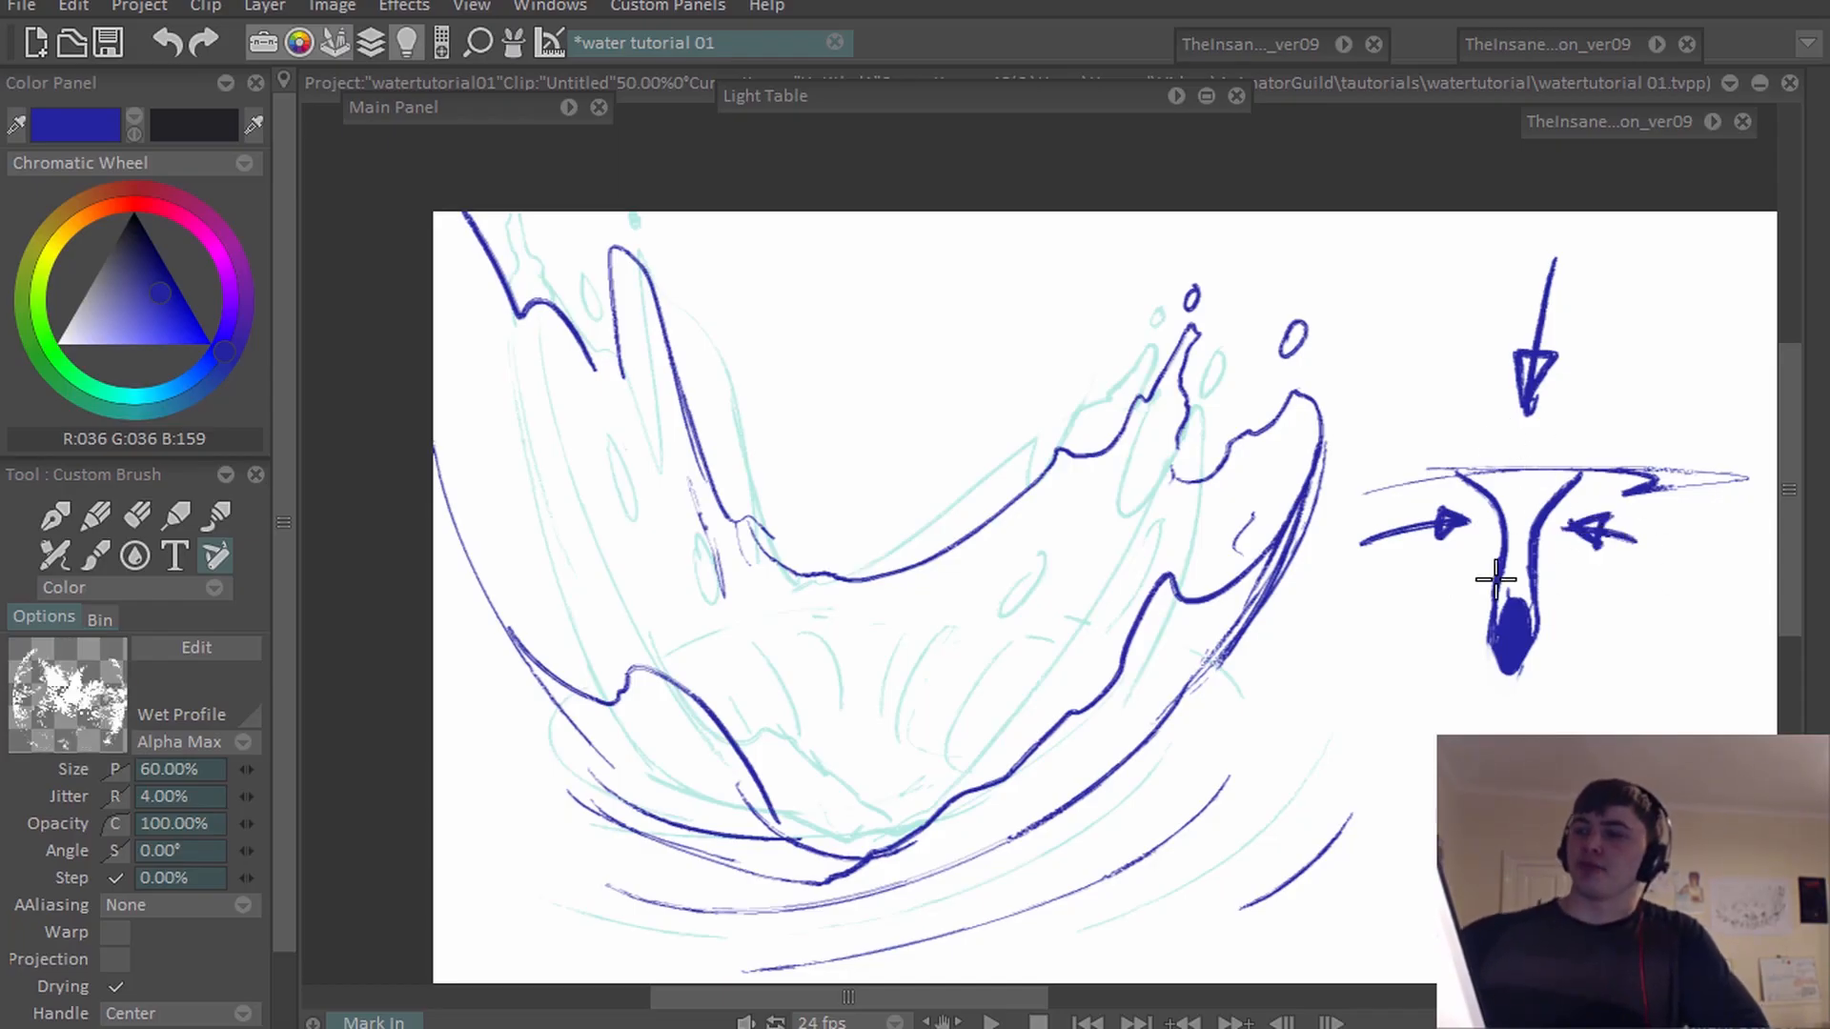
Draw an arrow rising from the cavity through the surface and erase the downward arrow above it.
mouse_move(1523, 492)
left_mouse_down()
mouse_move(1525, 409)
mouse_move(1552, 393)
left_mouse_up()
key("e")
mouse_move(1550, 314)
left_mouse_down()
mouse_move(1542, 359)
mouse_move(1555, 292)
mouse_move(1533, 231)
mouse_move(1534, 354)
left_mouse_up()
key("b")
key("ctrl+z")
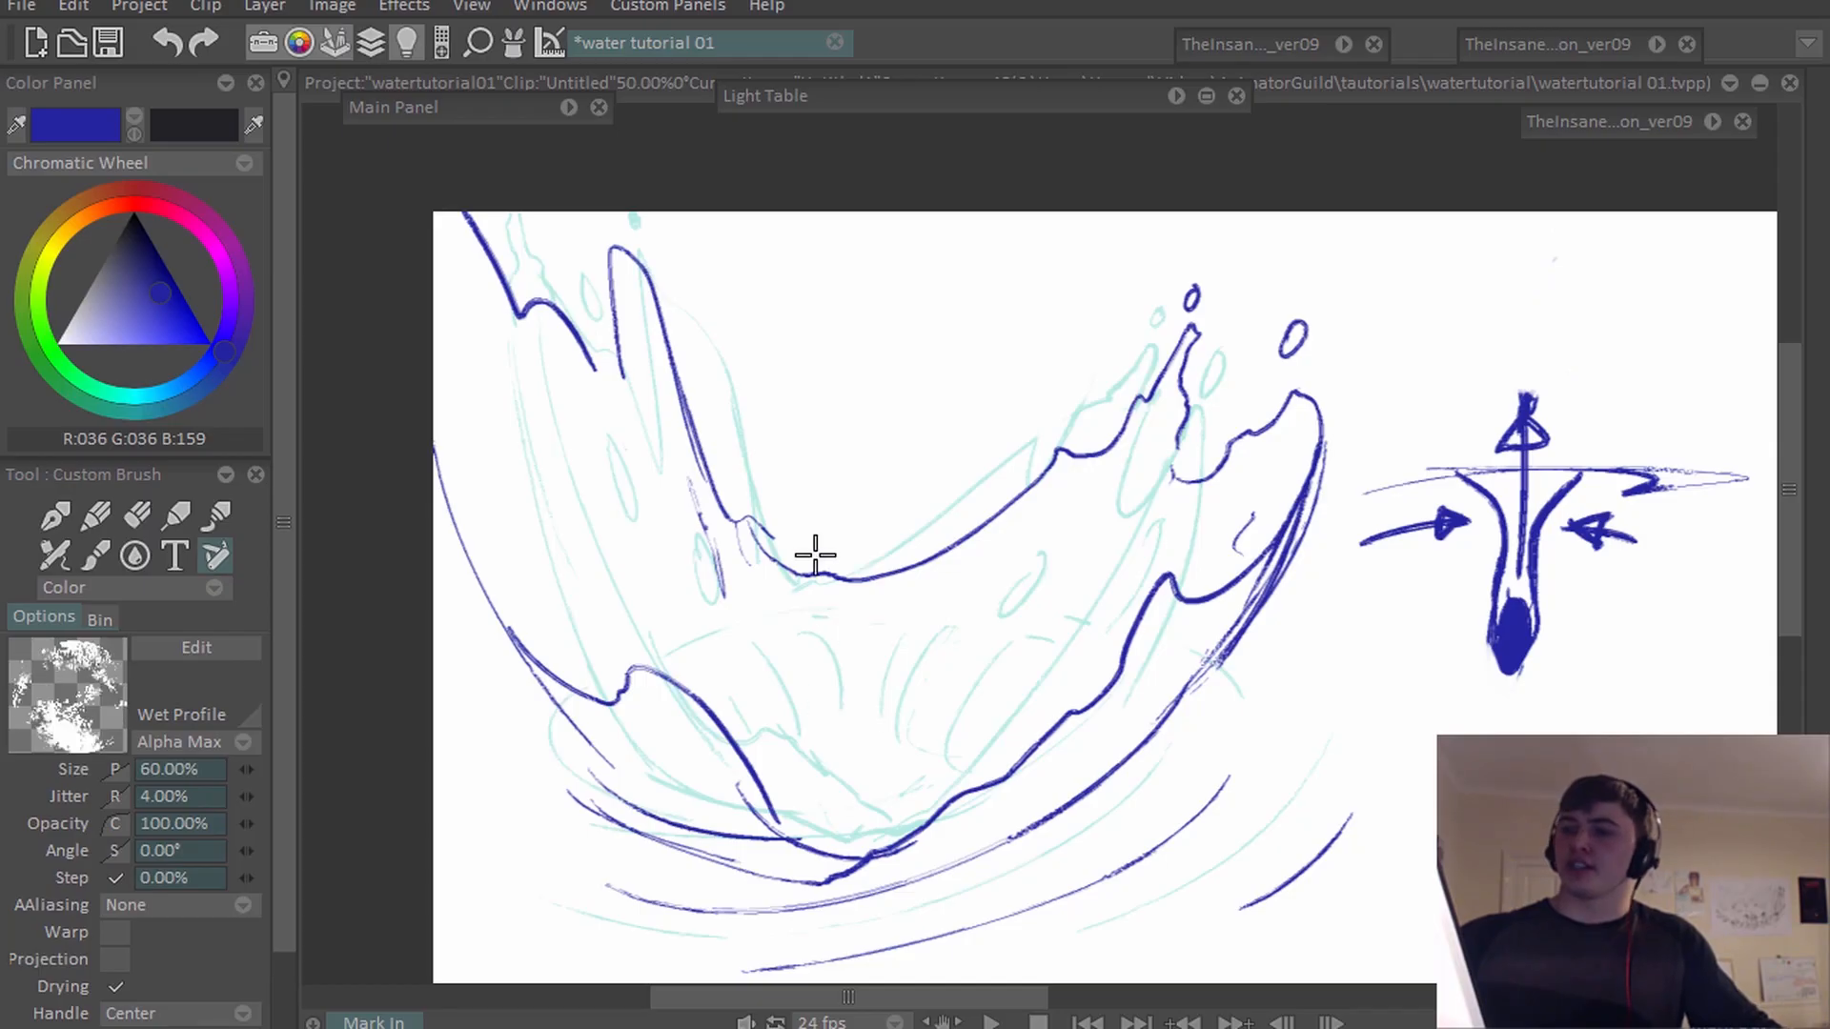
Sketch a tall water jet rising from the centre of the splash, and erase a gap in the side sketch's surface line.
mouse_move(831, 705)
left_mouse_down()
mouse_move(882, 474)
mouse_move(873, 392)
mouse_move(800, 580)
mouse_move(842, 388)
mouse_move(850, 233)
left_mouse_up()
key("ctrl+z")
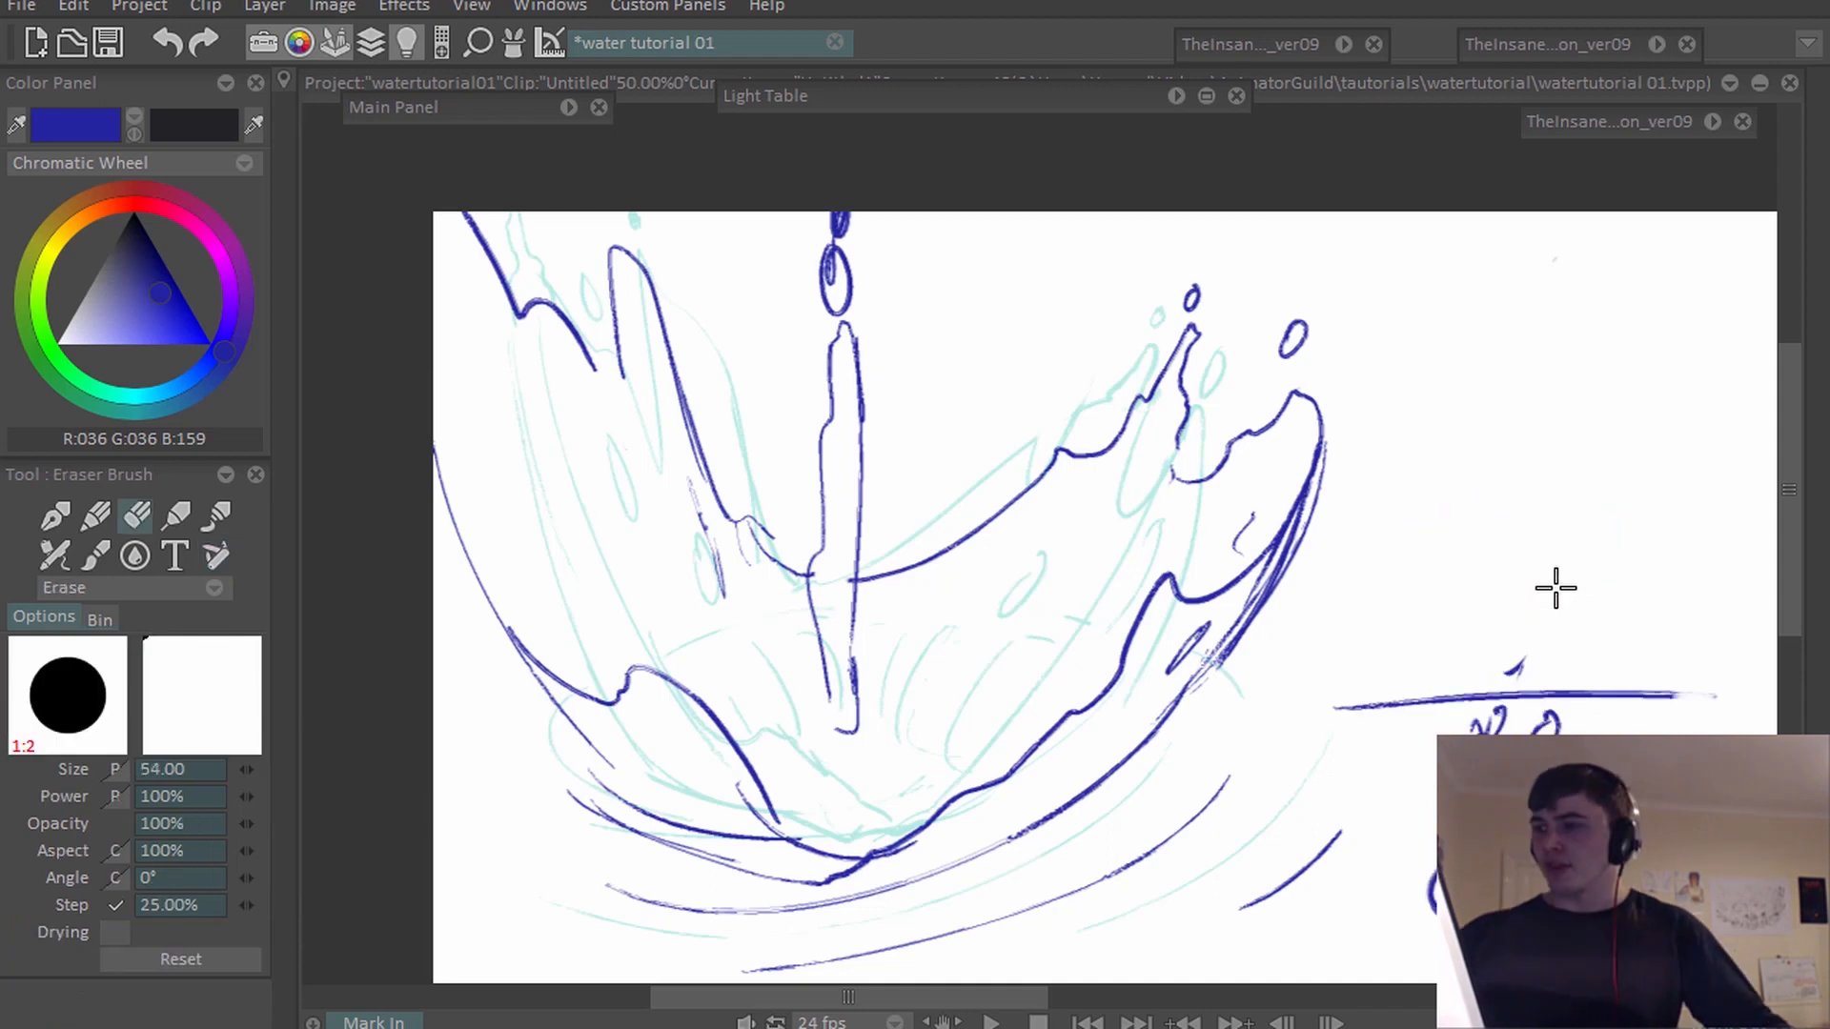
left_click_drag(1517, 659, 1485, 701)
key("e")
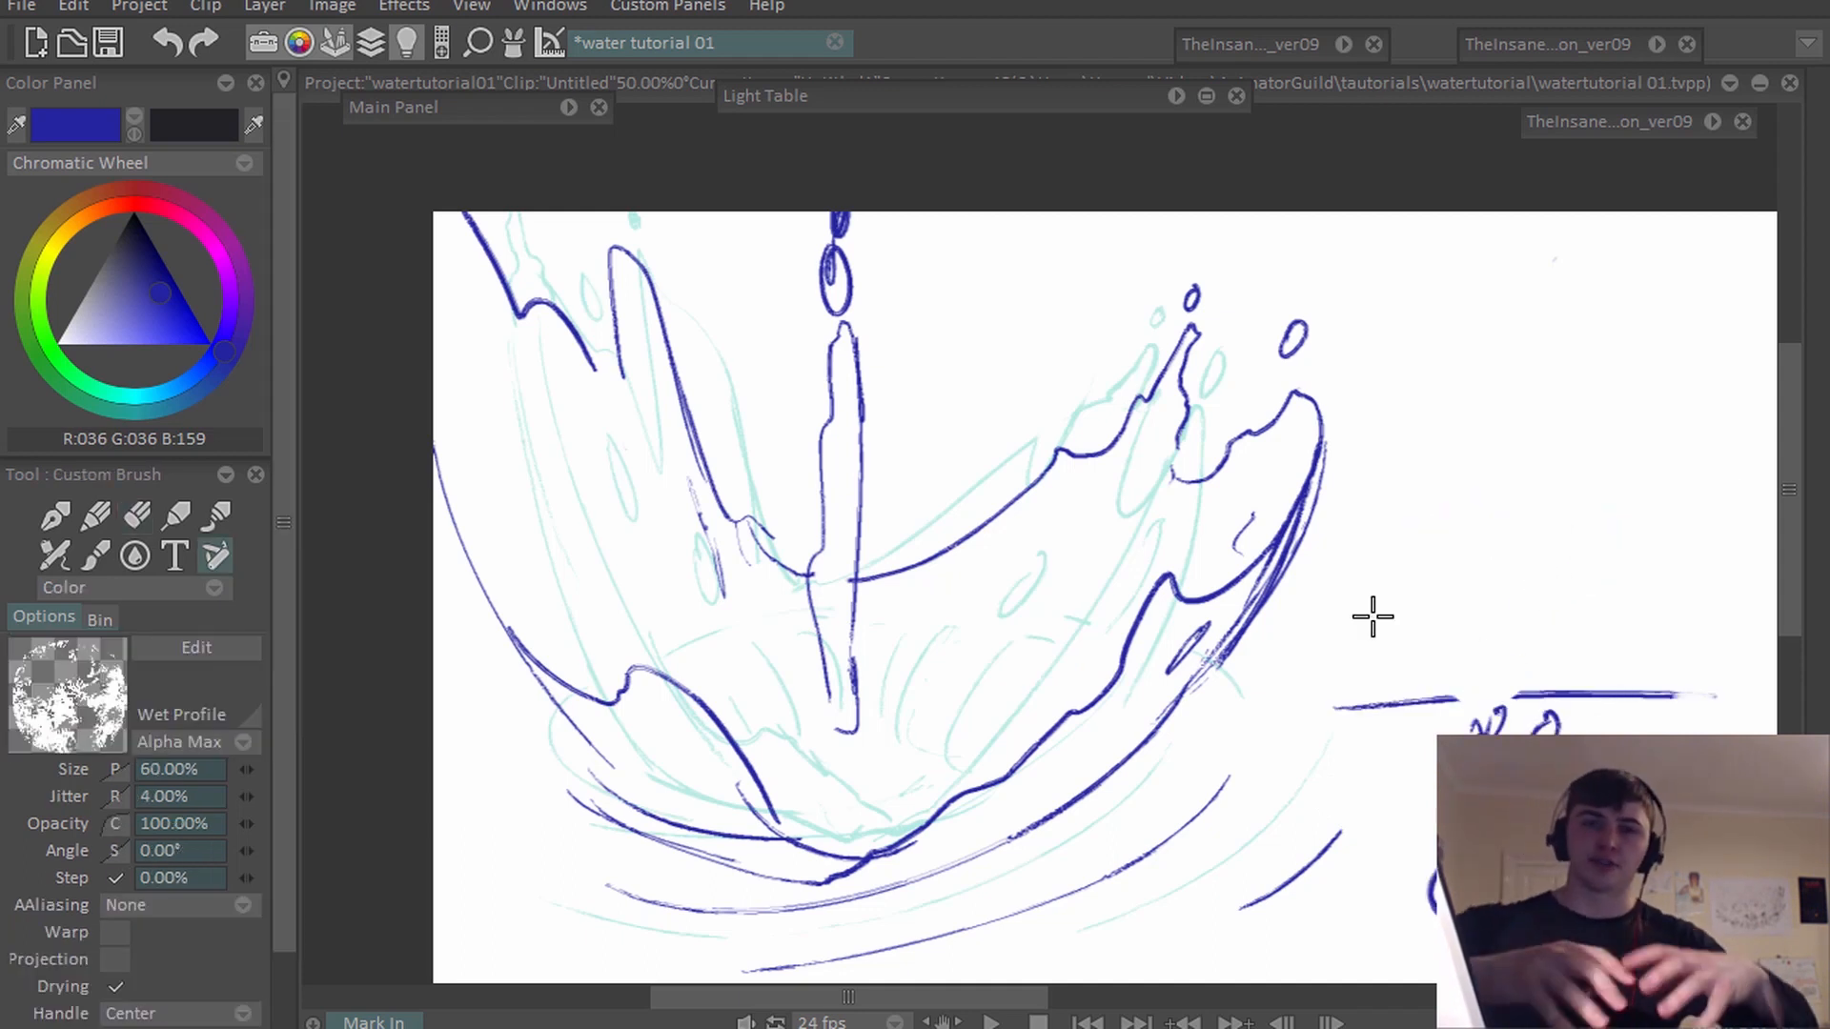
Sketch a round splash crown beside the main splash, with radiating water shapes inside and loose curves around its rim.
left_click_drag(1511, 391, 1678, 553)
left_click_drag(1454, 391, 1411, 617)
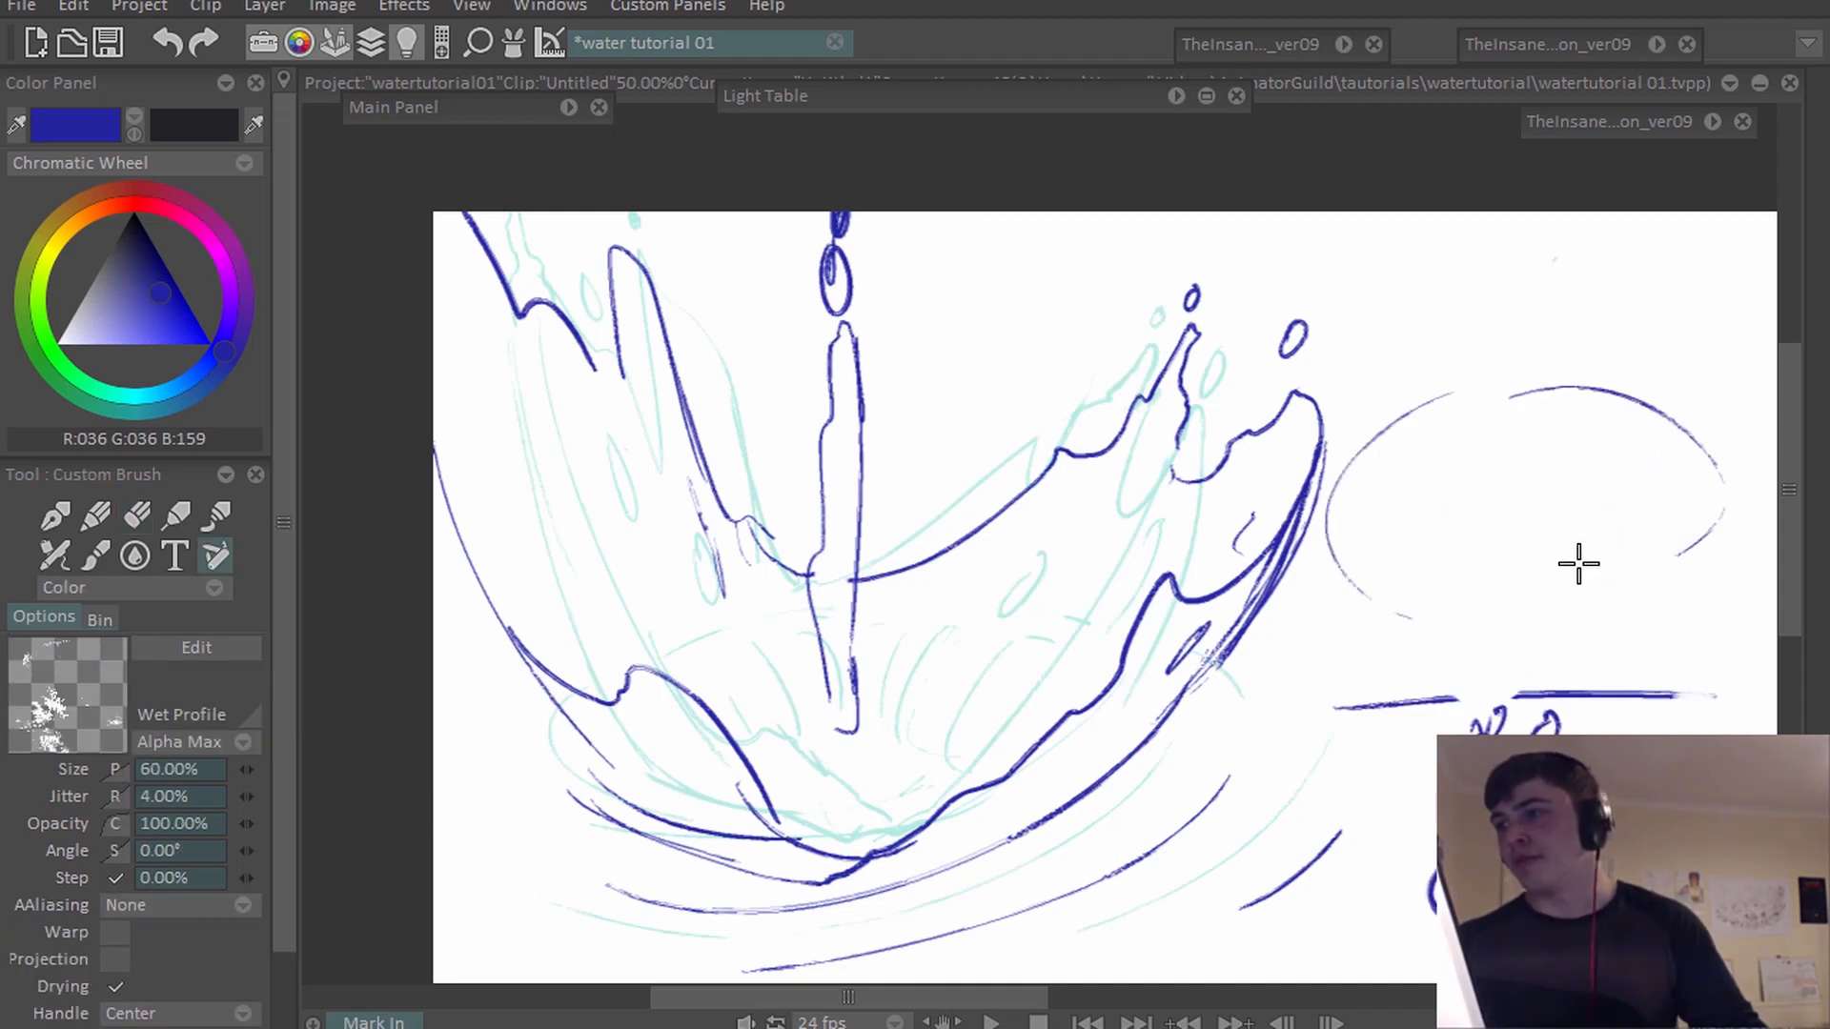
left_click_drag(1412, 416, 1476, 448)
left_click_drag(1552, 442, 1658, 400)
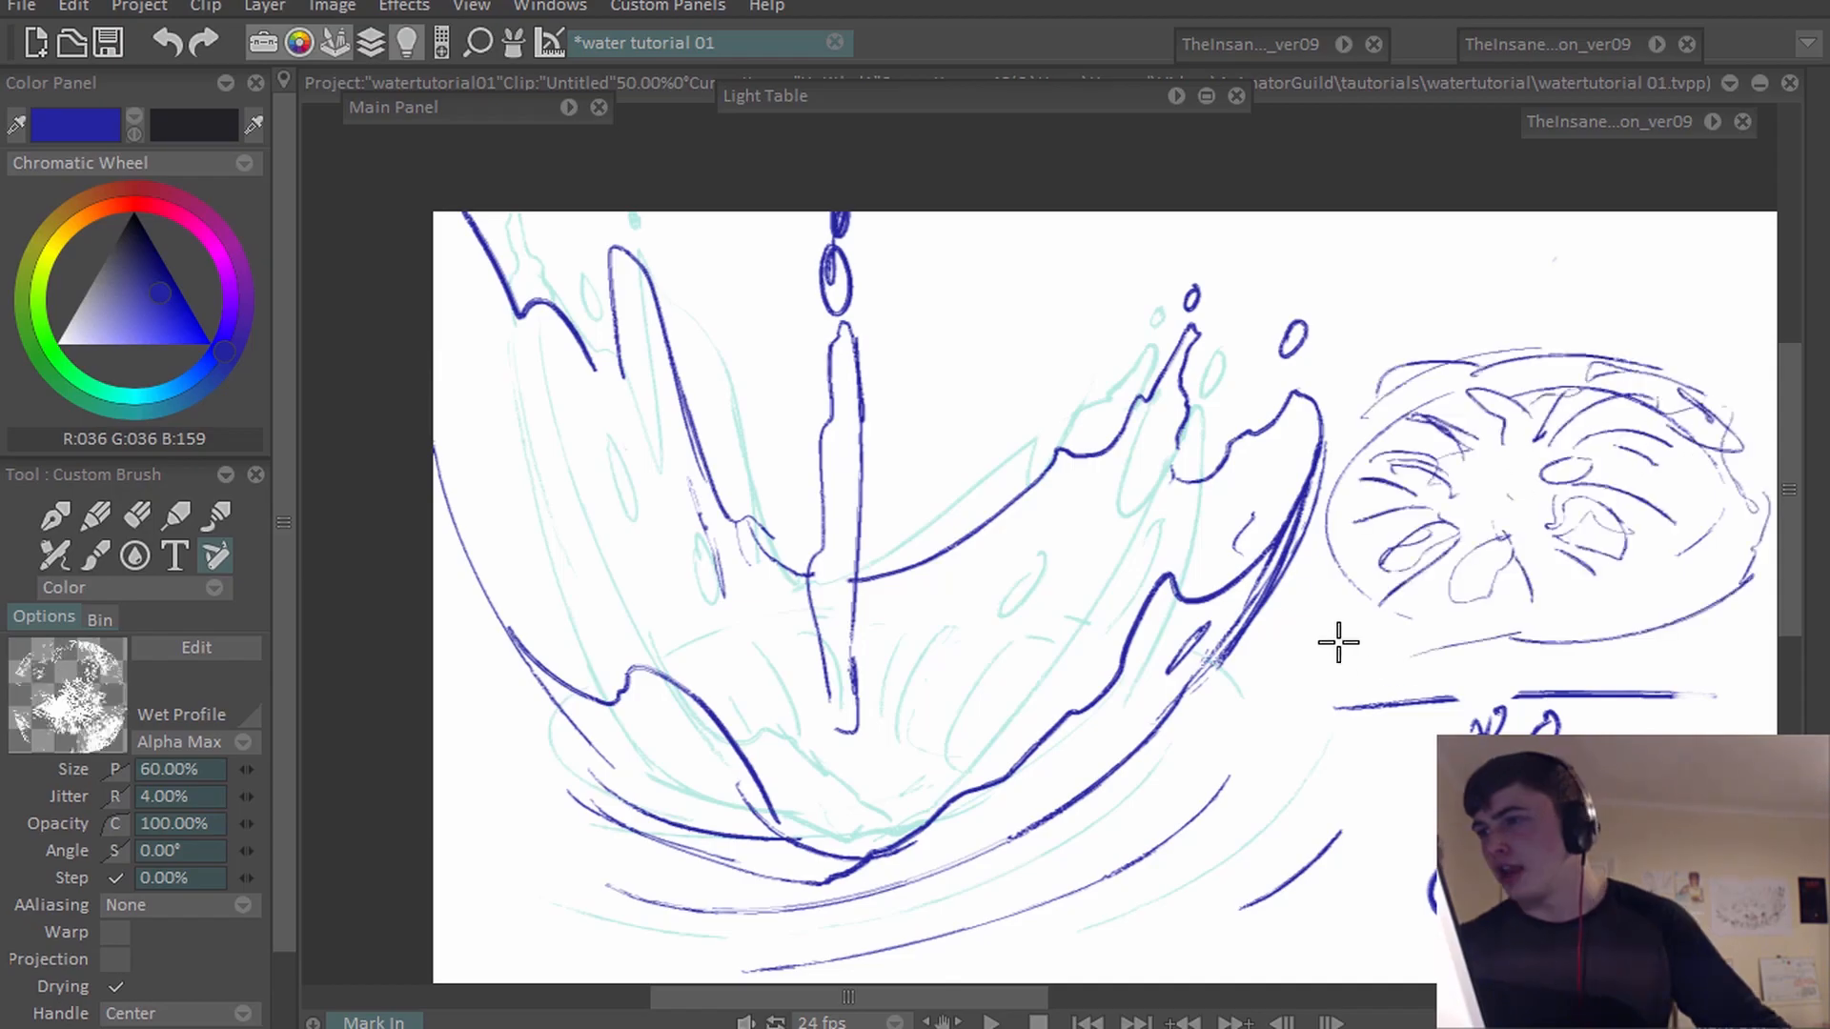
left_click_drag(1289, 586, 1323, 634)
left_click_drag(1506, 337, 1553, 326)
left_click_drag(1700, 402, 1579, 321)
left_click_drag(1325, 370, 1559, 310)
left_click_drag(1680, 335, 1738, 327)
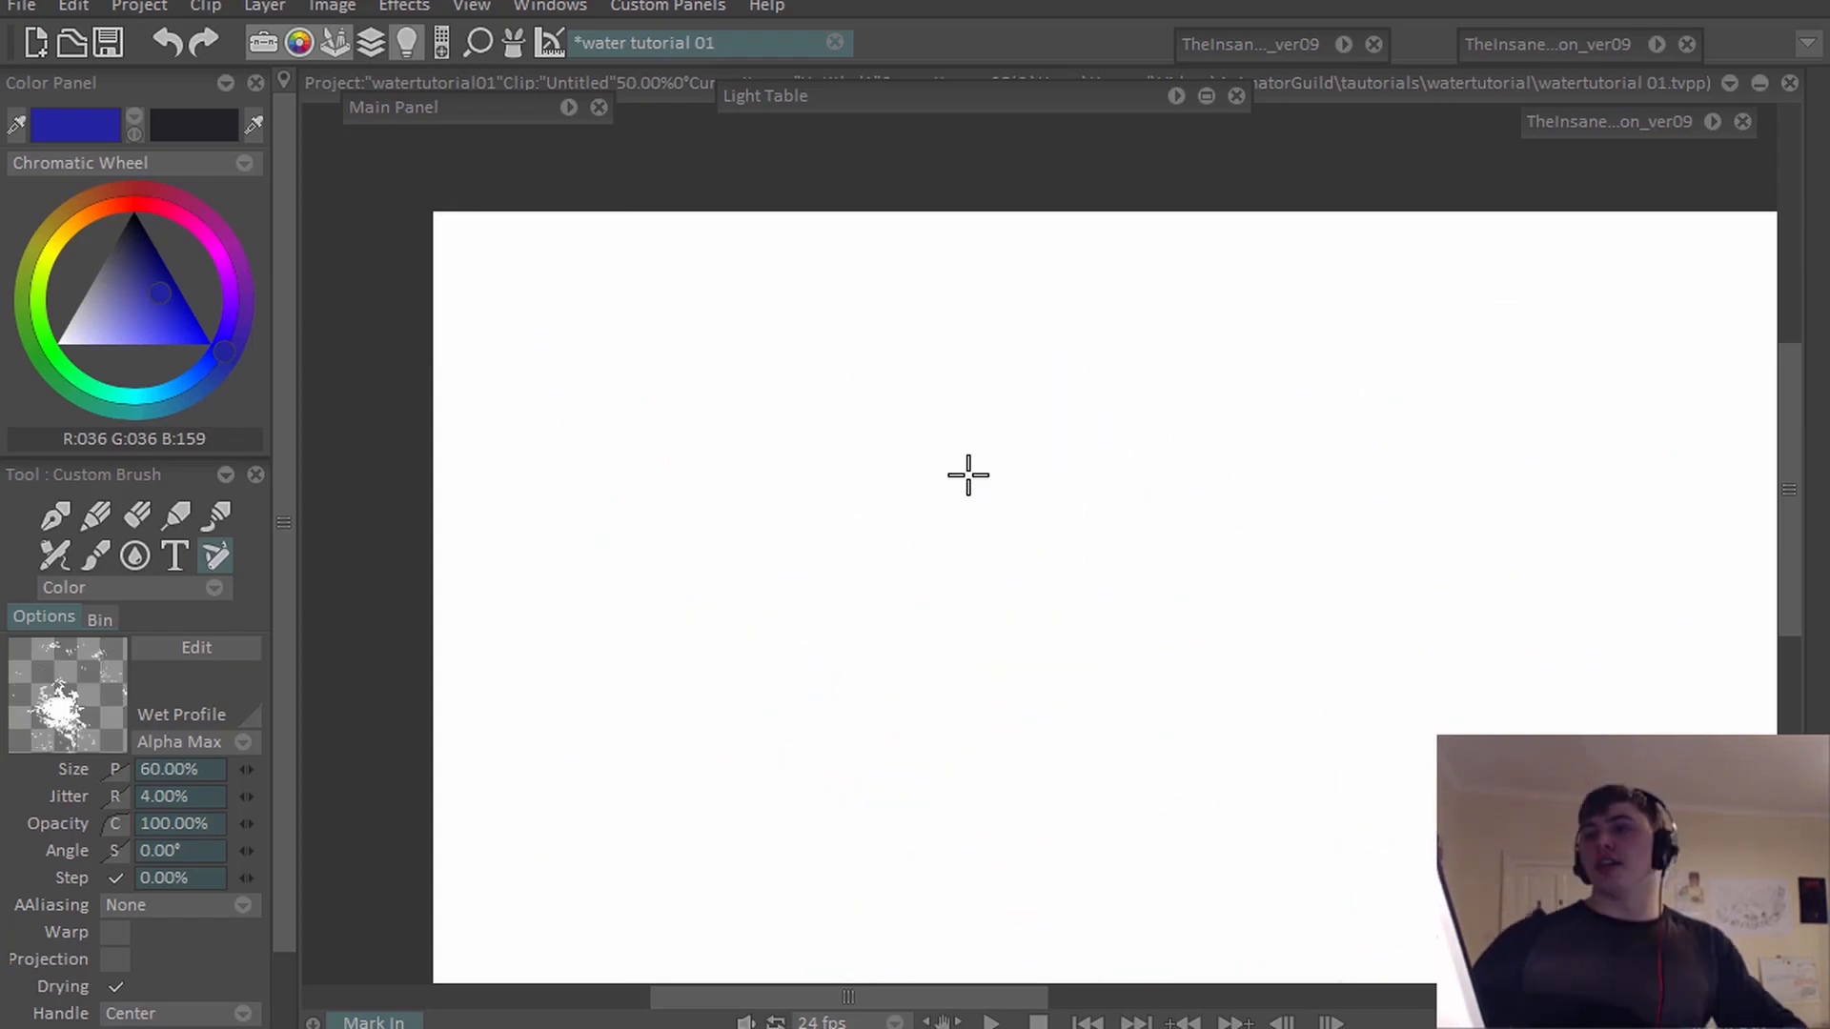
On the blank frame, sketch a large circle with an arrow pointing outward from its upper-right edge.
mouse_move(703, 579)
left_mouse_down()
mouse_move(954, 460)
mouse_move(914, 711)
left_mouse_up()
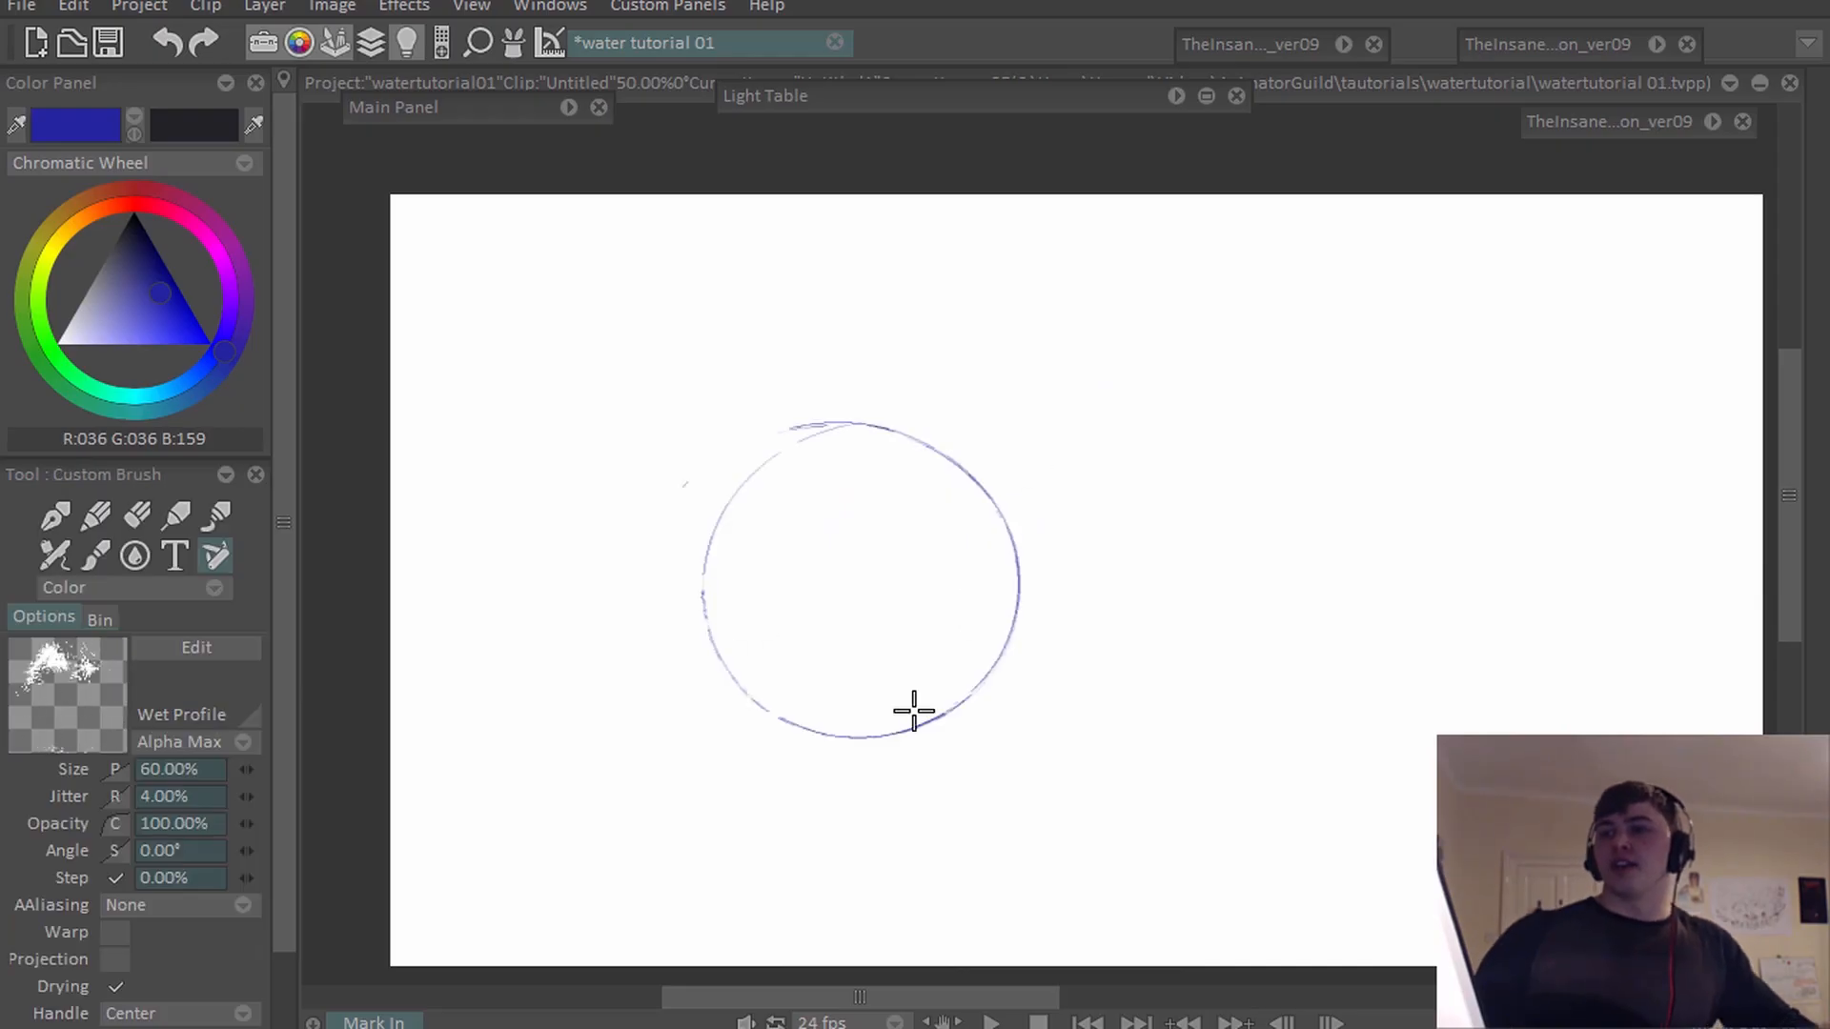
mouse_move(1021, 462)
left_mouse_down()
mouse_move(1111, 376)
mouse_move(1024, 456)
left_mouse_up()
key("ctrl+z")
mouse_move(1154, 356)
left_mouse_down()
mouse_move(1087, 382)
mouse_move(1155, 368)
left_mouse_up()
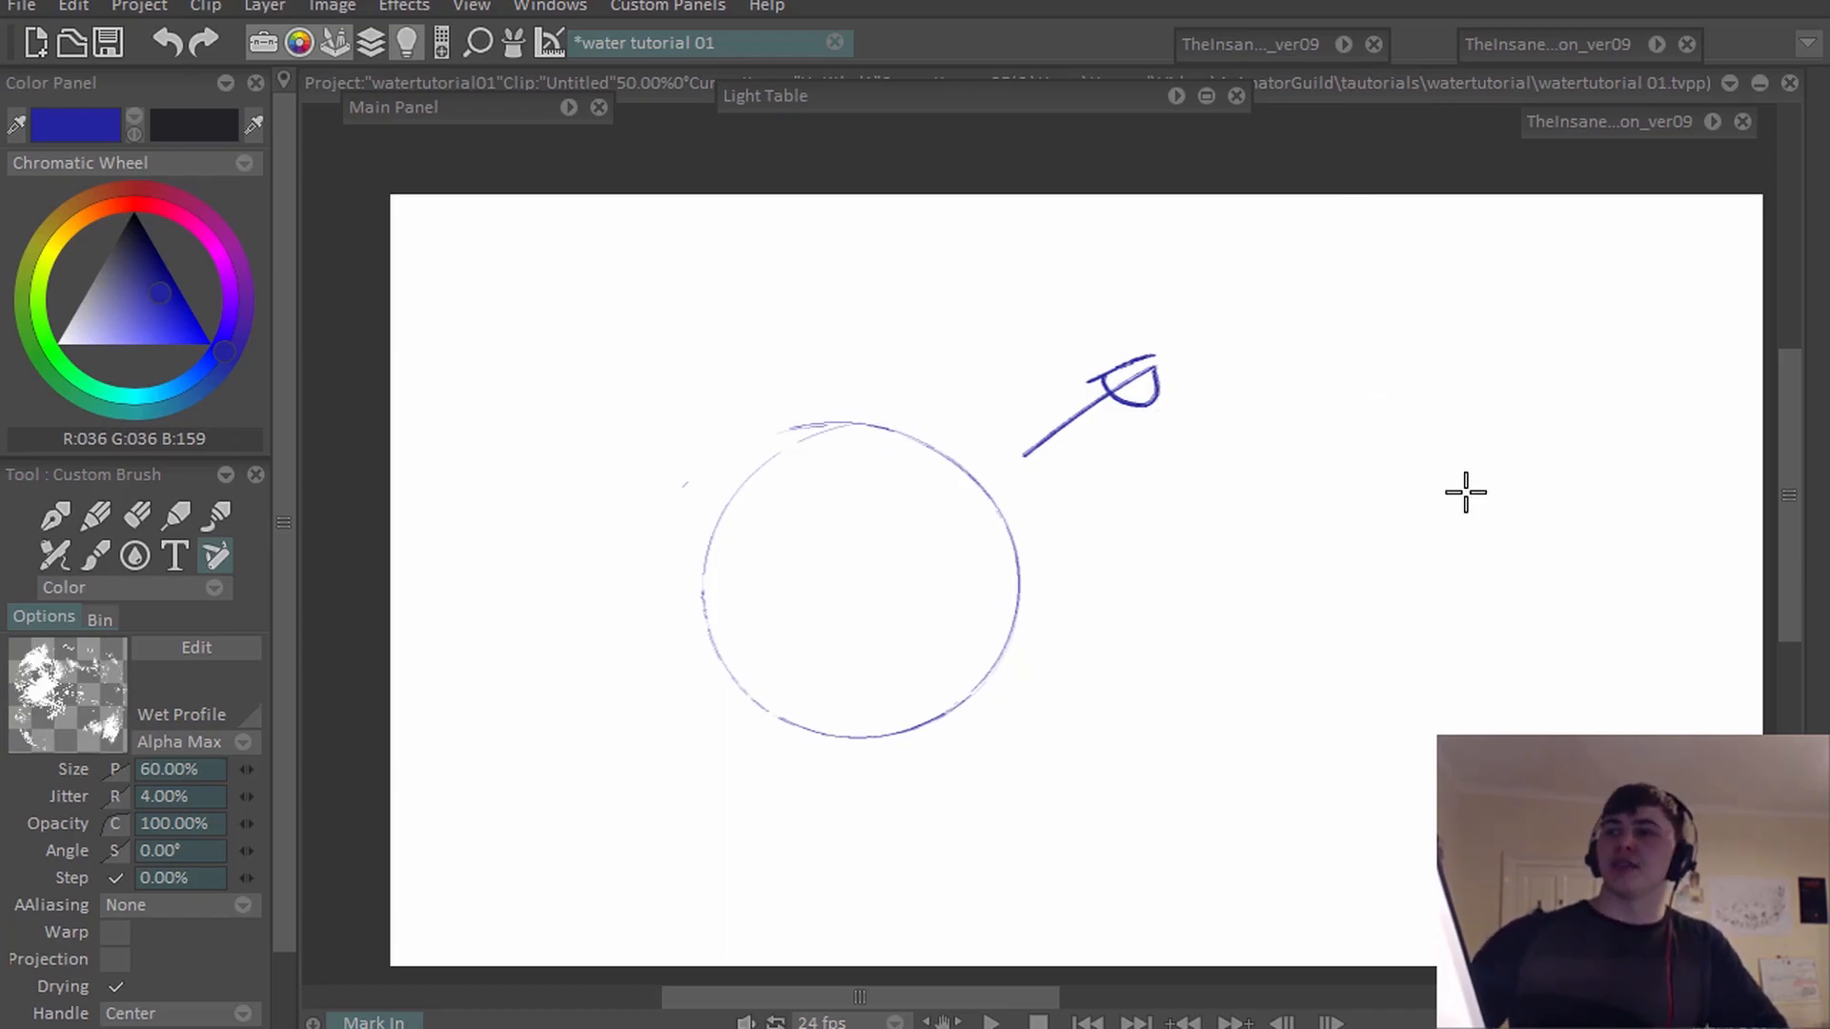
left_click_drag(939, 451, 939, 741)
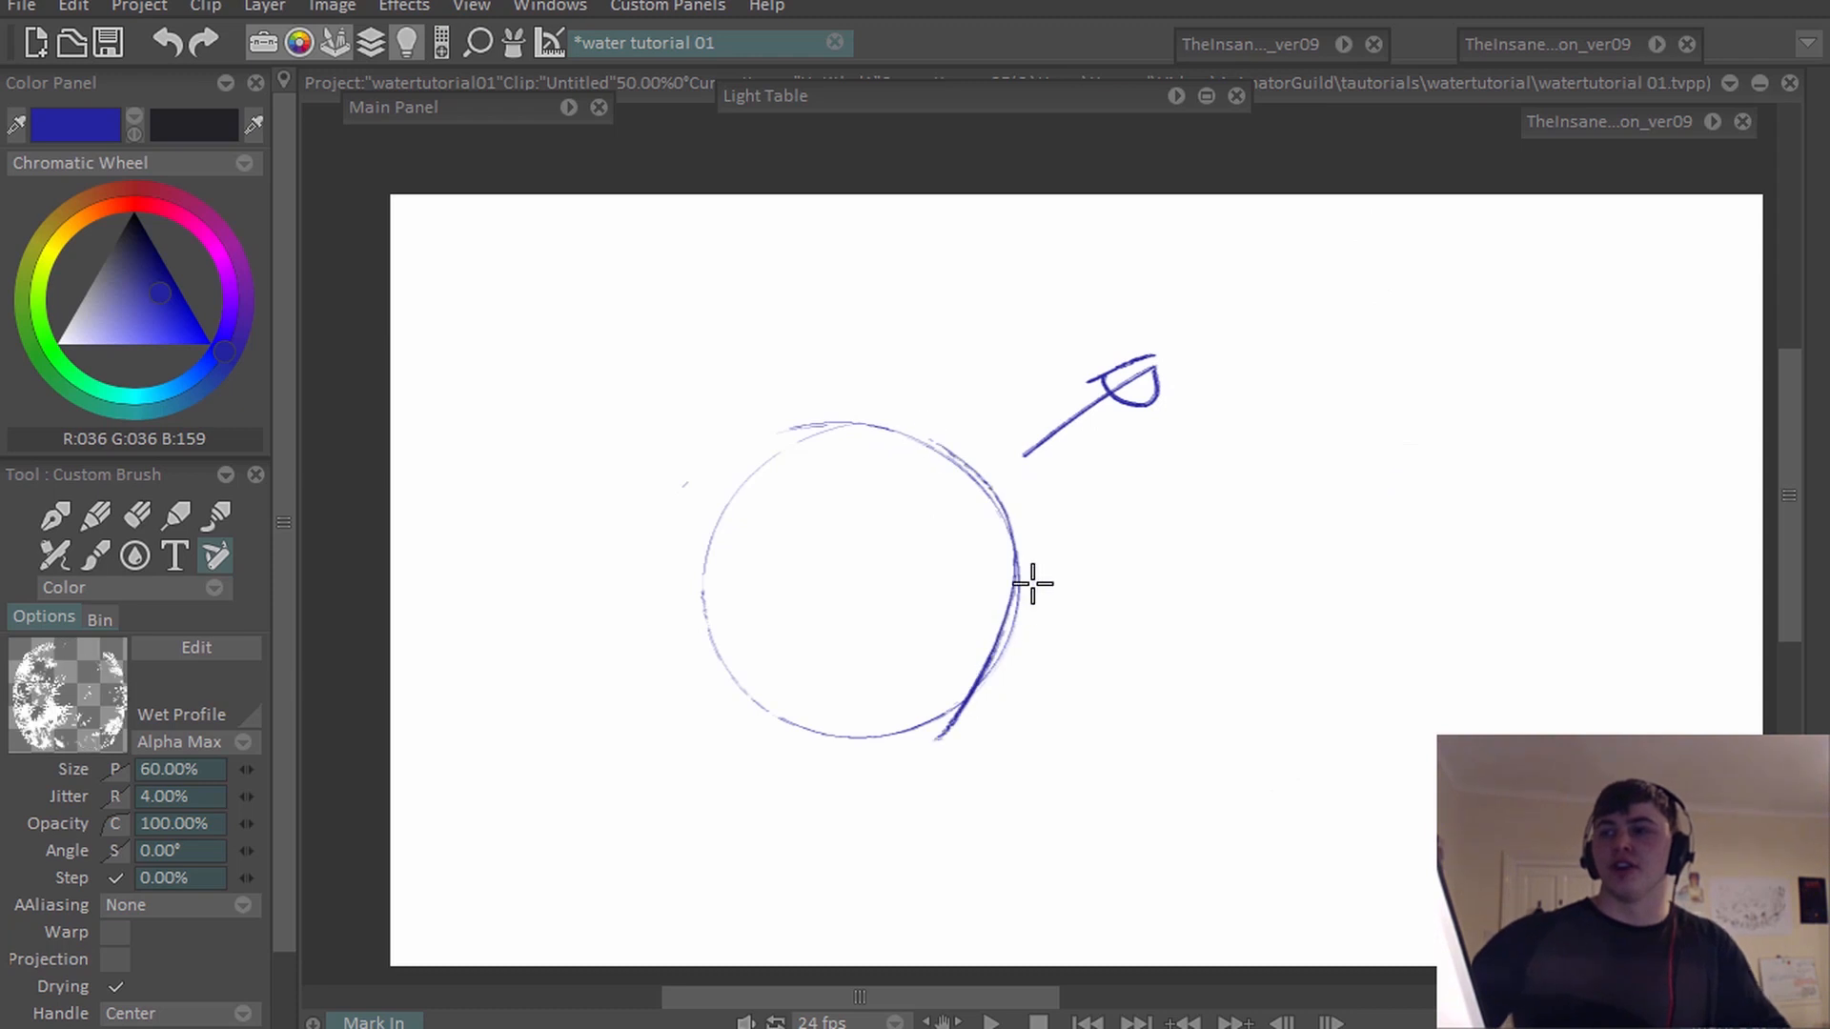
Draw broken outer ripple arcs and short dashes around the circle, then erase the ripple sketch.
left_click_drag(726, 299, 602, 429)
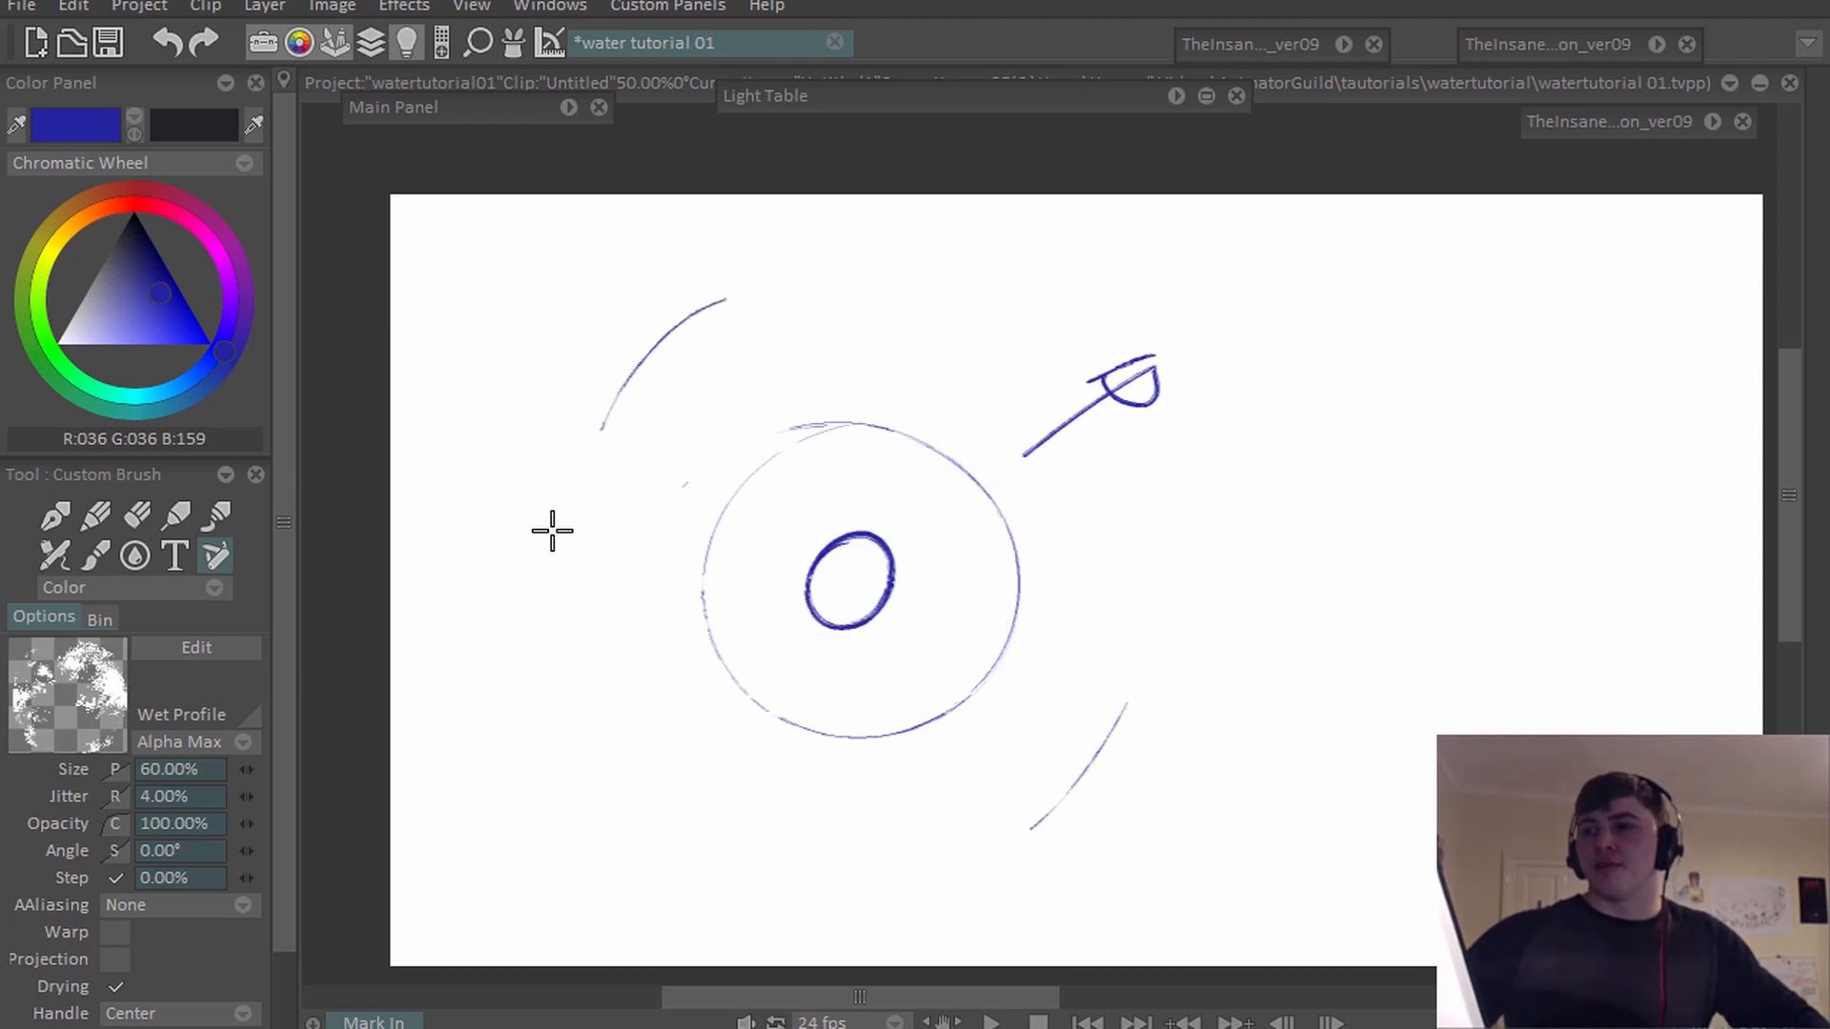
left_click_drag(553, 630, 572, 722)
left_click_drag(763, 865, 825, 888)
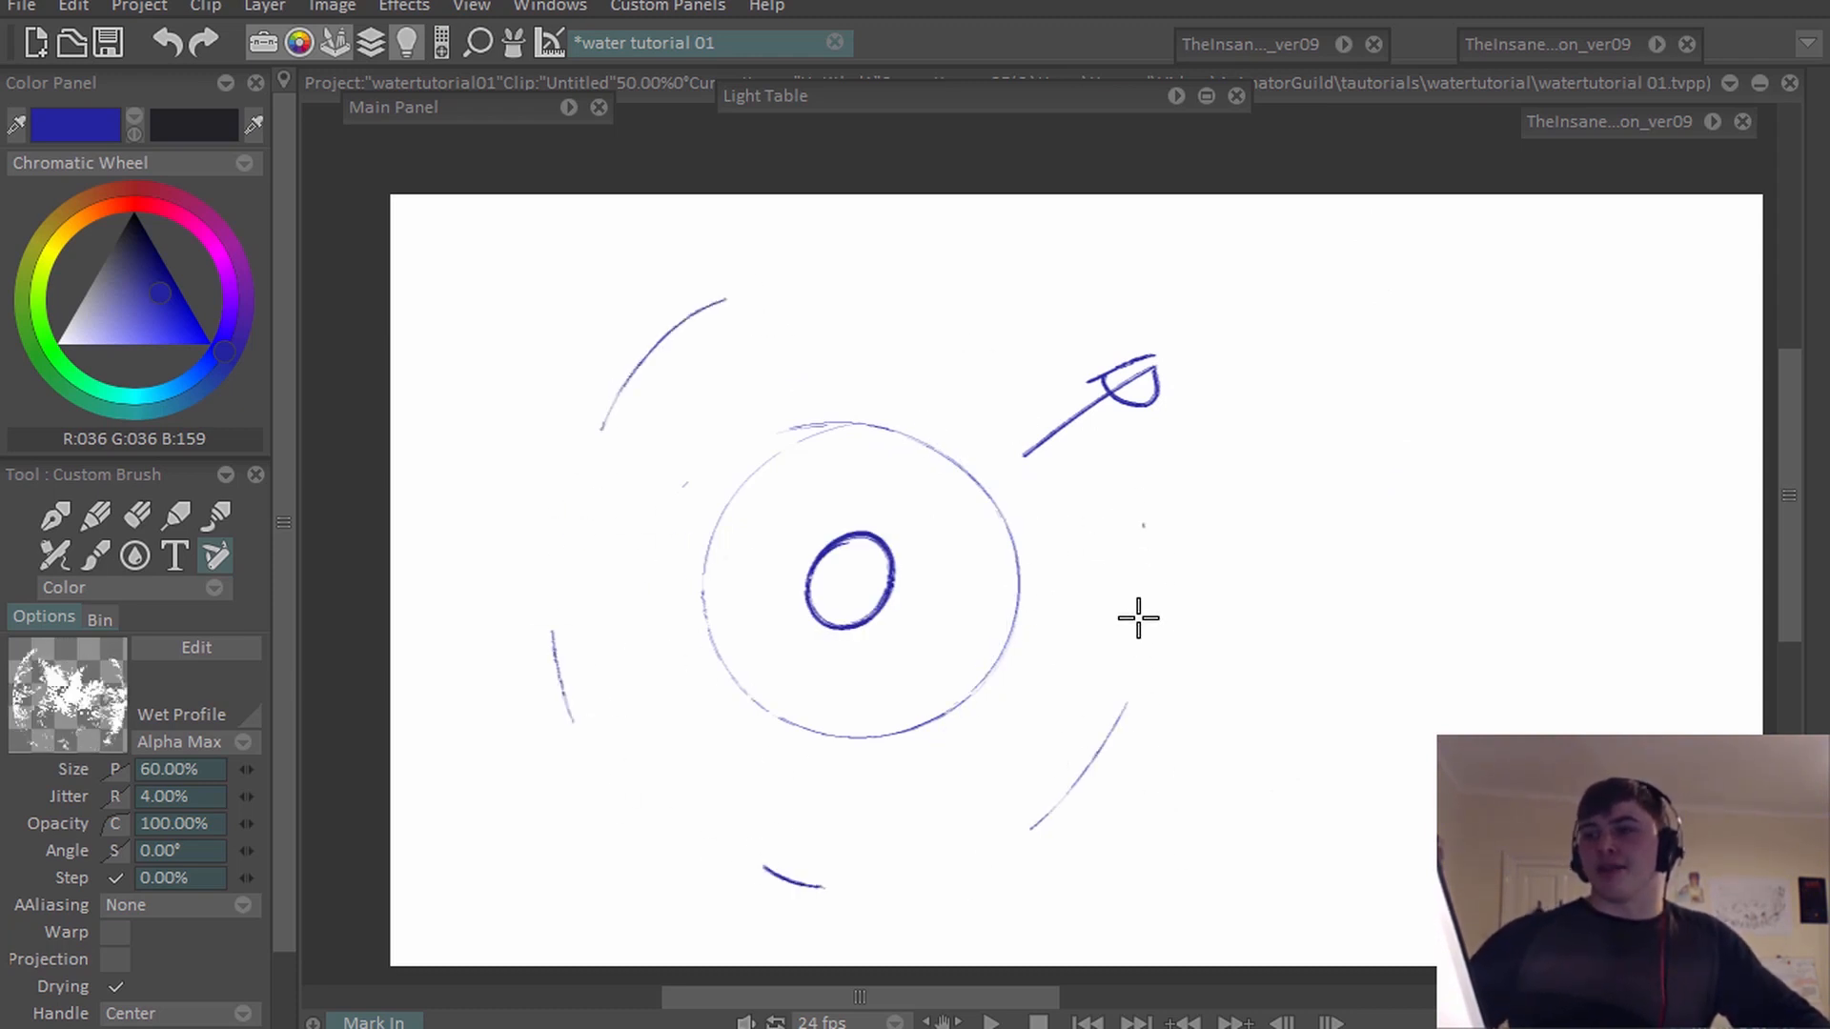
left_click_drag(984, 316, 996, 324)
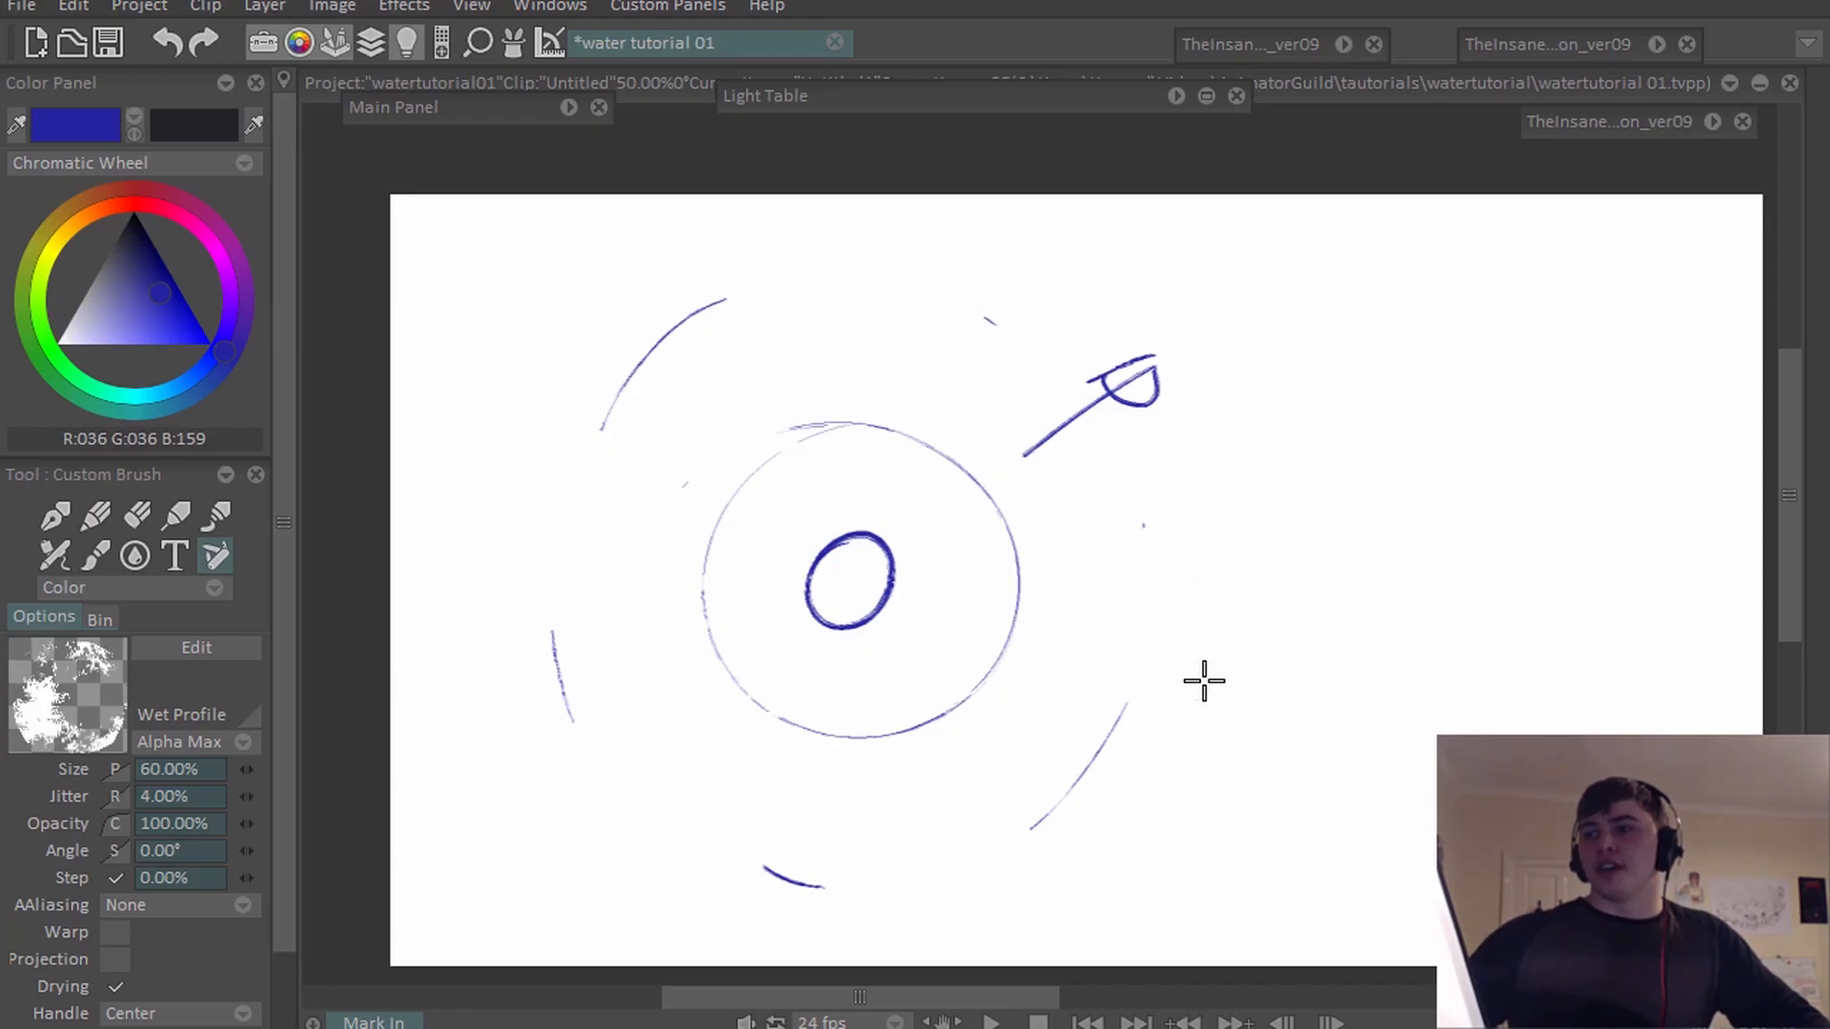
left_click_drag(1147, 753, 1087, 855)
left_click(632, 333)
left_click_drag(519, 673, 521, 694)
left_click_drag(777, 913, 791, 918)
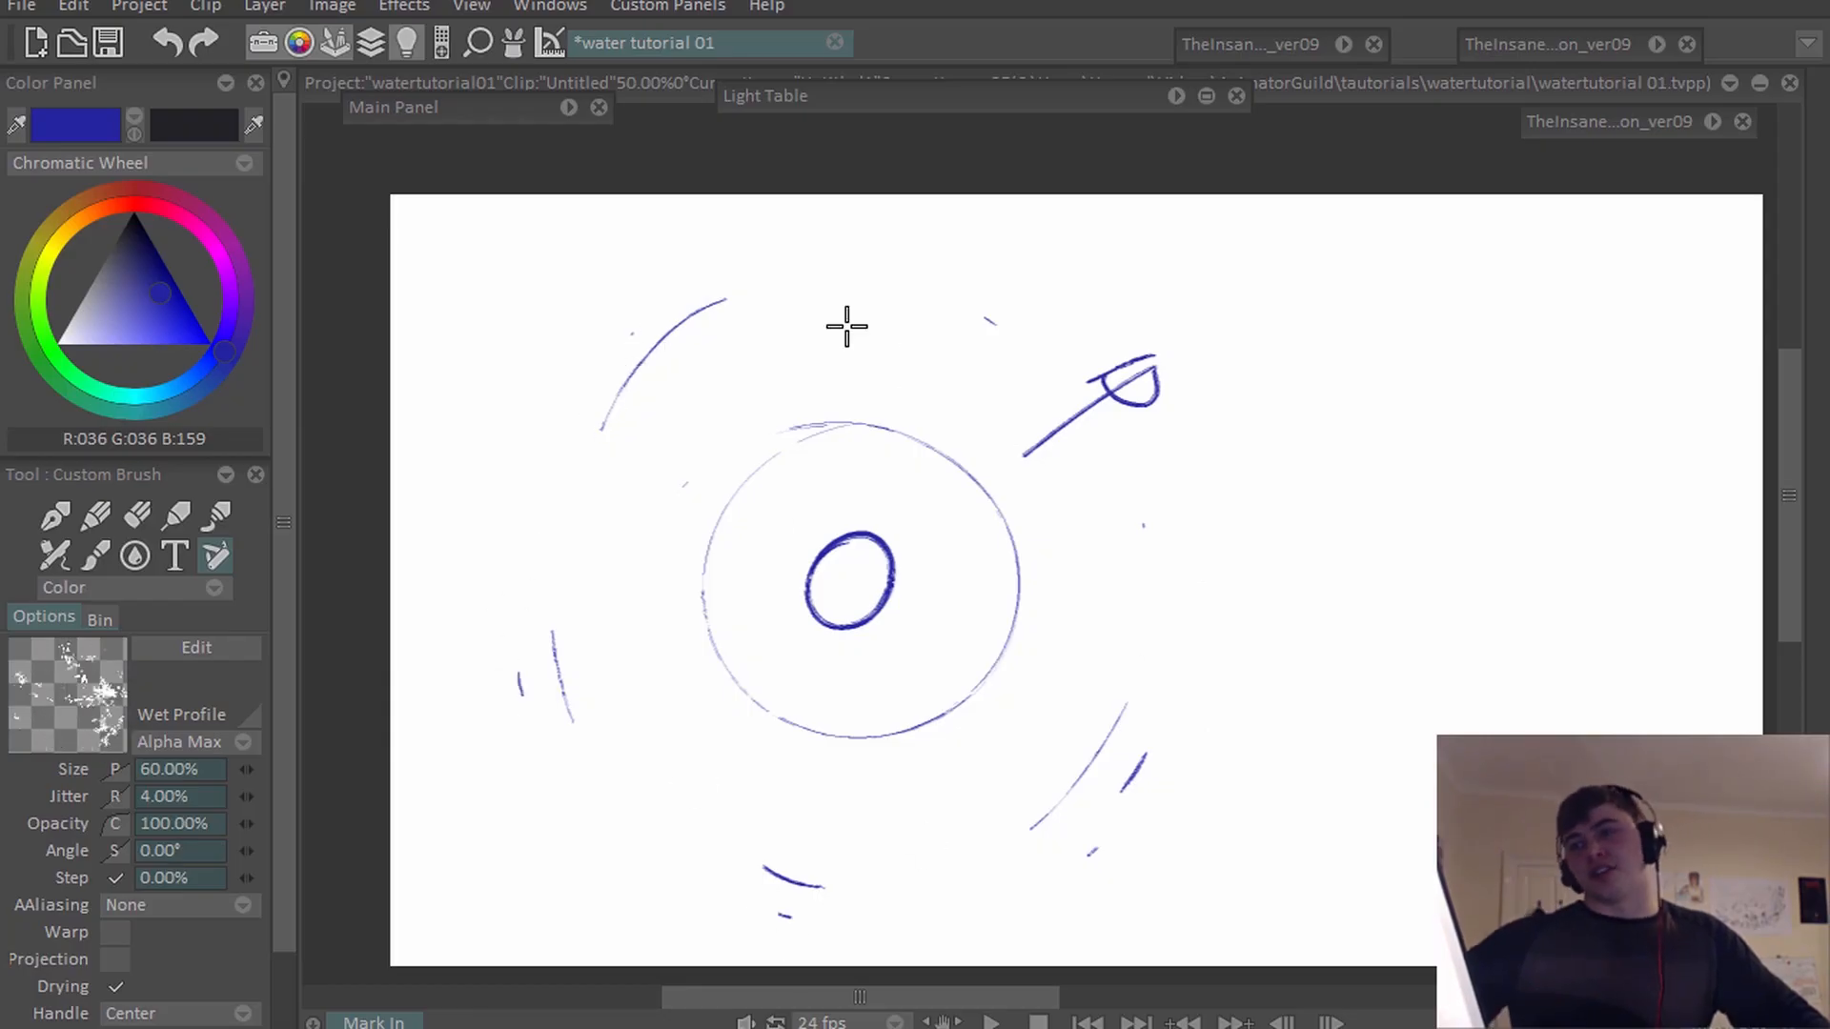
left_click_drag(936, 505, 965, 618)
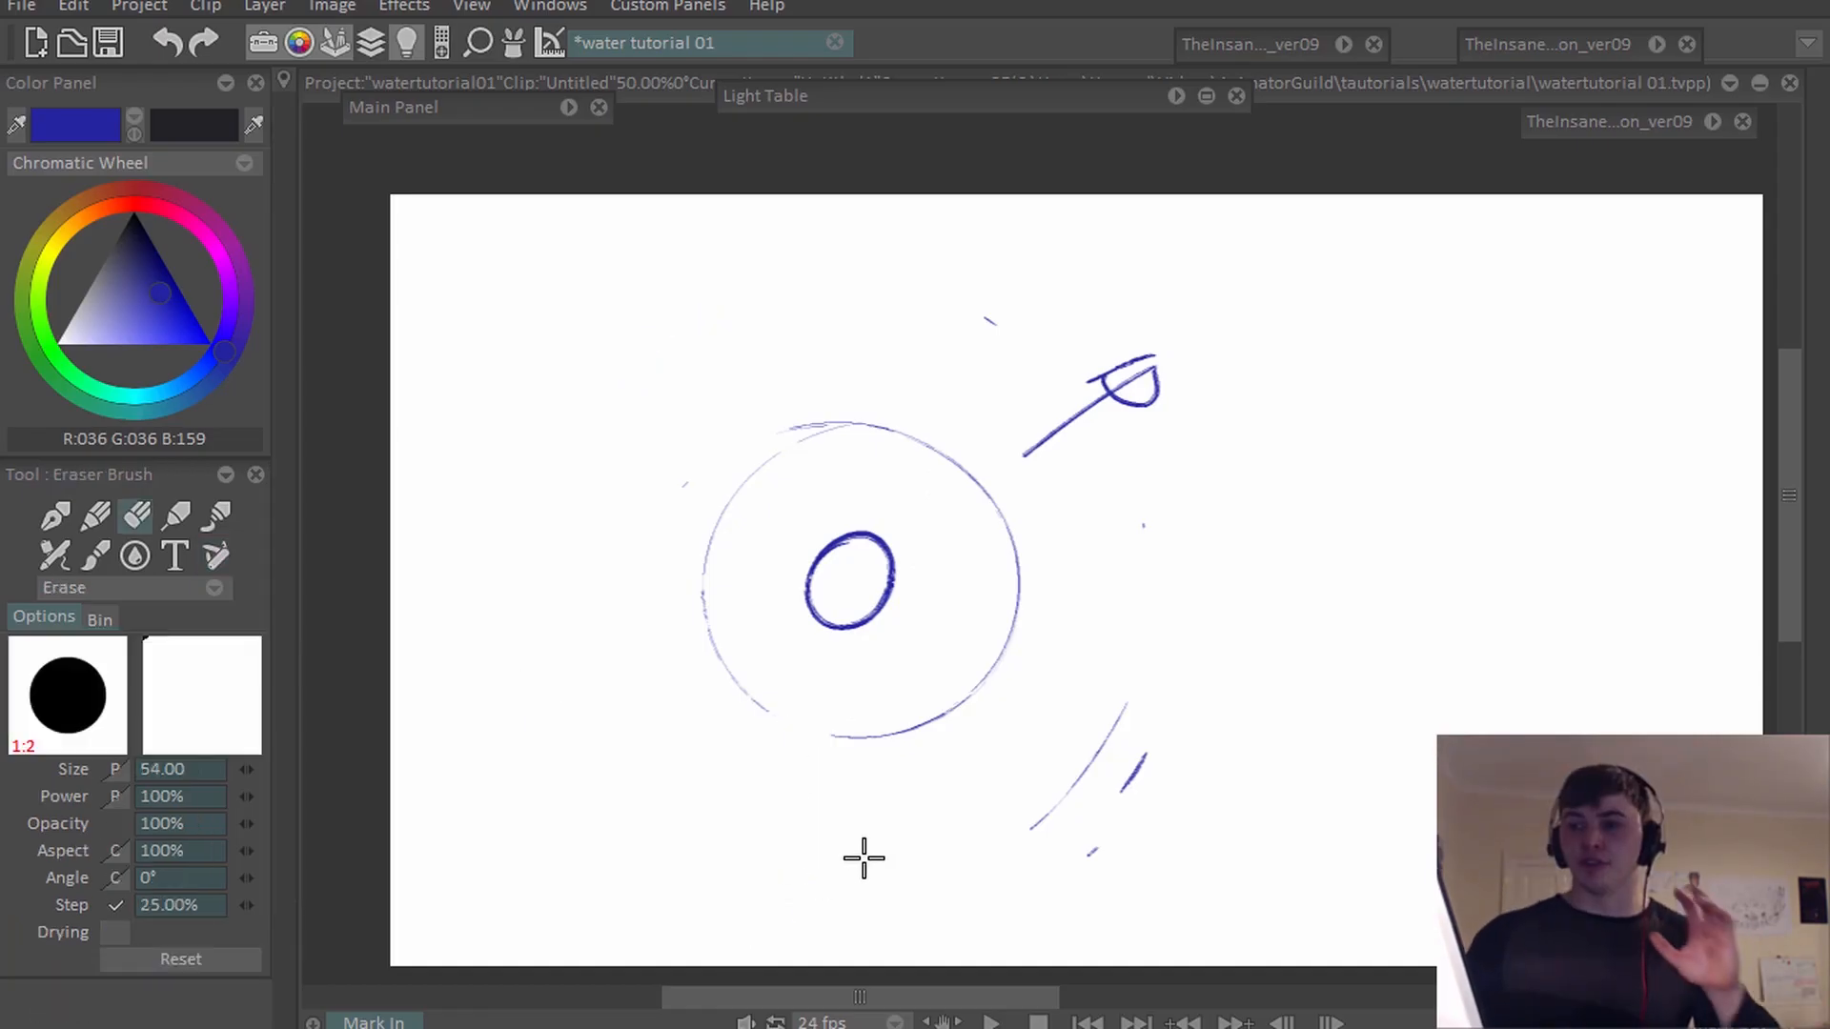
mouse_move(1120, 710)
left_mouse_down()
mouse_move(1041, 823)
mouse_move(1091, 363)
mouse_move(997, 360)
mouse_move(829, 577)
left_mouse_up()
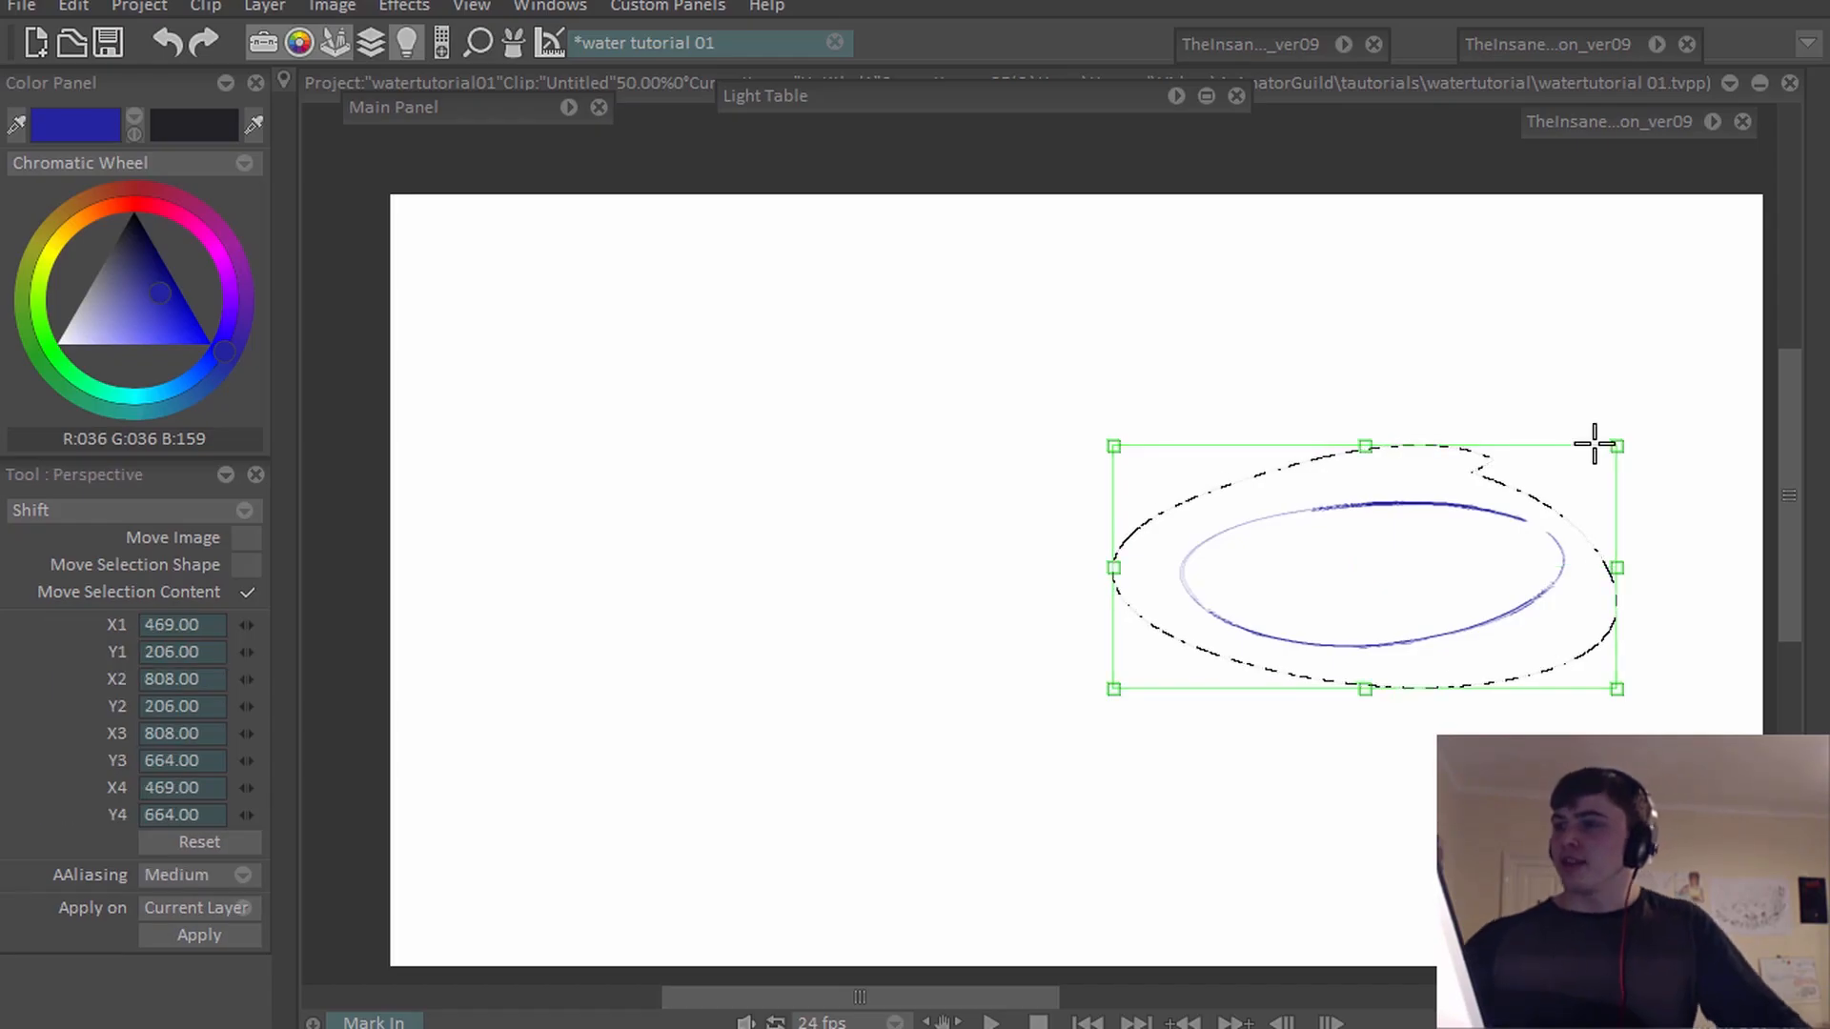
Warp the selected ellipse with the Perspective tool, narrowing its far side and widening its near side, then apply and deselect.
left_click_drag(1615, 445, 1467, 450)
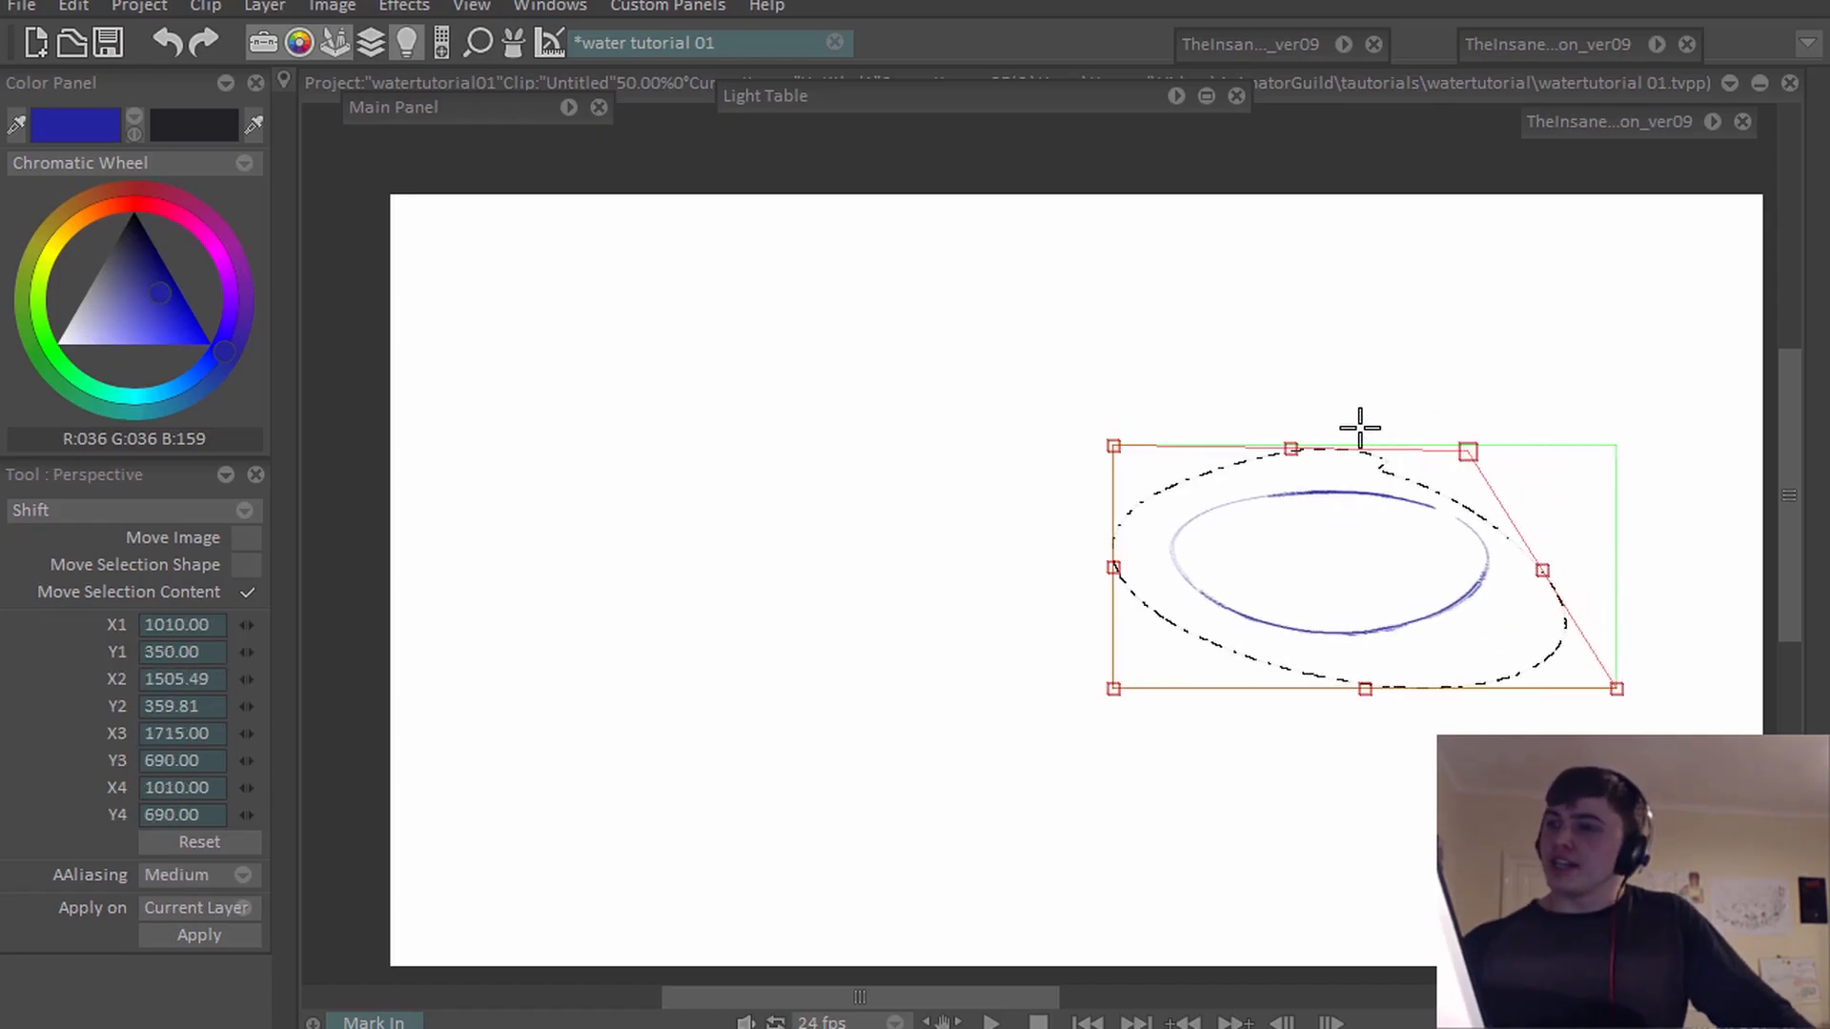
left_click_drag(1113, 445, 1230, 450)
left_click_drag(1115, 684, 989, 664)
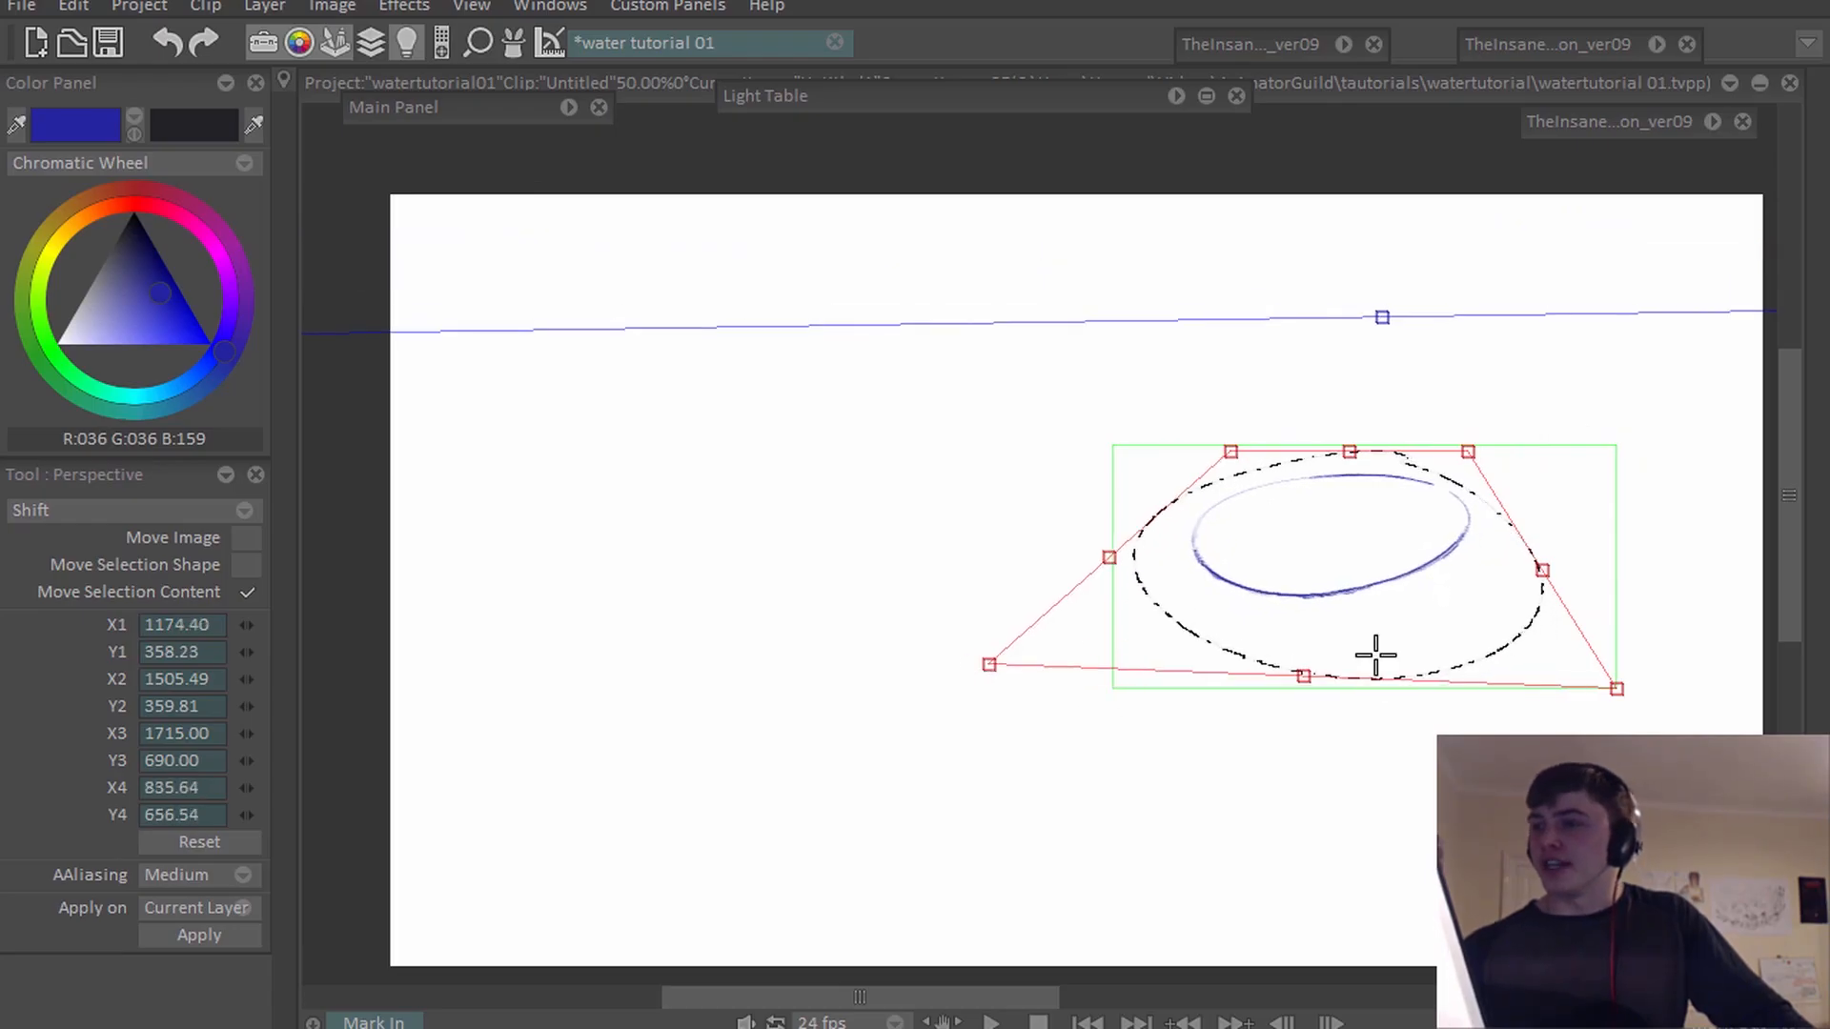
left_click_drag(1619, 691, 1723, 686)
key("Return")
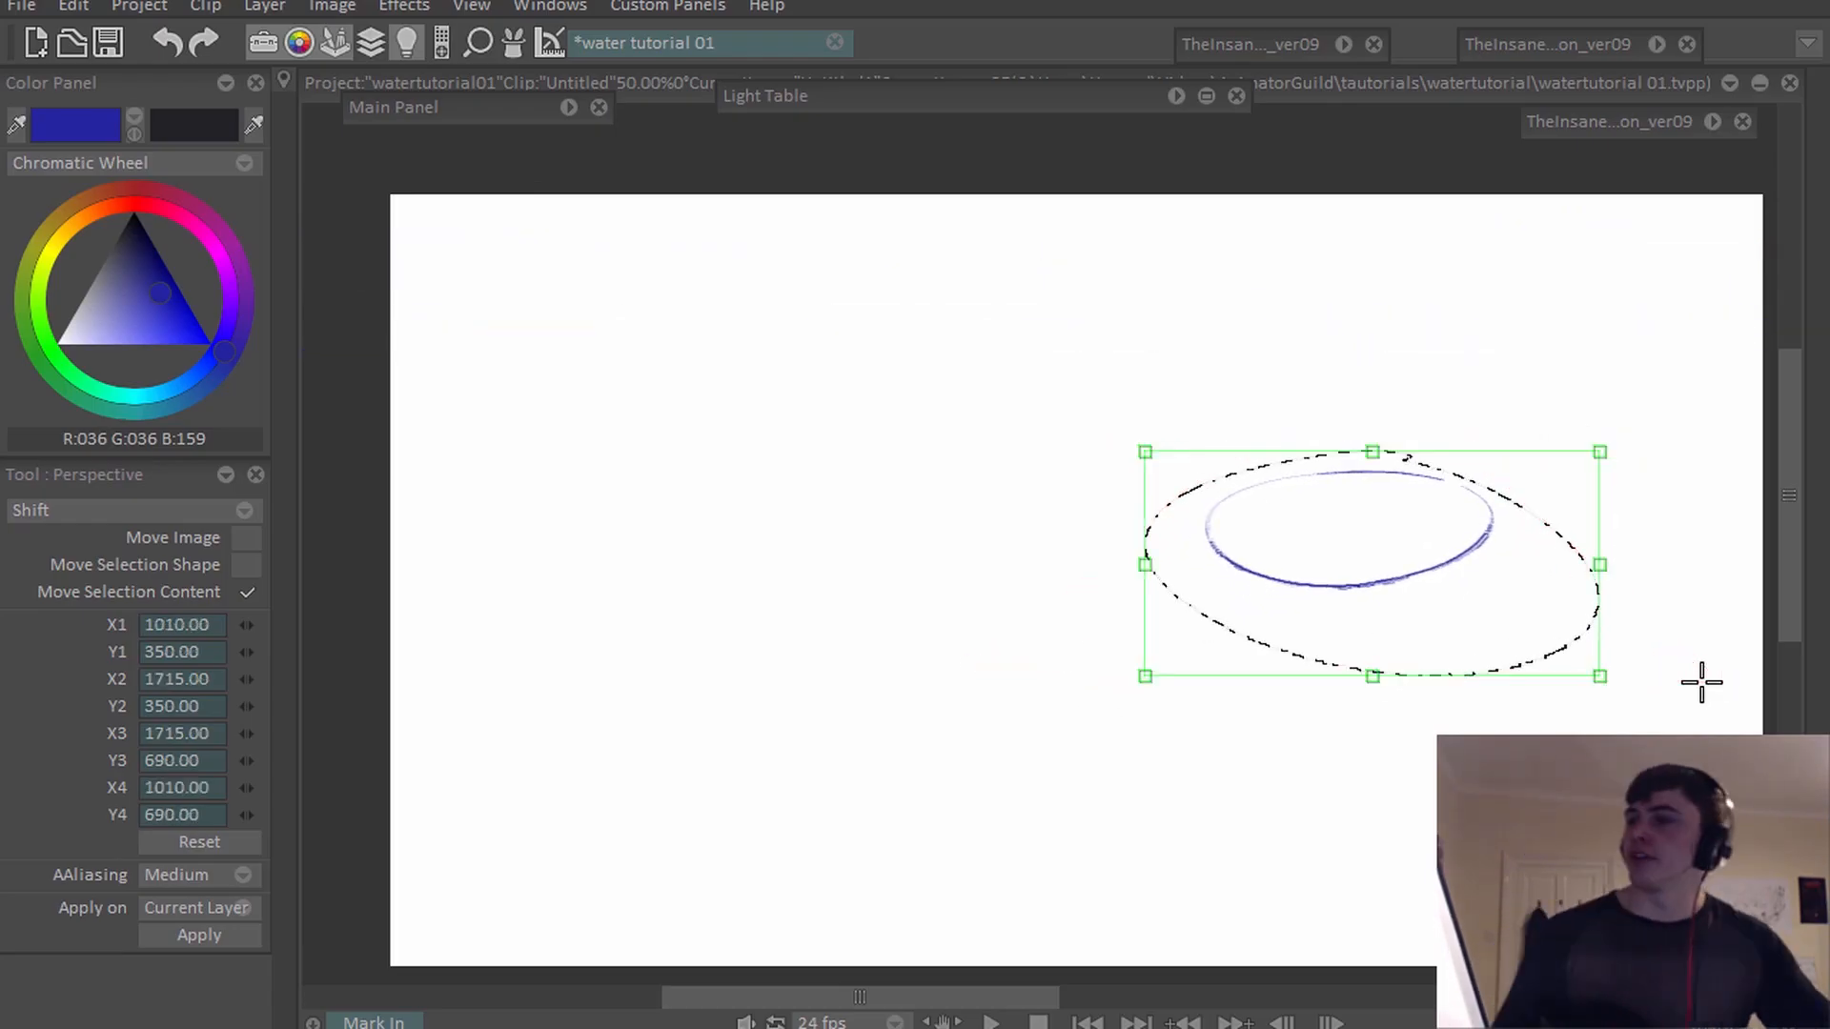
key("ctrl+d")
key("b")
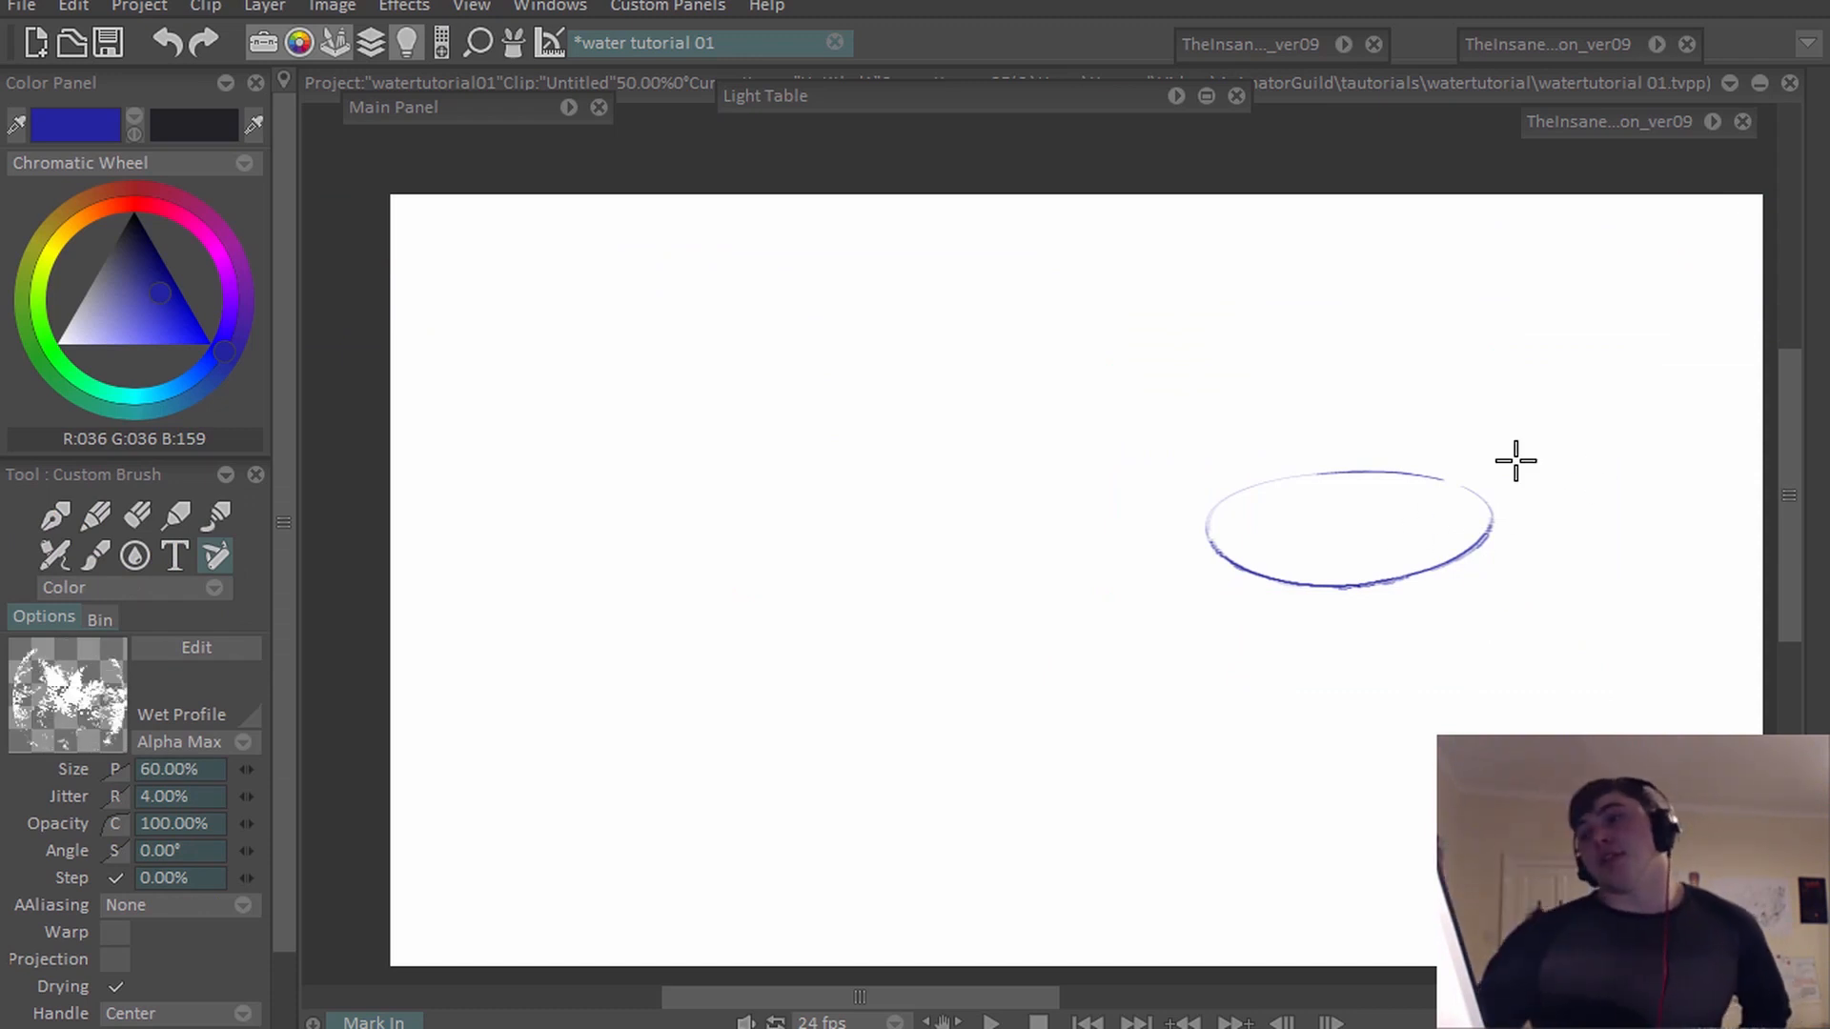
Try two freehand flat ellipses beside the perspective-warped one, undoing each.
left_click_drag(1068, 558, 1096, 573)
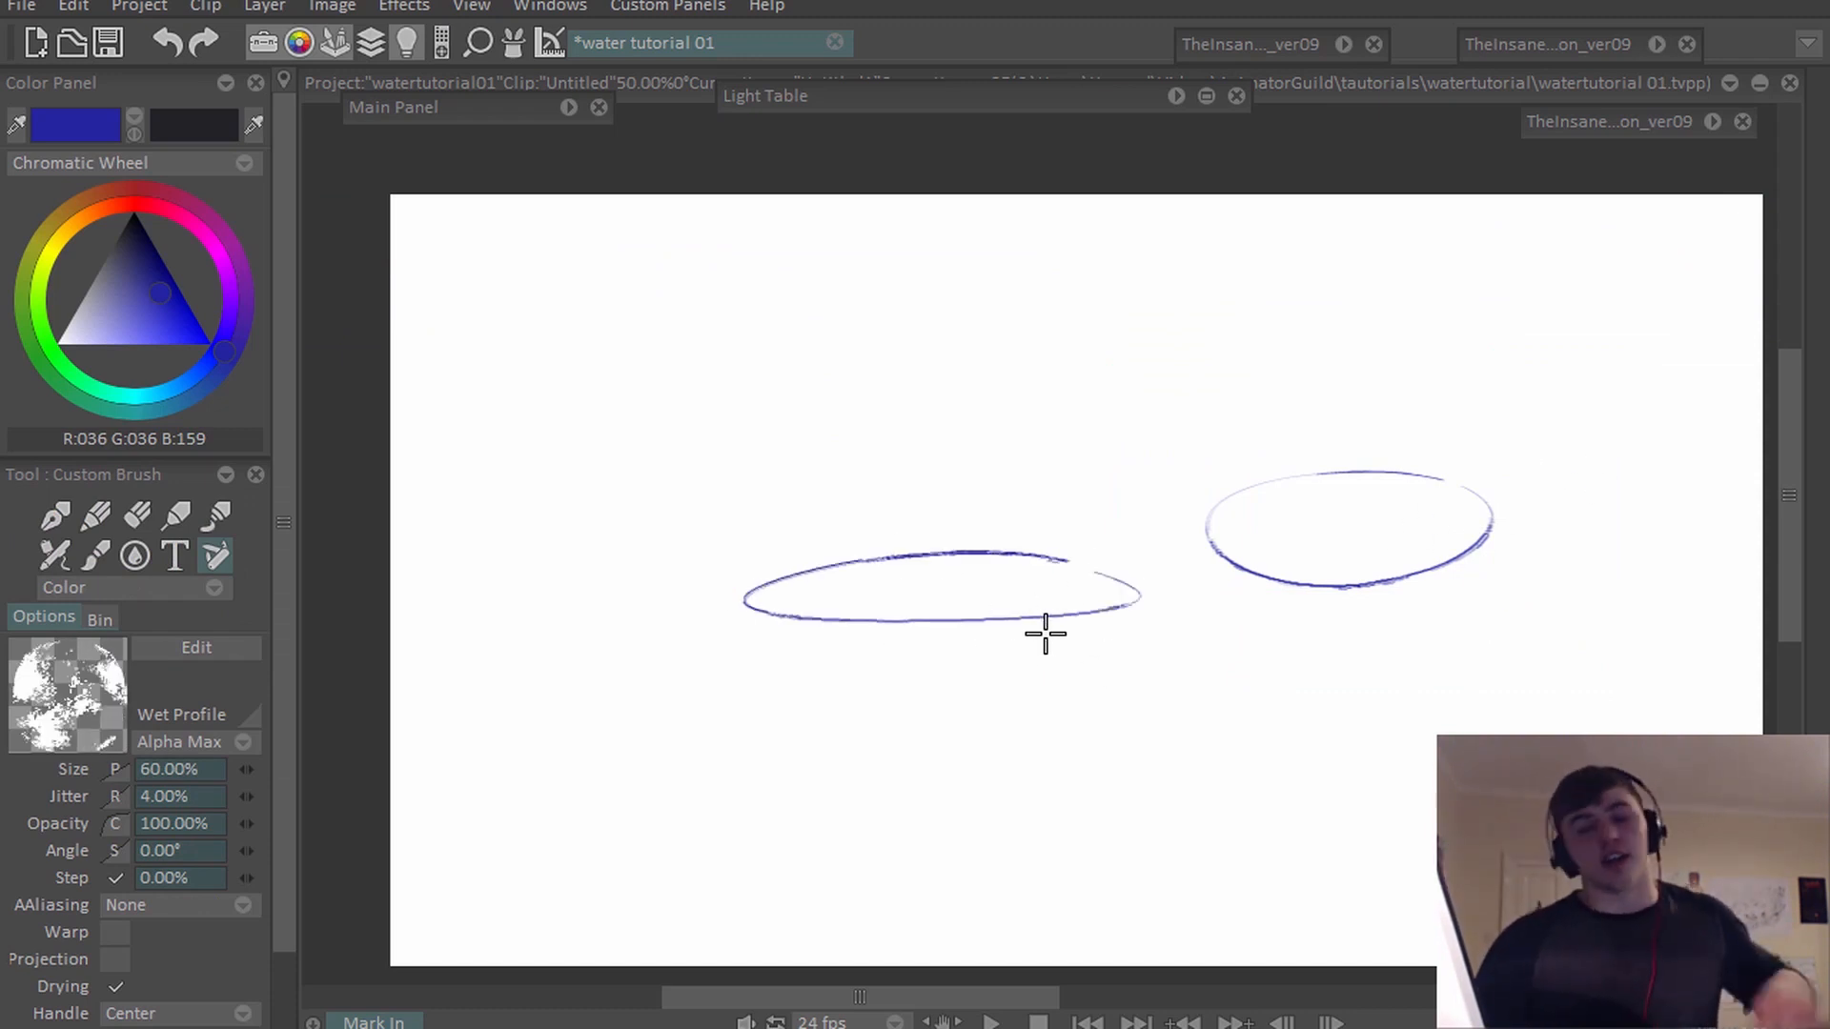
key("ctrl+z")
mouse_move(896, 543)
left_mouse_down()
mouse_move(723, 584)
mouse_move(848, 554)
left_mouse_up()
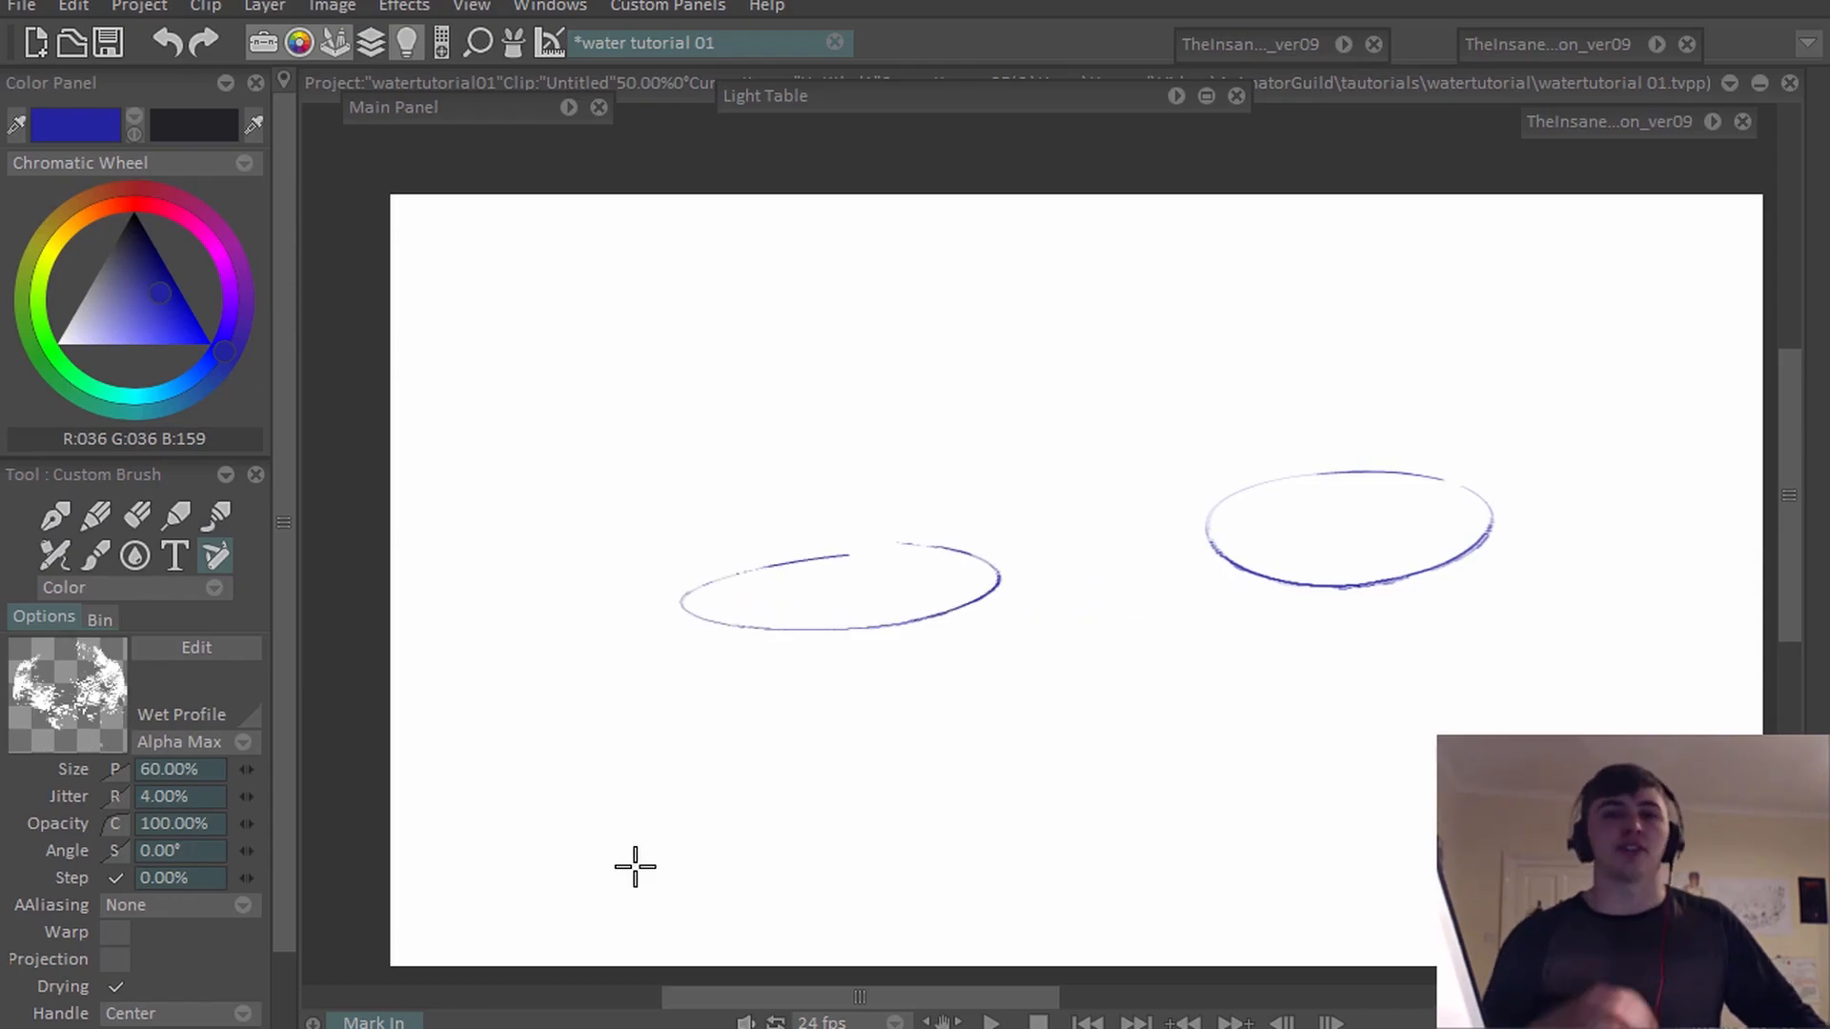
key("ctrl+z")
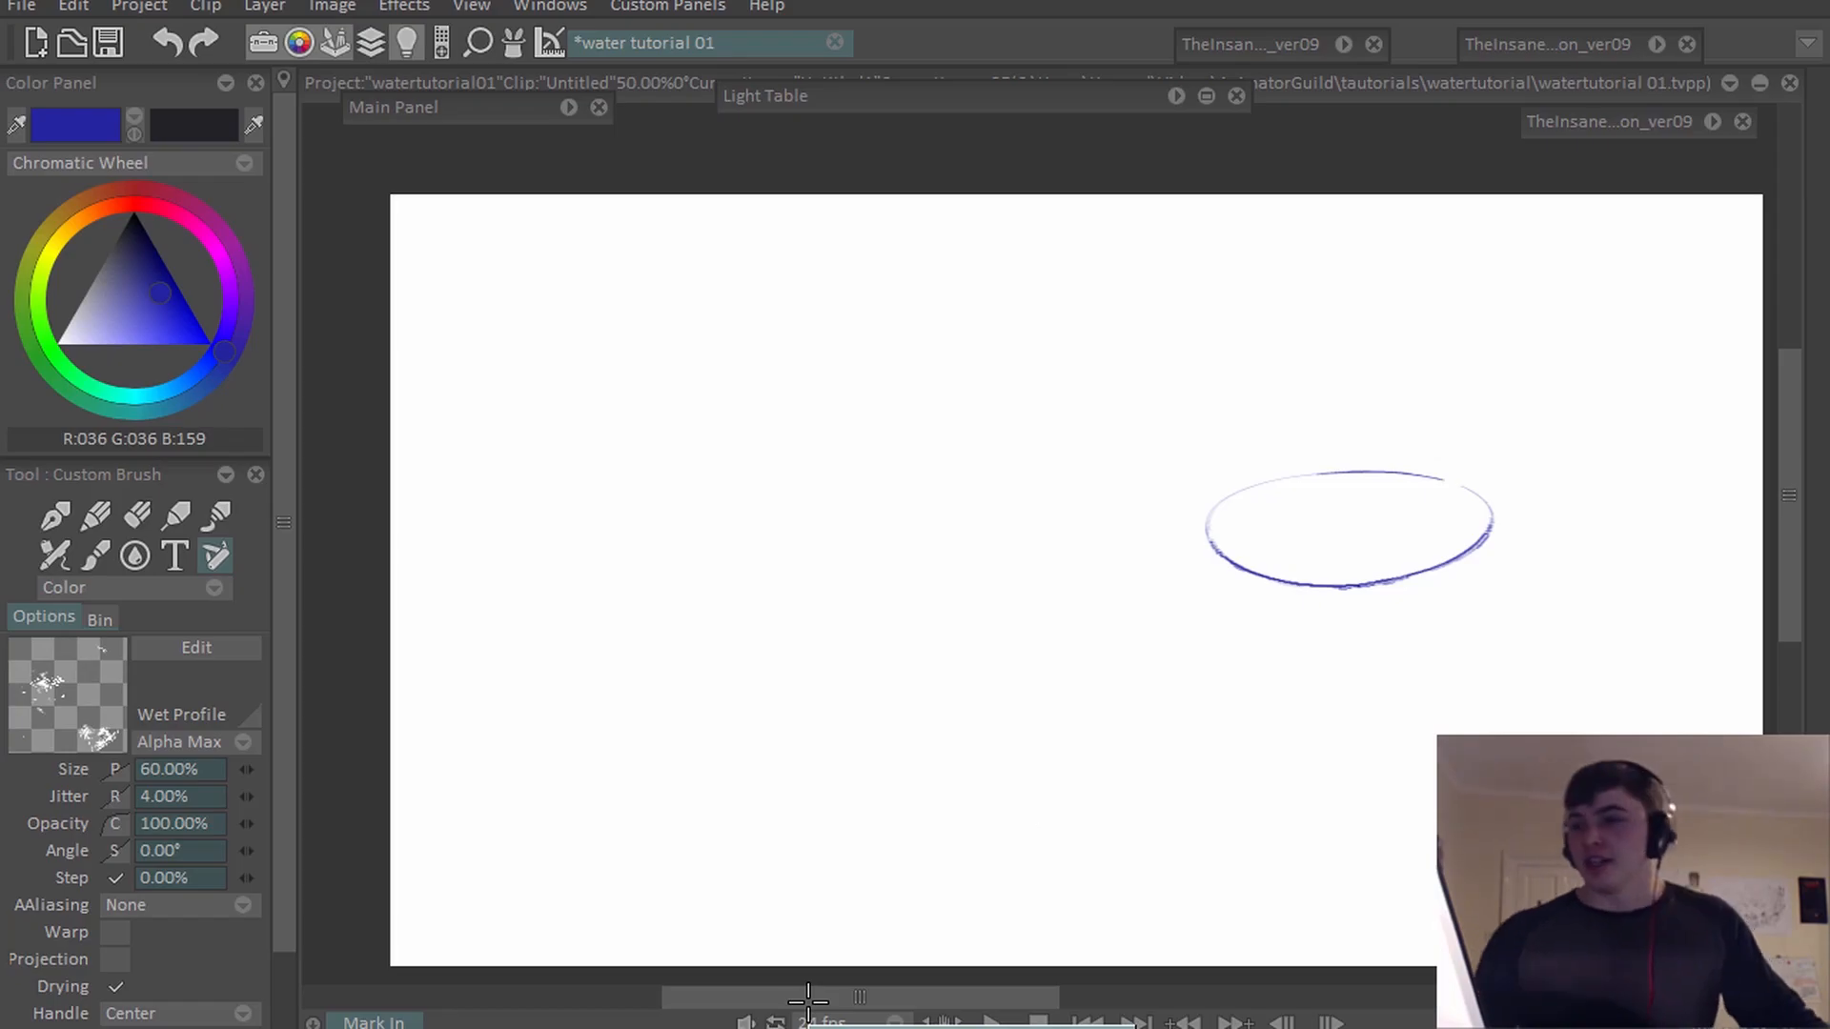
Erase the perspective-warped ellipse with the Eraser brush, working on both of its ends.
key("e")
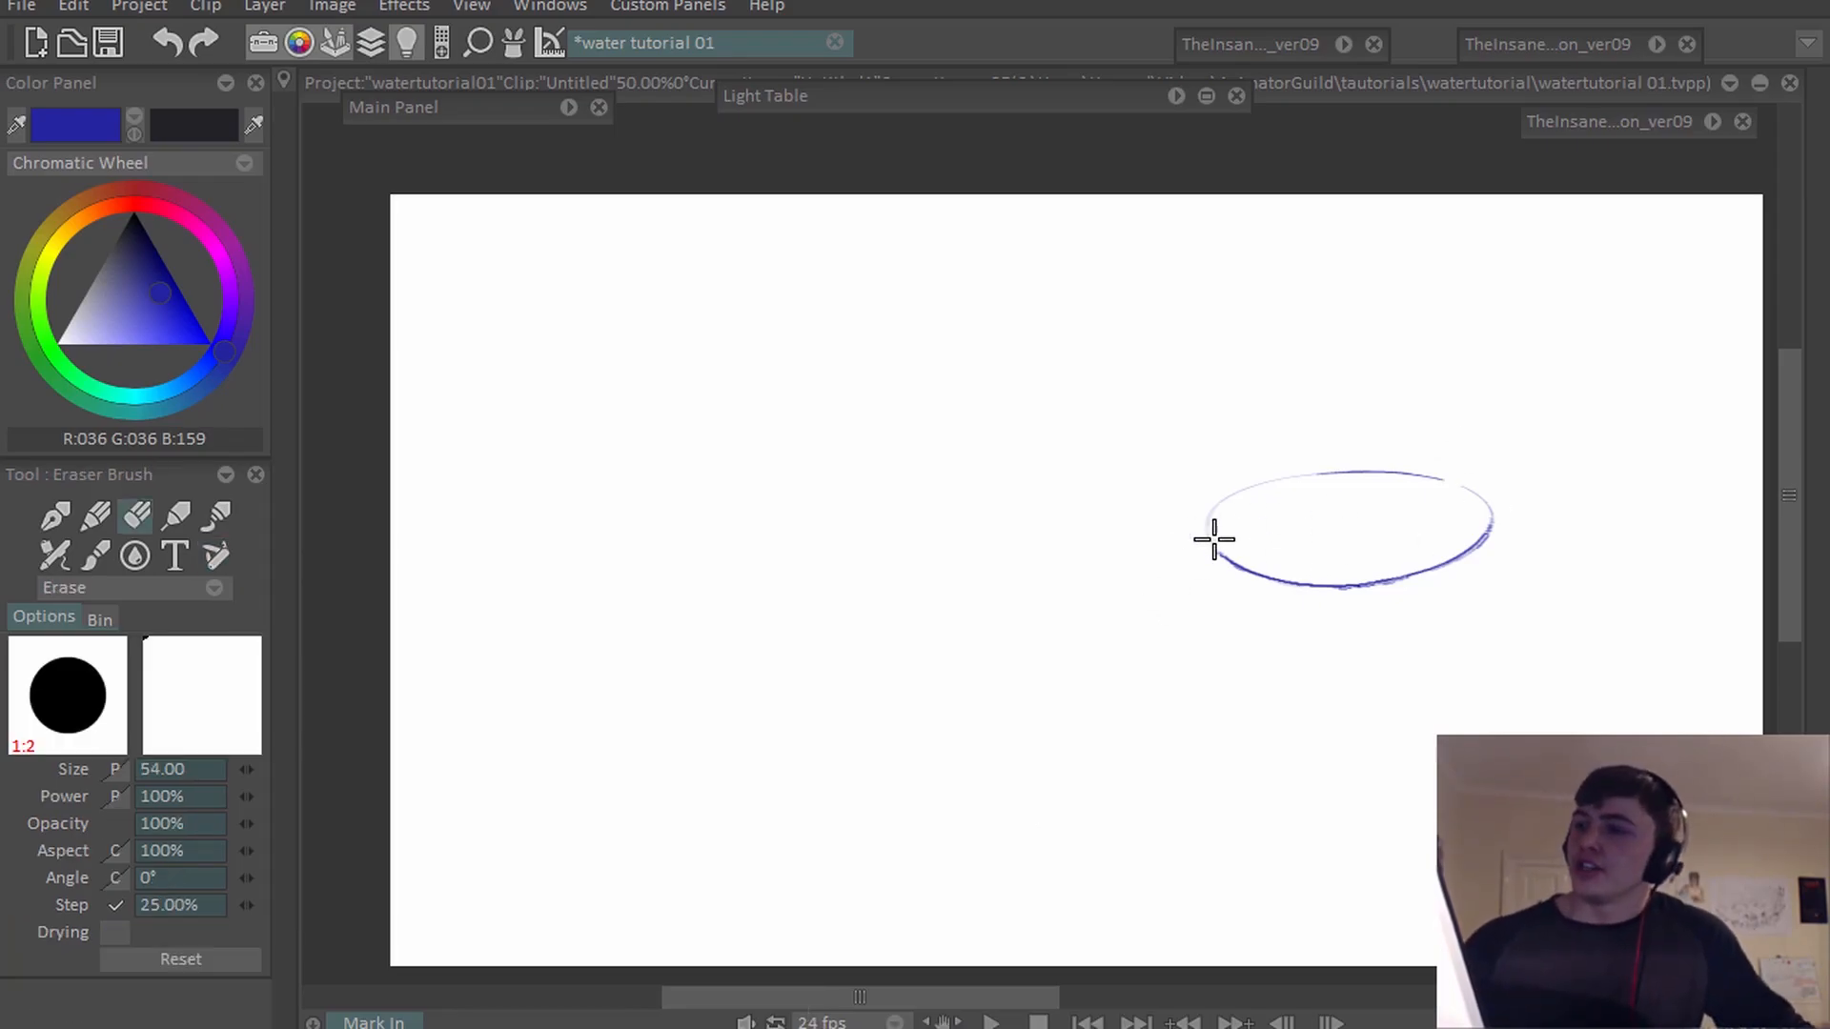
left_click_drag(1262, 530, 1242, 544)
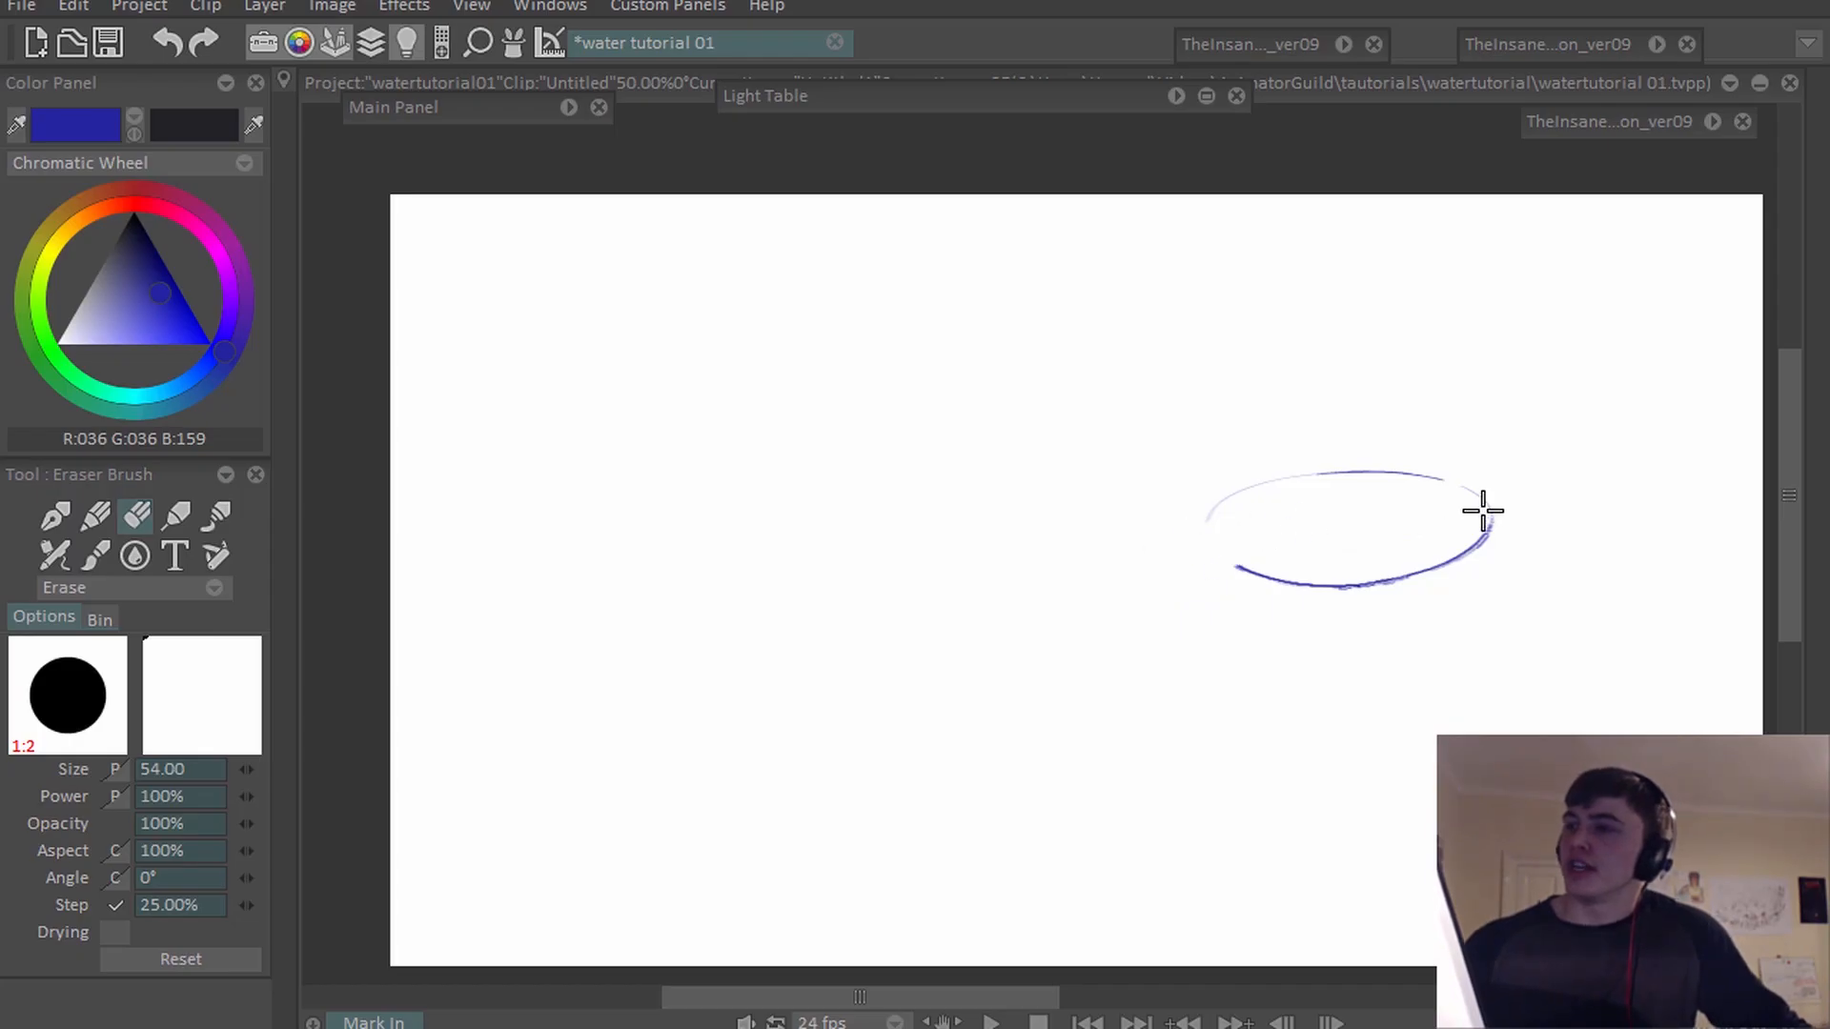
left_click_drag(1482, 515, 1481, 505)
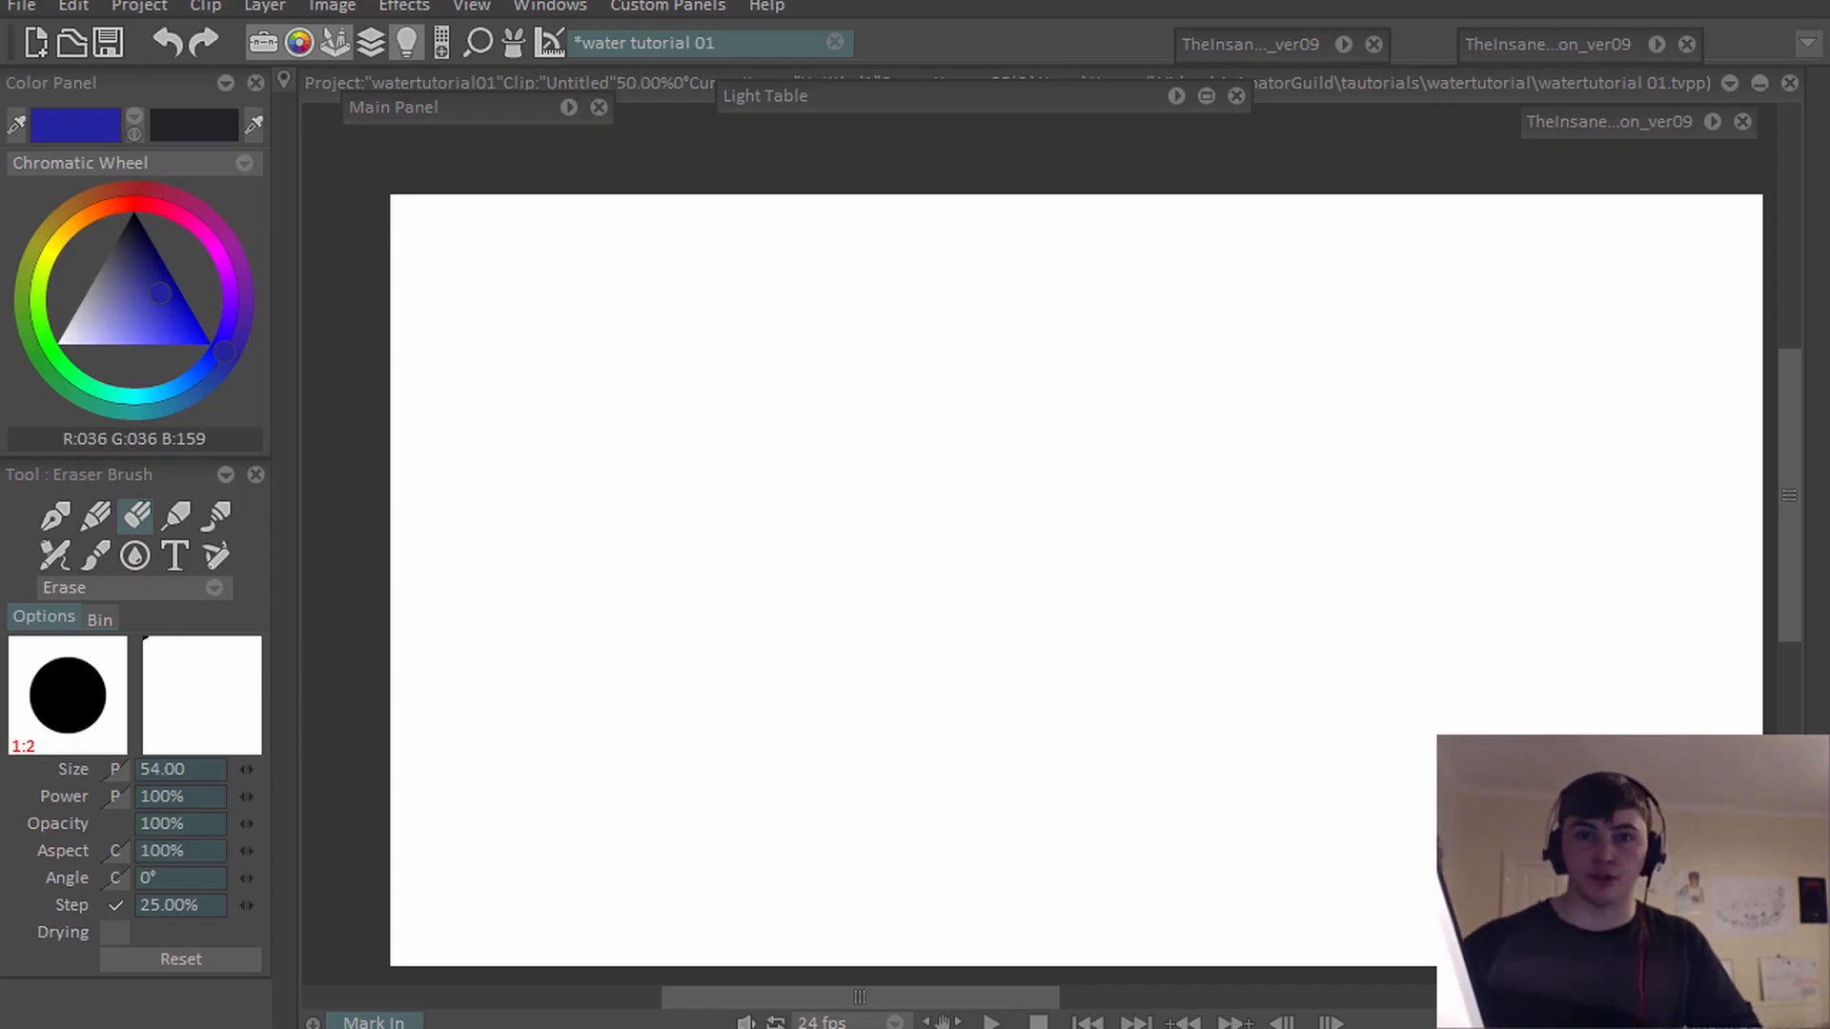
Sketch motion arrows that drop and hook upward, a straight upward arrow and a large rebounding one, then undo the last two strokes.
left_click_drag(1031, 888, 1068, 789)
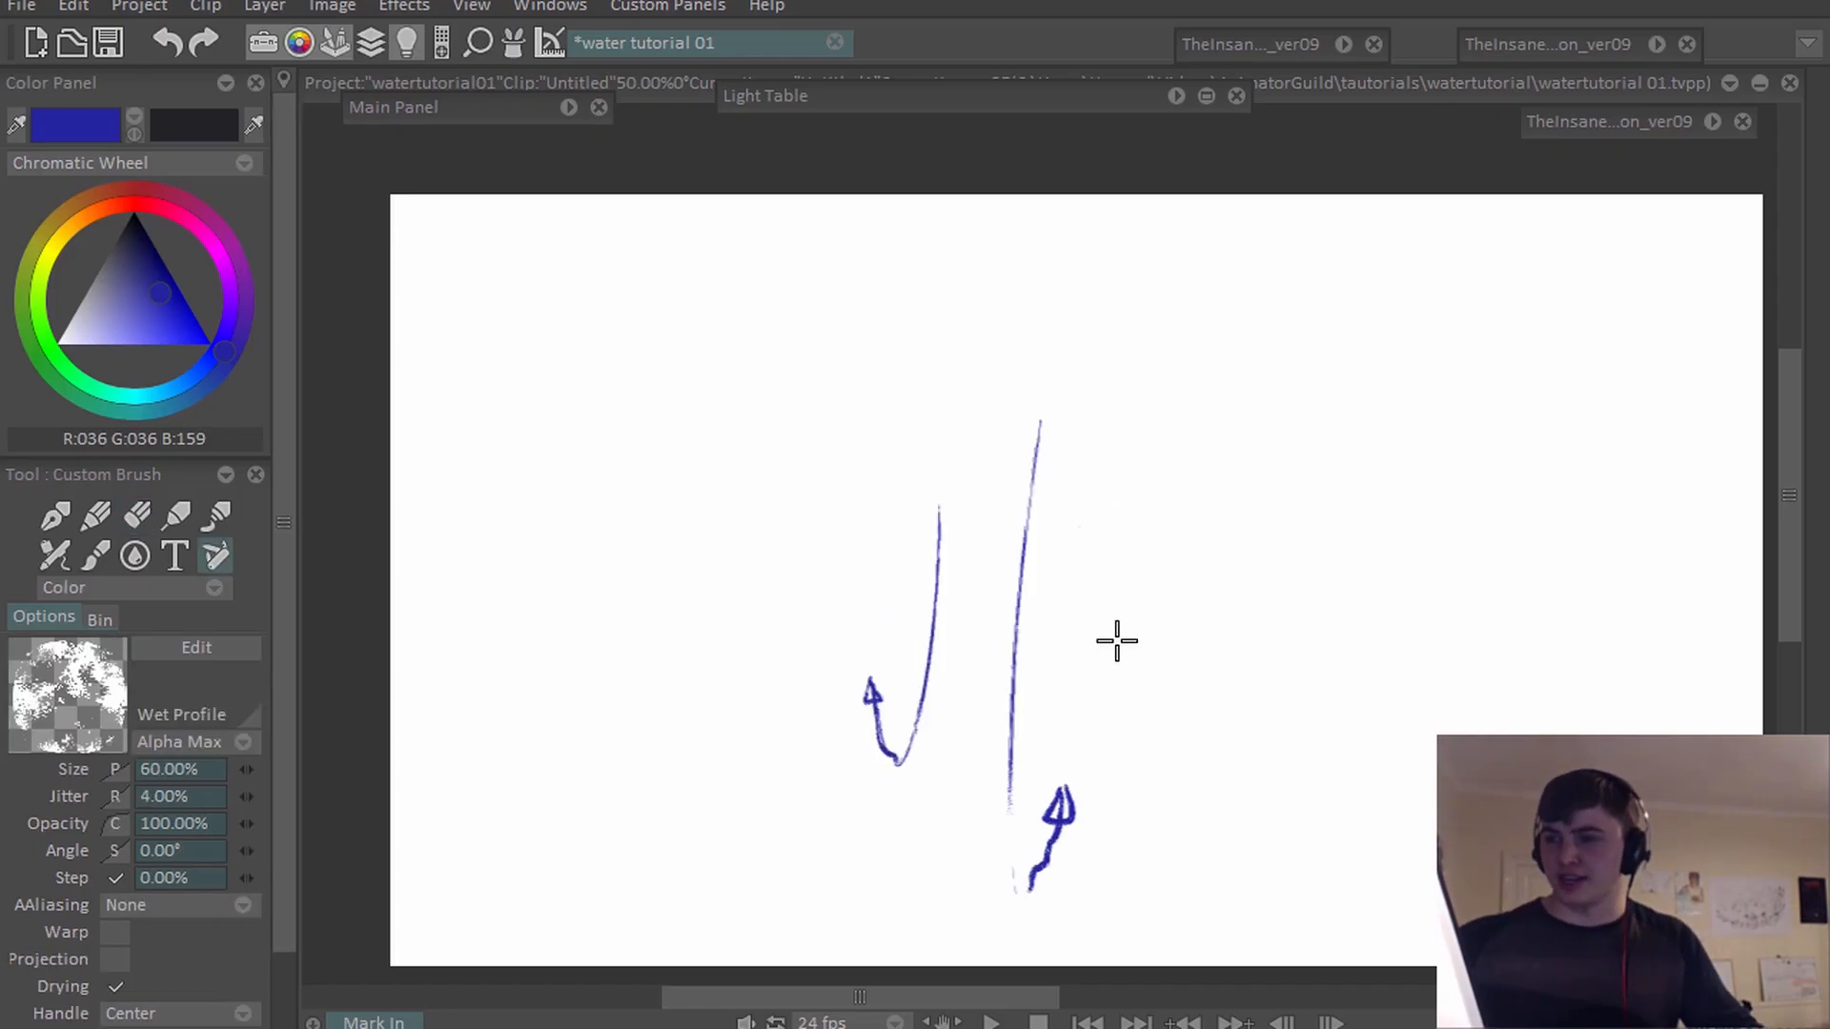
mouse_move(1118, 551)
left_mouse_down()
mouse_move(1169, 682)
mouse_move(1176, 648)
left_mouse_up()
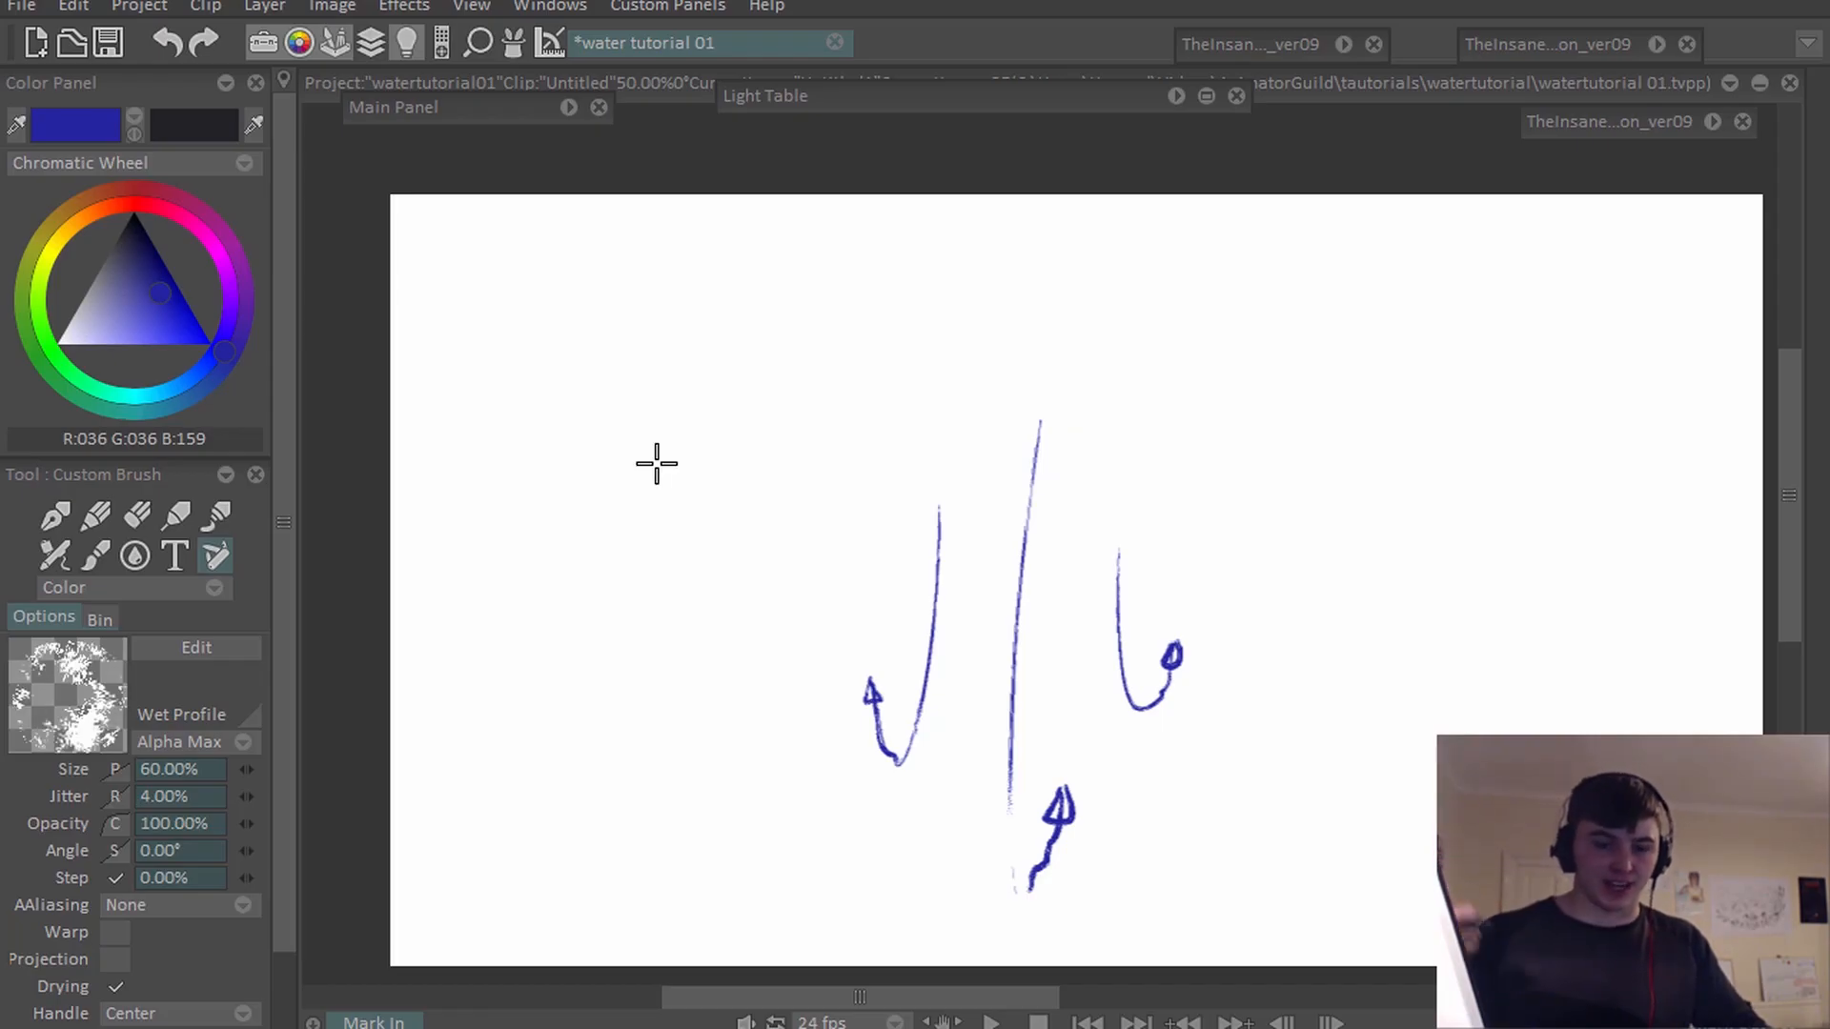
left_click_drag(672, 758, 697, 534)
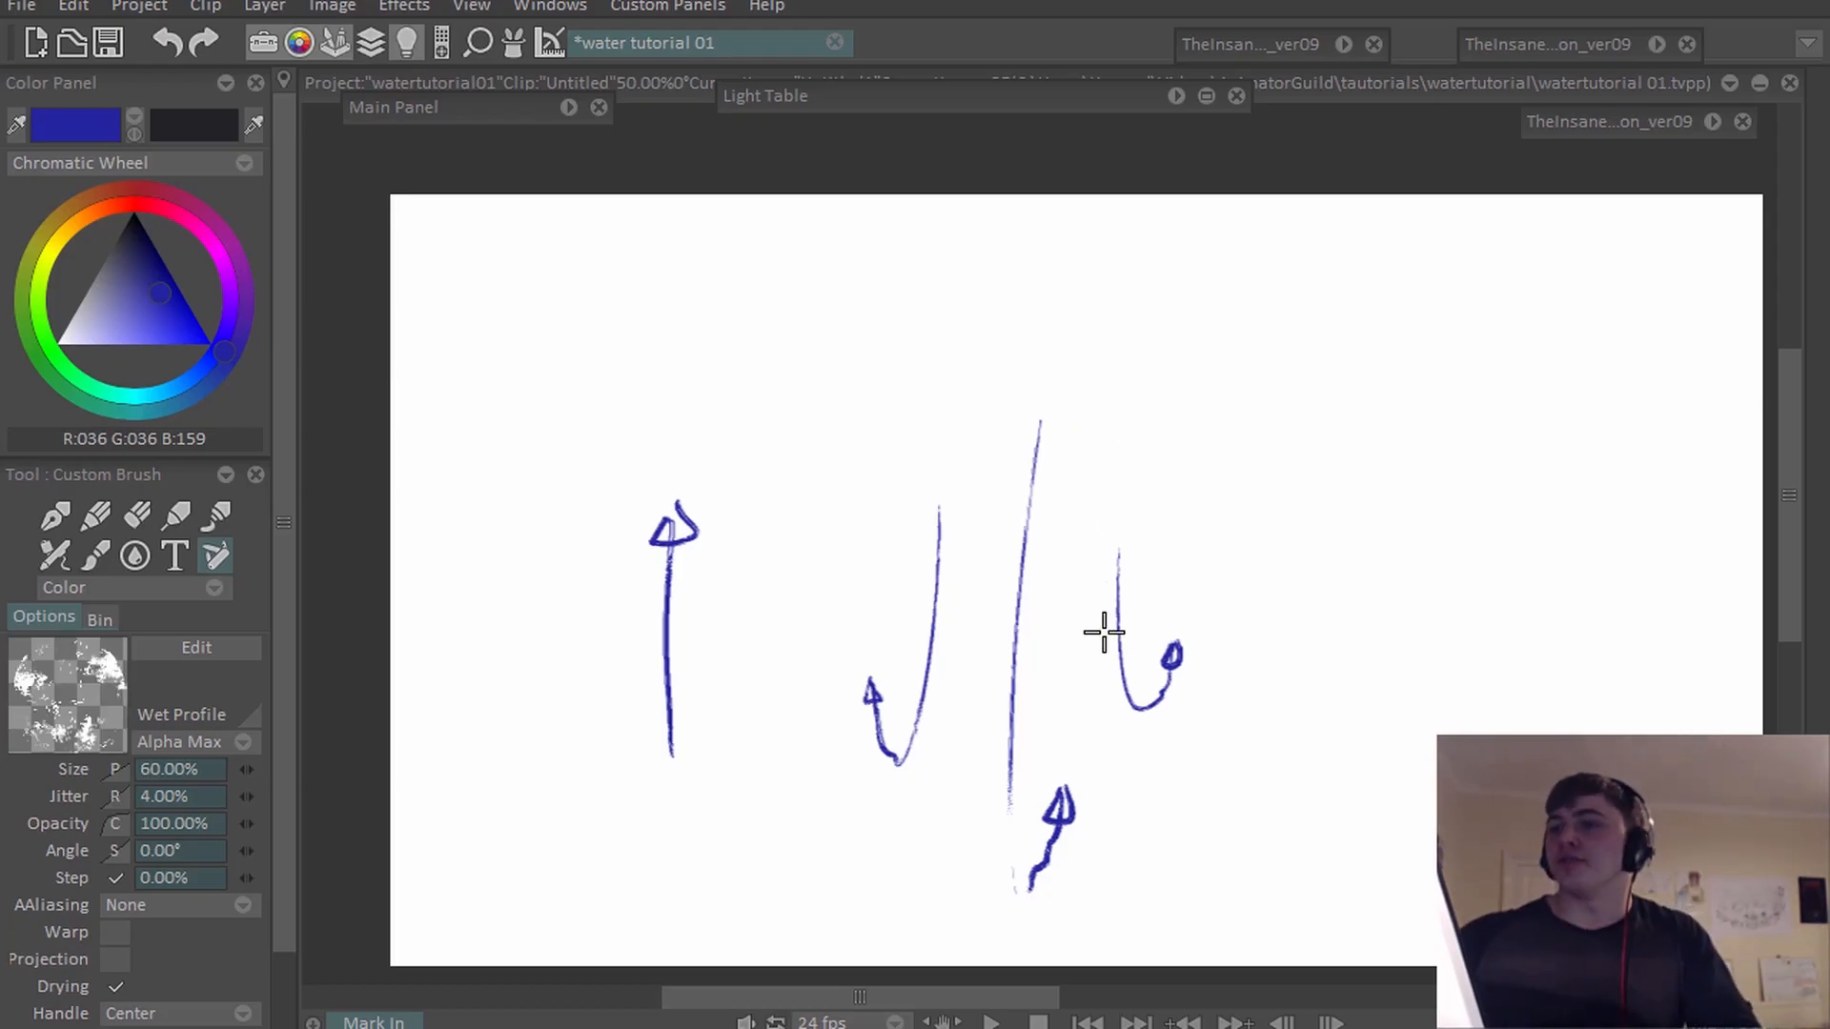
mouse_move(1343, 678)
left_mouse_down()
mouse_move(1360, 849)
mouse_move(1417, 289)
mouse_move(1458, 327)
mouse_move(1413, 281)
left_mouse_up()
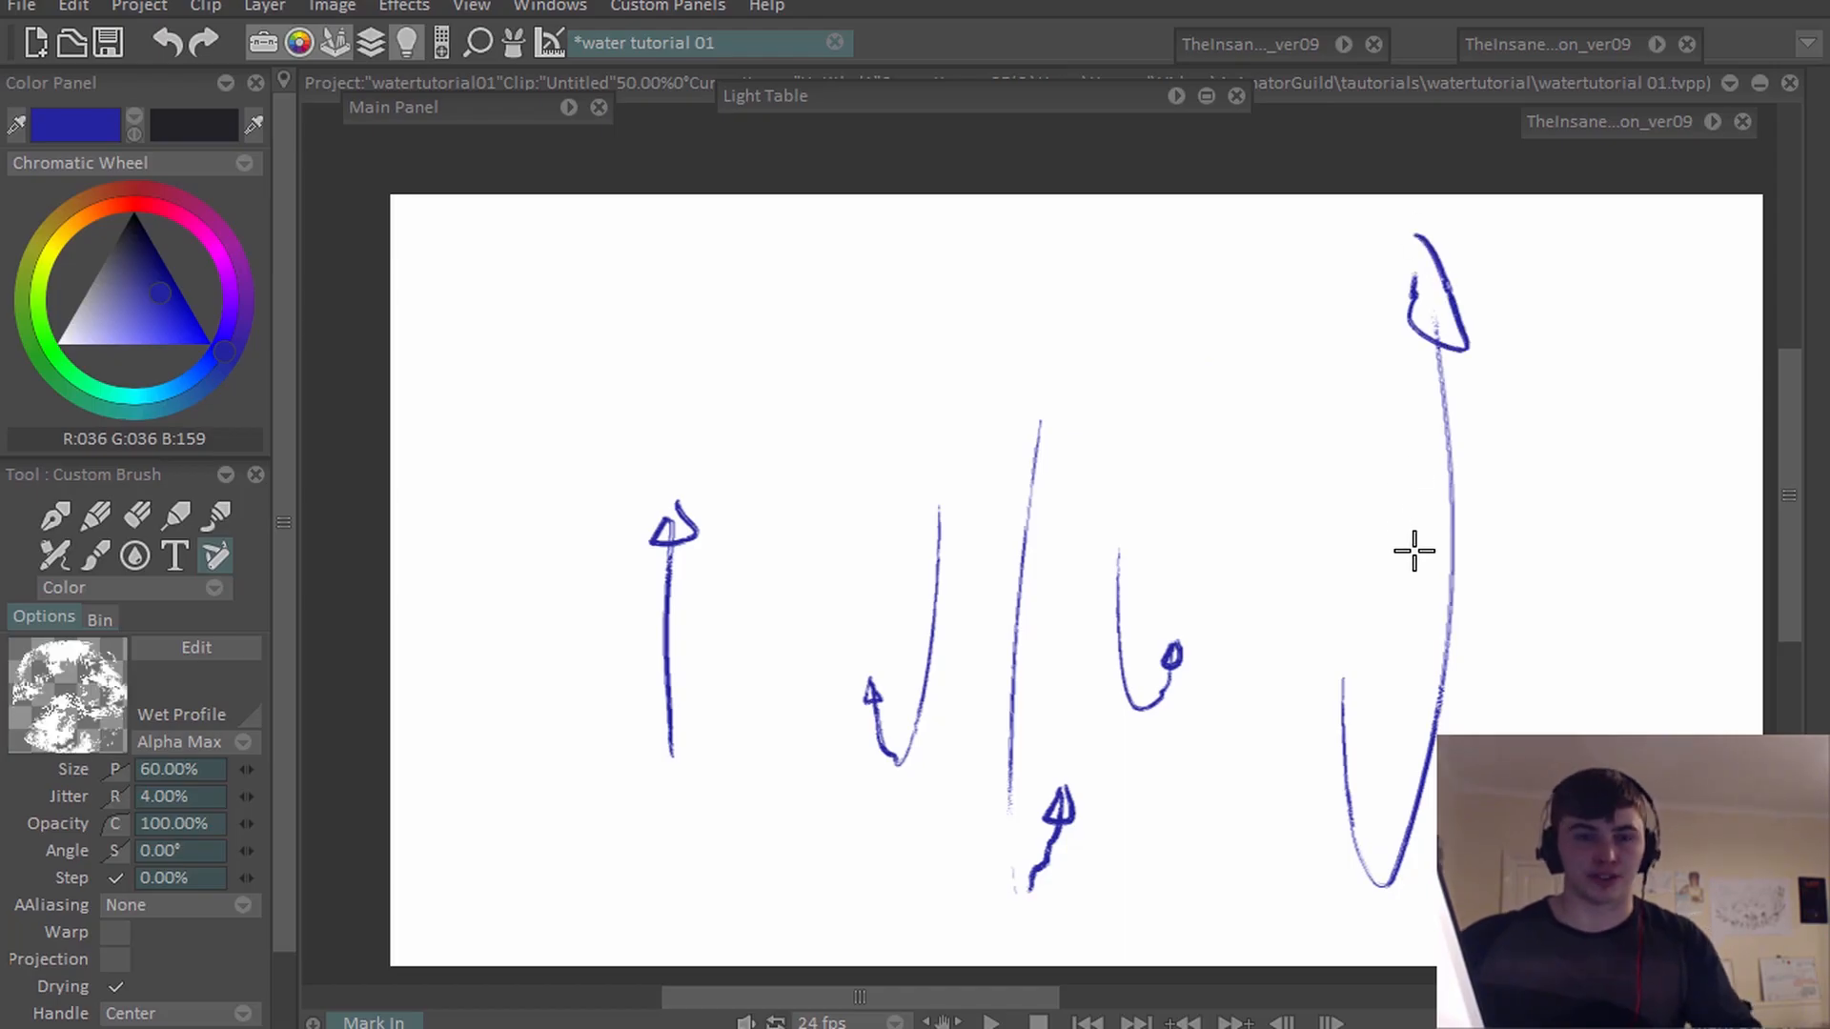
key("ctrl+z")
key("ctrl+z")
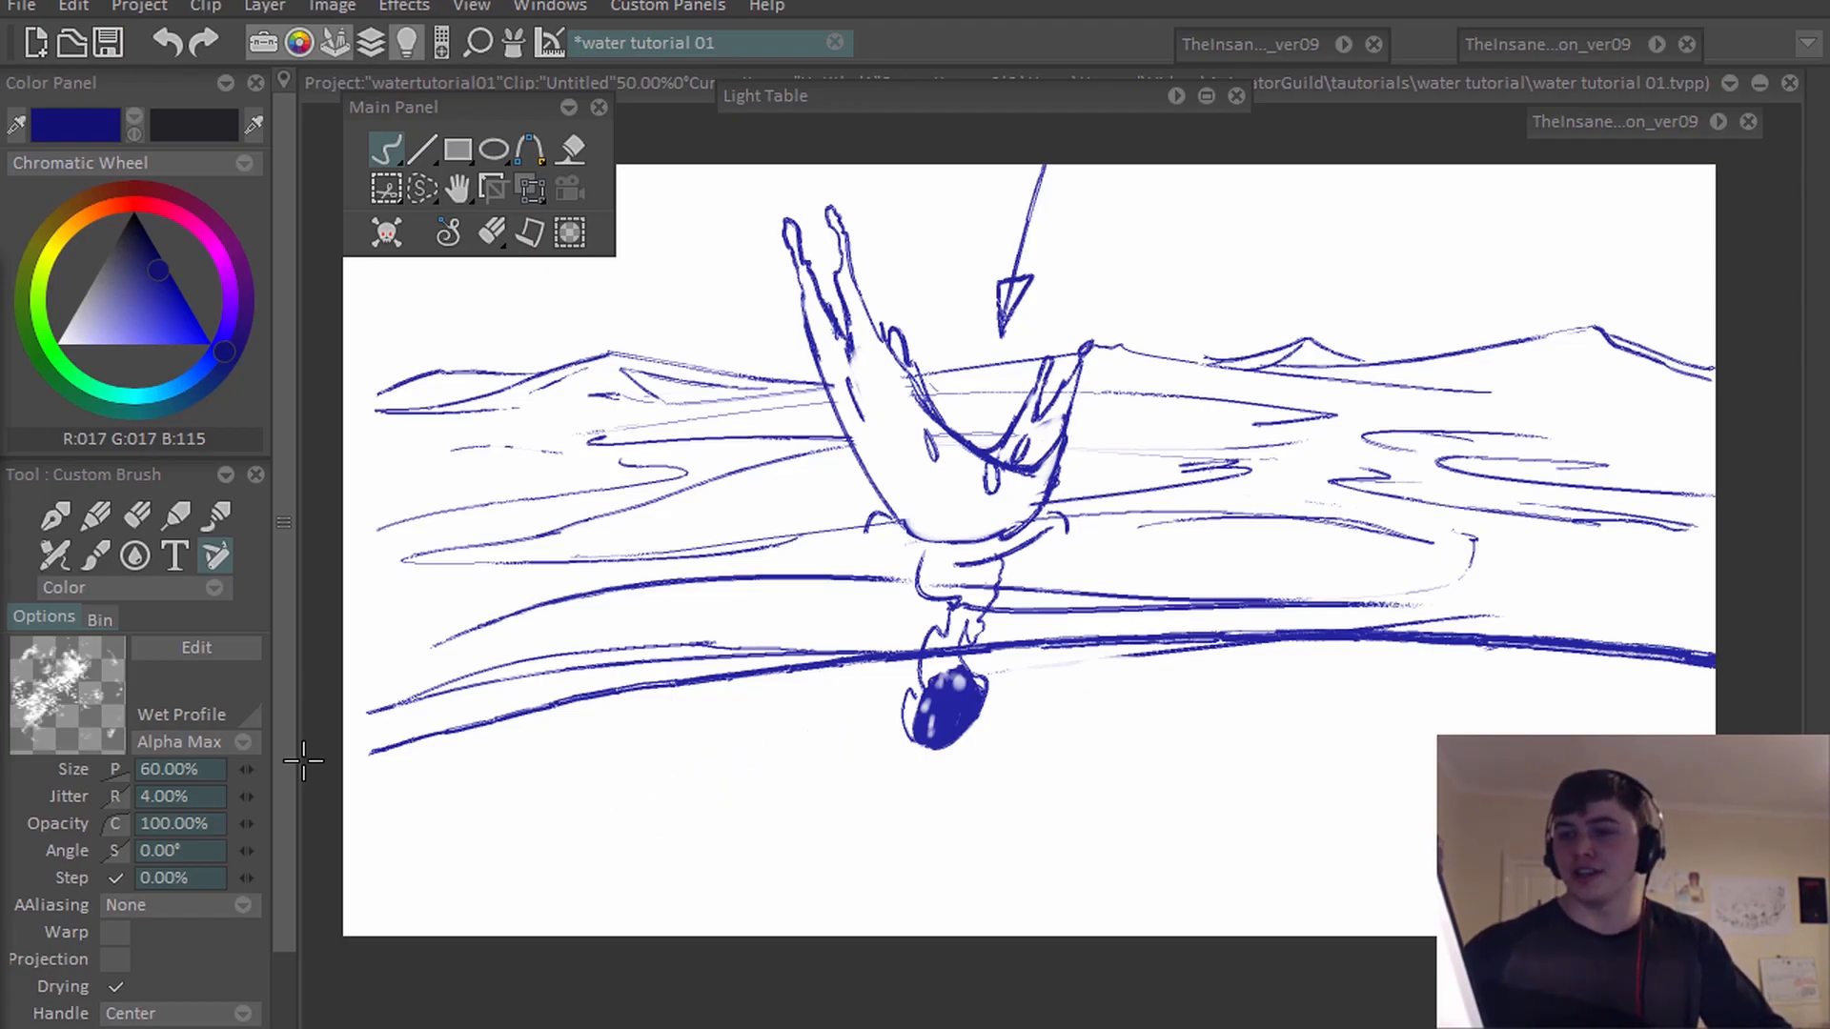
Open the project timeline, switch to a blank clip for drawing and hide the timeline.
key("Tab")
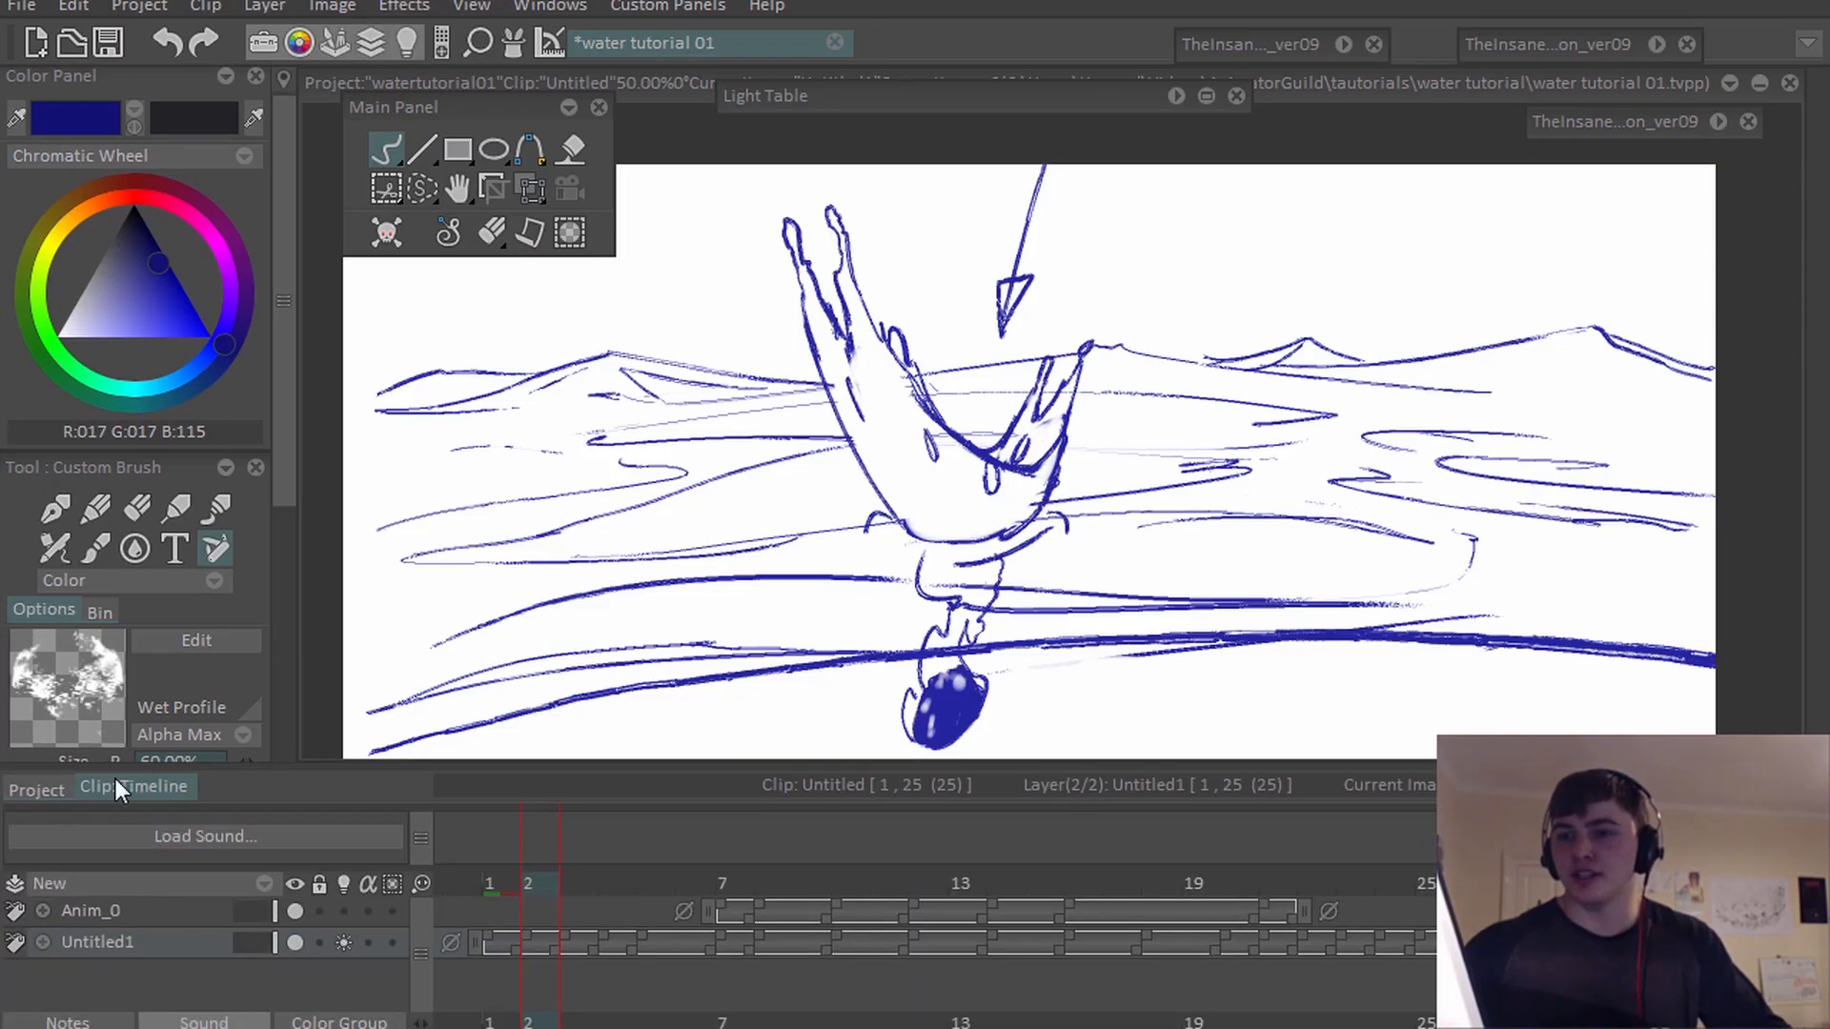
left_click(38, 790)
left_click(488, 894)
key("Tab")
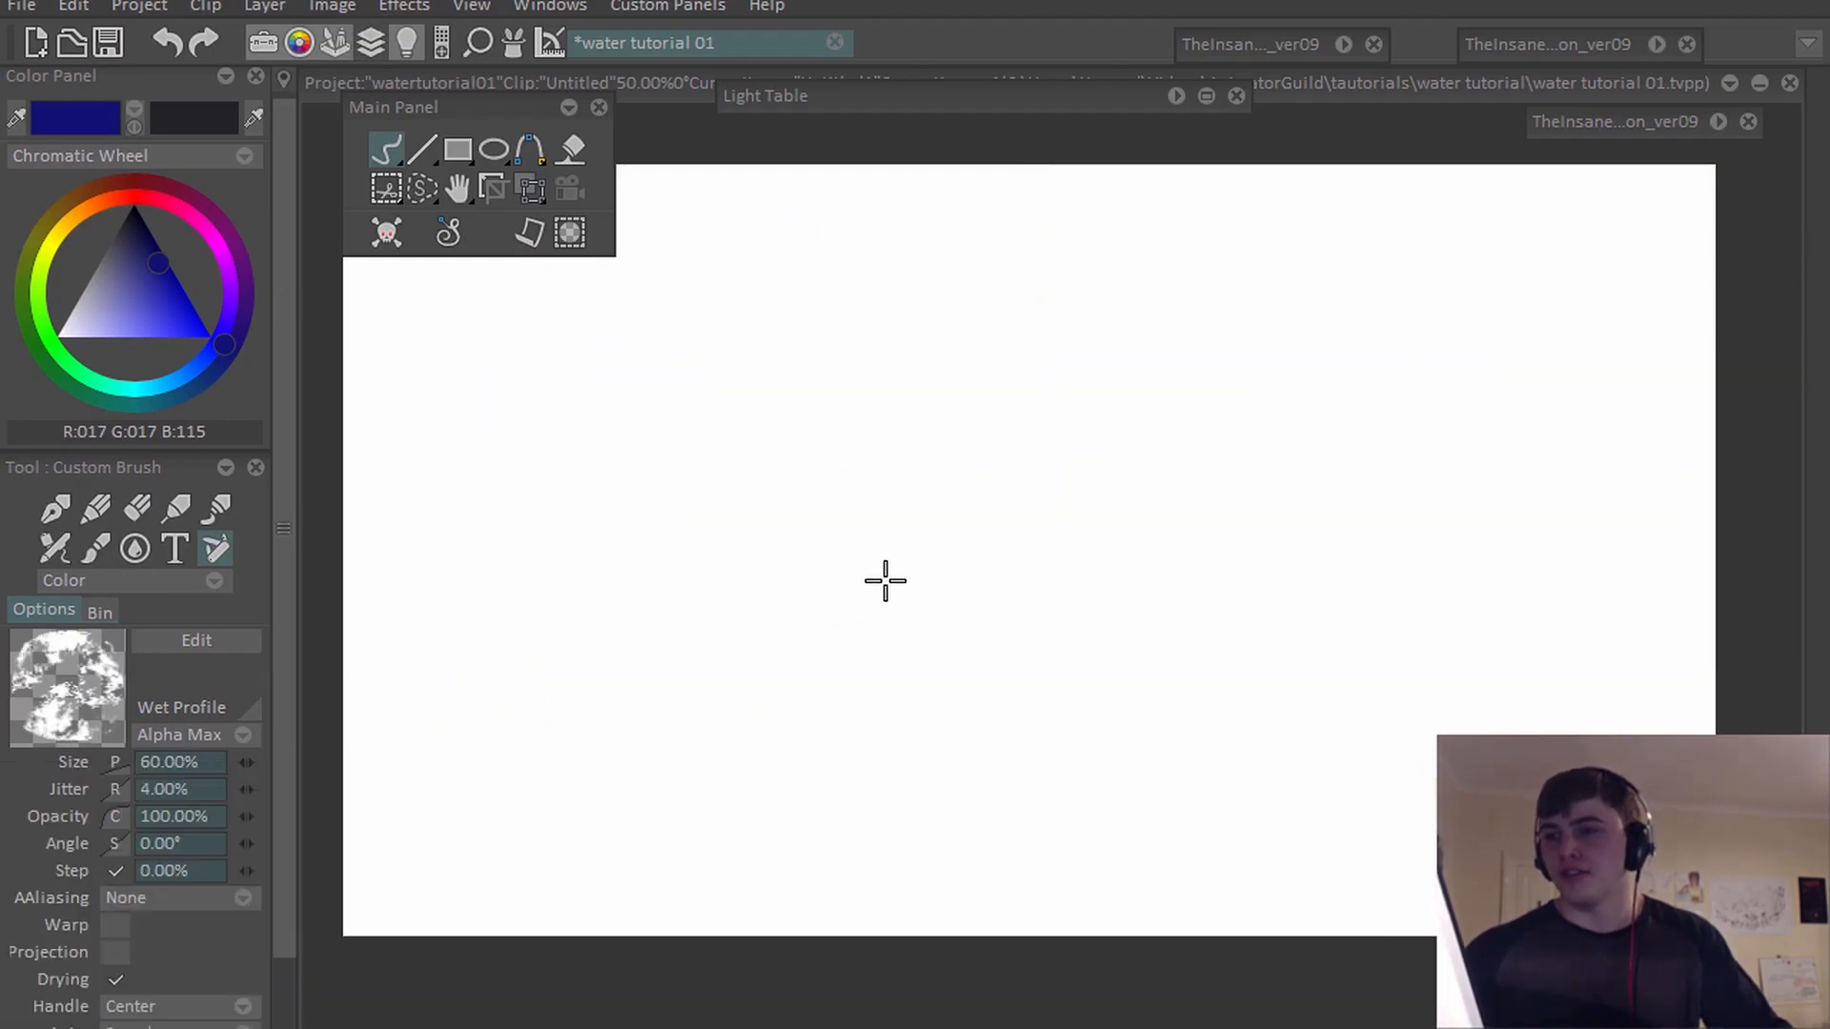
key("space")
mouse_move(1088, 578)
left_mouse_down()
mouse_move(1062, 588)
mouse_move(1094, 606)
left_mouse_up()
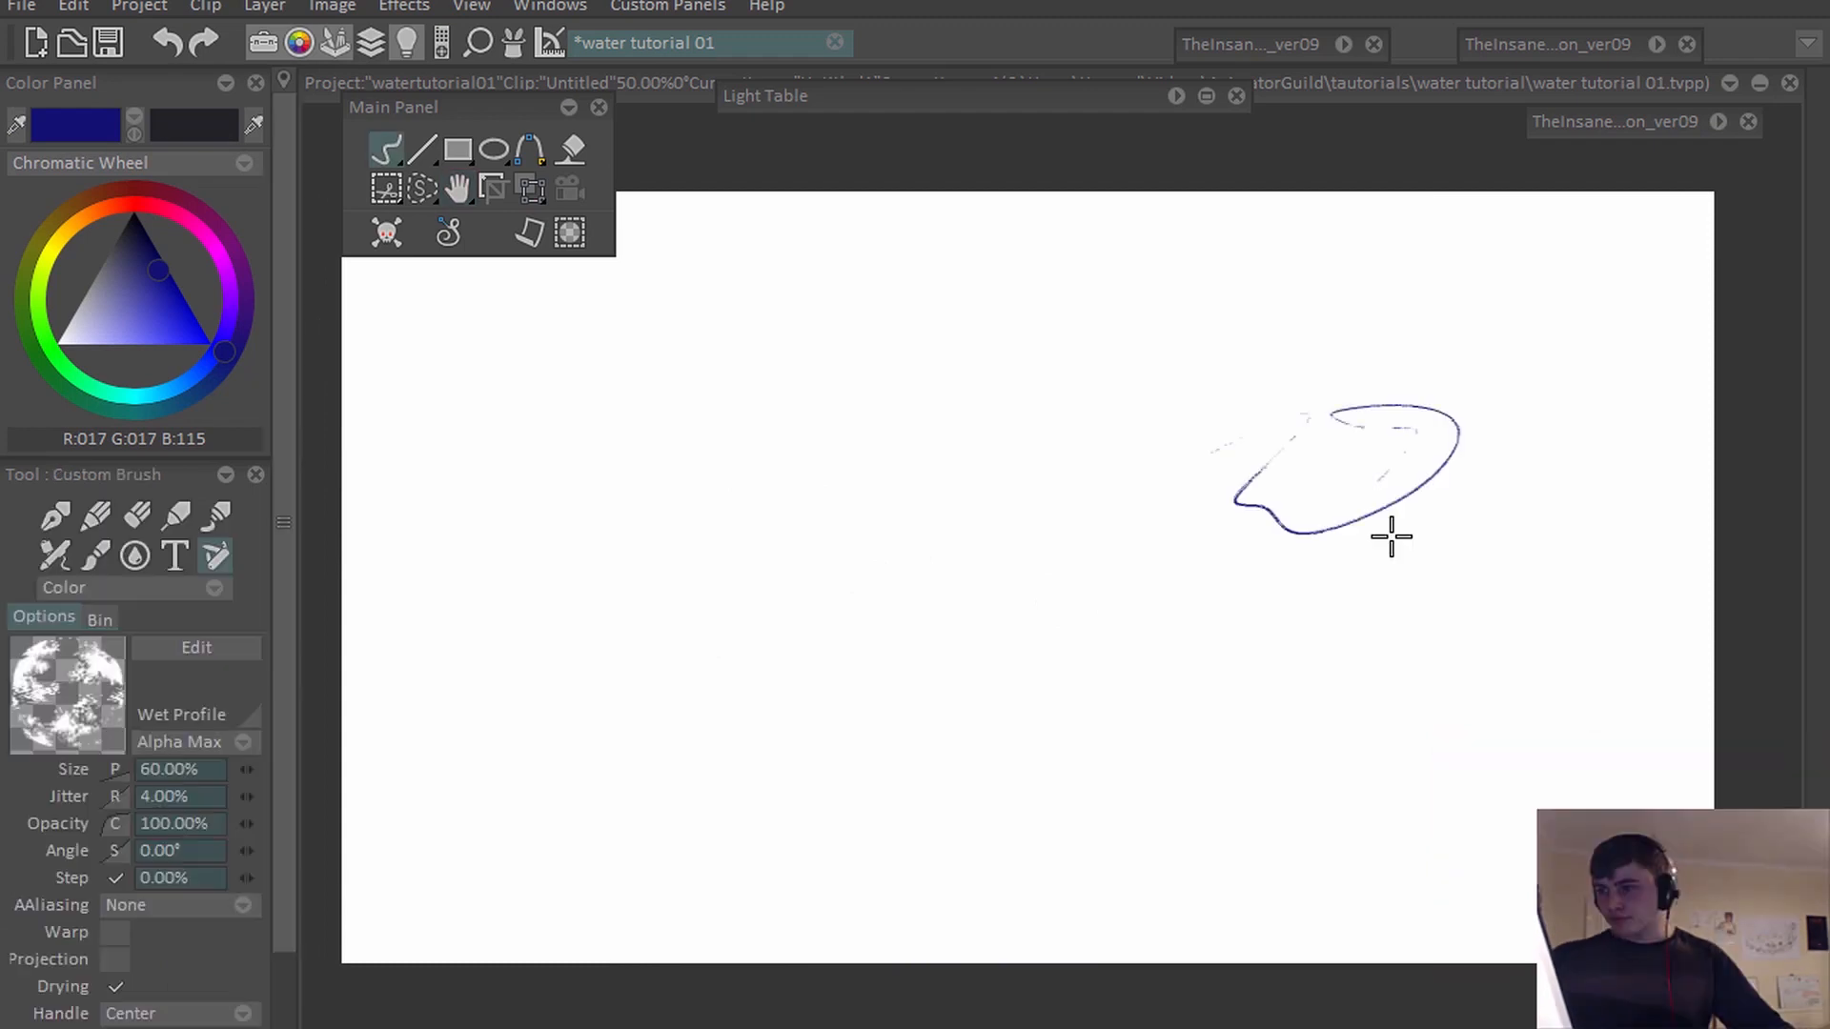
Undo the loose rounded shape and sketch a sharp, jagged splash with spiky pieces in the canvas's right half.
key("ctrl+z")
mouse_move(1287, 378)
left_mouse_down()
mouse_move(1341, 423)
mouse_move(1310, 462)
mouse_move(1283, 411)
mouse_move(1256, 437)
mouse_move(1316, 480)
mouse_move(1280, 601)
left_mouse_up()
left_click_drag(1276, 781, 1252, 878)
left_click_drag(1271, 657, 1266, 838)
left_click_drag(1275, 563, 1296, 610)
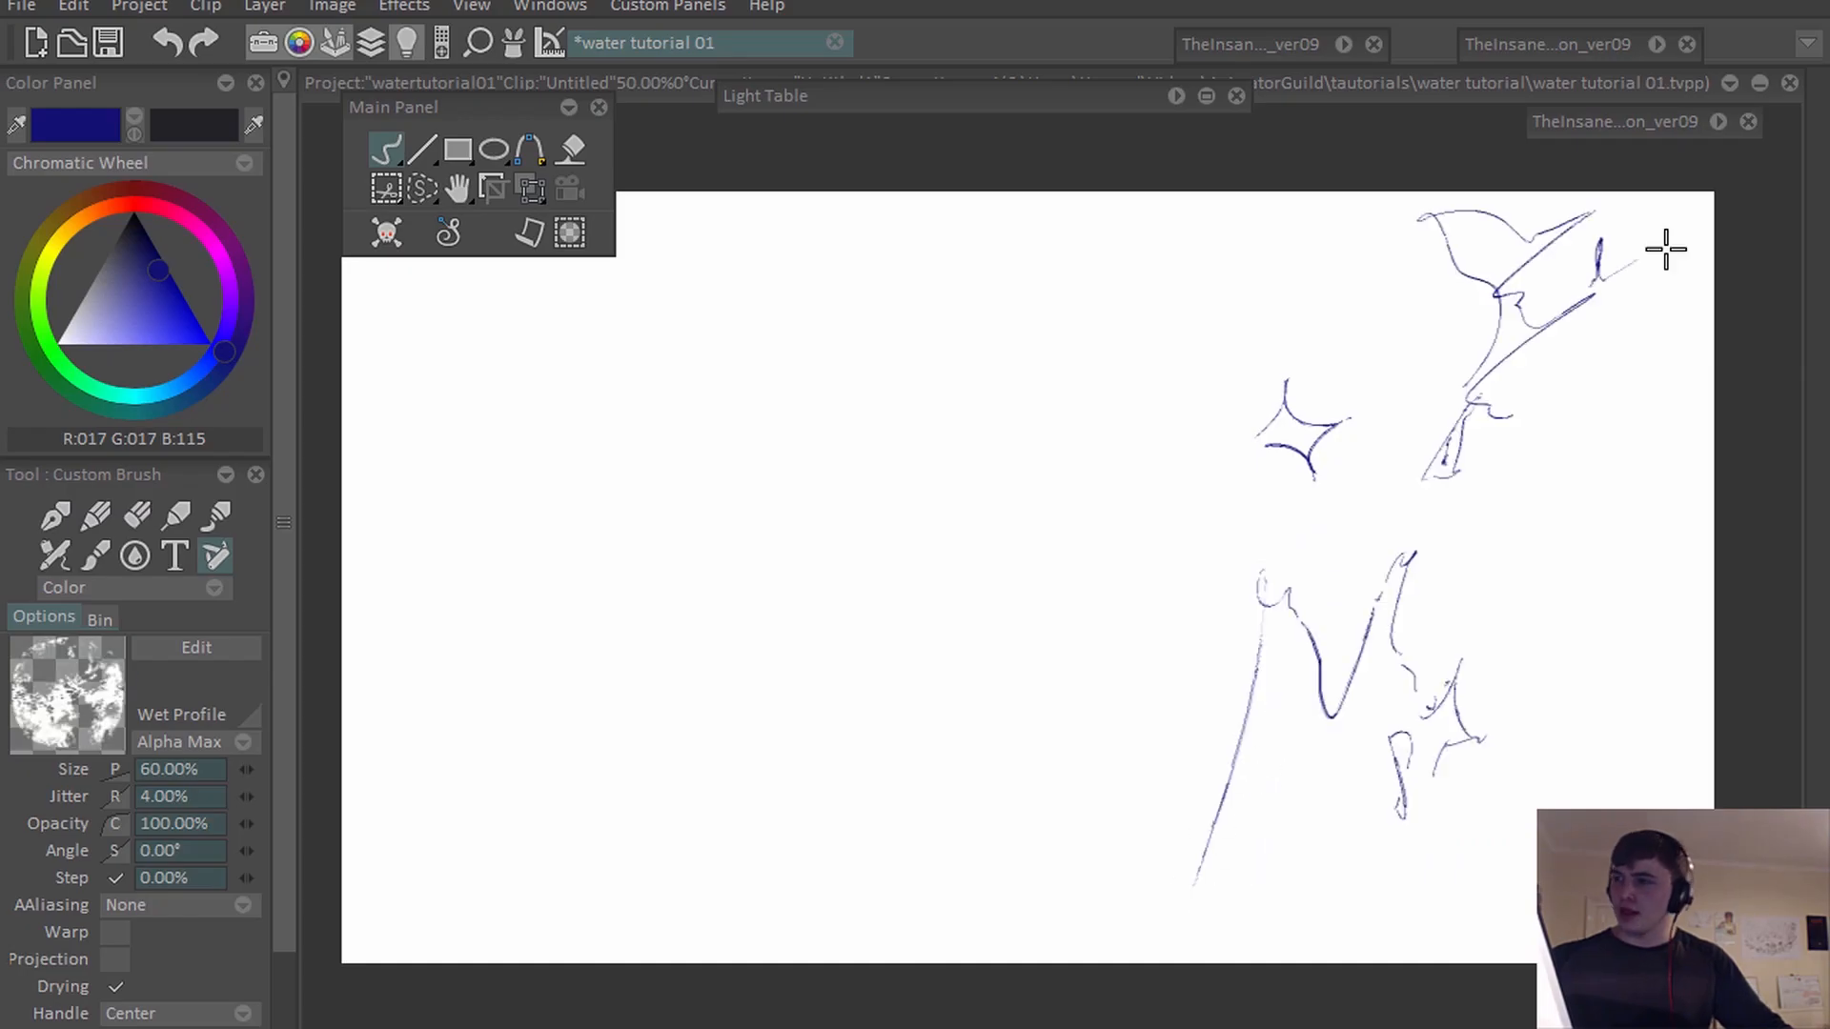
Scatter small angular shards and pointed droplets around and above the jagged splash.
left_click_drag(1665, 249, 1611, 278)
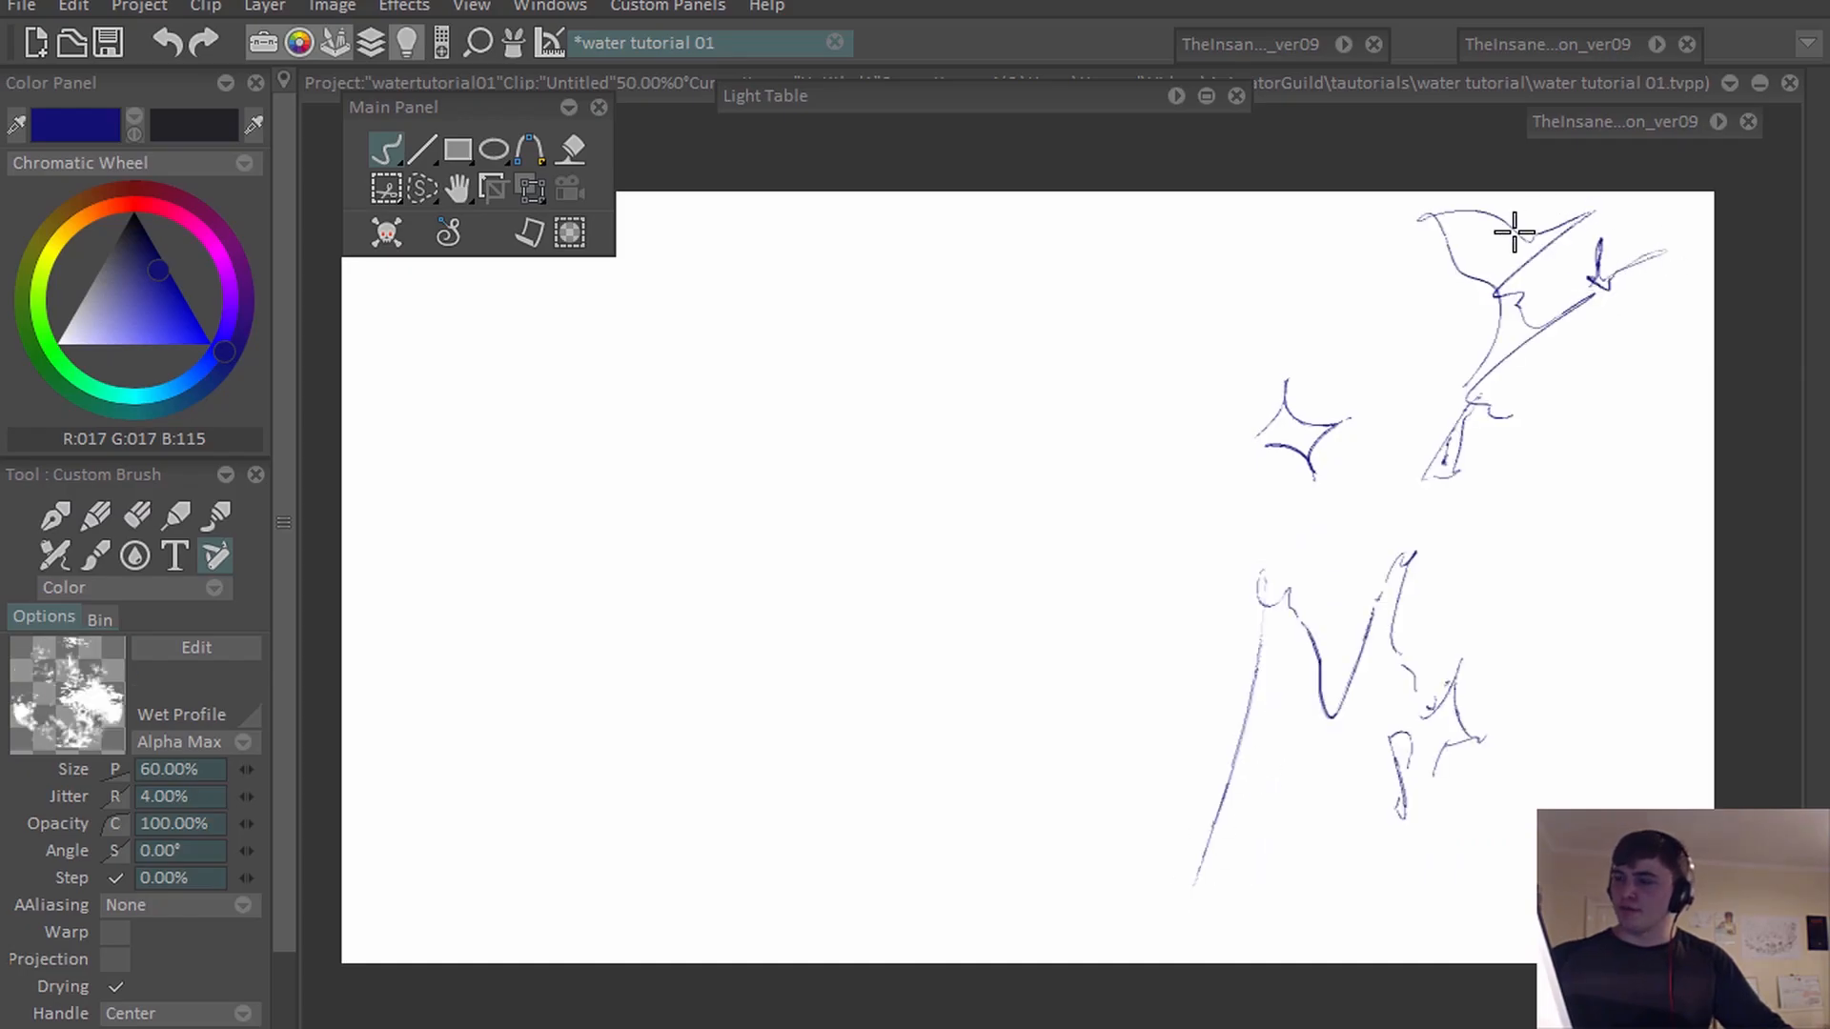
mouse_move(1408, 228)
left_mouse_down()
mouse_move(1408, 258)
mouse_move(1405, 225)
mouse_move(1363, 225)
mouse_move(1368, 265)
mouse_move(1406, 259)
left_mouse_up()
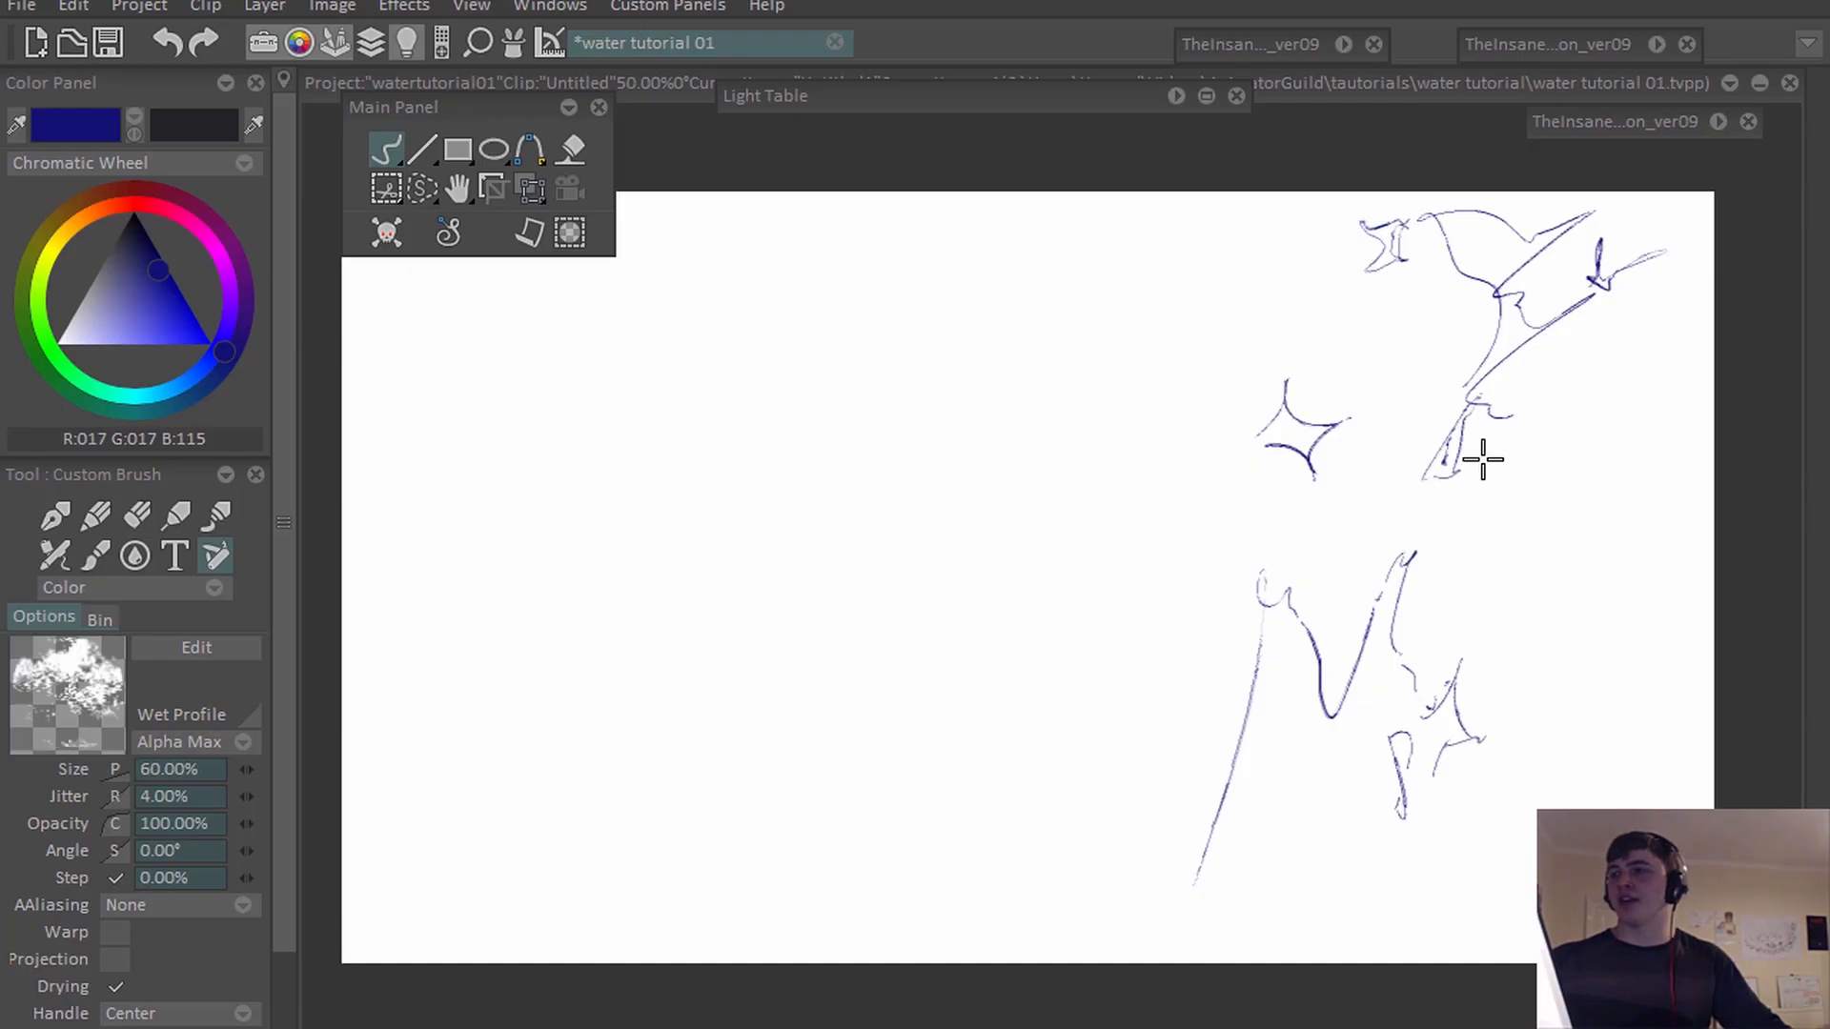
left_click_drag(1515, 449, 1528, 454)
left_click_drag(1608, 697, 1510, 714)
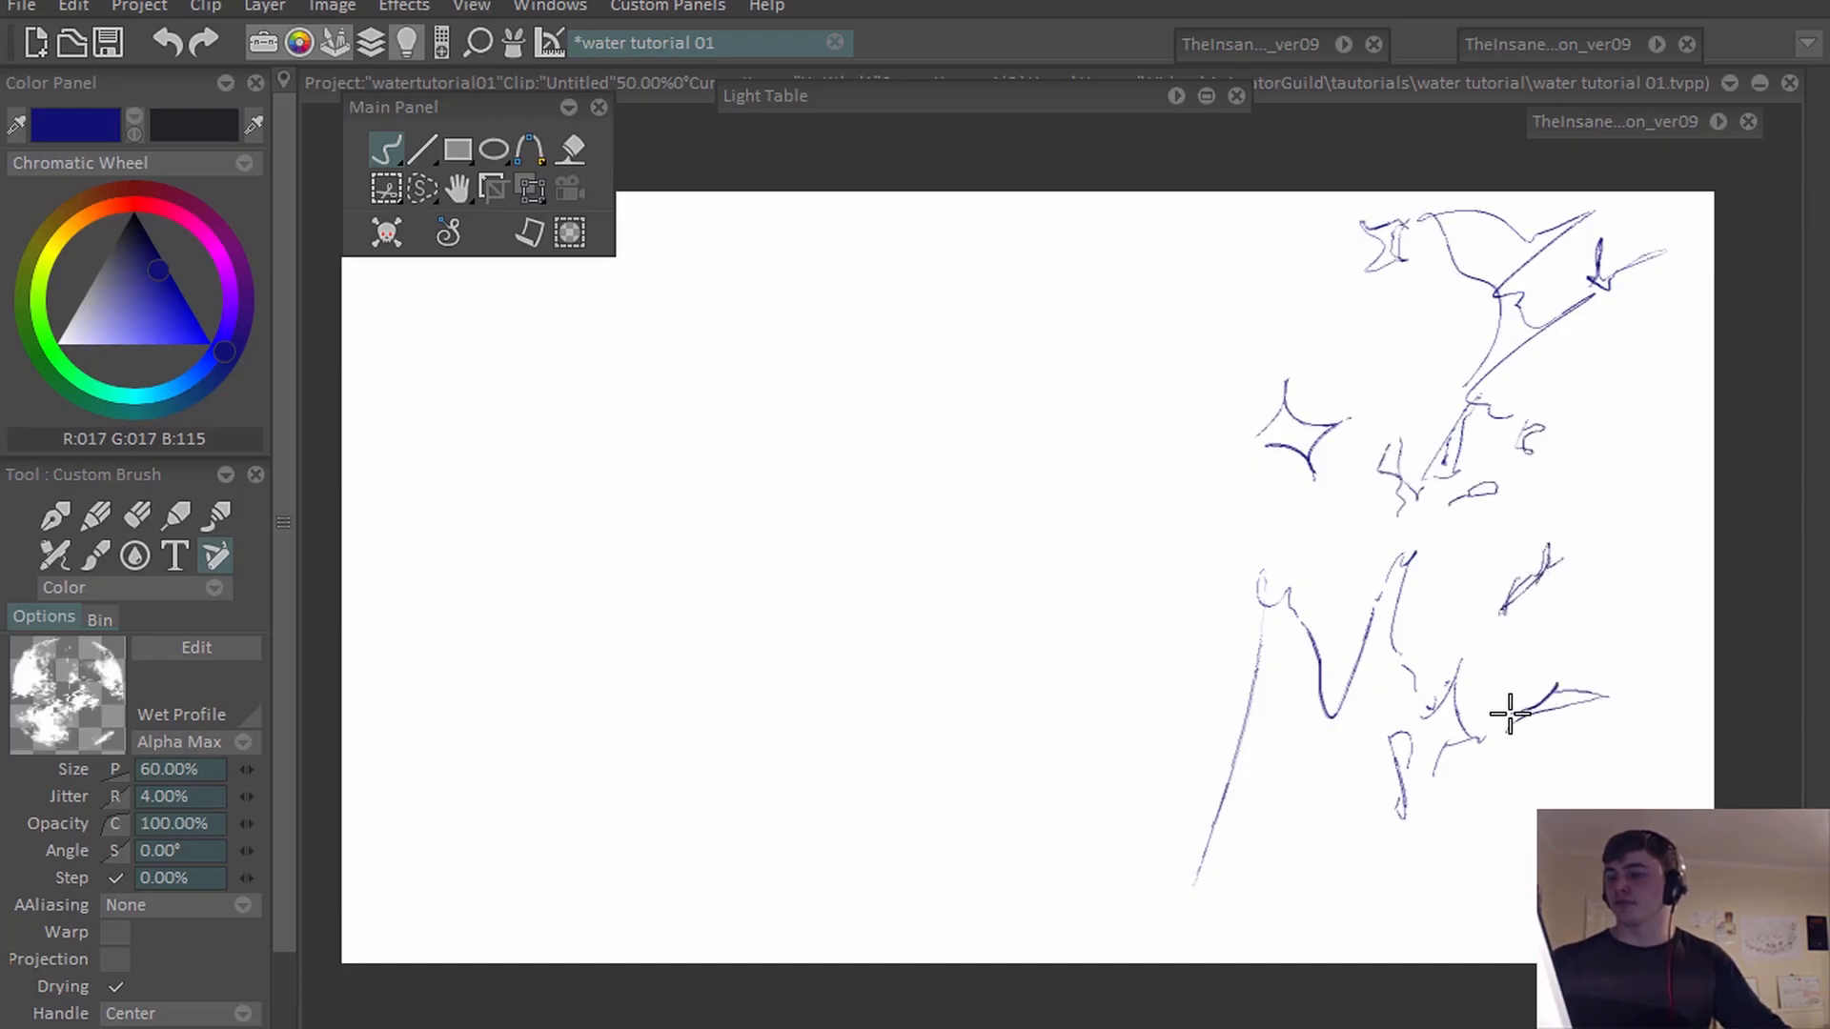
left_click_drag(1311, 315, 1304, 365)
left_click_drag(1246, 456, 1285, 553)
left_click_drag(1326, 487, 1316, 519)
left_click_drag(1258, 303, 1282, 298)
left_click_drag(1559, 640, 1607, 592)
left_click_drag(1666, 308, 1682, 373)
Draw tall straight streaks beside the jagged splash with pointed shards above them, and erase a small part of the upper shards.
left_click_drag(1232, 467, 1179, 888)
left_click_drag(1177, 257, 1200, 389)
mouse_move(1198, 211)
left_mouse_down()
mouse_move(1195, 343)
mouse_move(1212, 202)
mouse_move(1244, 258)
left_mouse_up()
key("e")
mouse_move(1191, 314)
left_mouse_down()
mouse_move(1172, 286)
mouse_move(1186, 214)
mouse_move(1214, 303)
left_mouse_up()
key("b")
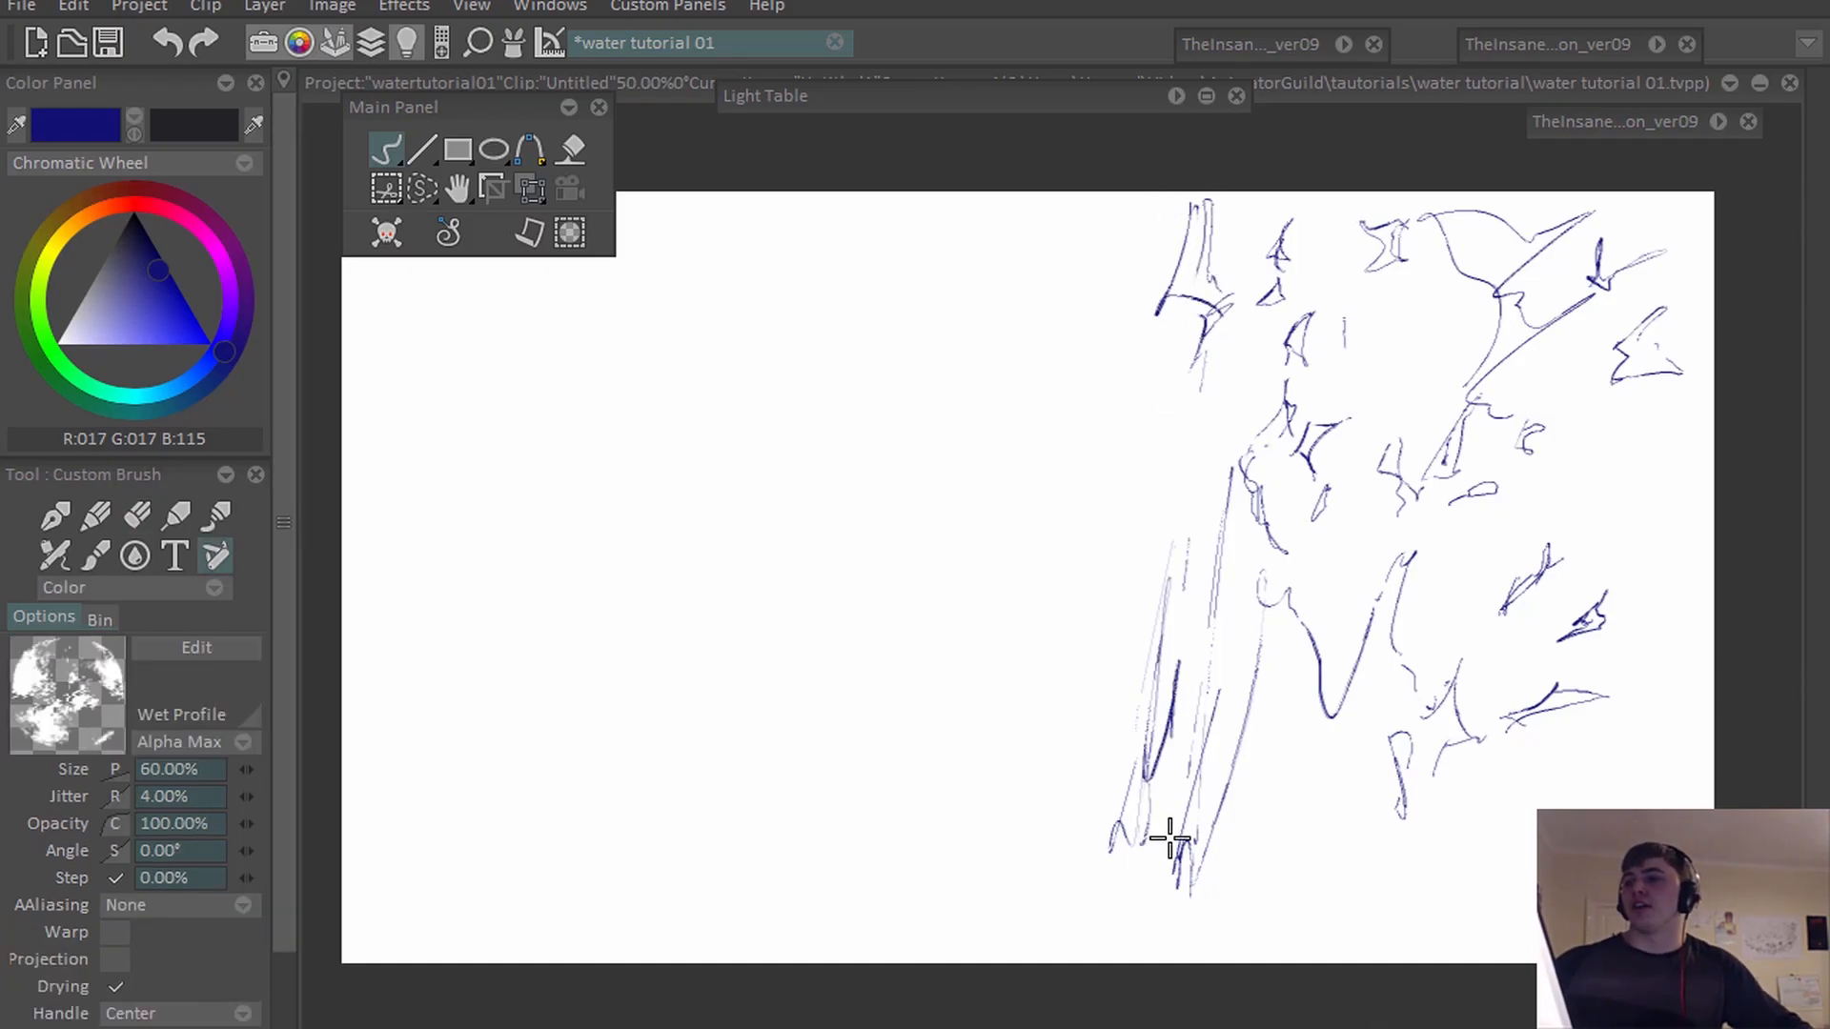
Add another streak inside the tall column and draw sharp, flat ripples around the base of the jagged splash.
left_click_drag(1176, 539, 1164, 761)
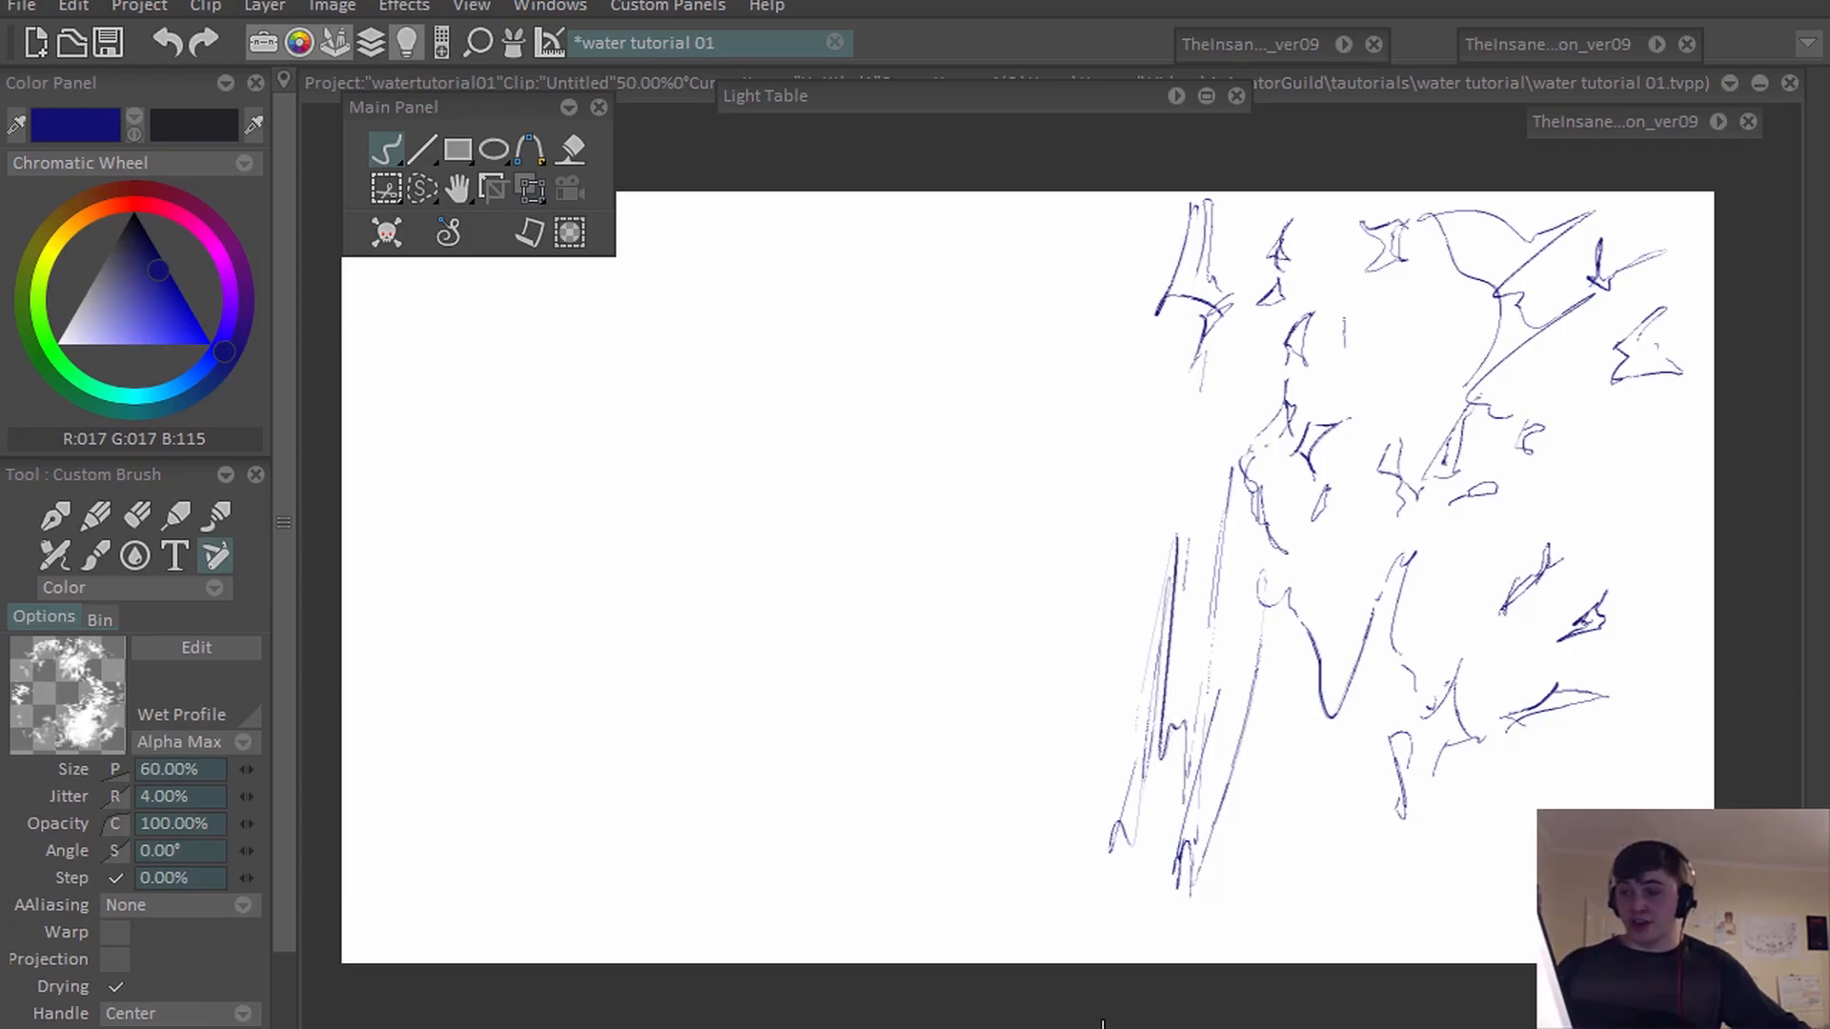
mouse_move(1271, 887)
left_mouse_down()
mouse_move(1438, 878)
mouse_move(1388, 903)
mouse_move(1094, 859)
mouse_move(1135, 903)
left_mouse_up()
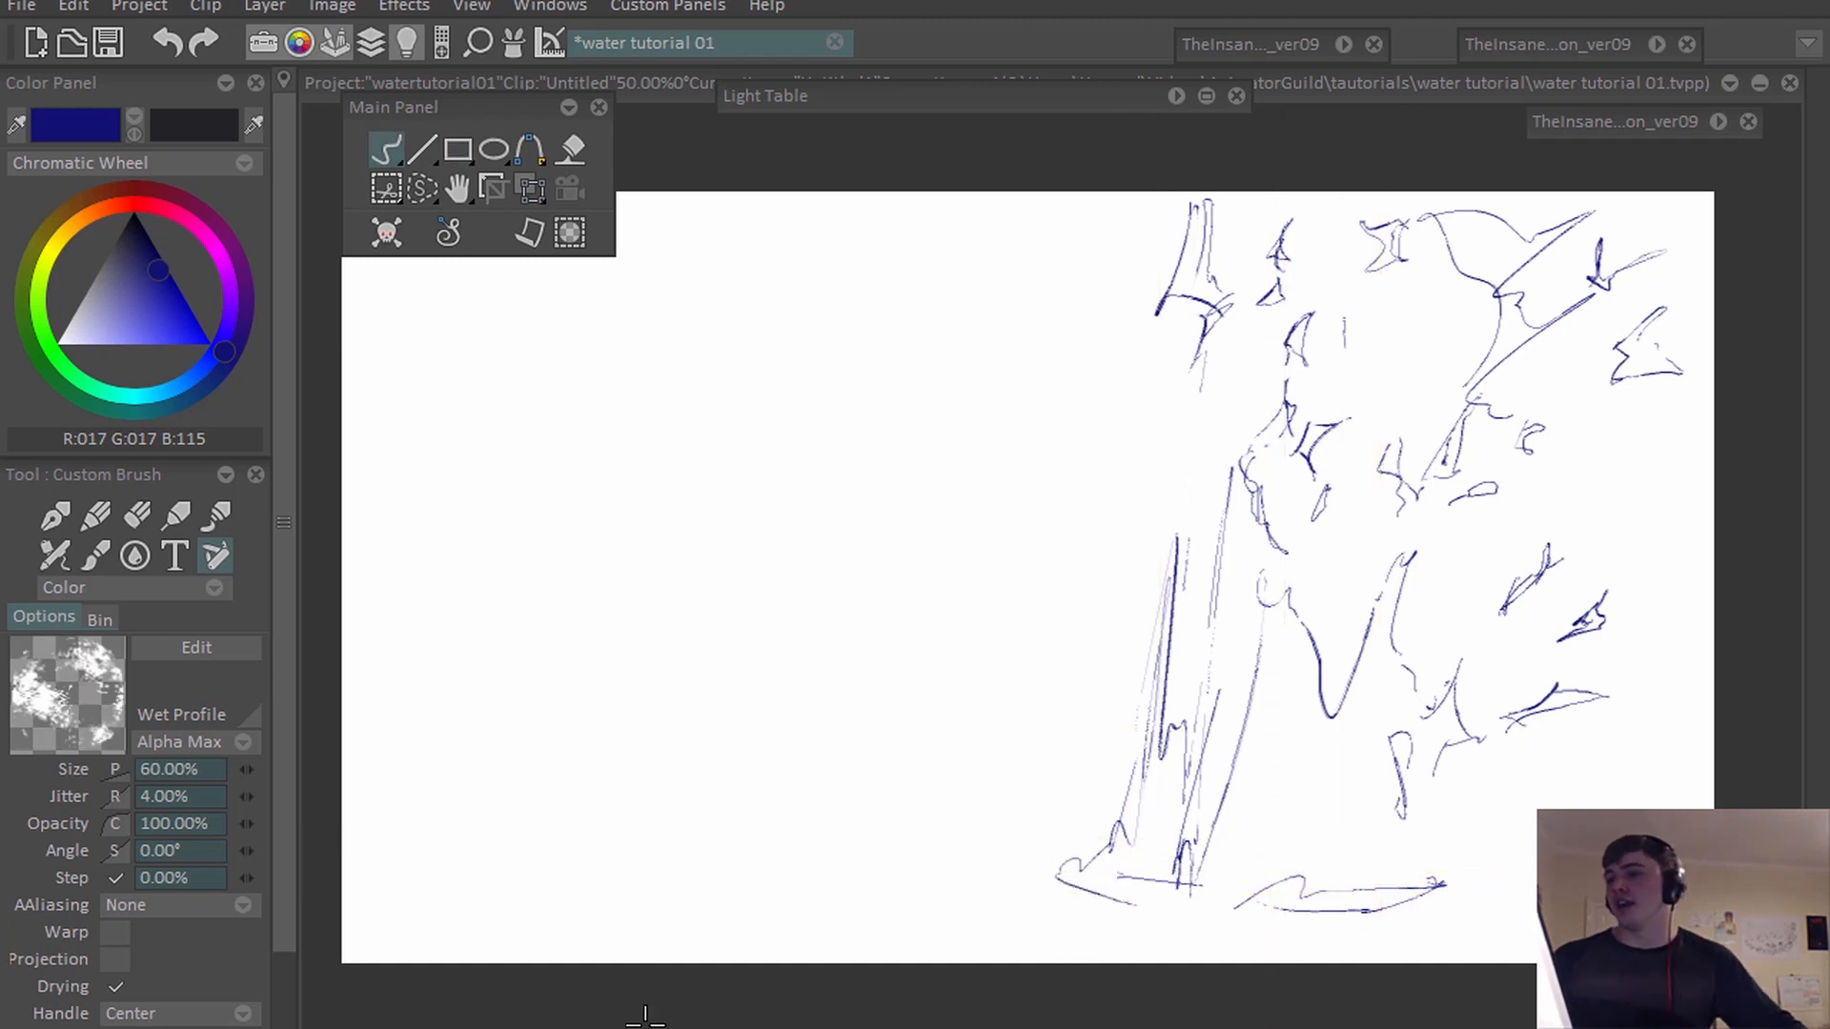
mouse_move(1439, 772)
left_mouse_down()
mouse_move(1474, 820)
mouse_move(1530, 851)
left_mouse_up()
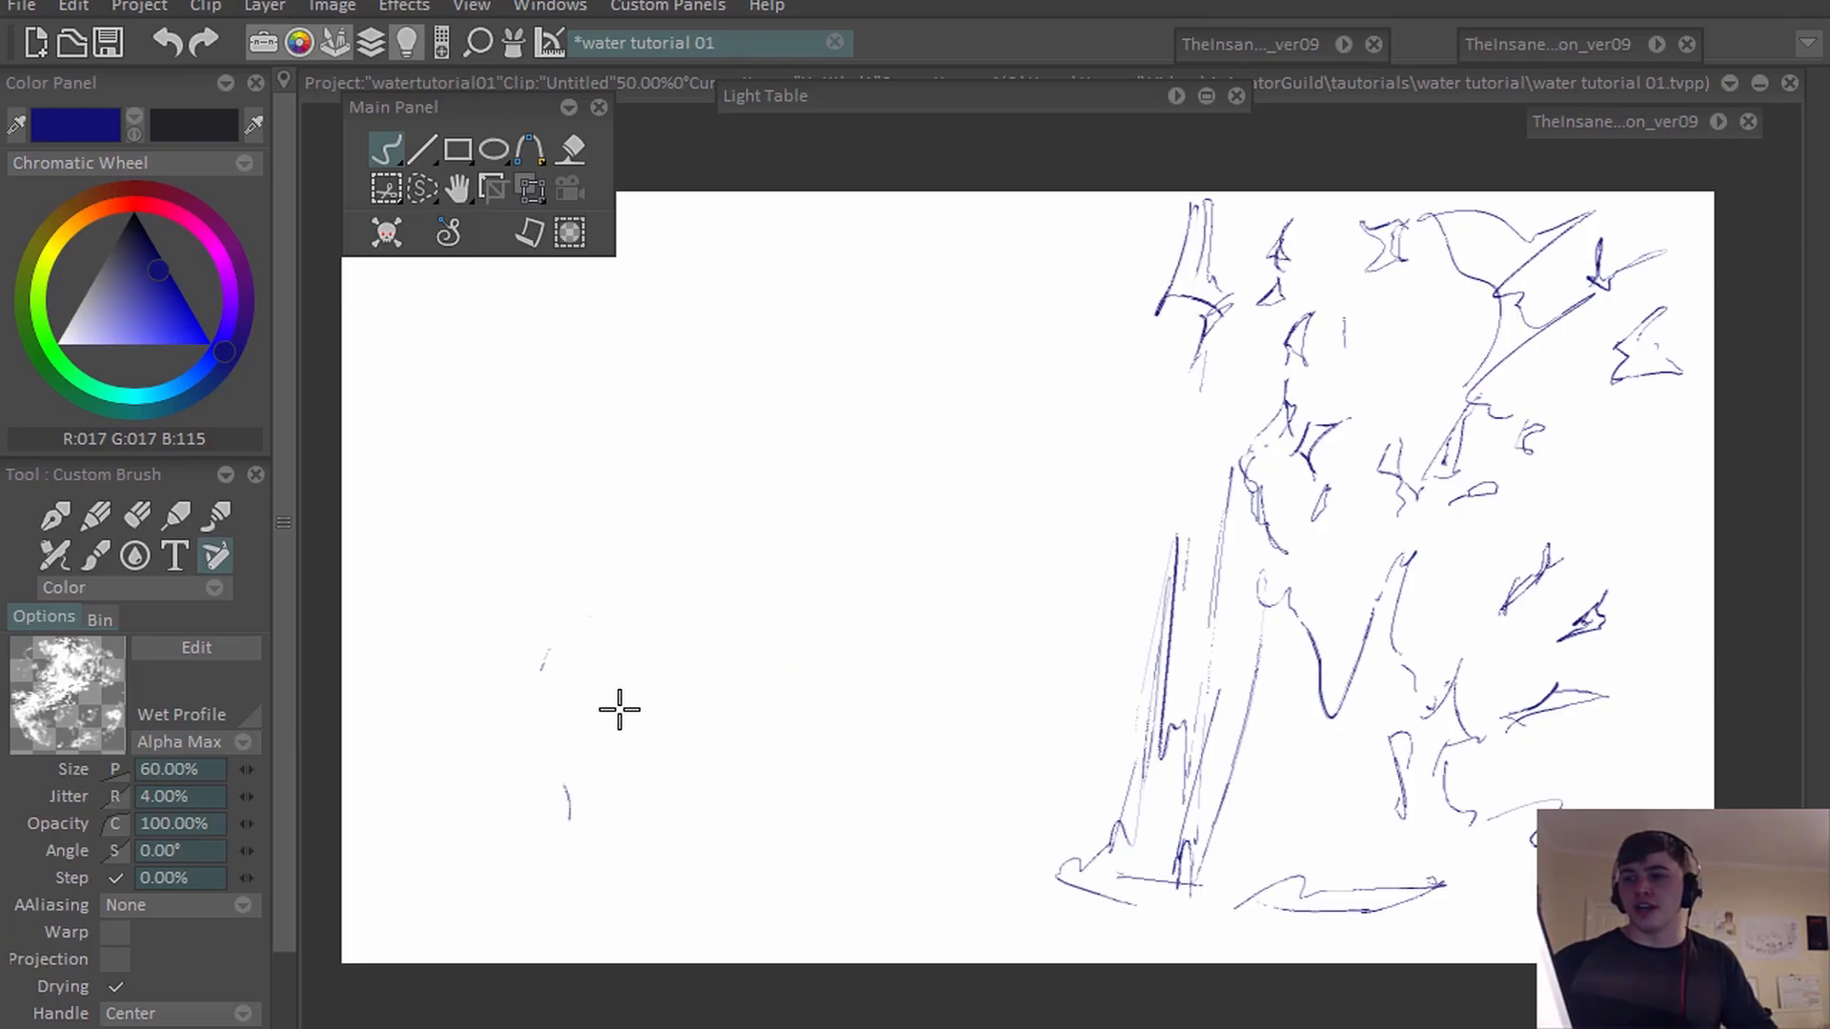
Sketch a contrasting splash with soft rounded lobes in the canvas's left half, with round droplets around and above it.
mouse_move(513, 844)
left_mouse_down()
mouse_move(638, 646)
mouse_move(703, 654)
mouse_move(694, 746)
mouse_move(782, 782)
left_mouse_up()
left_click_drag(744, 832, 726, 846)
mouse_move(774, 634)
left_mouse_down()
mouse_move(847, 586)
mouse_move(795, 629)
left_mouse_up()
left_click_drag(738, 340, 727, 356)
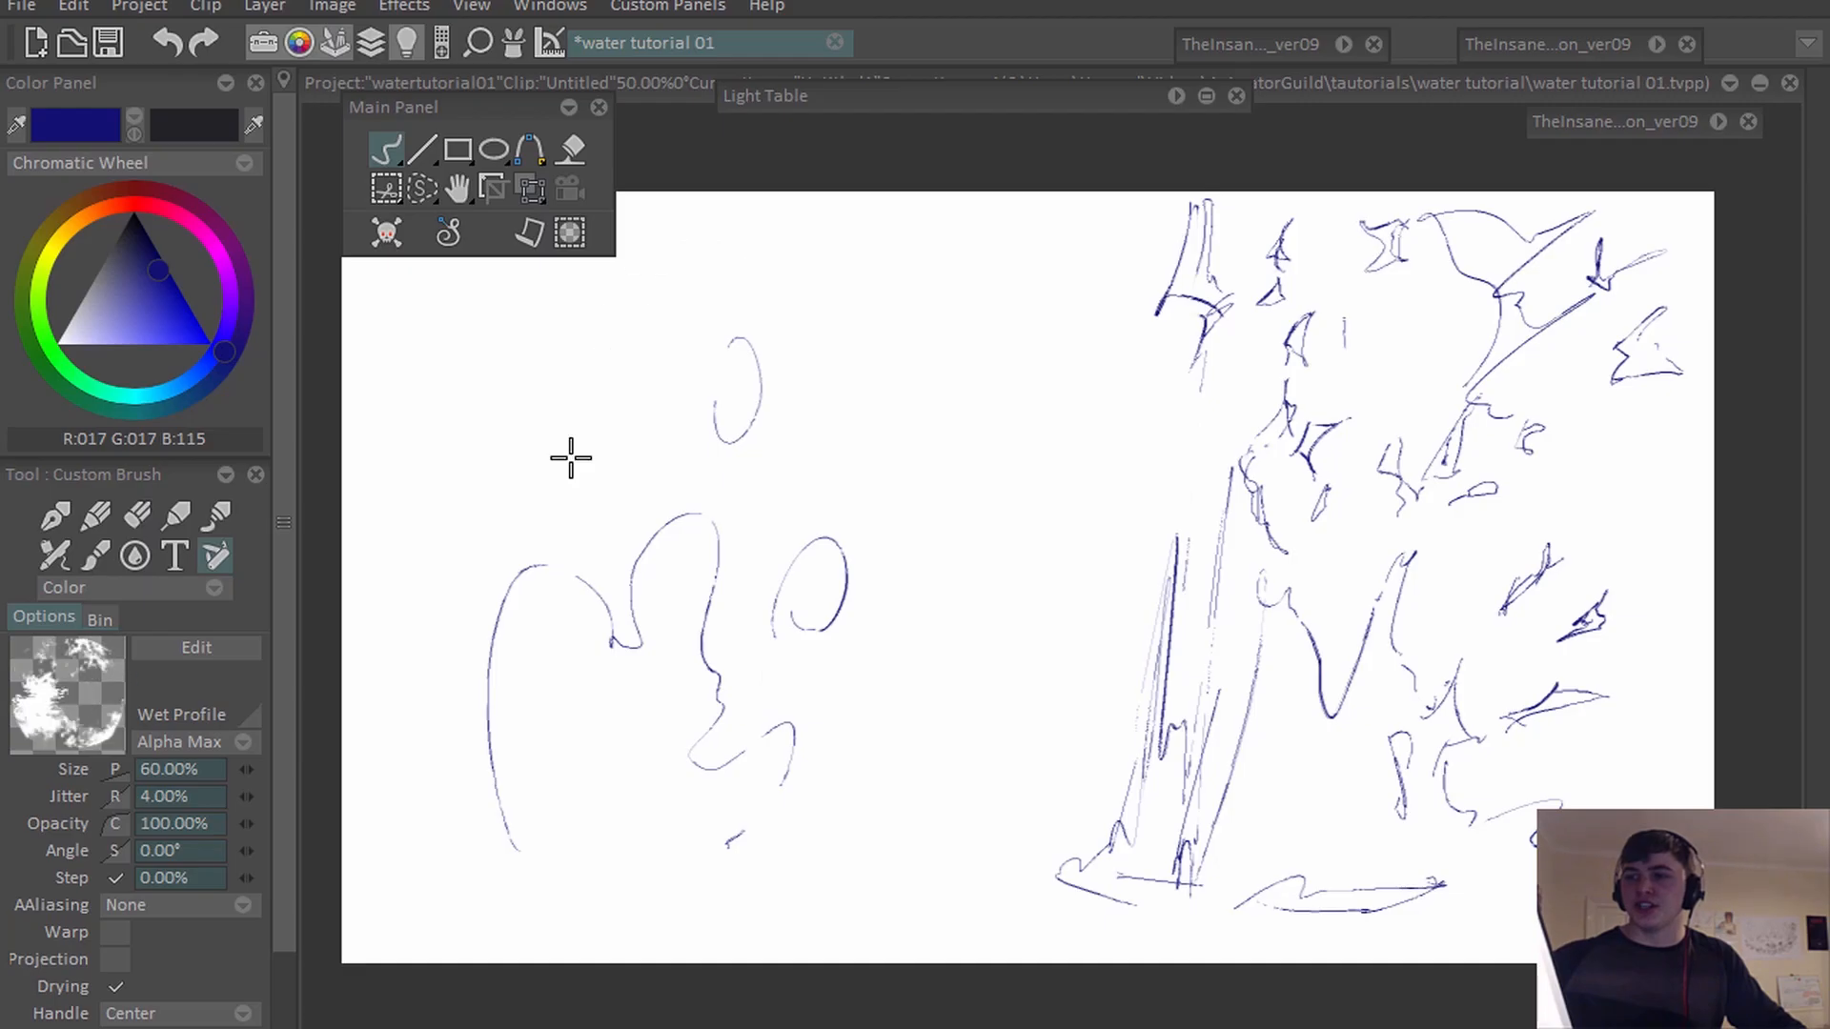
left_click_drag(583, 343, 576, 410)
Add thickness along the rounded splash's side, a curved rim at its base and small round holes inside it.
mouse_move(533, 569)
left_mouse_down()
mouse_move(551, 837)
mouse_move(578, 864)
mouse_move(714, 871)
mouse_move(759, 836)
left_mouse_up()
mouse_move(486, 839)
left_mouse_down()
mouse_move(625, 886)
mouse_move(829, 858)
mouse_move(813, 854)
left_mouse_up()
mouse_move(565, 843)
left_mouse_down()
mouse_move(492, 873)
mouse_move(477, 845)
left_mouse_up()
left_click_drag(625, 747, 626, 759)
left_click_drag(665, 590, 655, 631)
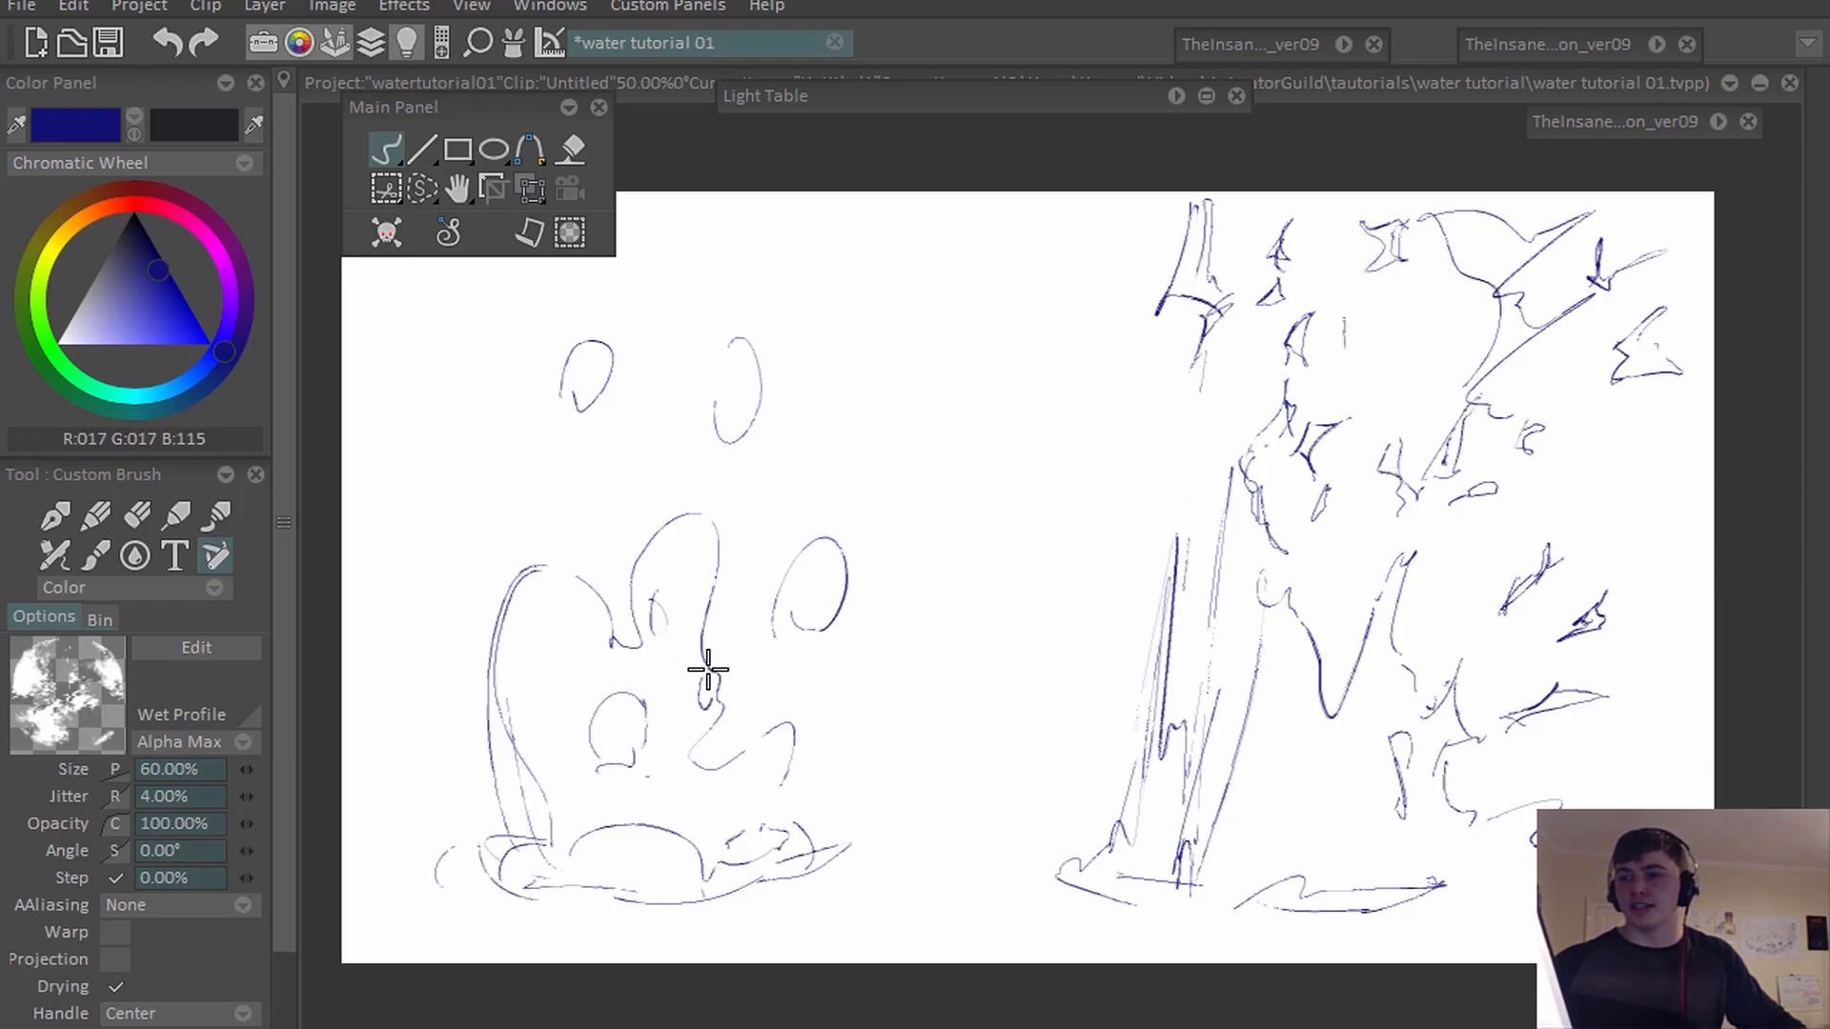
left_click_drag(699, 688, 692, 707)
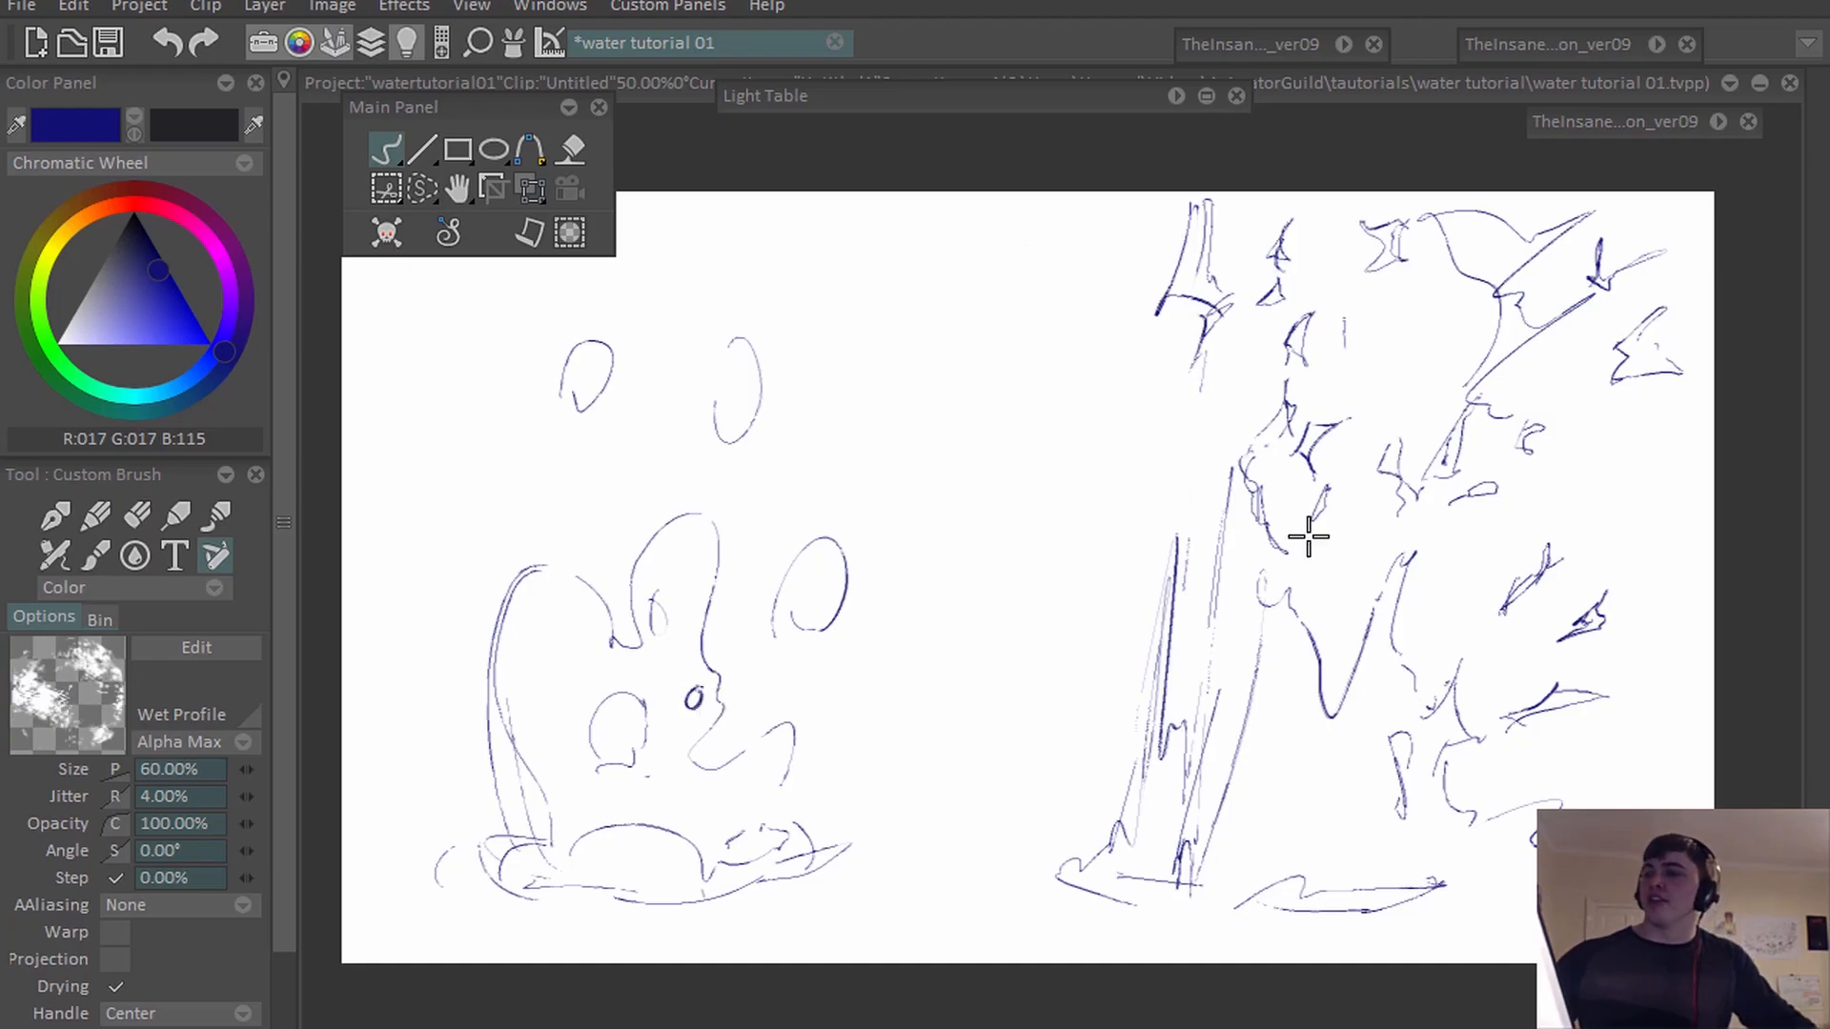
Draw a diagonal upward arrow between the rounded and jagged splashes, and erase it again.
left_click_drag(972, 578, 1167, 412)
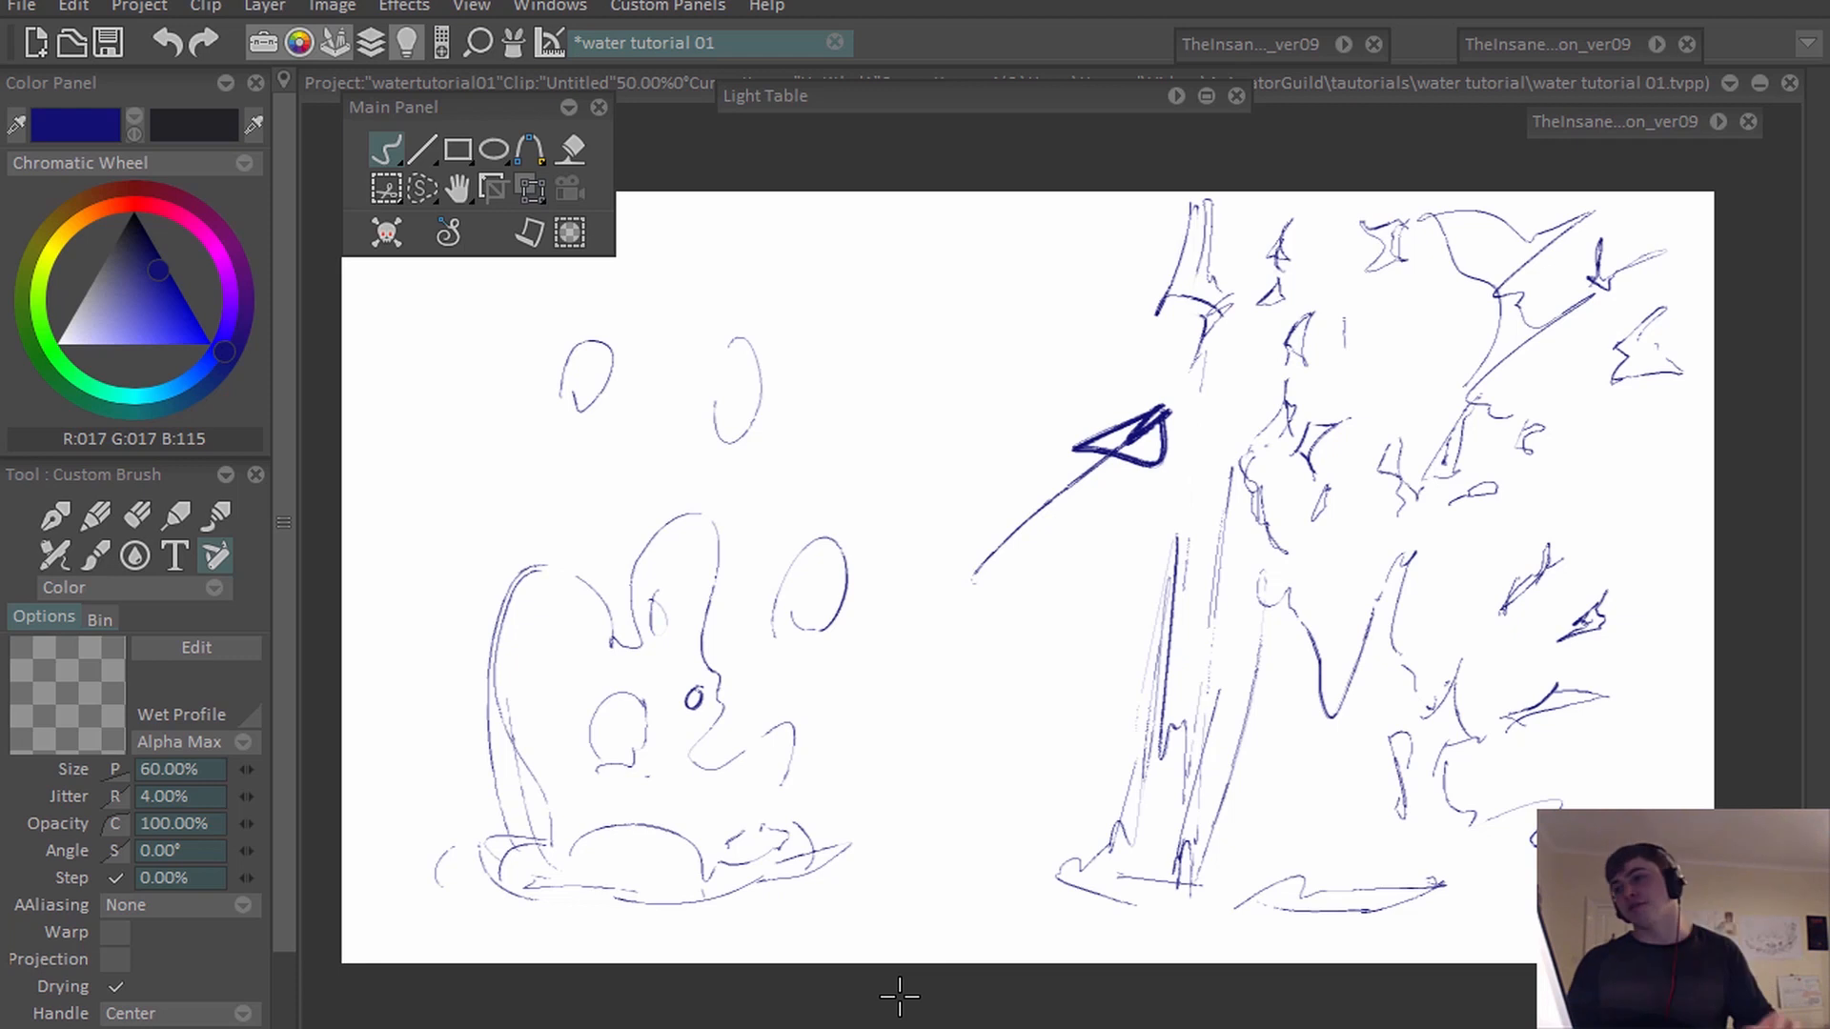
key("e")
mouse_move(1022, 524)
left_mouse_down()
mouse_move(1112, 461)
mouse_move(1066, 540)
left_mouse_up()
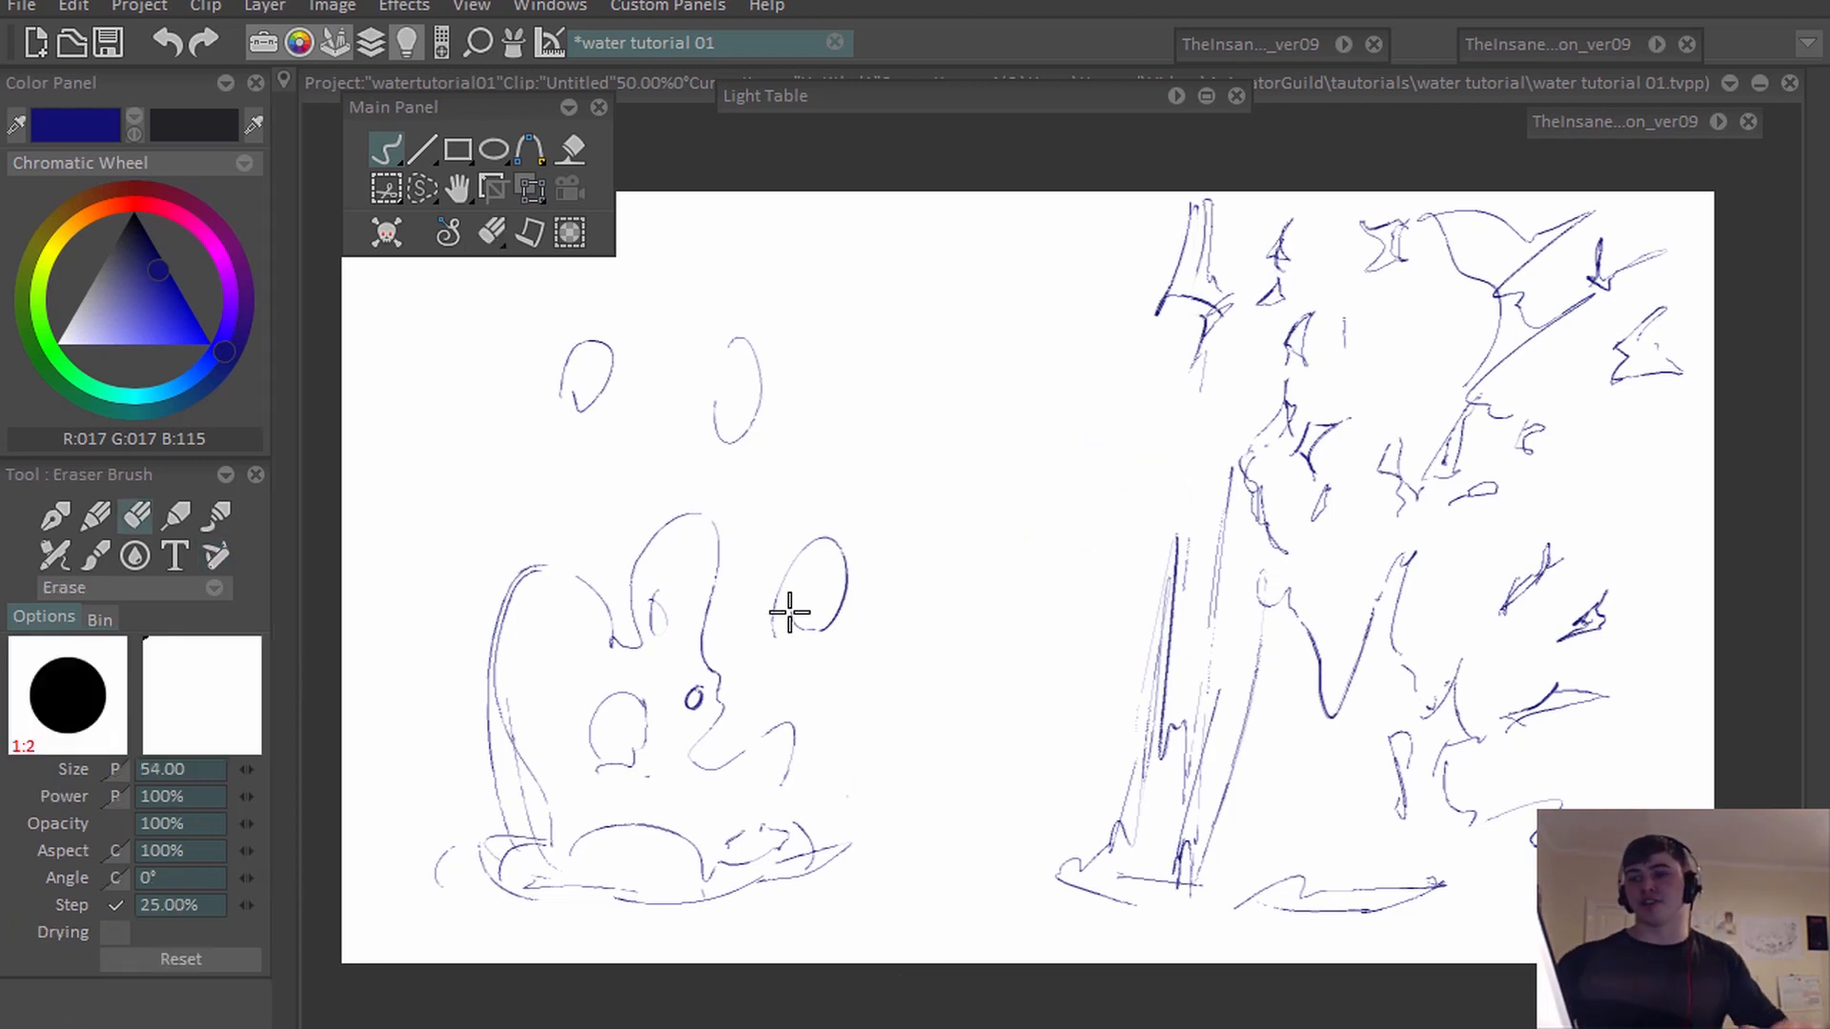
Replace the loose round droplets with narrow ones above the rounded splash, and draw curved ripple lines around its base.
key("b")
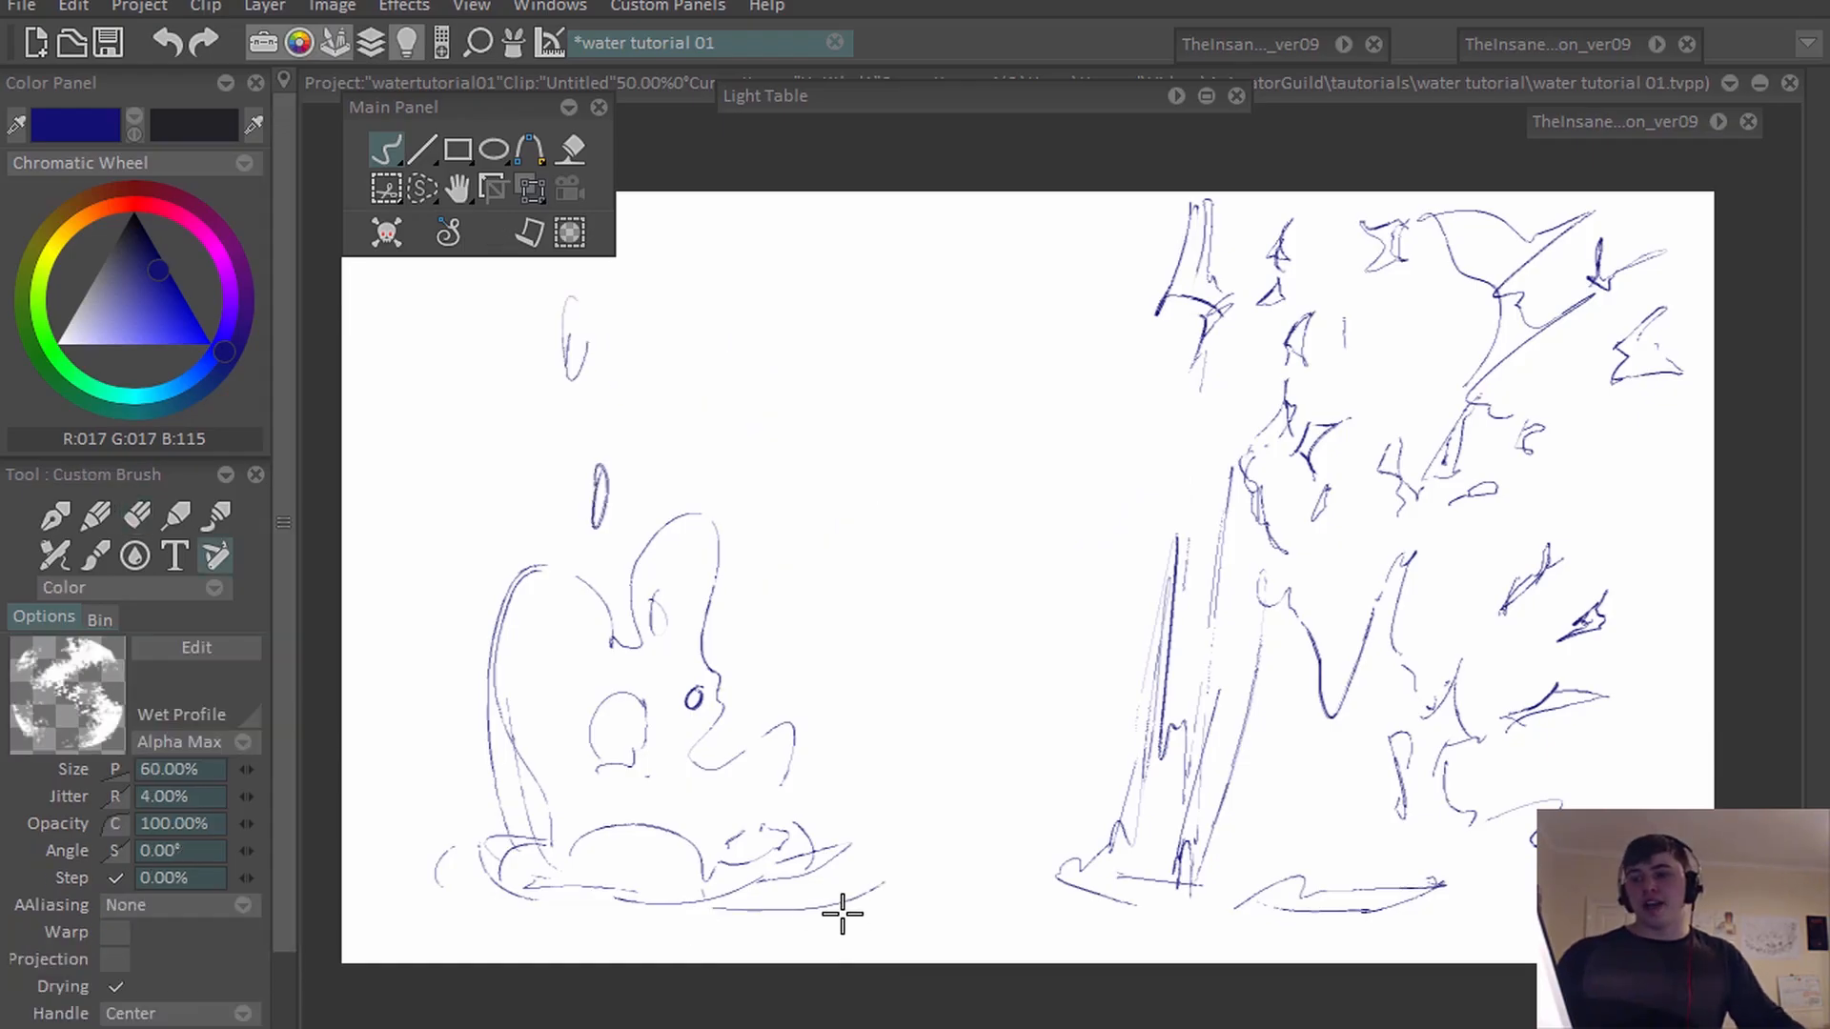
key("ctrl+z")
left_click_drag(841, 874, 756, 925)
left_click_drag(435, 851, 444, 907)
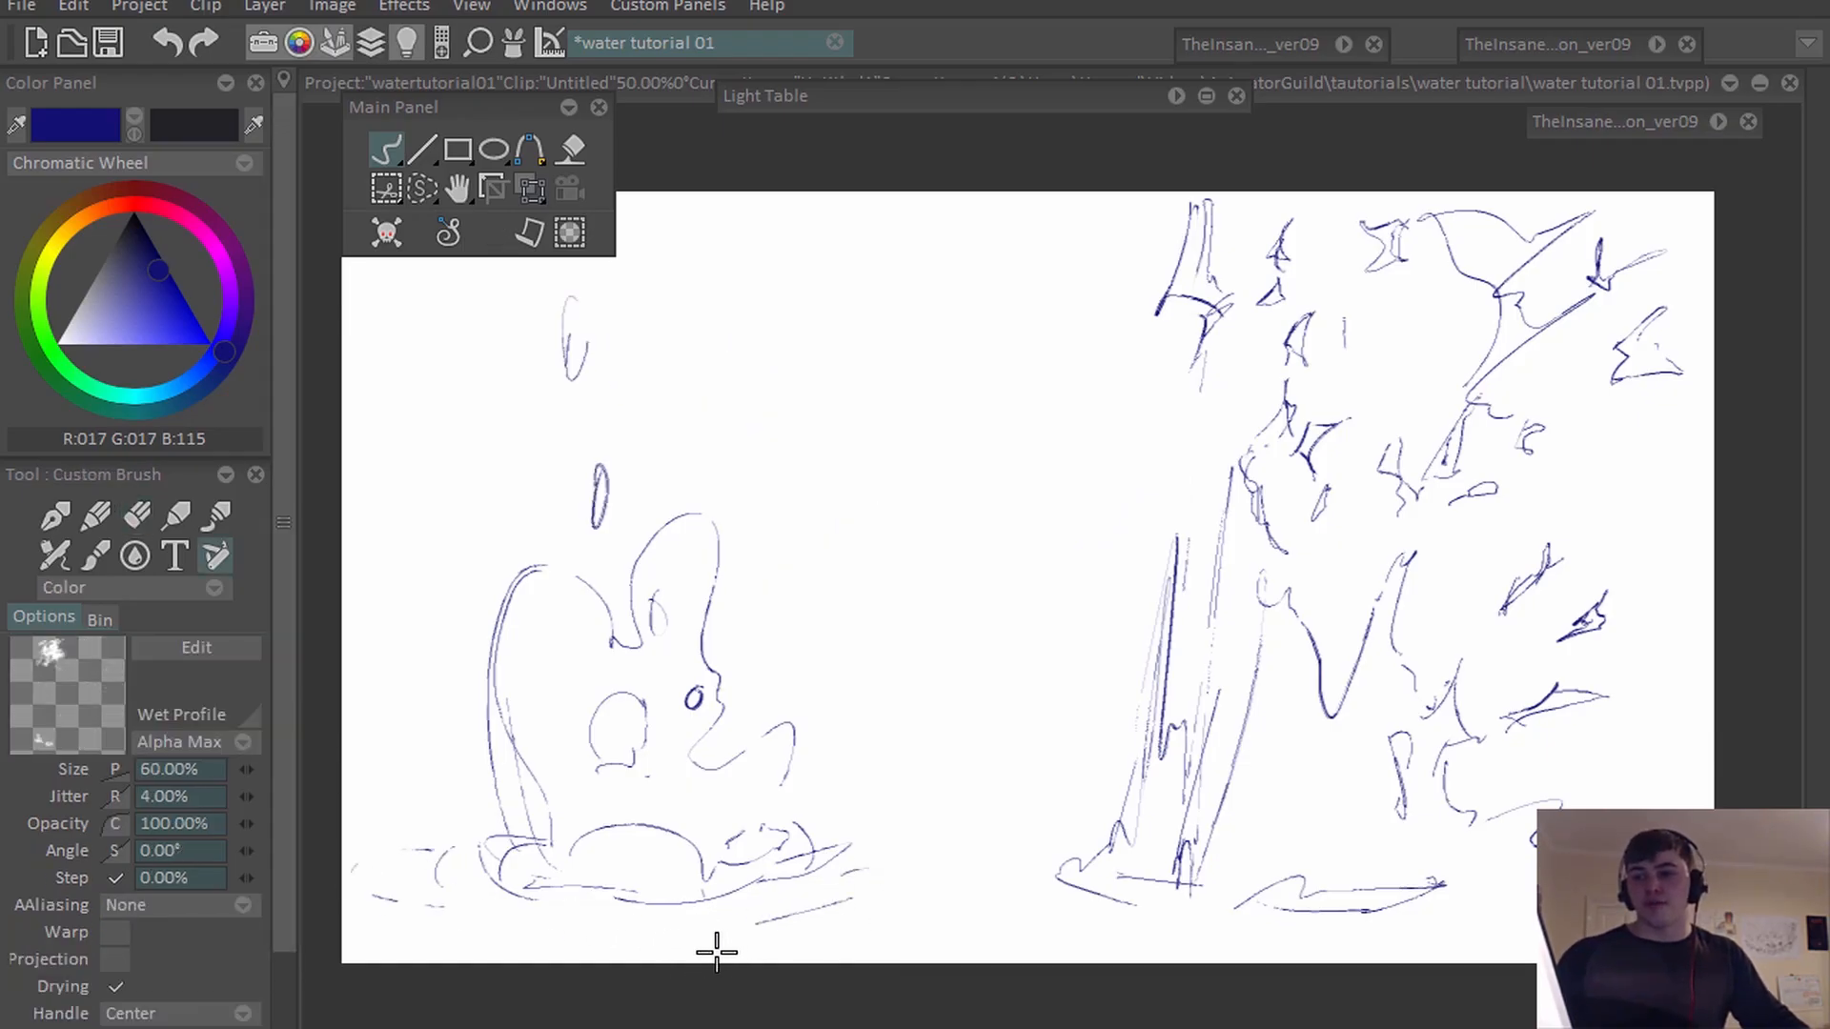
mouse_move(636, 947)
left_mouse_down()
mouse_move(896, 915)
mouse_move(763, 889)
left_mouse_up()
left_click_drag(950, 901, 821, 953)
left_click_drag(461, 959, 547, 980)
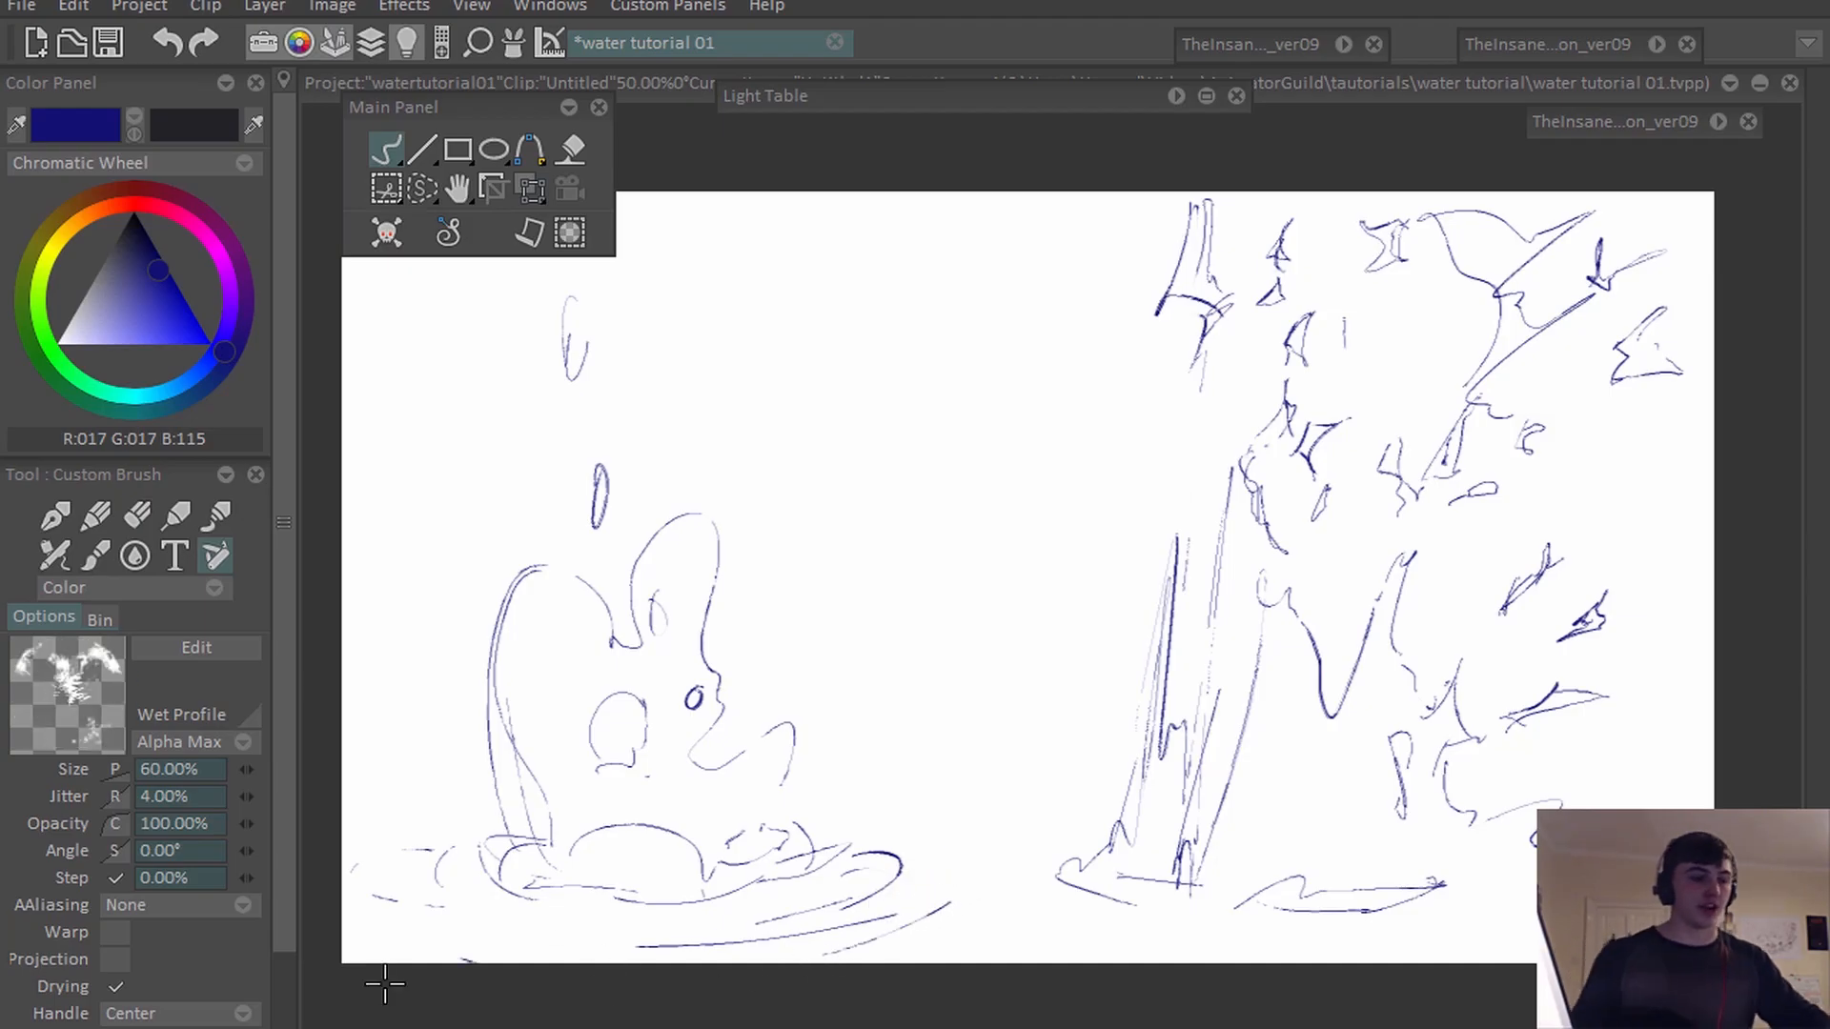